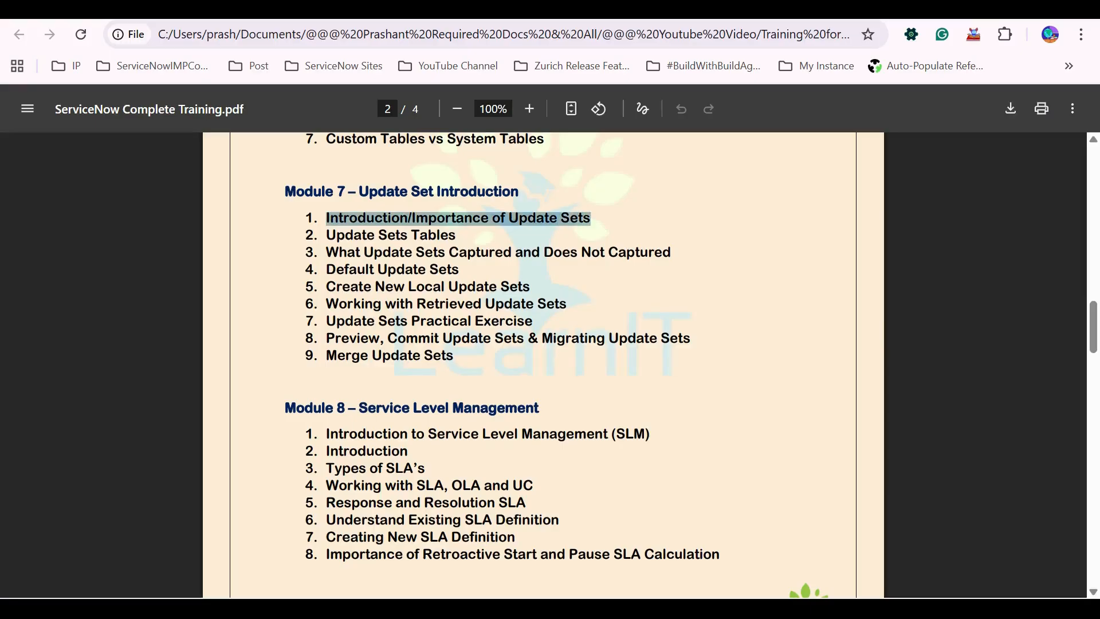
pyautogui.moveTo(326, 235); pyautogui.dragTo(571, 252)
pyautogui.click(571, 253)
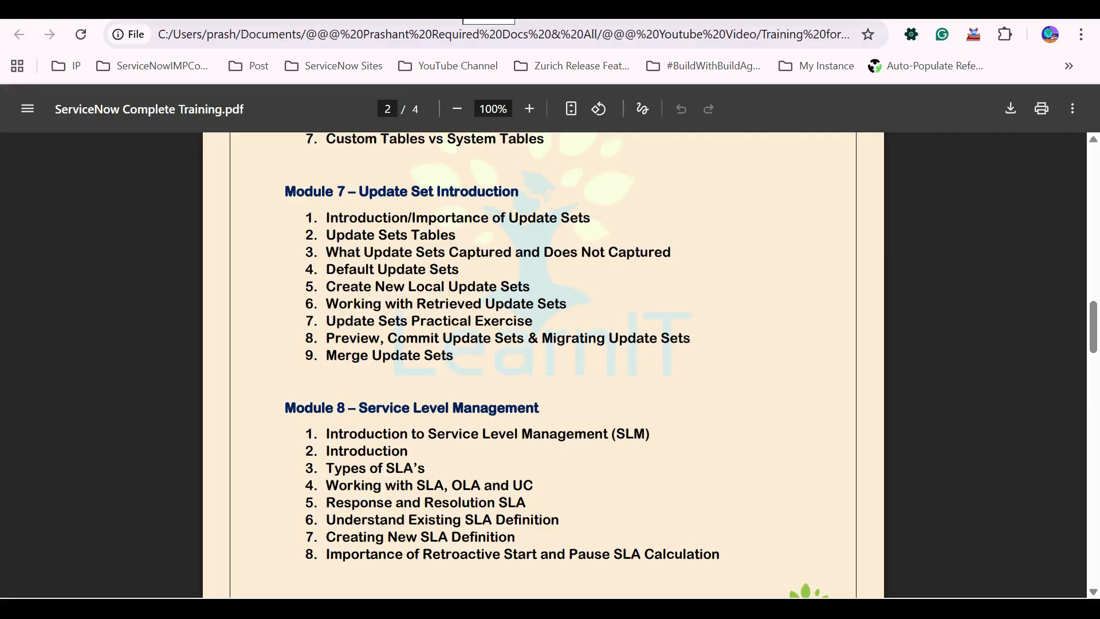
# Search Google for "update set in servicenow" in a new browser tab.
pyautogui.hotkey('ctrl', 't')
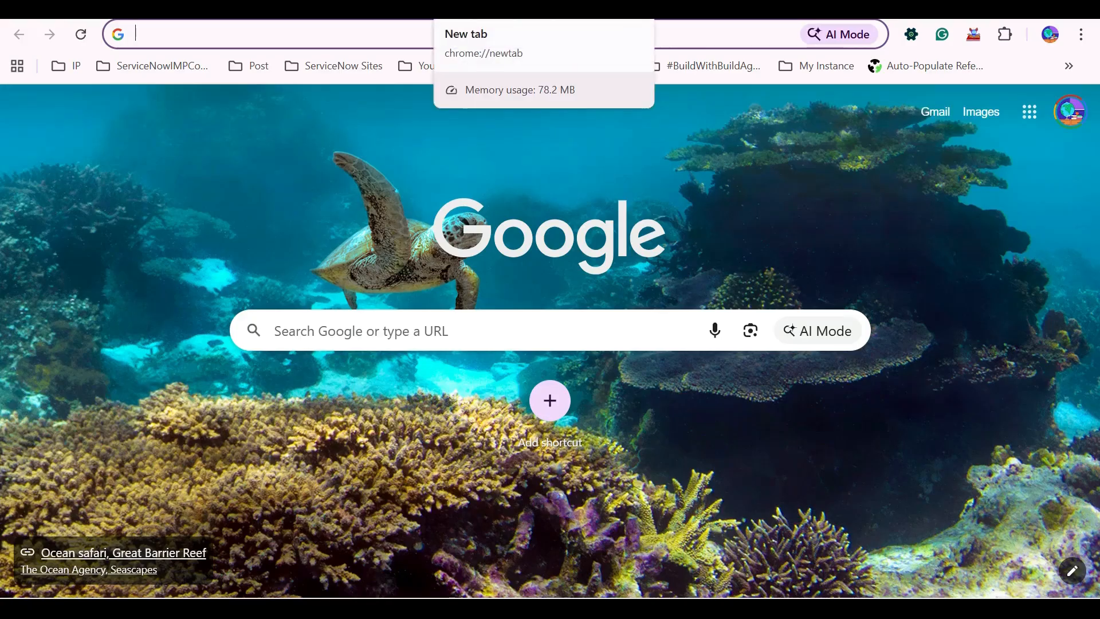
pyautogui.write('update ')
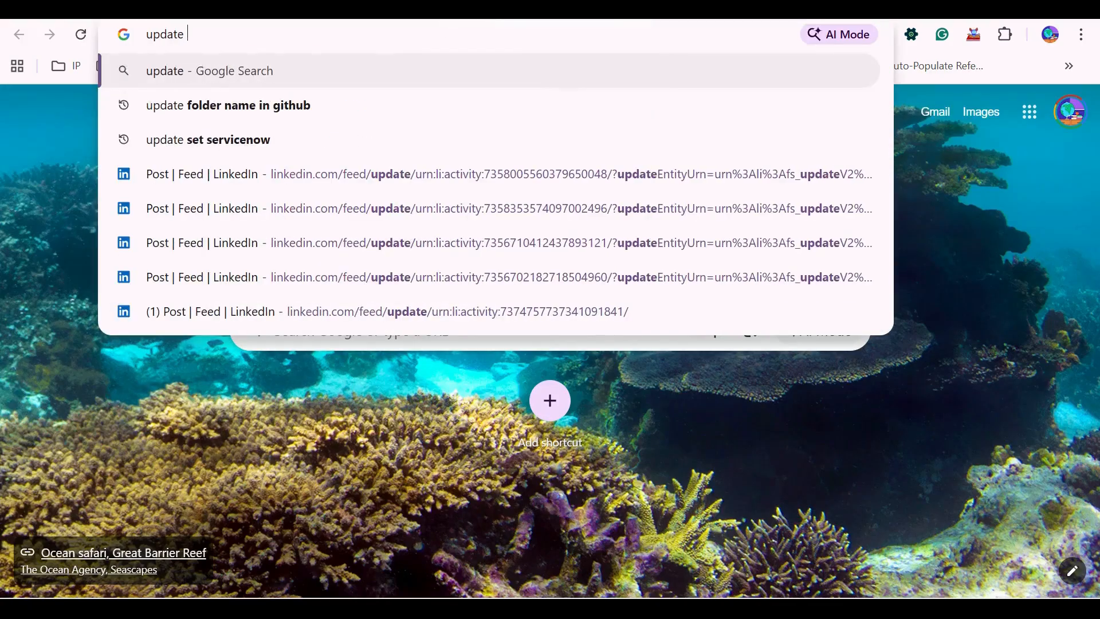
pyautogui.write('set in s')
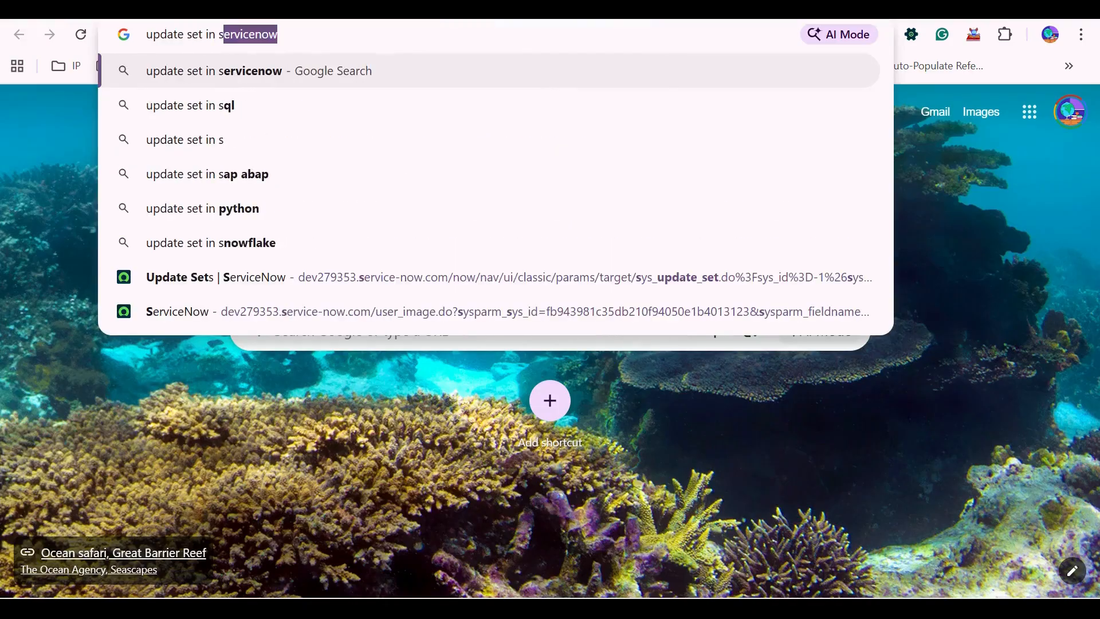
pyautogui.write('ervicenow')
pyautogui.press('Return')
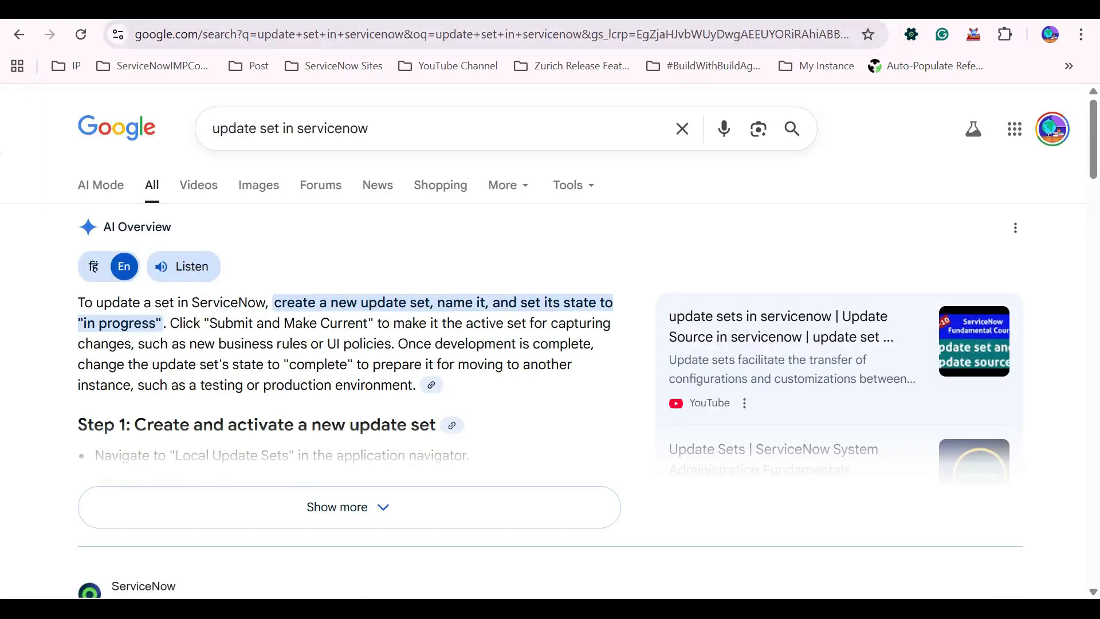
# Expand the AI Overview and read its steps on creating, completing and moving an update set.
pyautogui.scroll(-3, 549, 334)
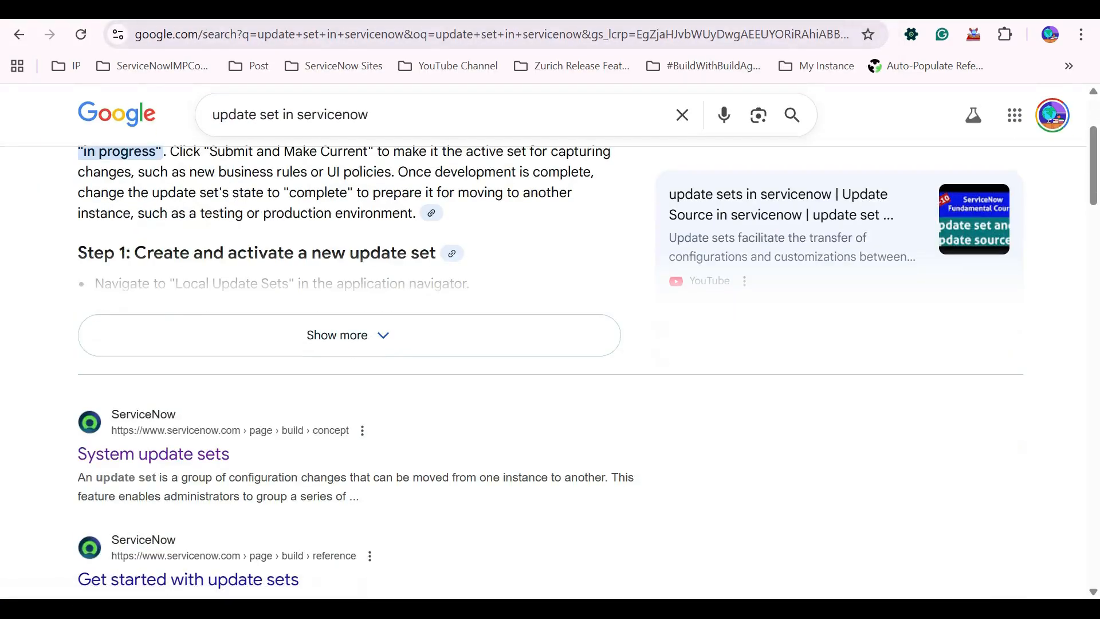
pyautogui.click(349, 335)
pyautogui.scroll(-10, 348, 335)
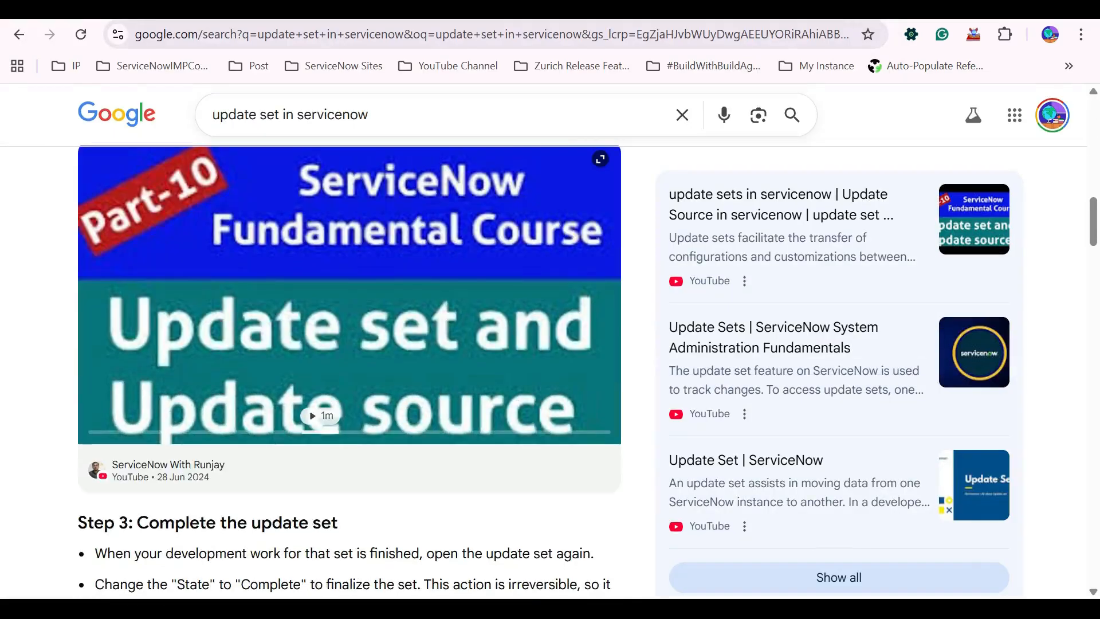
pyautogui.scroll(-10, 349, 373)
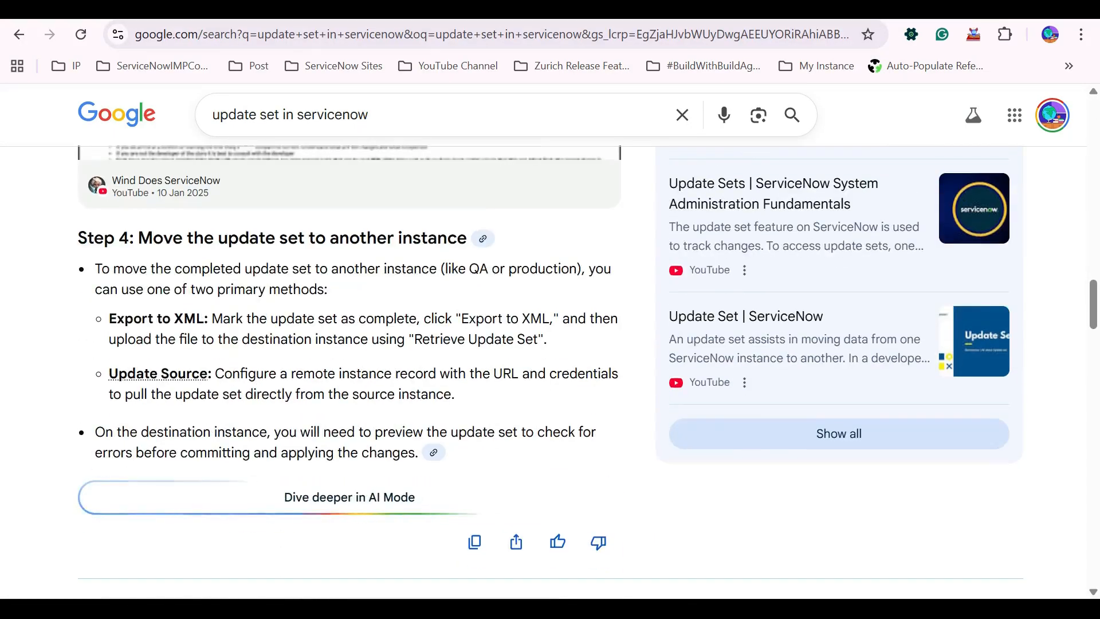
pyautogui.scroll(6, 551, 371)
pyautogui.scroll(9, 349, 372)
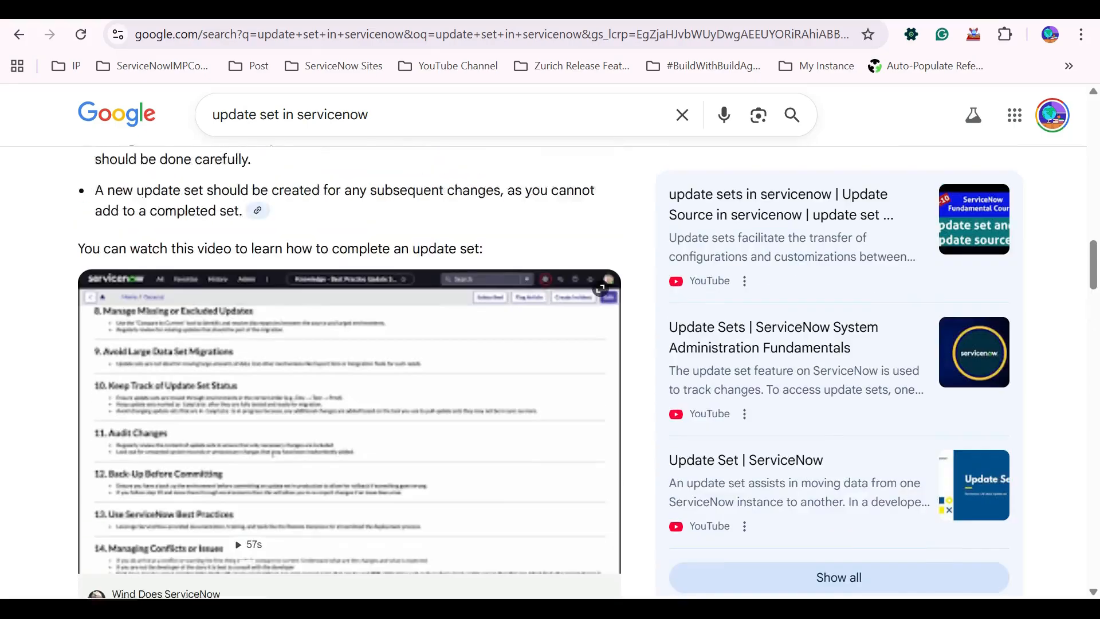
pyautogui.scroll(10, 350, 372)
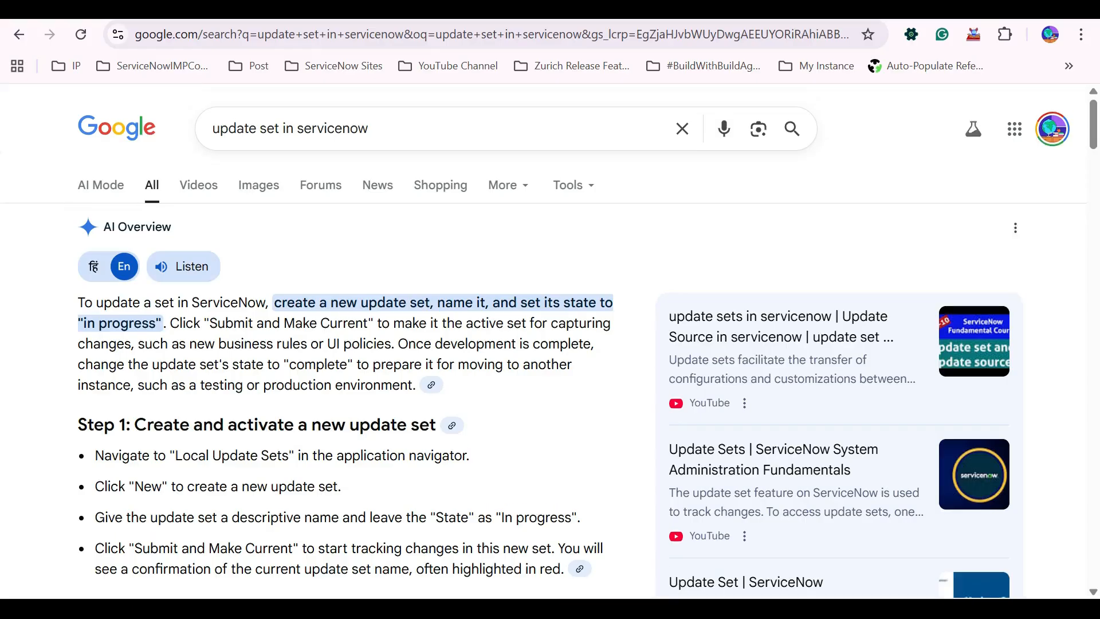
pyautogui.scroll(-20, 349, 373)
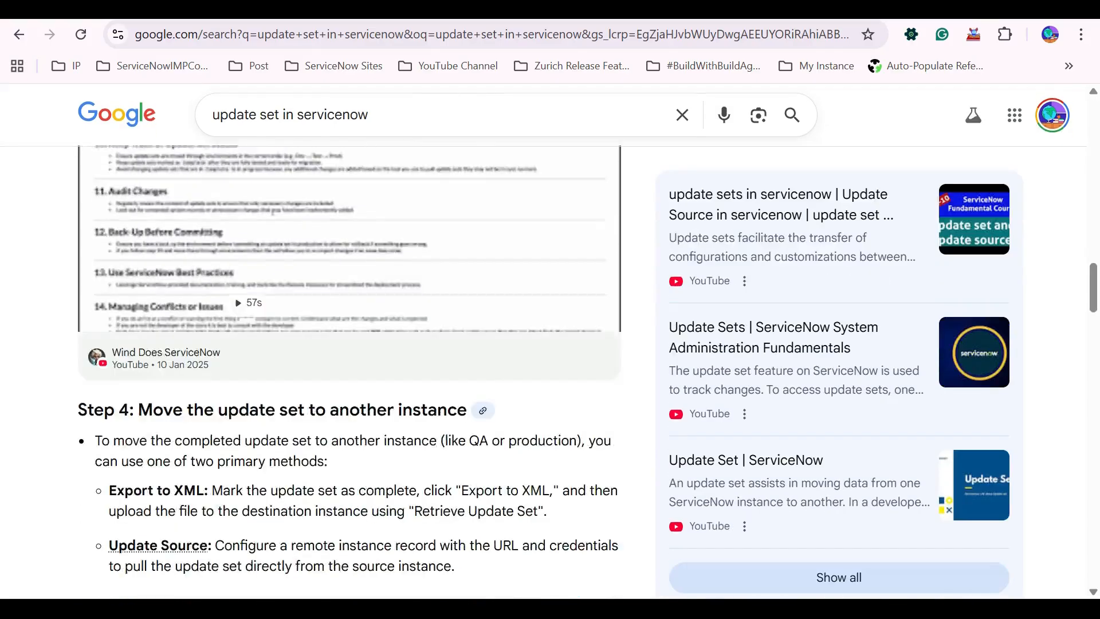
pyautogui.scroll(2, 189, 401)
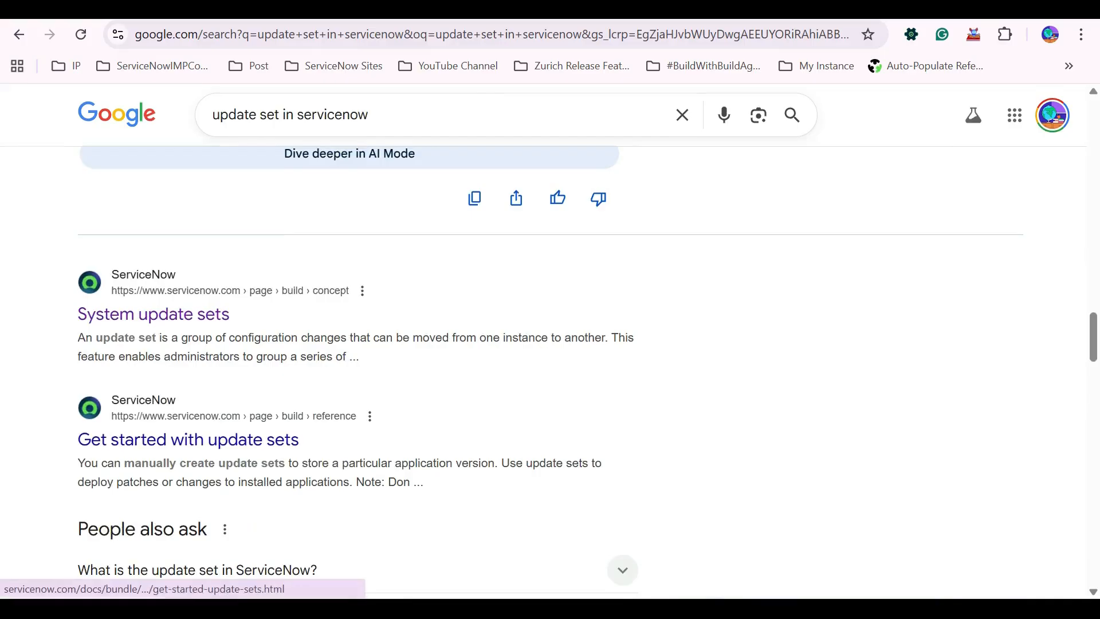
# Open the "System update sets" ServiceNow documentation result and hide the browser's bookmarks bar.
pyautogui.click(154, 314)
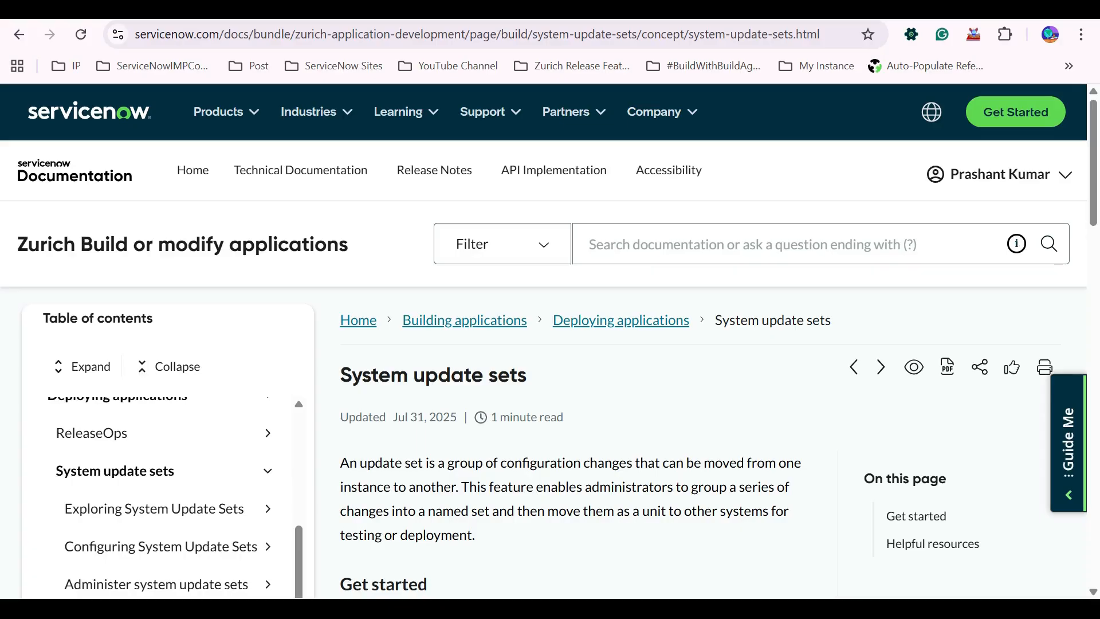
pyautogui.click(1081, 34)
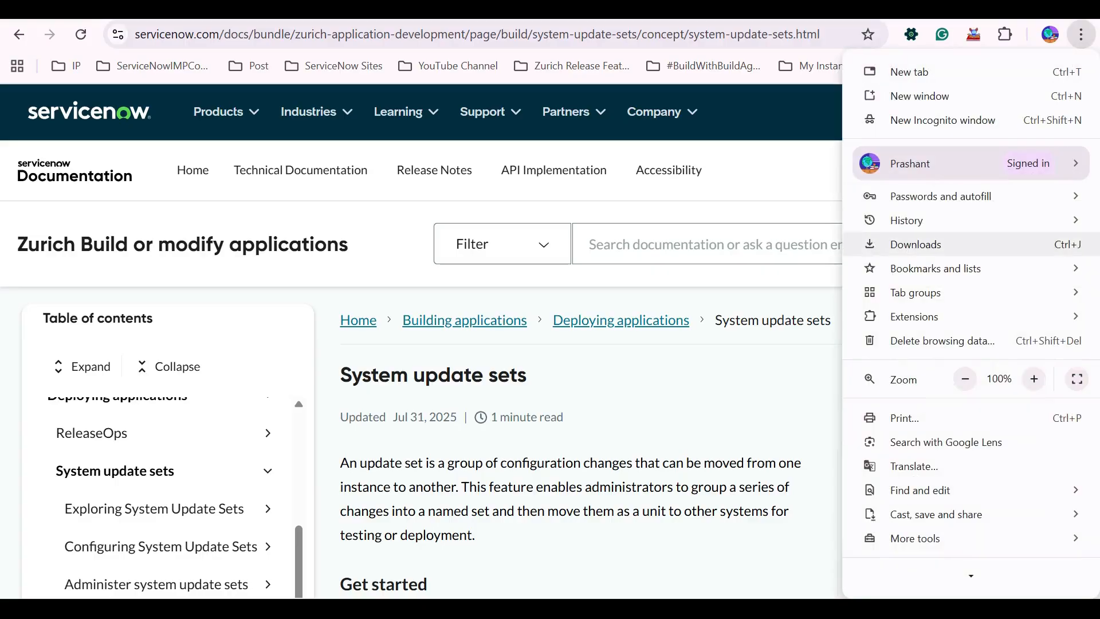
pyautogui.moveTo(936, 268)
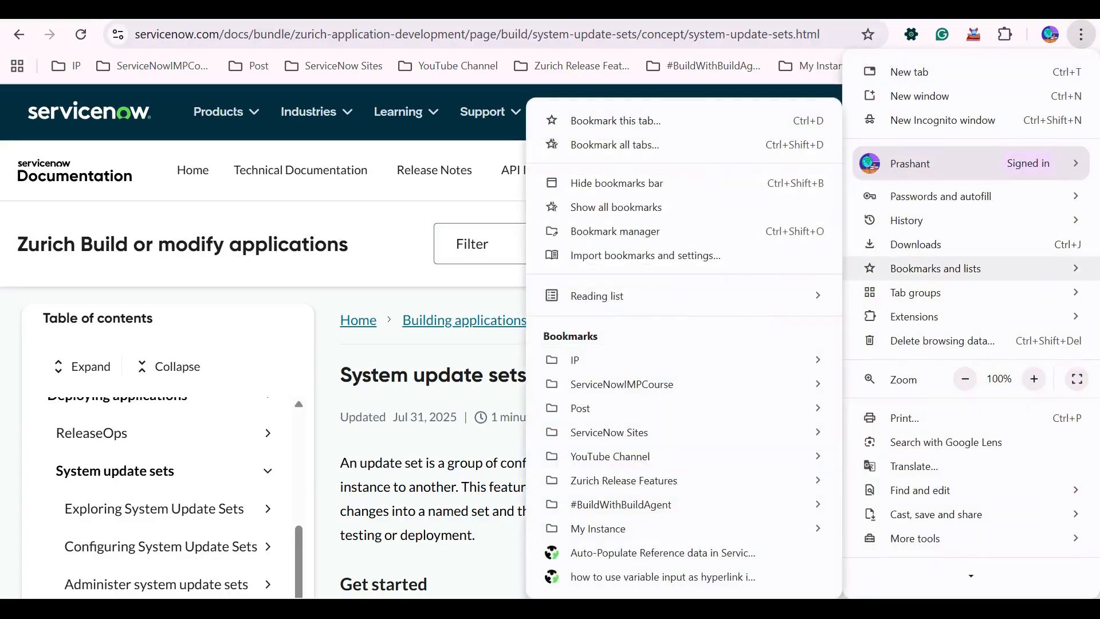
pyautogui.click(617, 183)
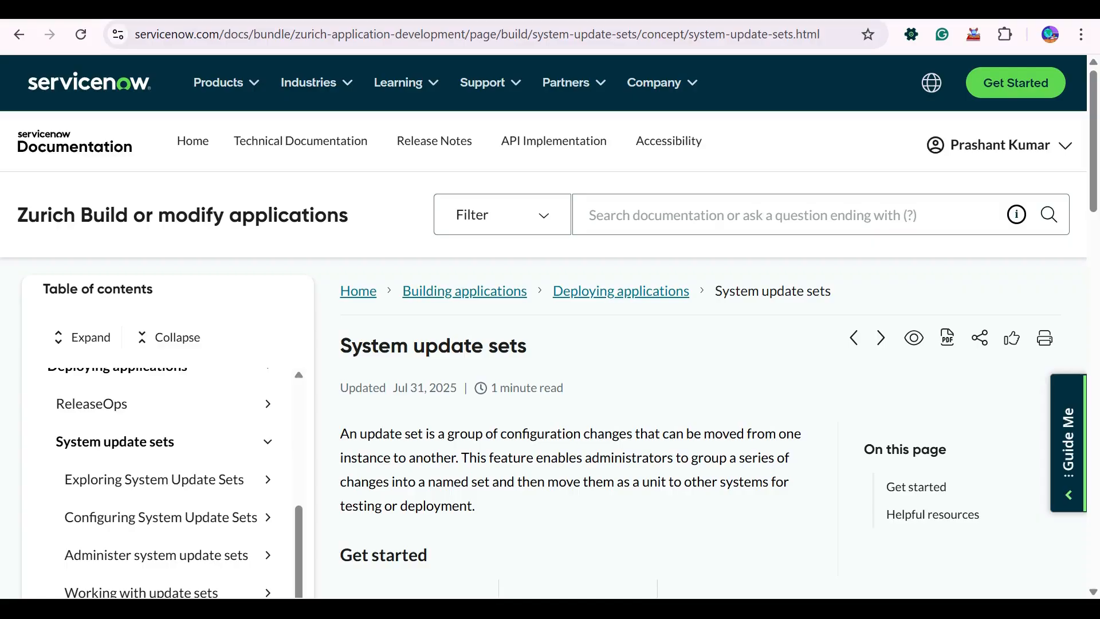
# Switch to the ServiceNow instance and try filtering the application navigator for "sso".
pyautogui.click(64, 9)
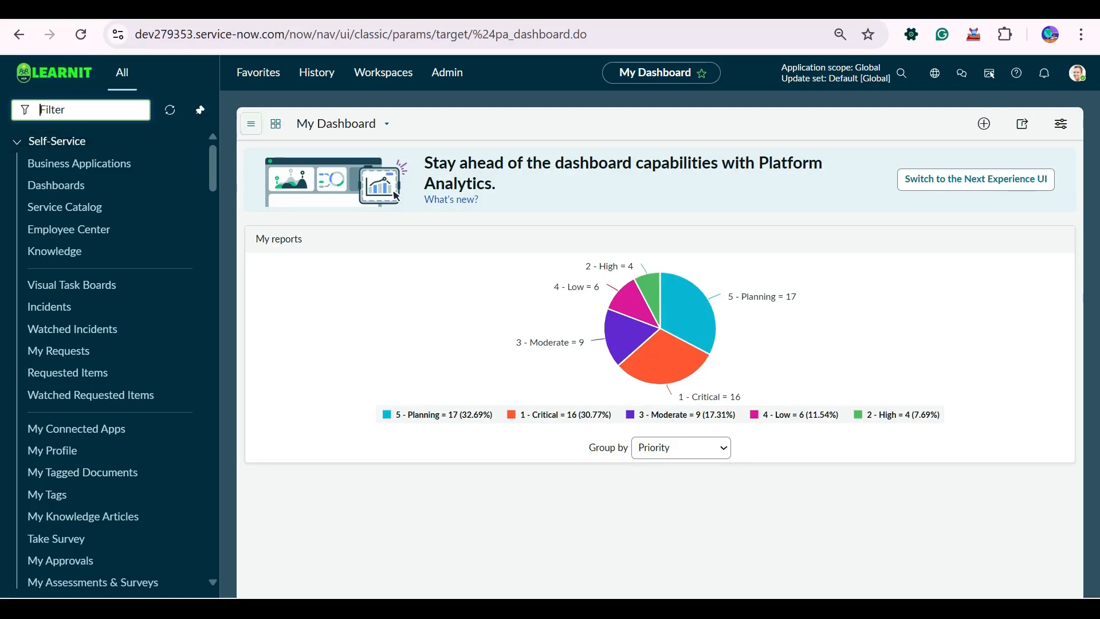
pyautogui.write('sso s')
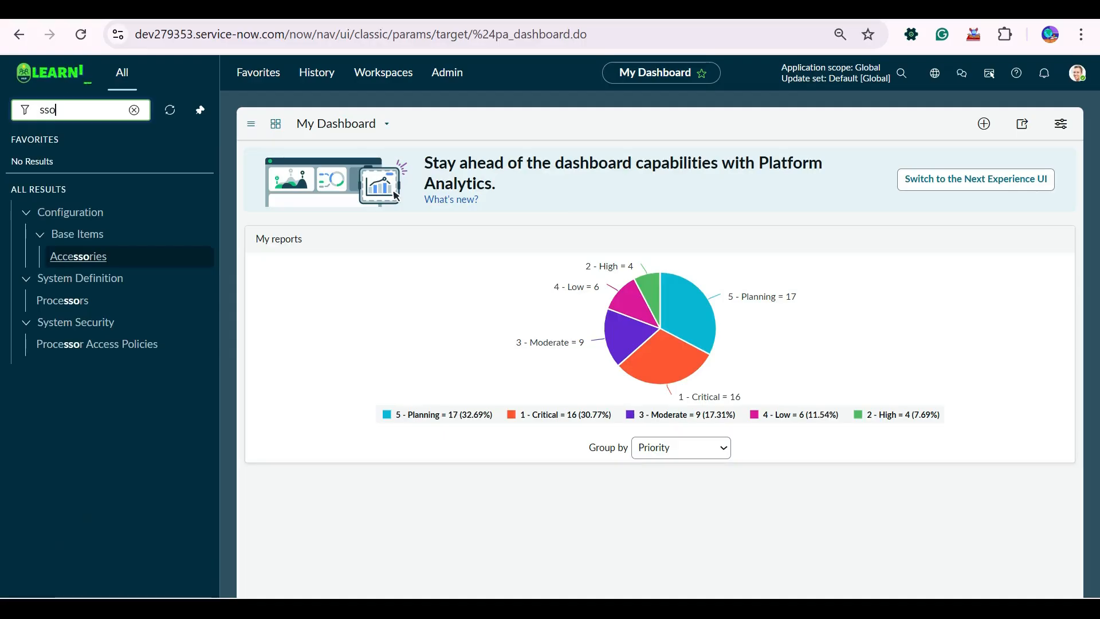
pyautogui.press('BackSpace')
pyautogui.press('BackSpace')
pyautogui.press('BackSpace')
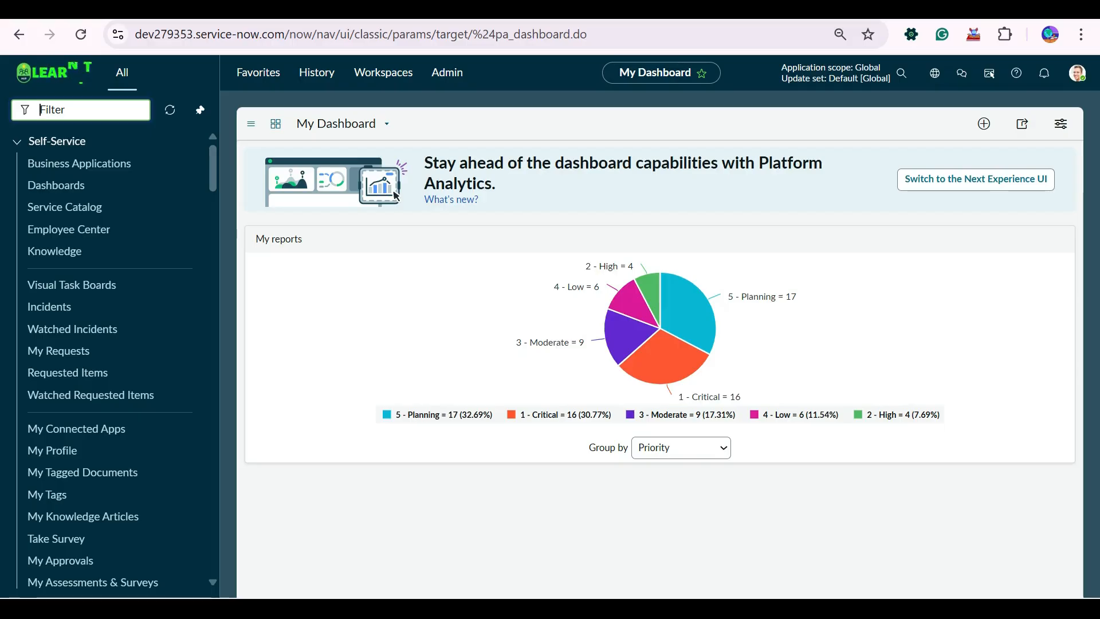
# Find the Single Sign-on system properties with the navigator filter "single", review the page, and clear the filter.
pyautogui.write('single')
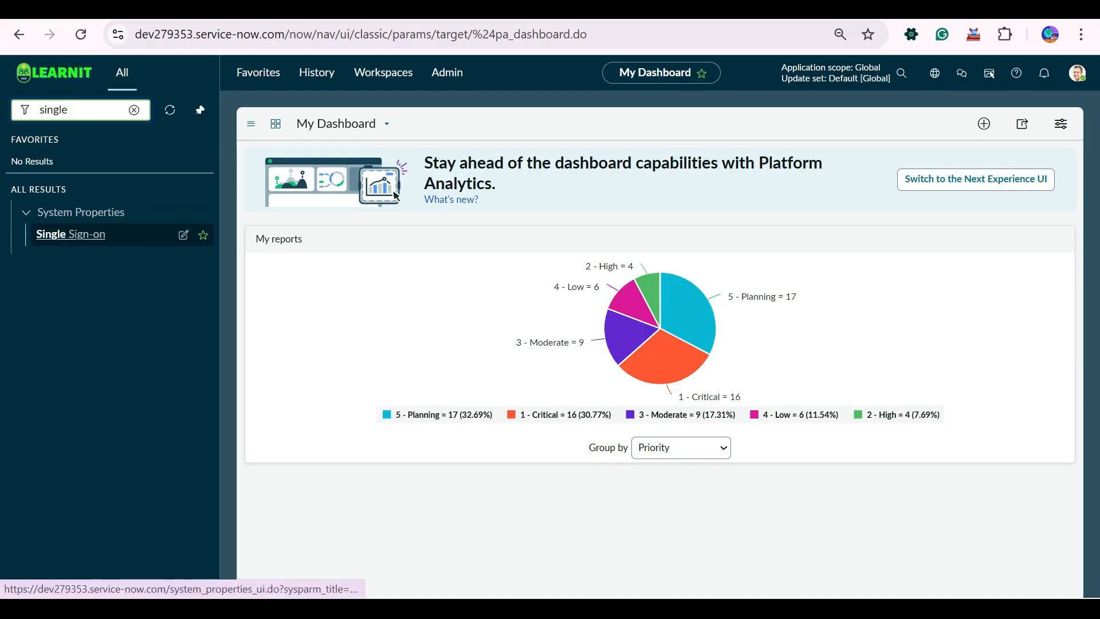
pyautogui.click(71, 234)
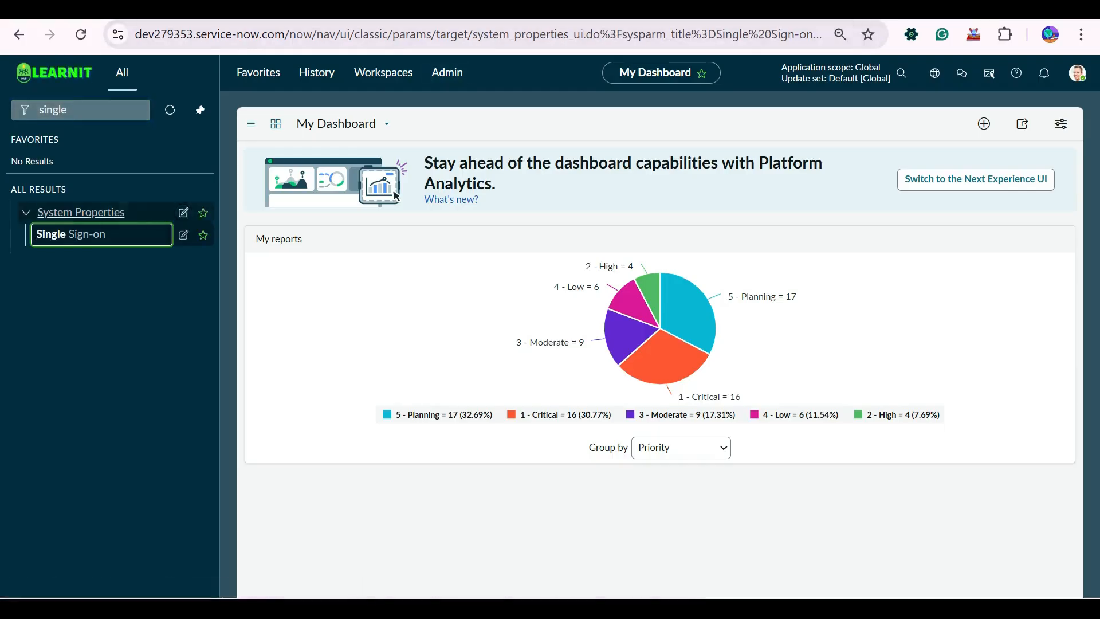
pyautogui.scroll(-2, 653, 343)
pyautogui.scroll(-2, 653, 343)
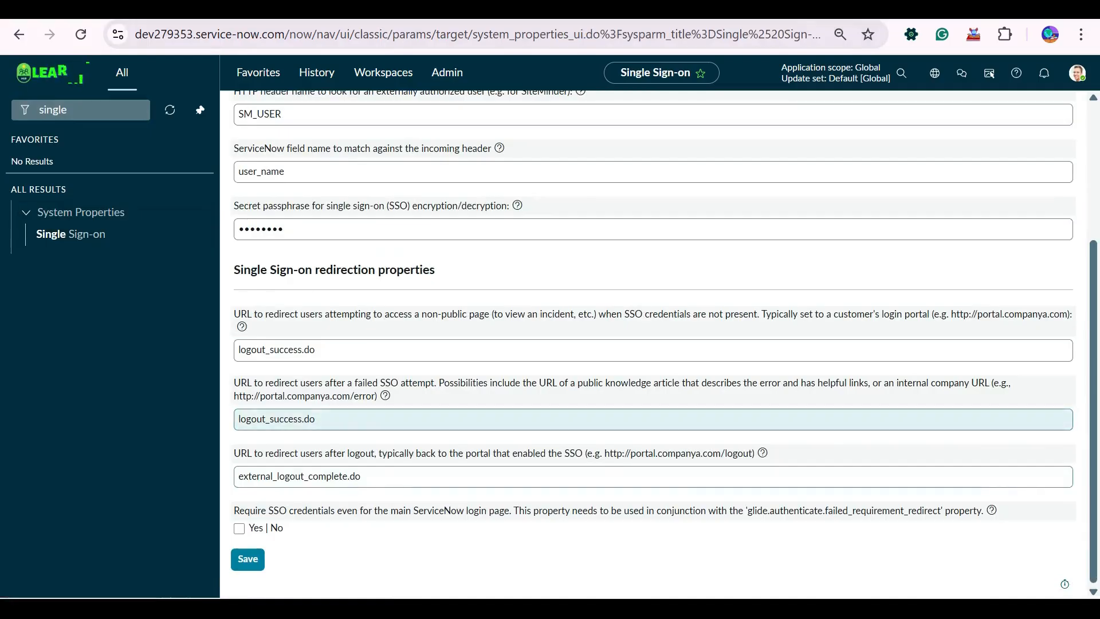
pyautogui.scroll(3, 653, 343)
pyautogui.scroll(1, 653, 344)
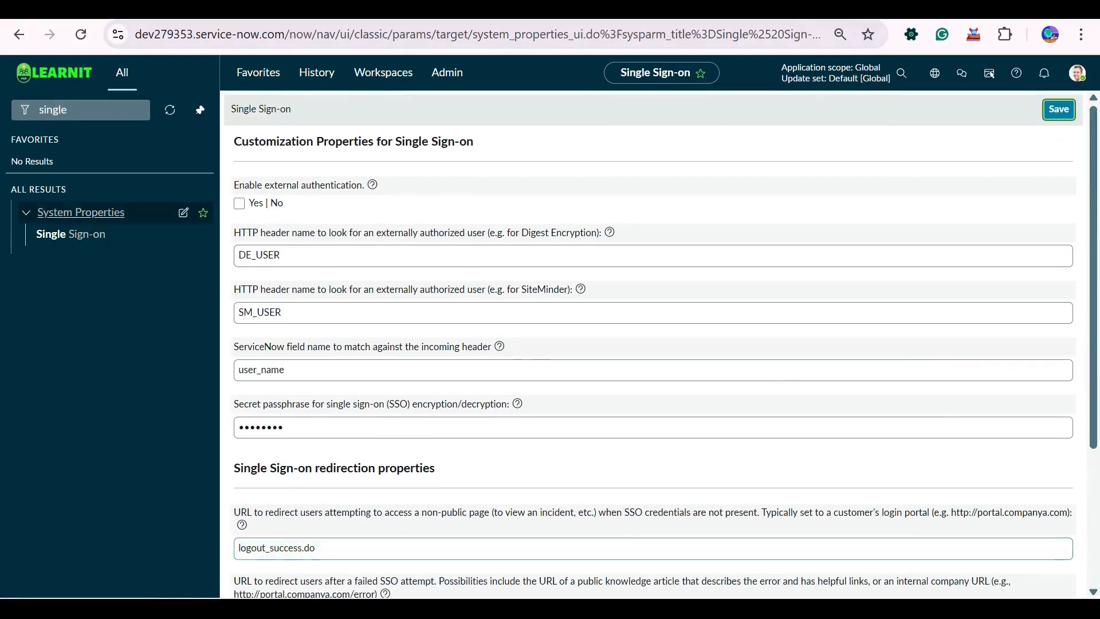
pyautogui.click(83, 110)
pyautogui.click(134, 110)
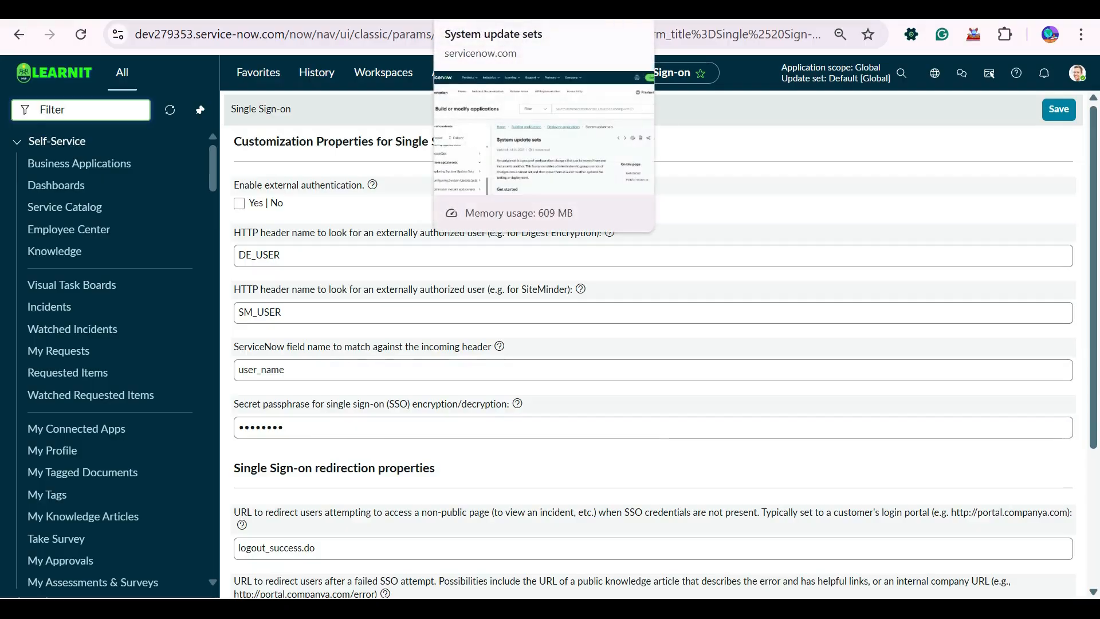
# Return to the System update sets documentation and look through its Get started and Helpful resources sections.
pyautogui.click(493, 9)
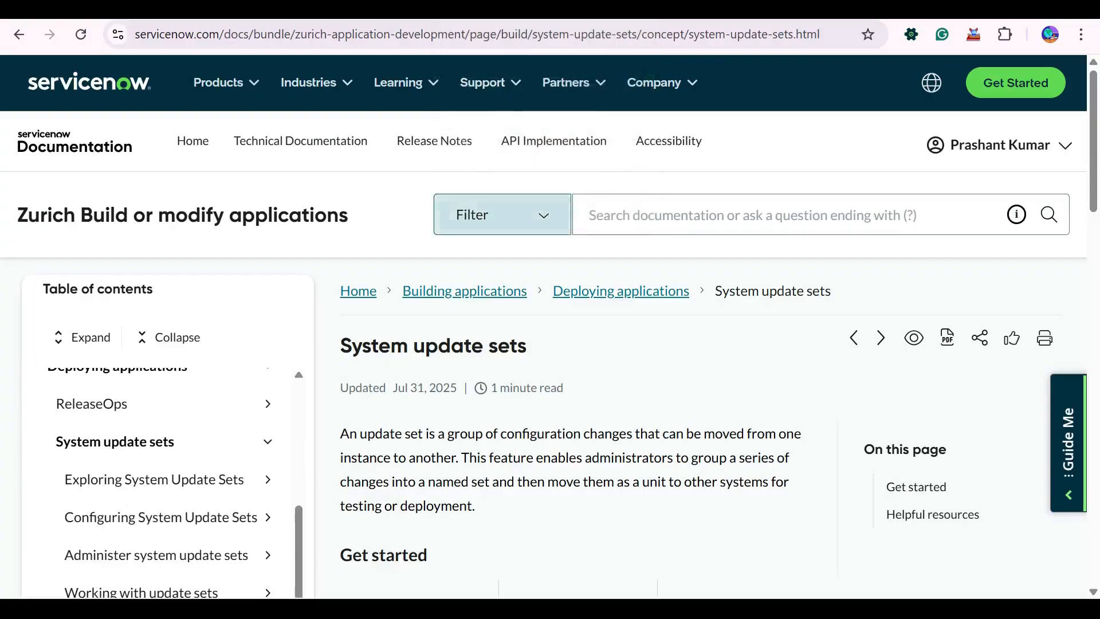
pyautogui.scroll(-11, 551, 298)
pyautogui.scroll(11, 550, 366)
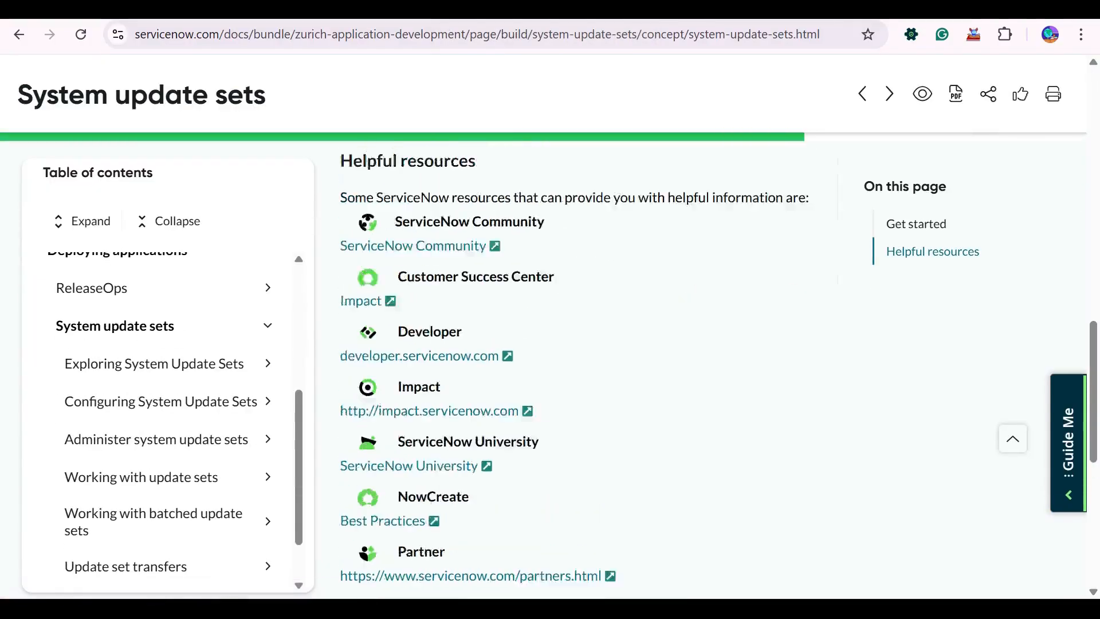
pyautogui.scroll(-9, 550, 367)
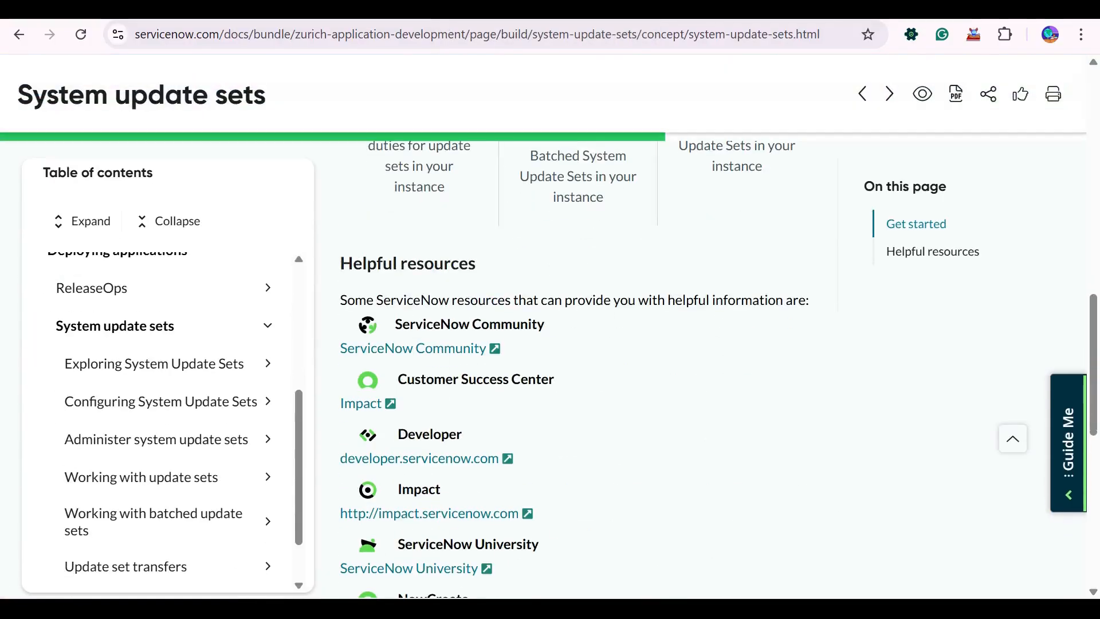
pyautogui.scroll(10, 550, 367)
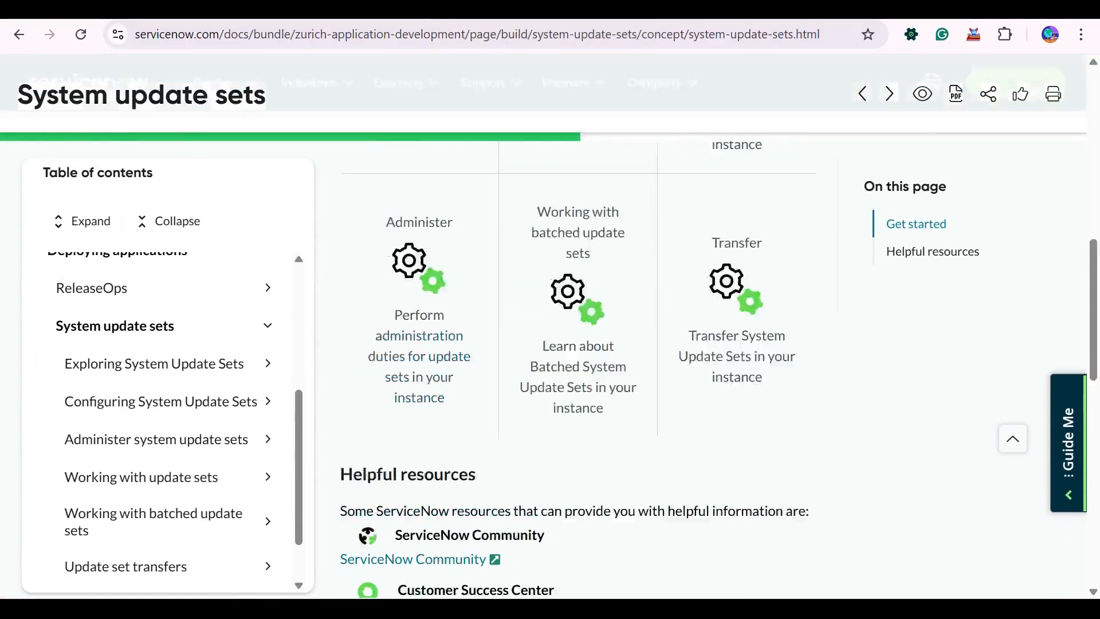
# Go back to the ServiceNow instance, filter the navigator for "update set", and open the Local Update Sets list.
pyautogui.hotkey('ctrl', 'shift', 'Tab')
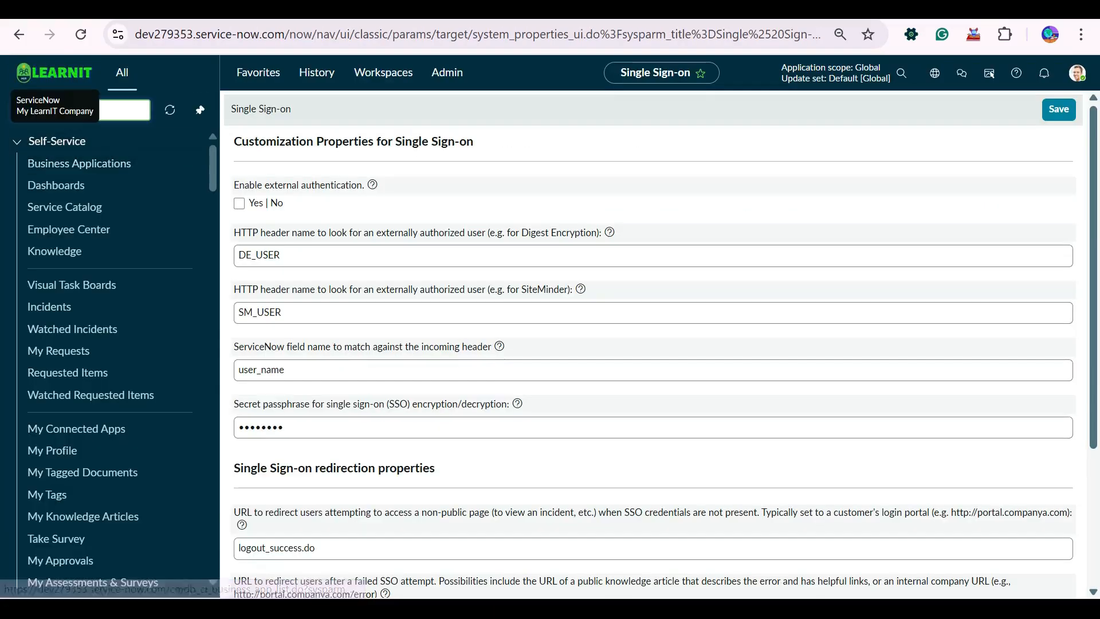
pyautogui.click(54, 72)
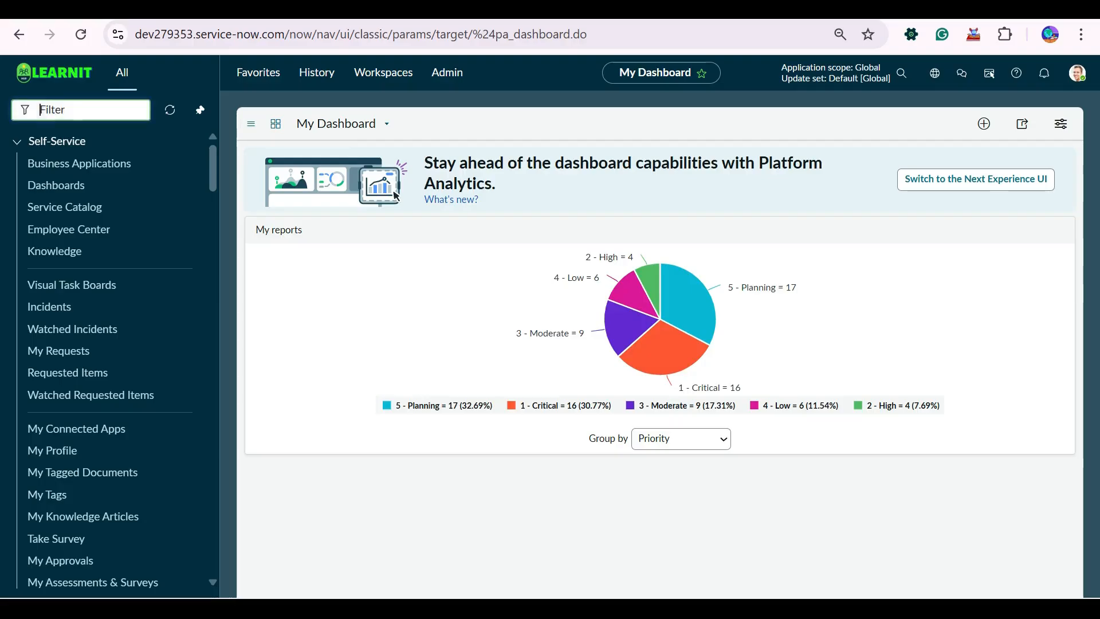
pyautogui.write('update ')
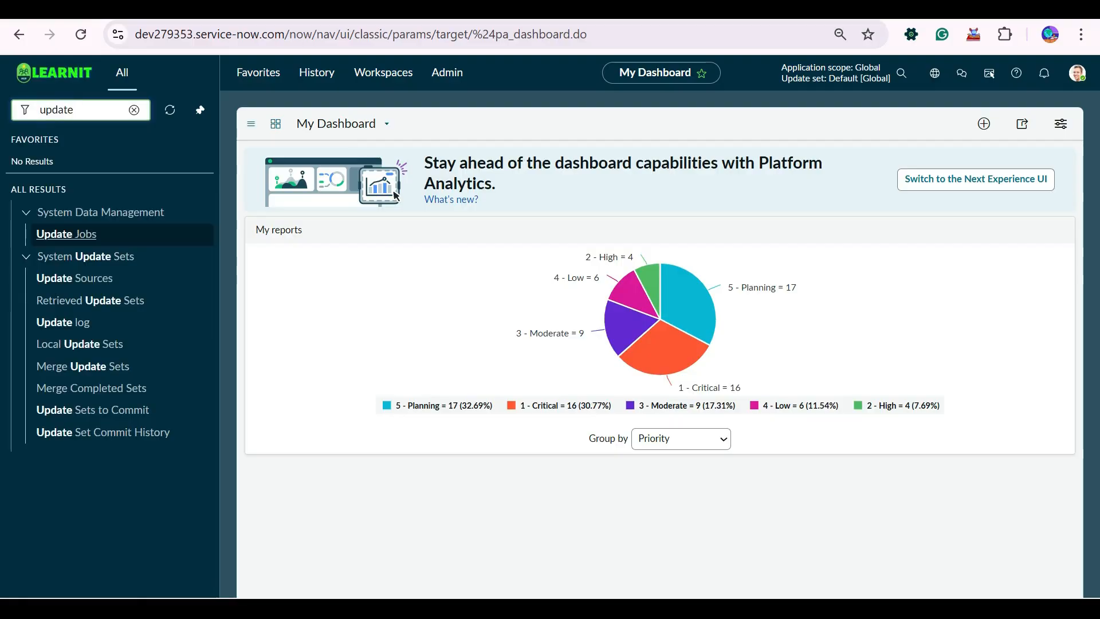
pyautogui.write('set')
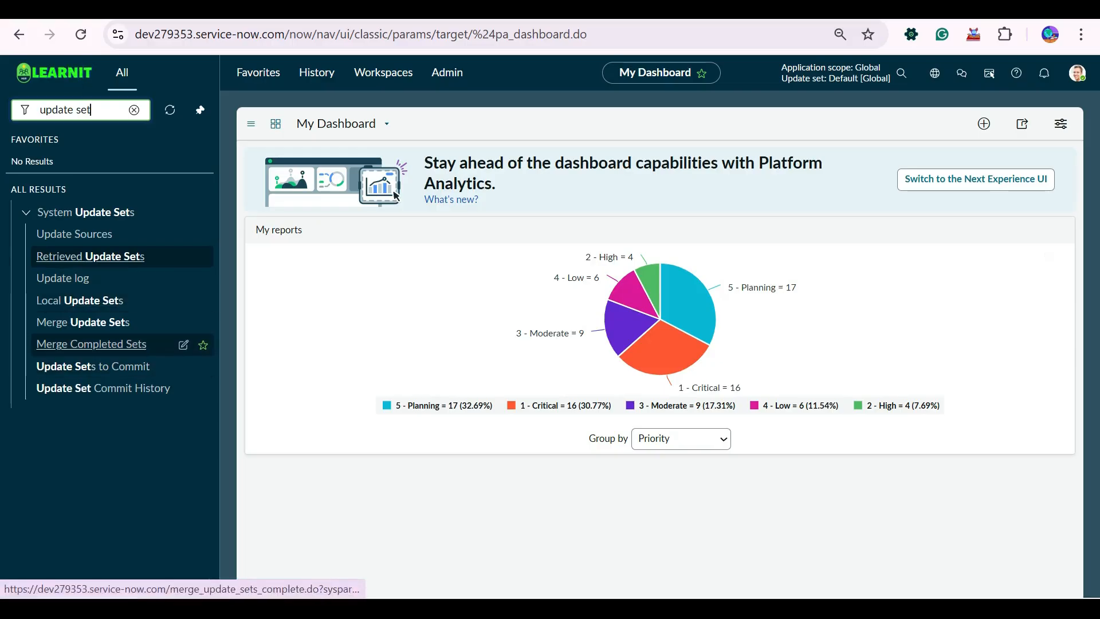
pyautogui.click(80, 300)
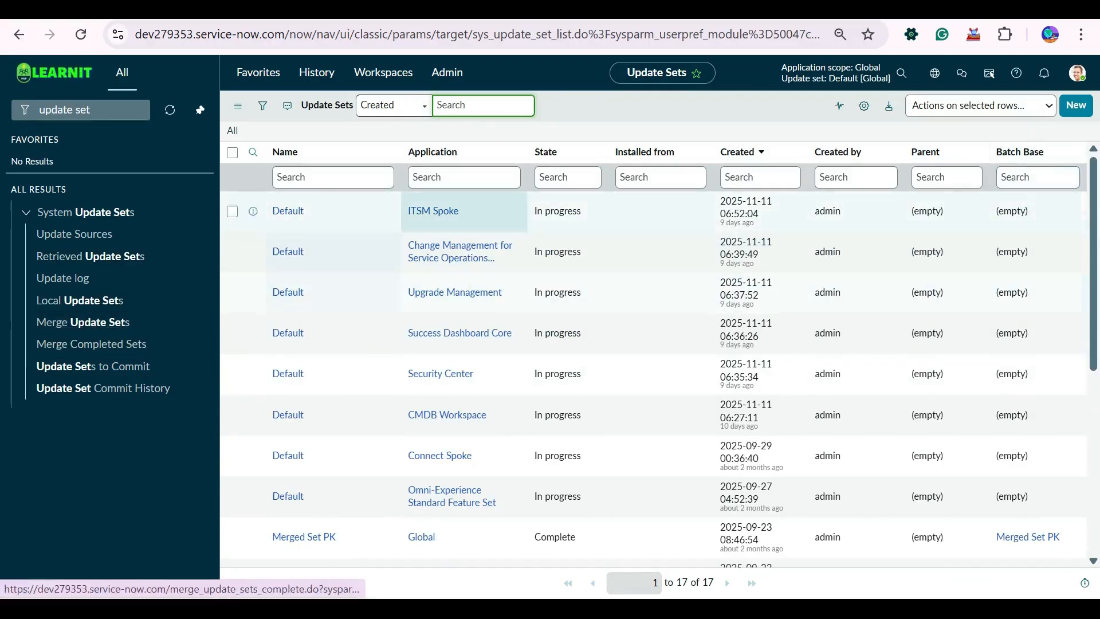
pyautogui.click(1076, 105)
pyautogui.click(1076, 106)
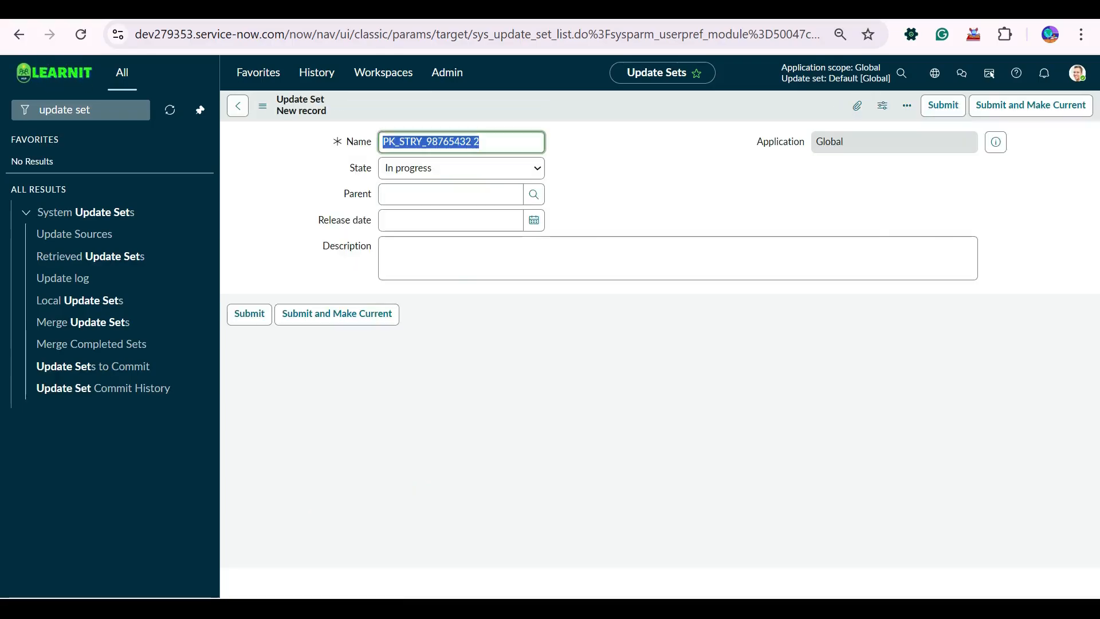
pyautogui.click(479, 142)
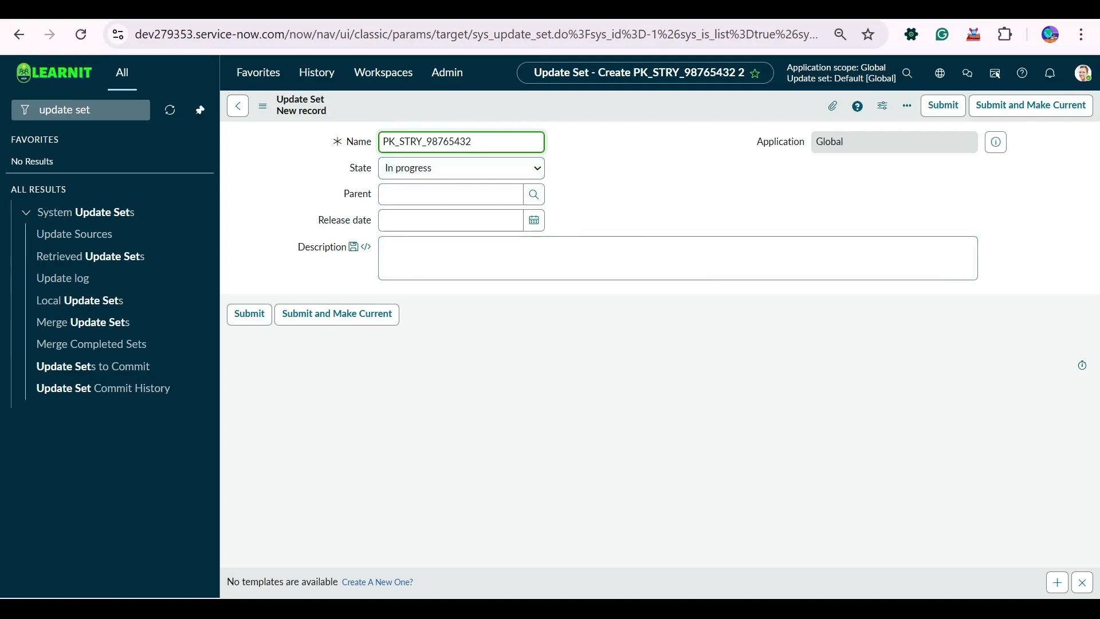
pyautogui.hotkey('ctrl', 'a')
pyautogui.press('End')
pyautogui.press('BackSpace')
pyautogui.press('BackSpace')
pyautogui.press('BackSpace')
pyautogui.write('PK')
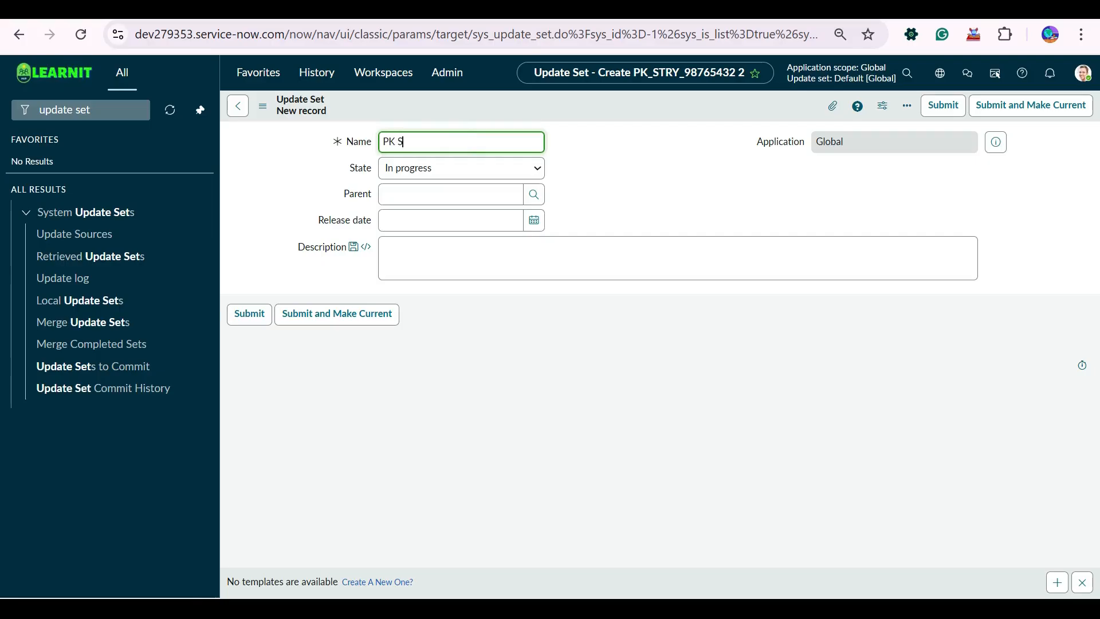
pyautogui.write(' STRY')
pyautogui.write('STR0007894')
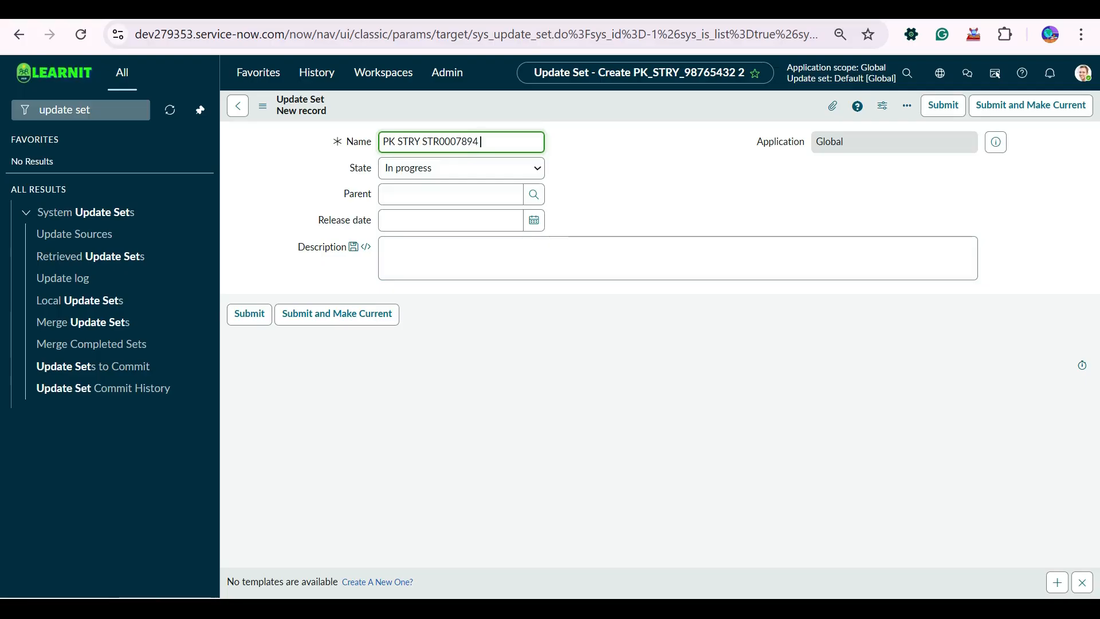
pyautogui.press('super')
pyautogui.press('super')
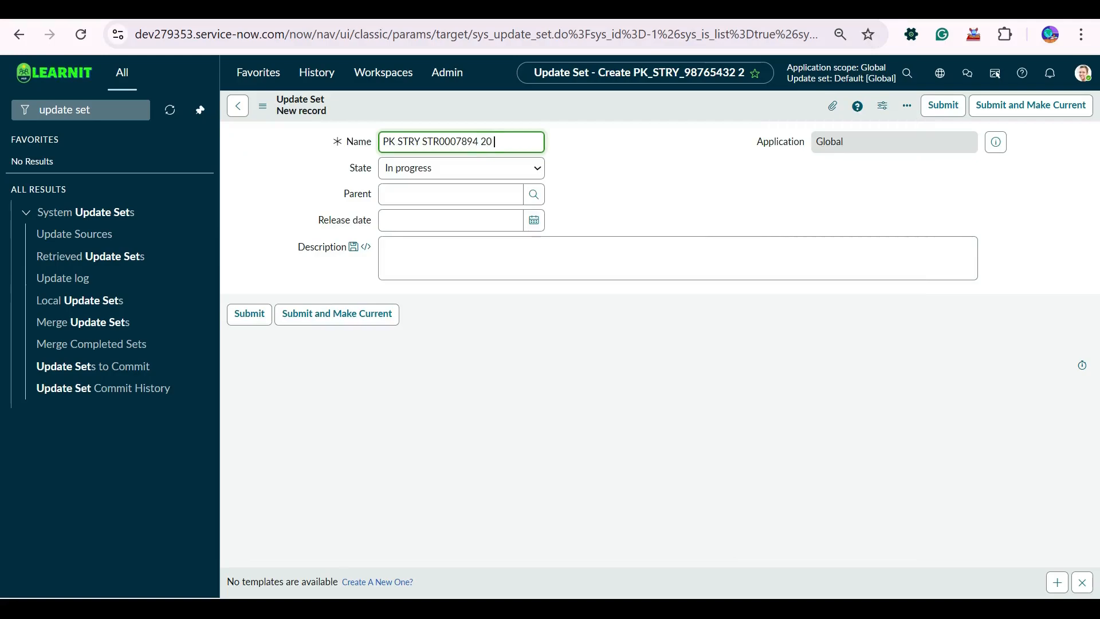
pyautogui.write('11-25')
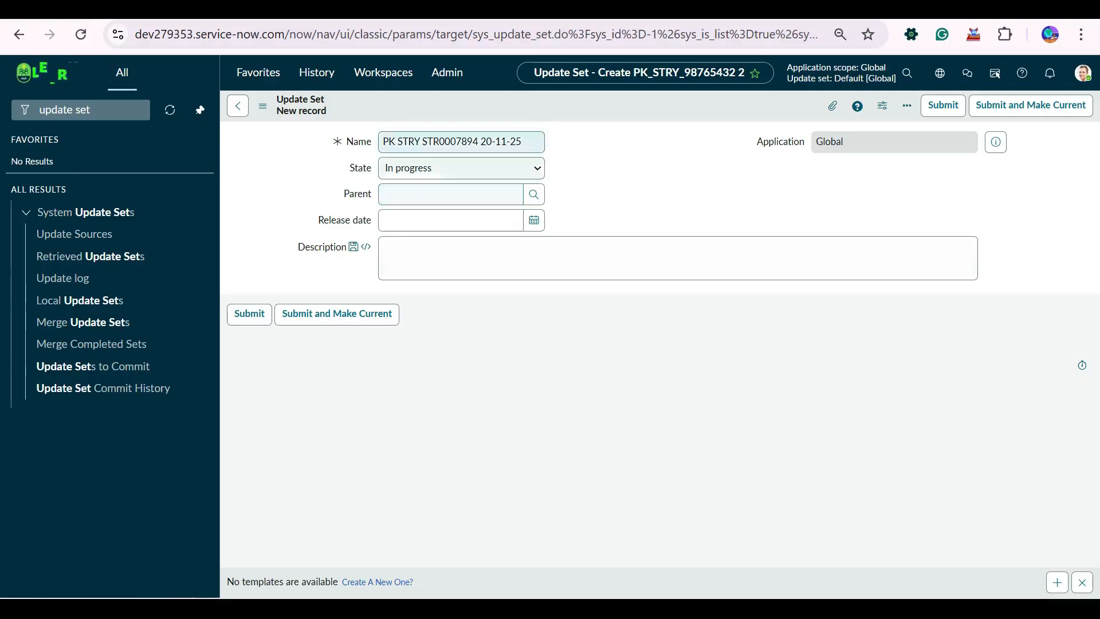
# Replace "STRY" in the update set name with "ITSM", then submit the record and make it the current update set.
pyautogui.click(422, 142)
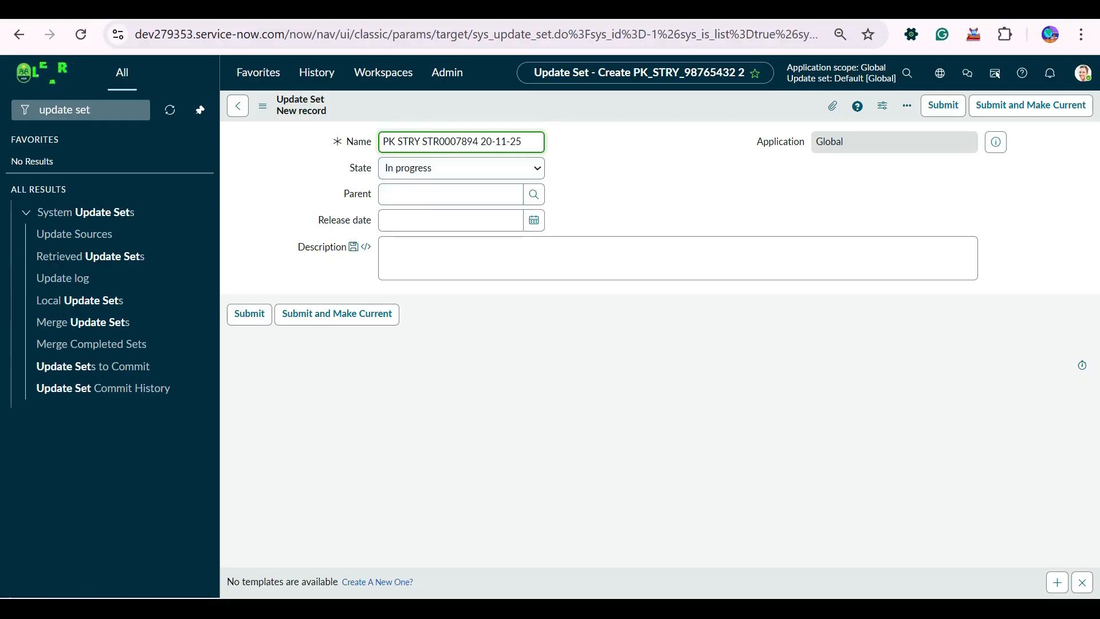
pyautogui.doubleClick(415, 141)
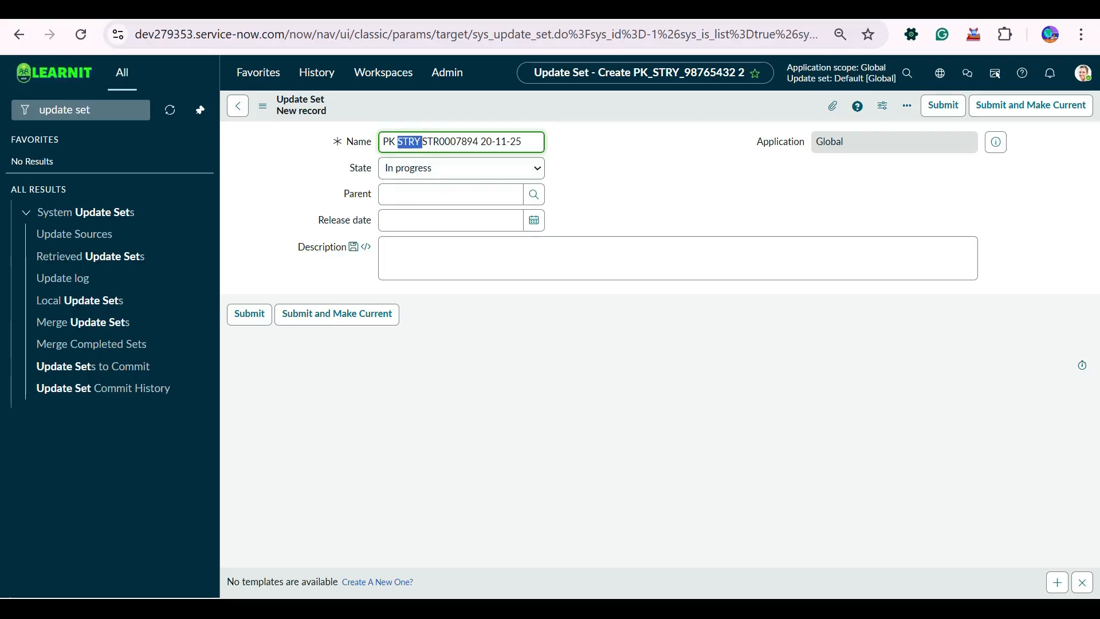
pyautogui.write('ITSM')
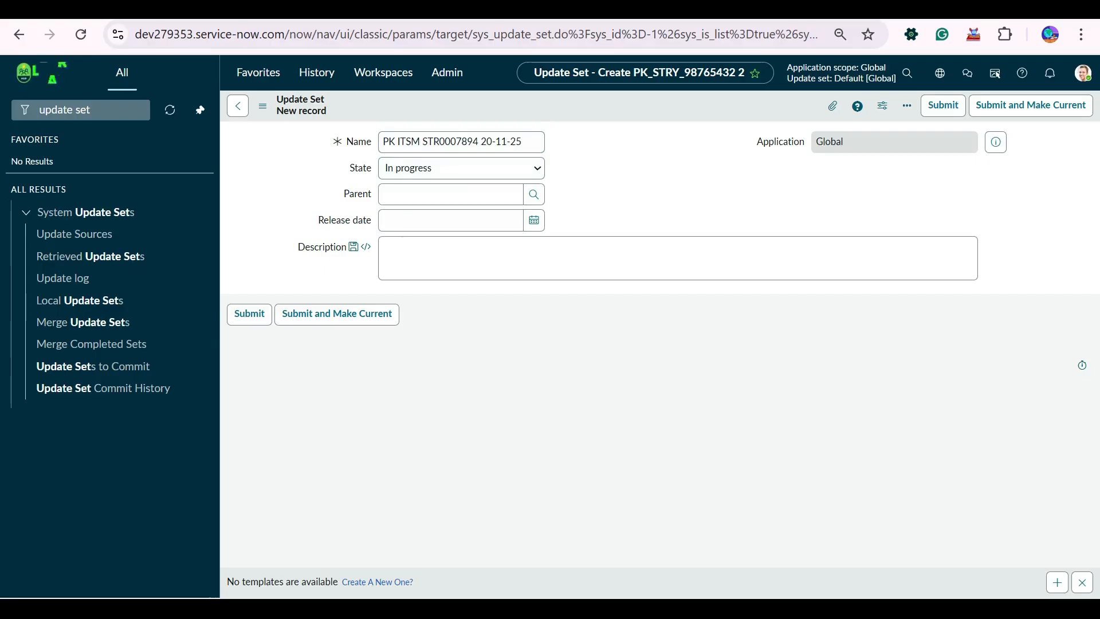
pyautogui.tripleClick(452, 142)
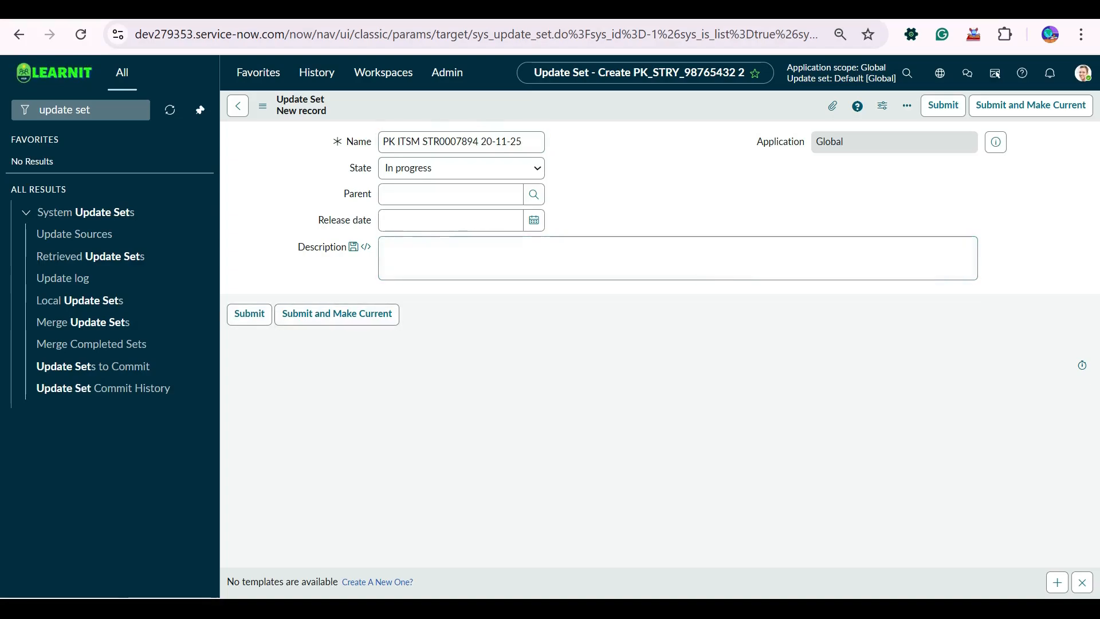
pyautogui.click(337, 313)
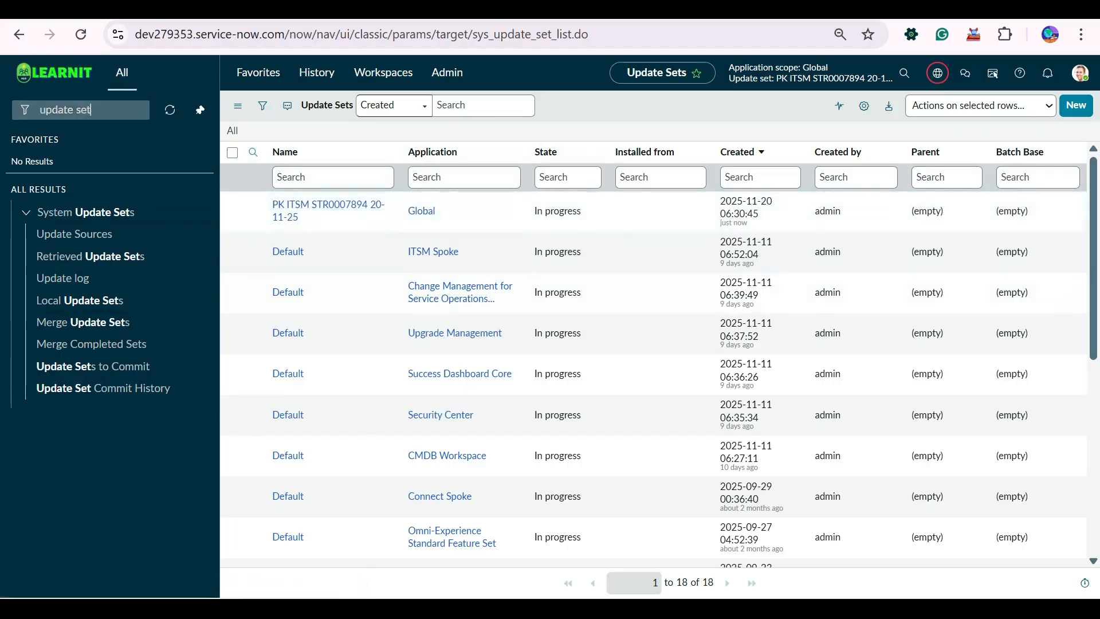
pyautogui.click(134, 110)
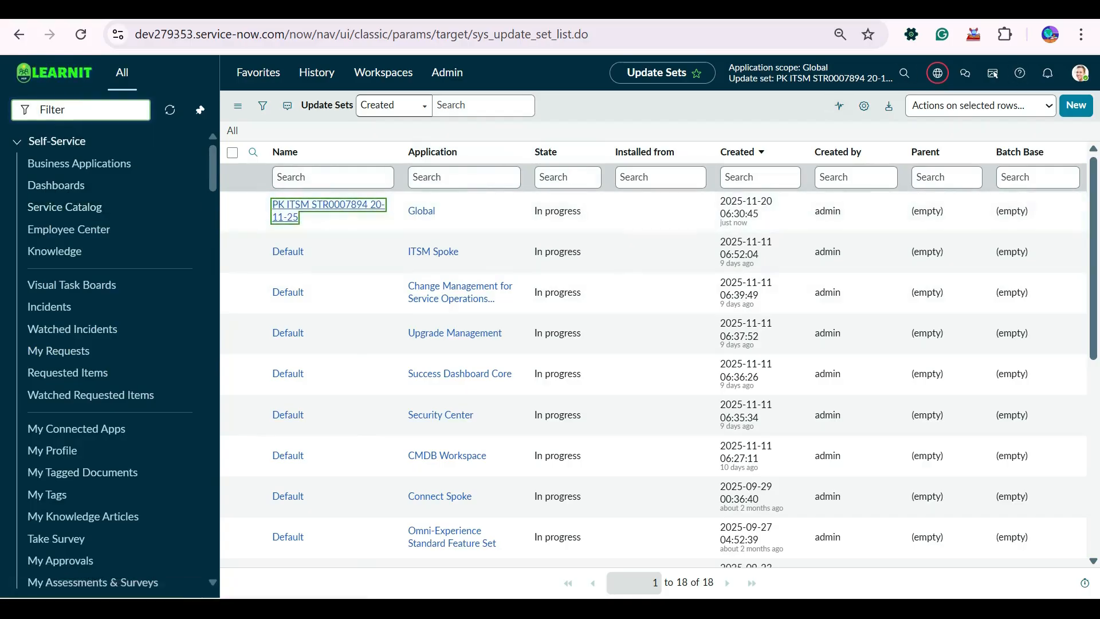
pyautogui.press('Return')
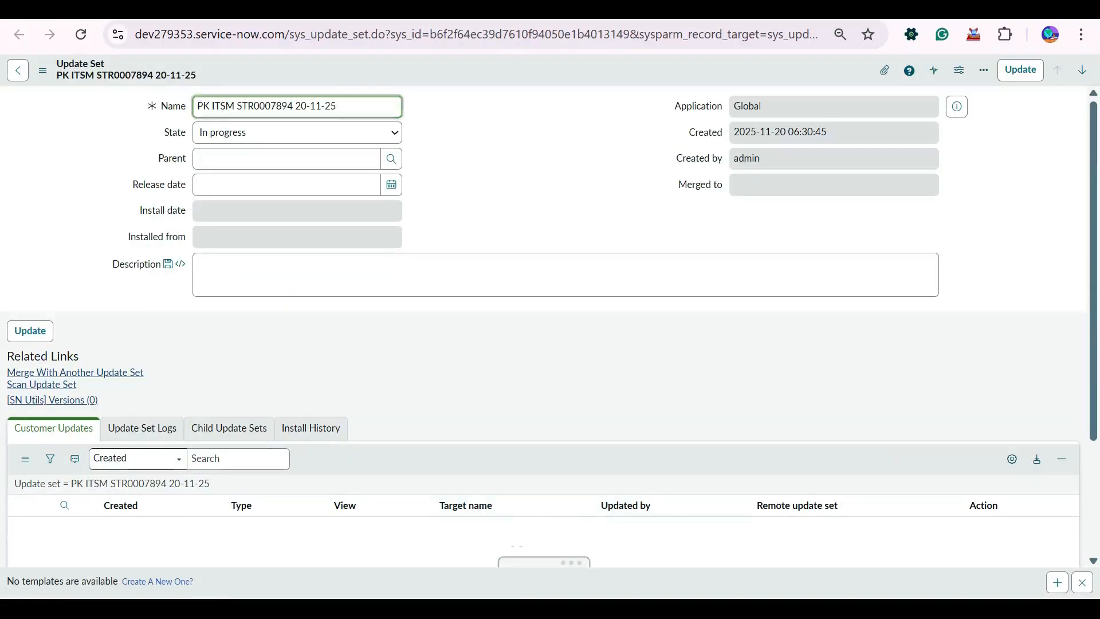
pyautogui.scroll(-3, 25, 459)
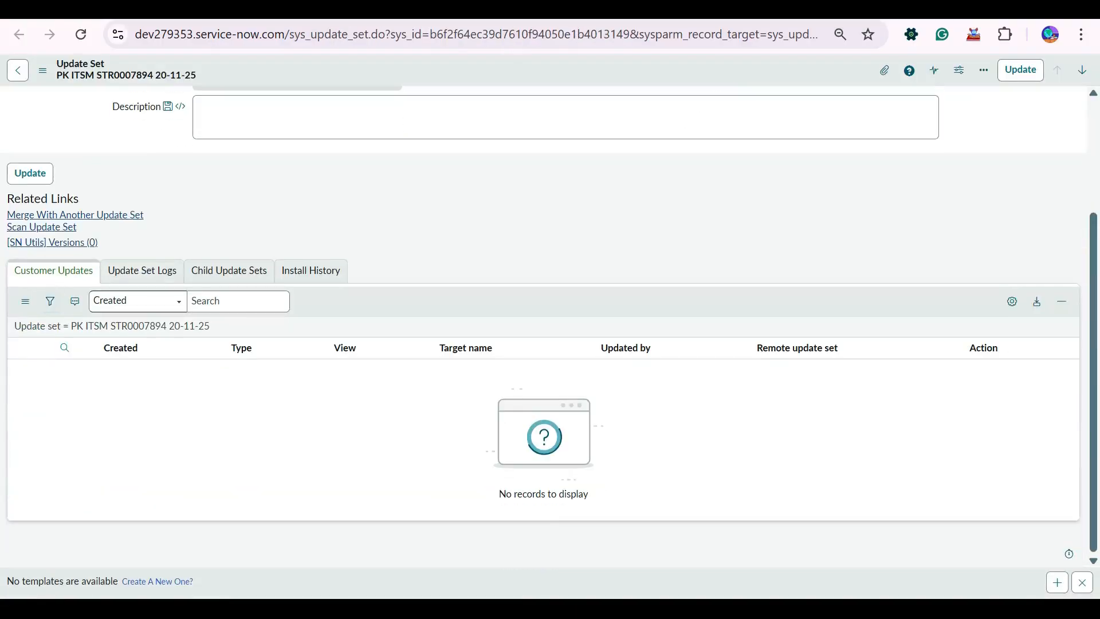
pyautogui.scroll(3, 543, 327)
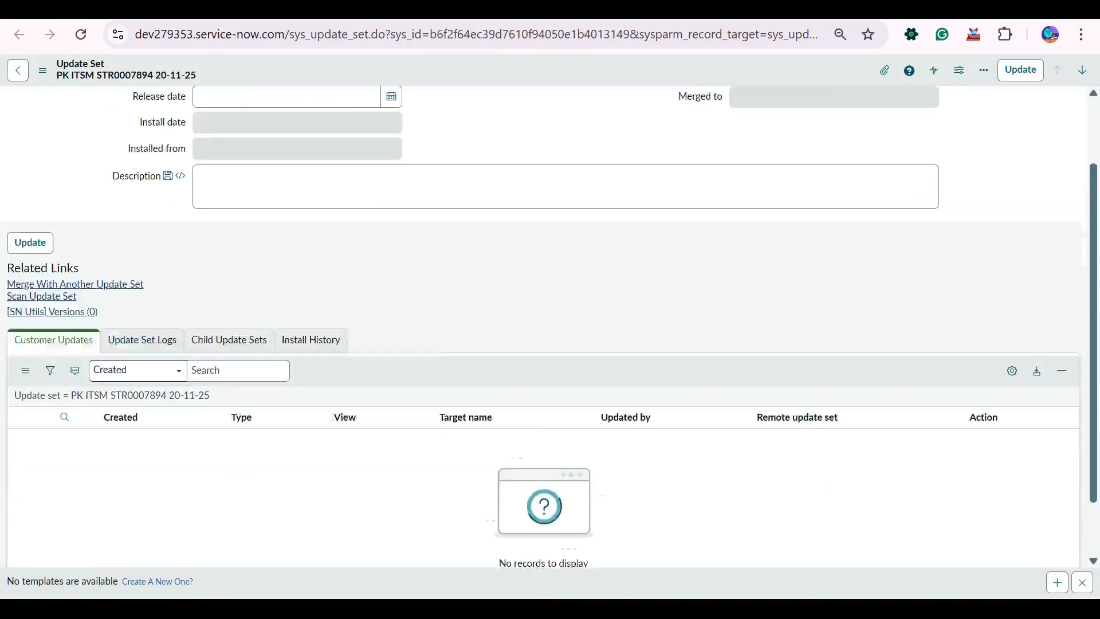
pyautogui.hotkey('ctrl', 'w')
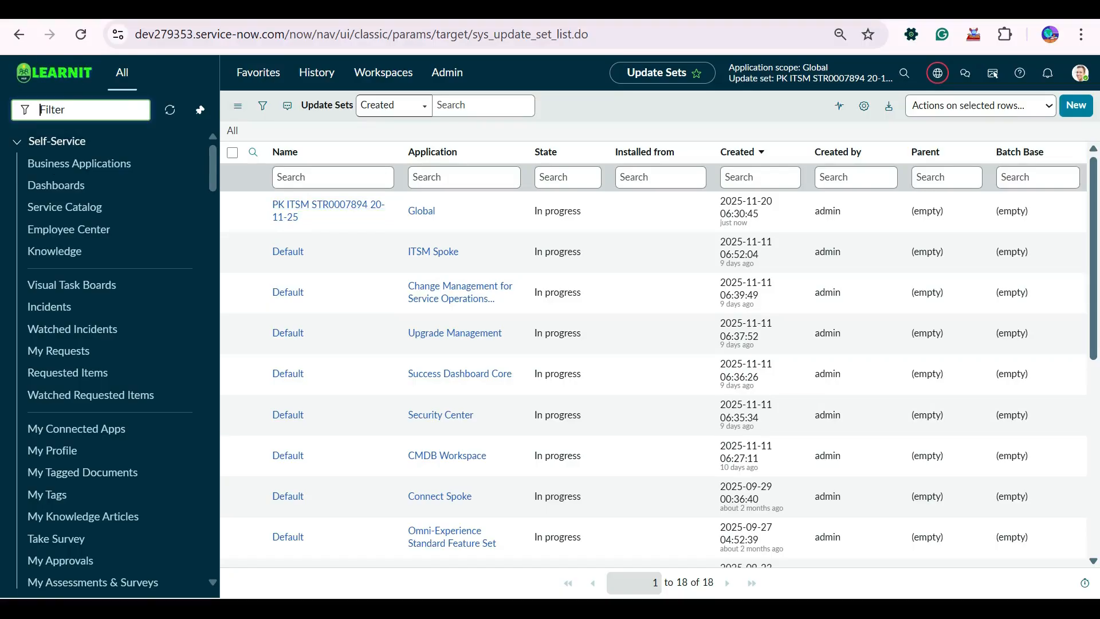
# Filter the navigator for "client scrip" and open the System Definition Client Scripts list in a separate tab.
pyautogui.write('clien')
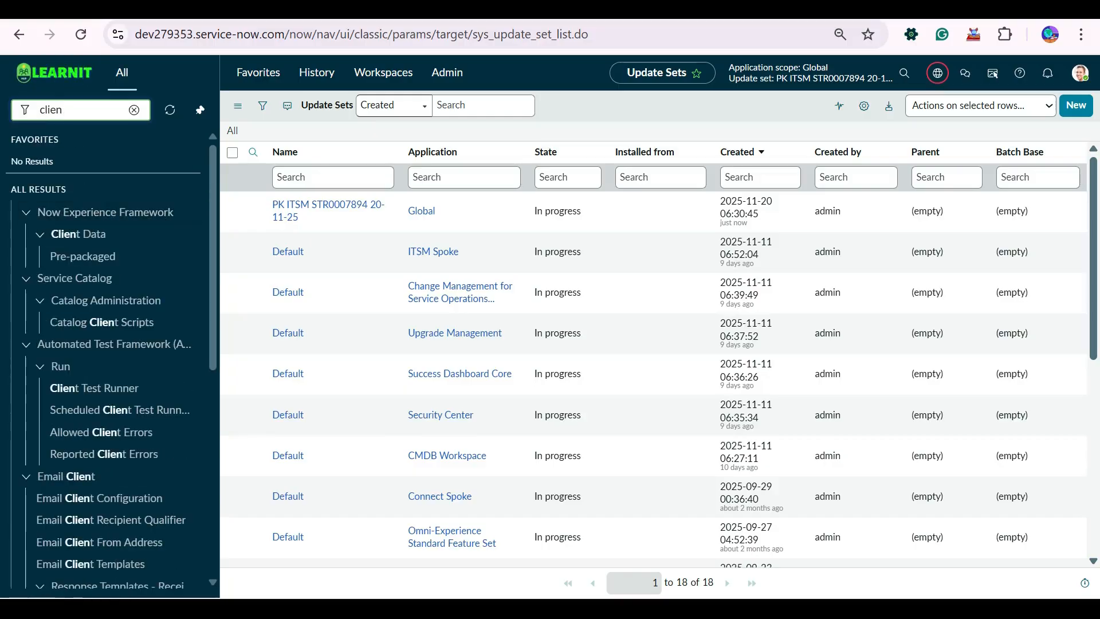
pyautogui.write('t scrip')
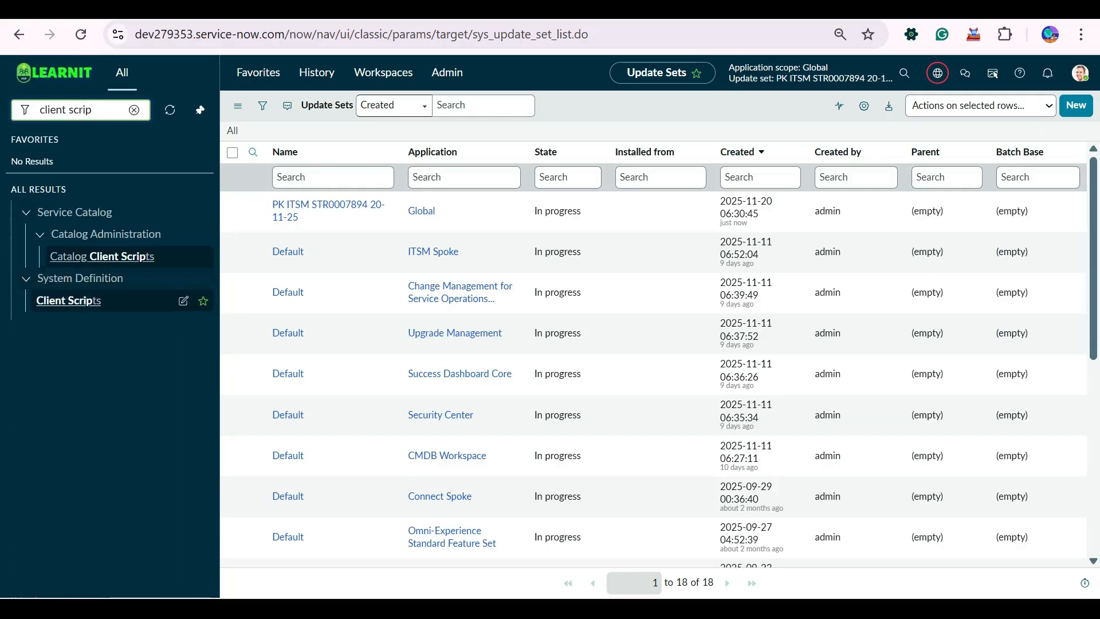
pyautogui.keyDown('ctrl'); pyautogui.click(69, 301); pyautogui.keyUp('ctrl')
# Filter the navigator for "ss rules" and open the System Definition Business Rules list in a separate tab.
pyautogui.click(80, 110)
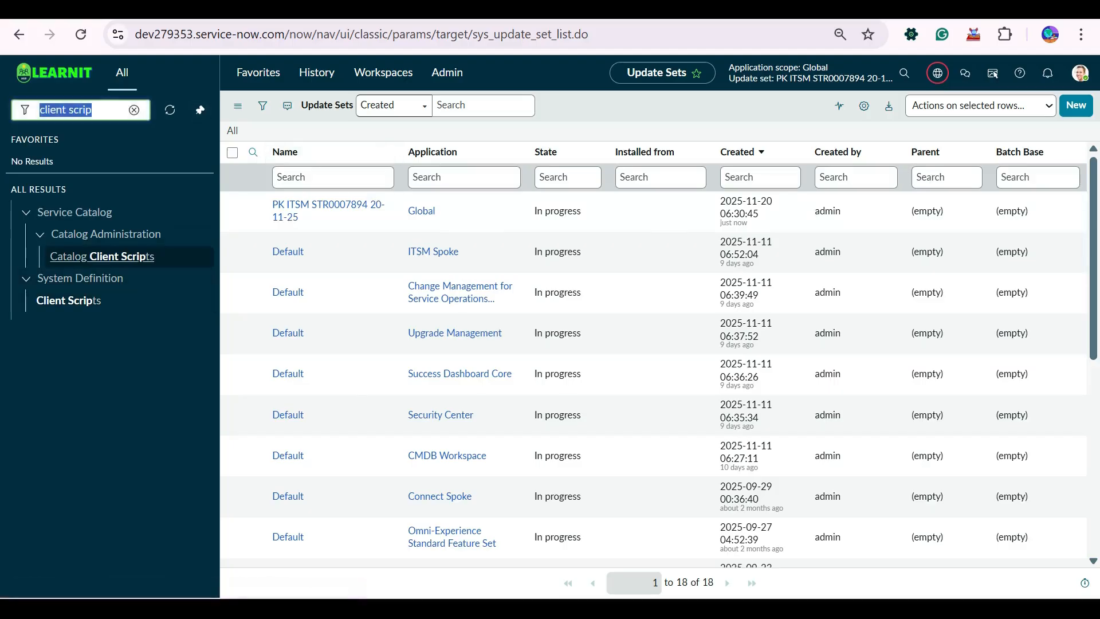
pyautogui.write('ss rules')
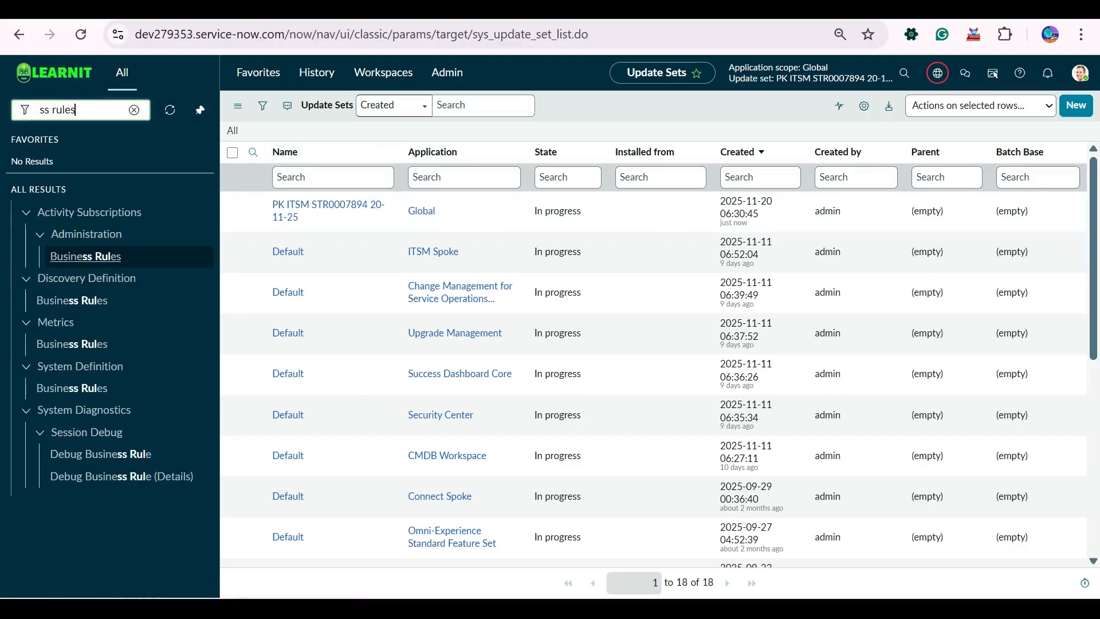
pyautogui.keyDown('ctrl'); pyautogui.click(72, 388); pyautogui.keyUp('ctrl')
# Filter the navigator for "ui po" and open the System UI list of UI Policies in a separate tab.
pyautogui.click(80, 110)
pyautogui.write('ui po')
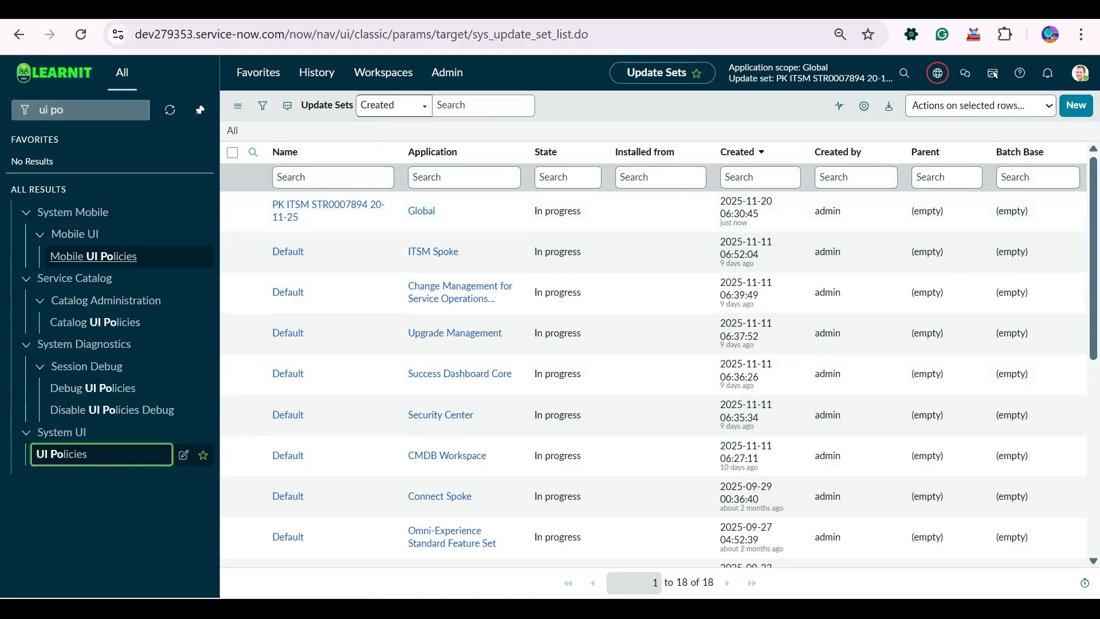
pyautogui.click(323, 207)
# Open the Call Display BR client script, remove the blank lines above the cal variable, activate the script, and save it.
pyautogui.hotkey('ctrl', 'Tab')
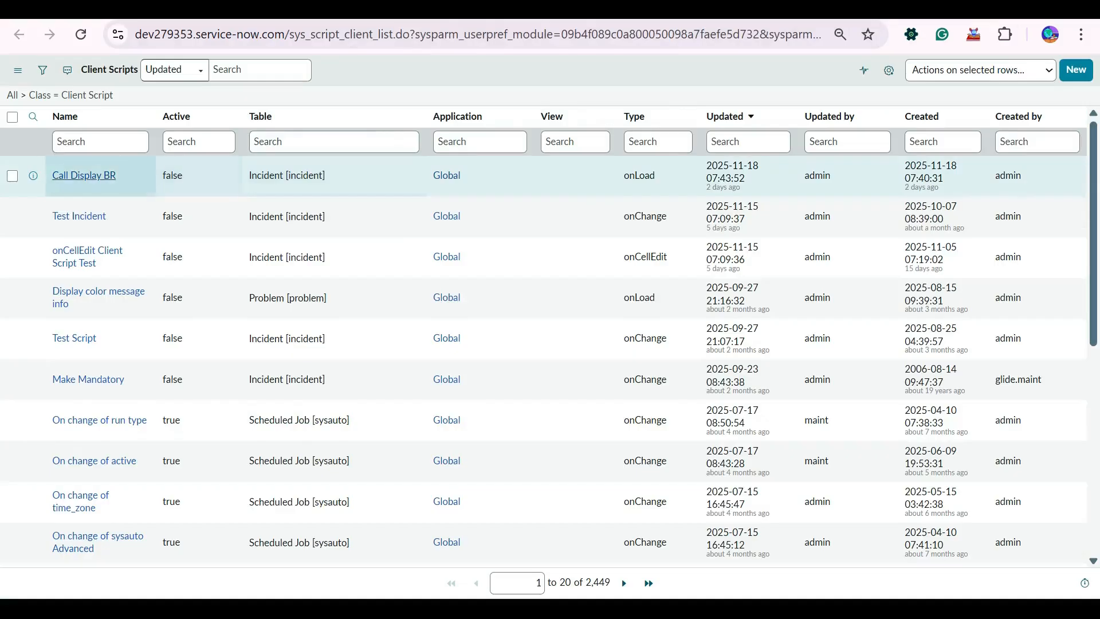
pyautogui.click(85, 176)
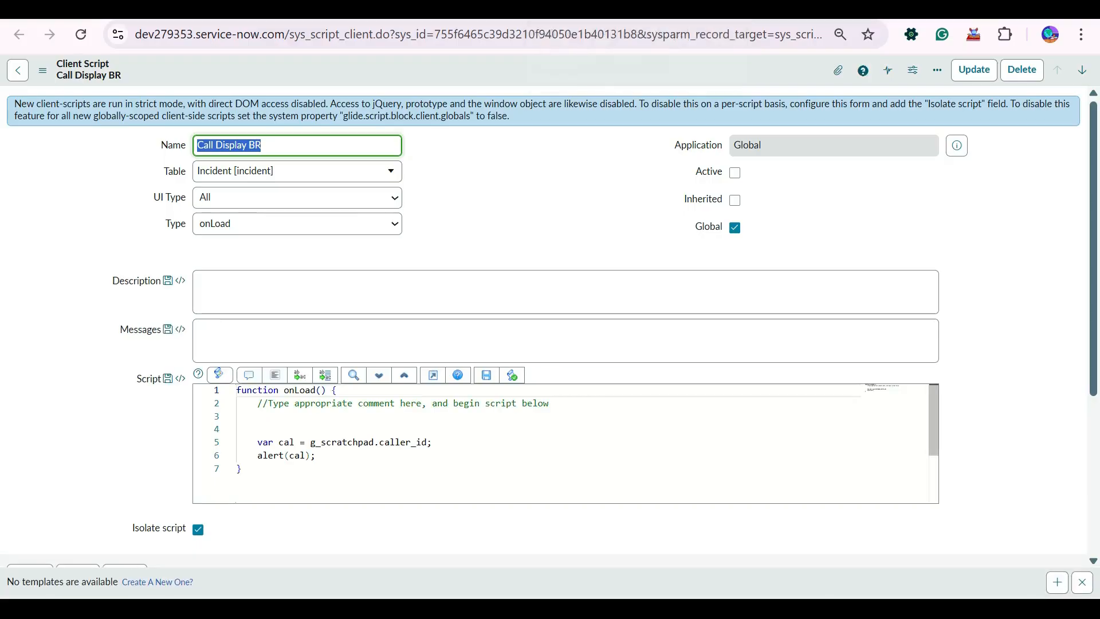
pyautogui.click(363, 441)
pyautogui.click(236, 429)
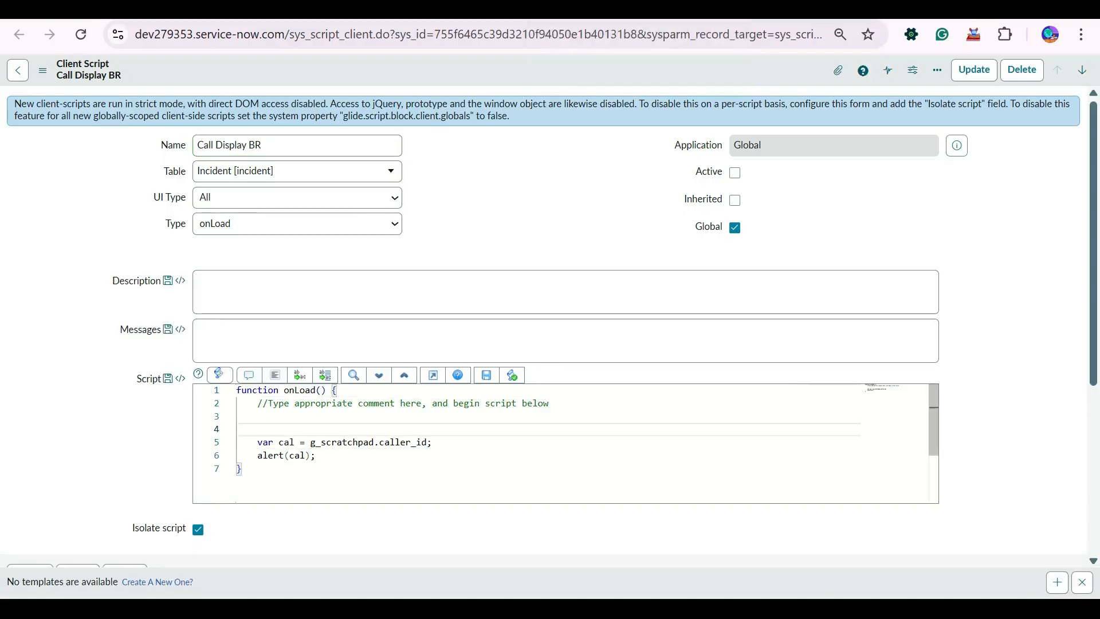
pyautogui.press('BackSpace')
pyautogui.press('BackSpace')
pyautogui.click(735, 173)
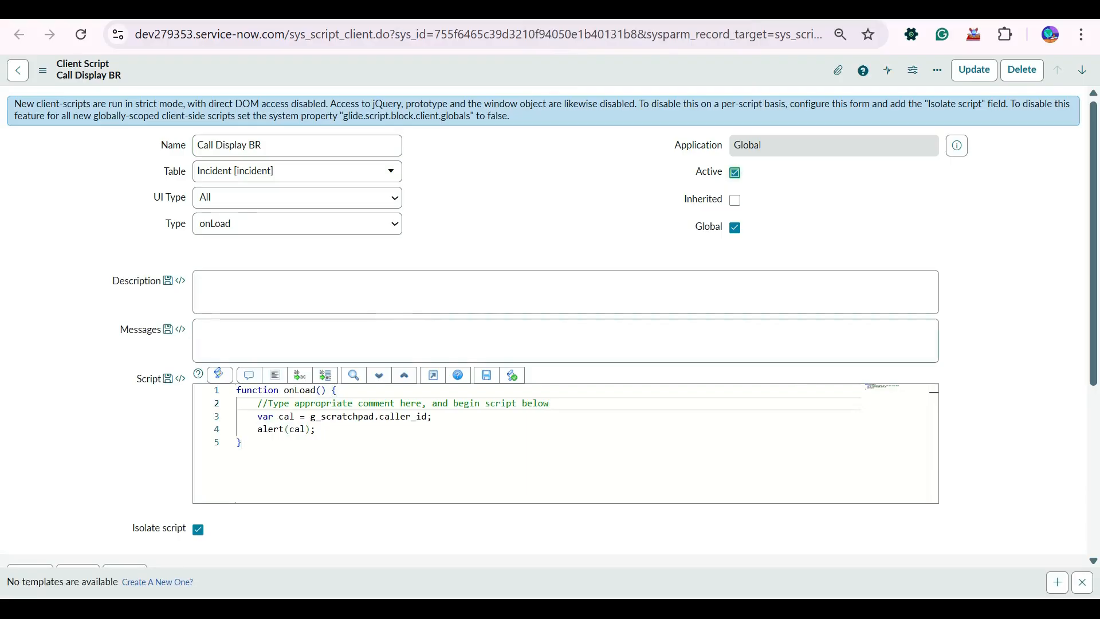
pyautogui.rightClick(557, 66)
pyautogui.click(580, 71)
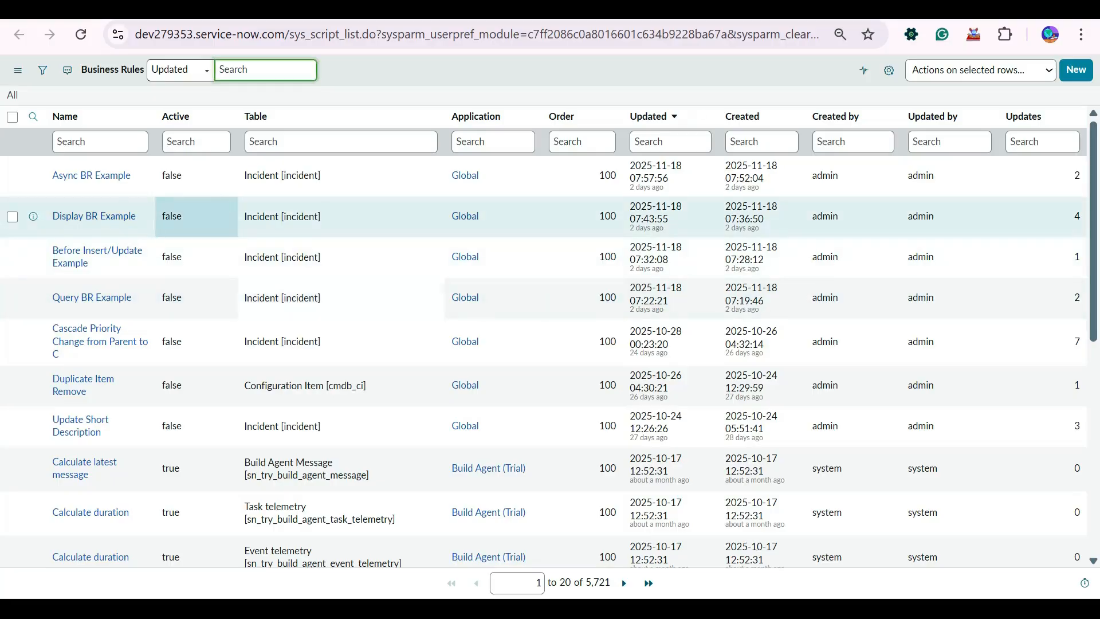
# Open the Async BR Example business rule, set it to active, and save the record.
pyautogui.click(91, 176)
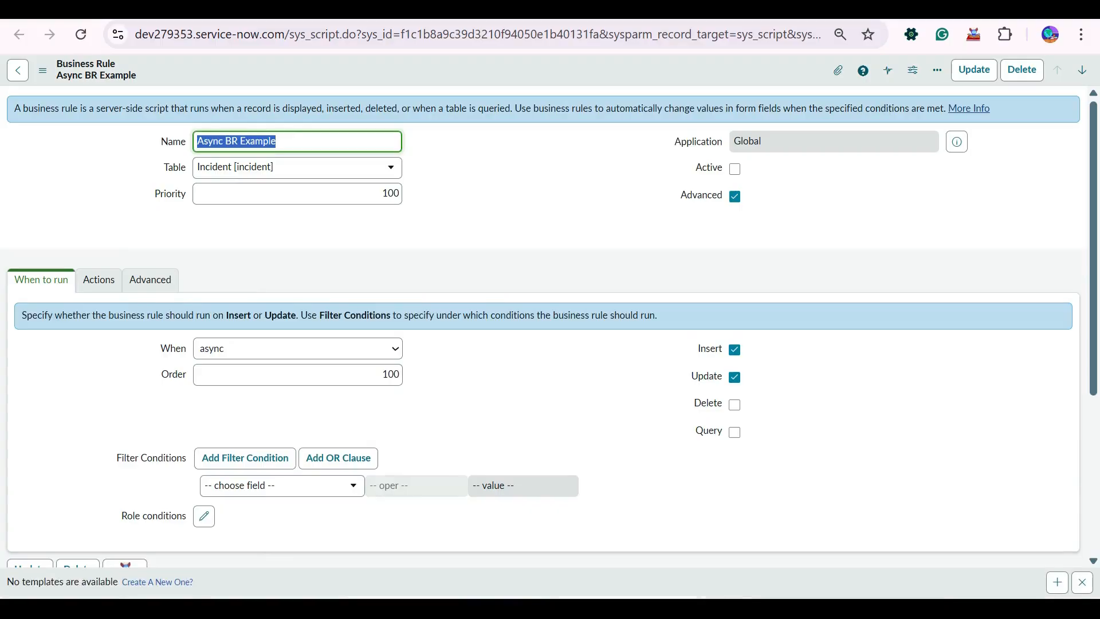
pyautogui.click(734, 168)
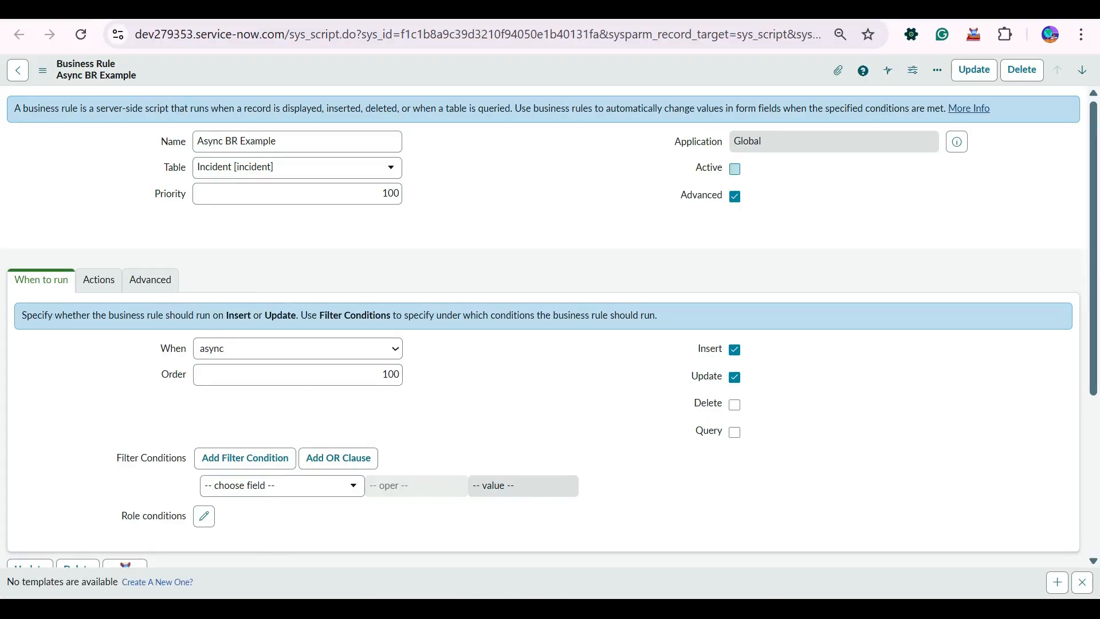
pyautogui.rightClick(489, 72)
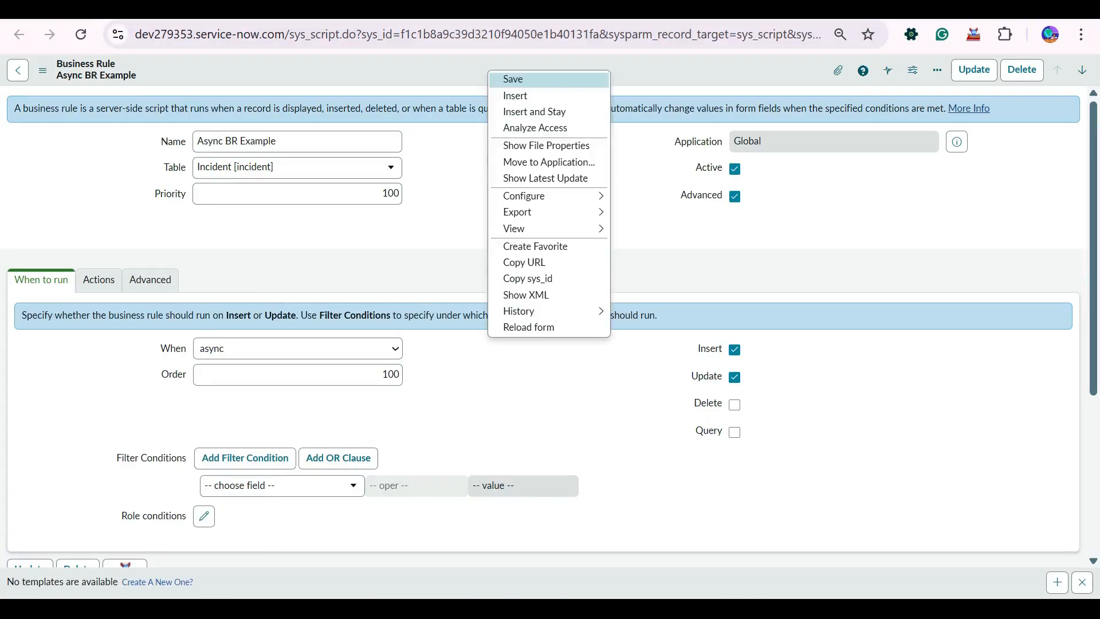
pyautogui.click(513, 79)
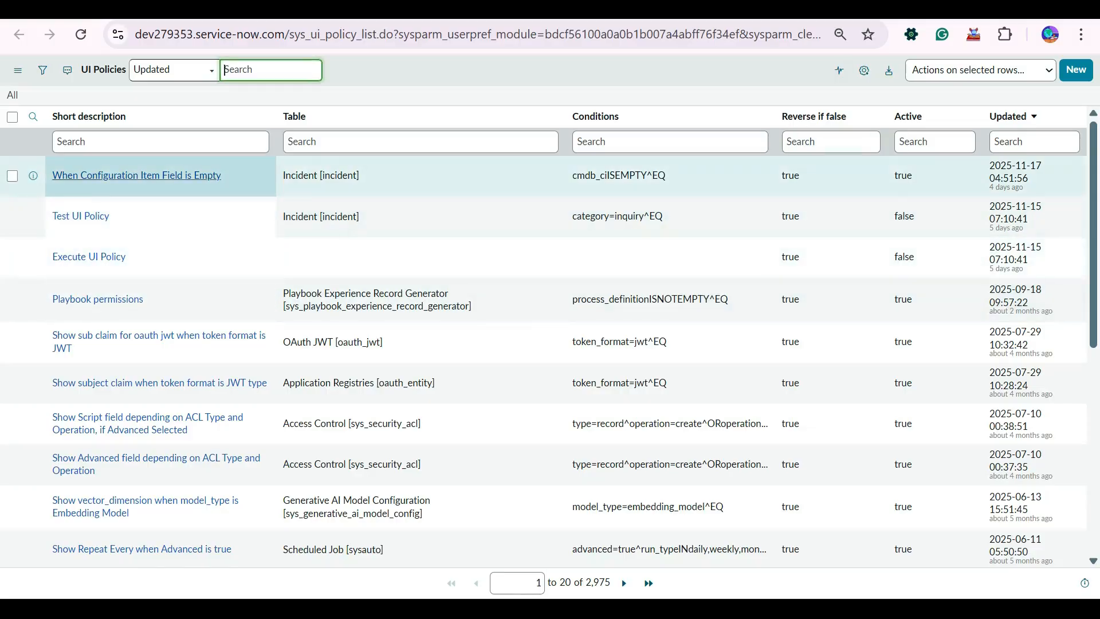
# Open the "When Configuration Item Field is Empty" UI policy, deactivate it, and save the record.
pyautogui.click(136, 175)
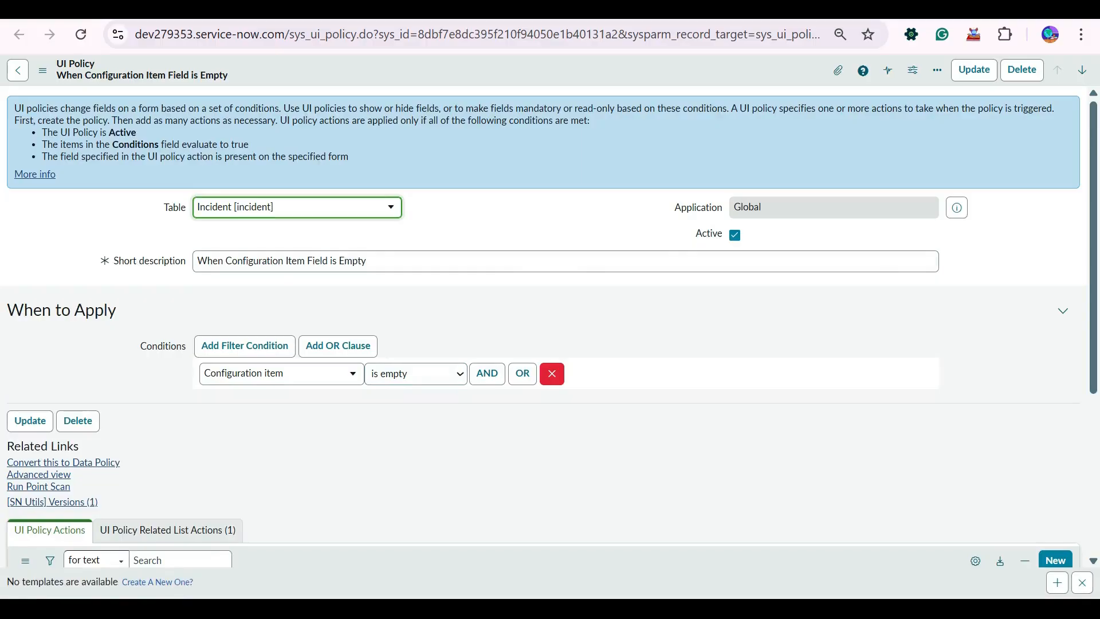
pyautogui.click(735, 235)
pyautogui.rightClick(554, 69)
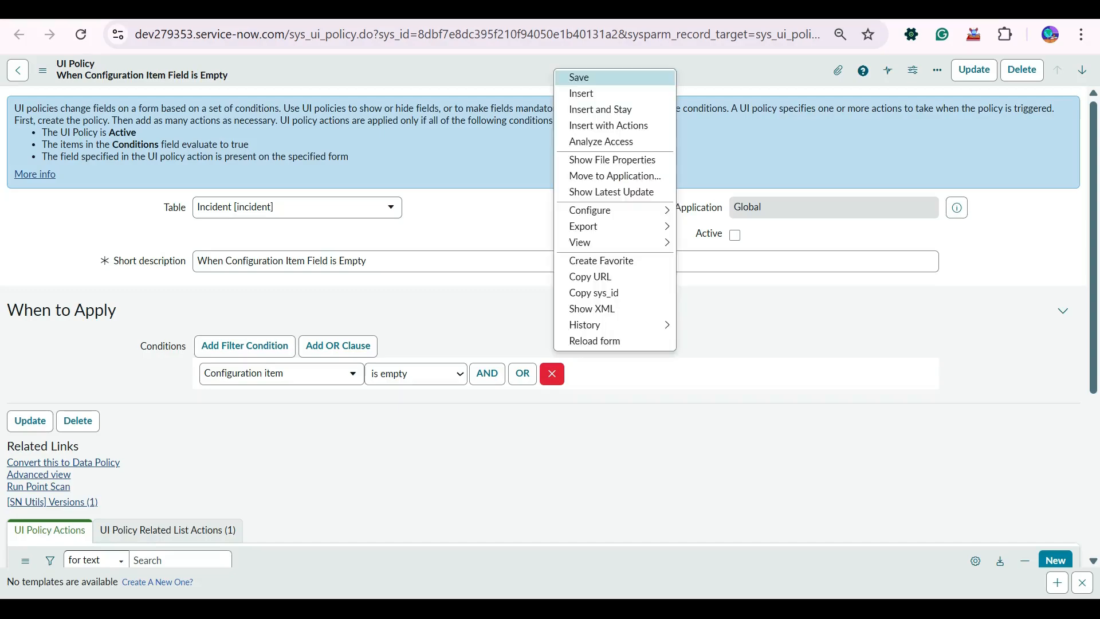
pyautogui.click(578, 78)
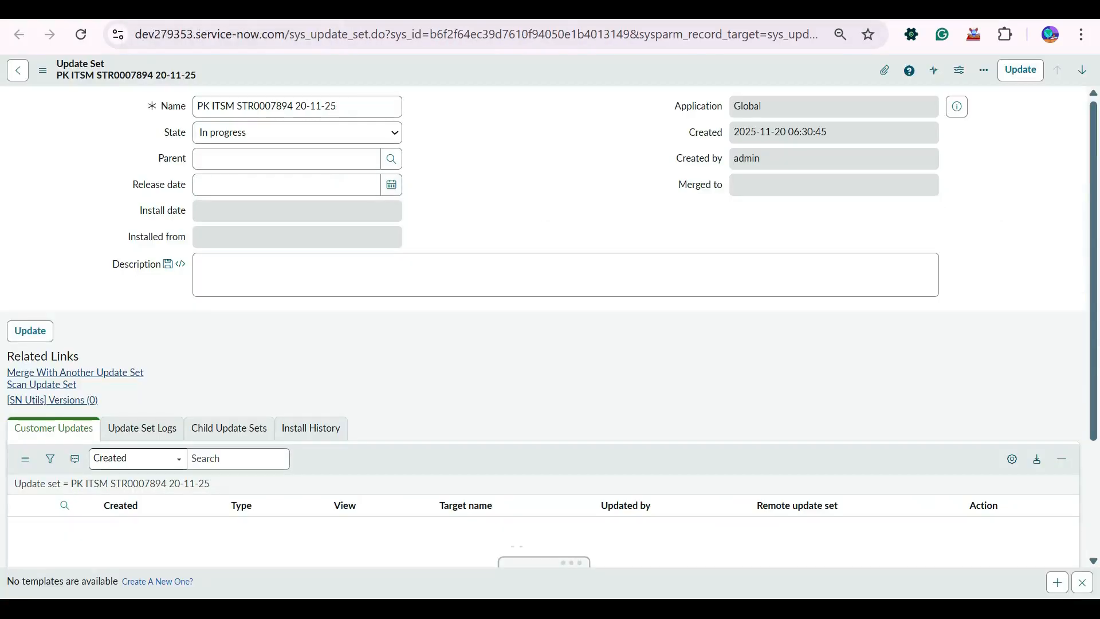
# Refresh the update set's Customer Updates list and open the Call Display BR entry to examine its XML payload.
pyautogui.rightClick(447, 446)
pyautogui.click(489, 469)
pyautogui.scroll(-2, 544, 327)
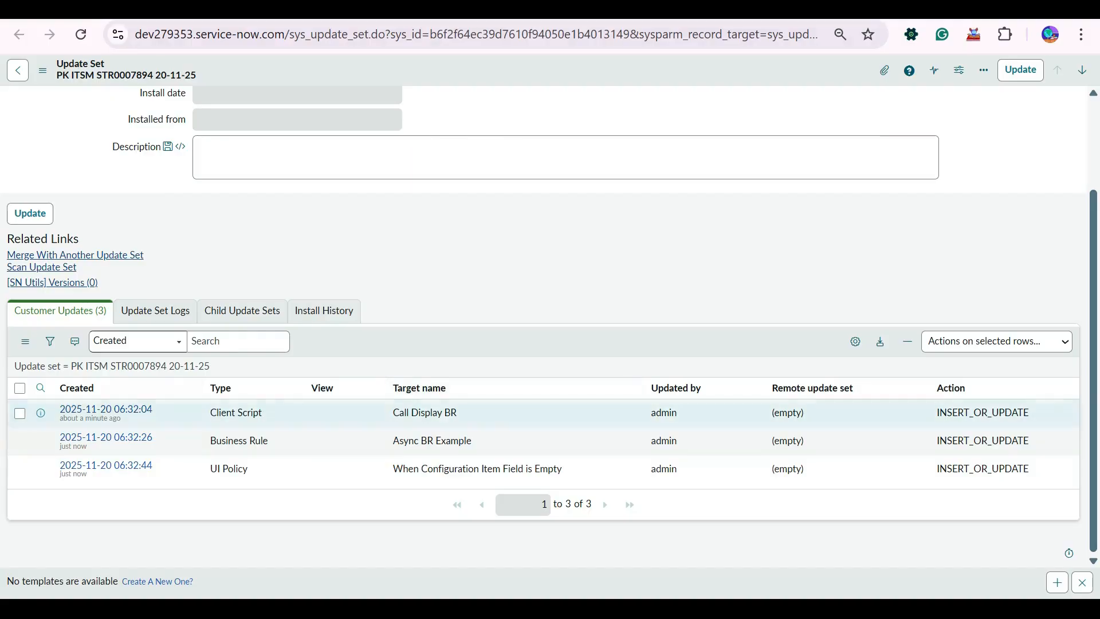
pyautogui.keyDown('ctrl'); pyautogui.click(41, 414); pyautogui.keyUp('ctrl')
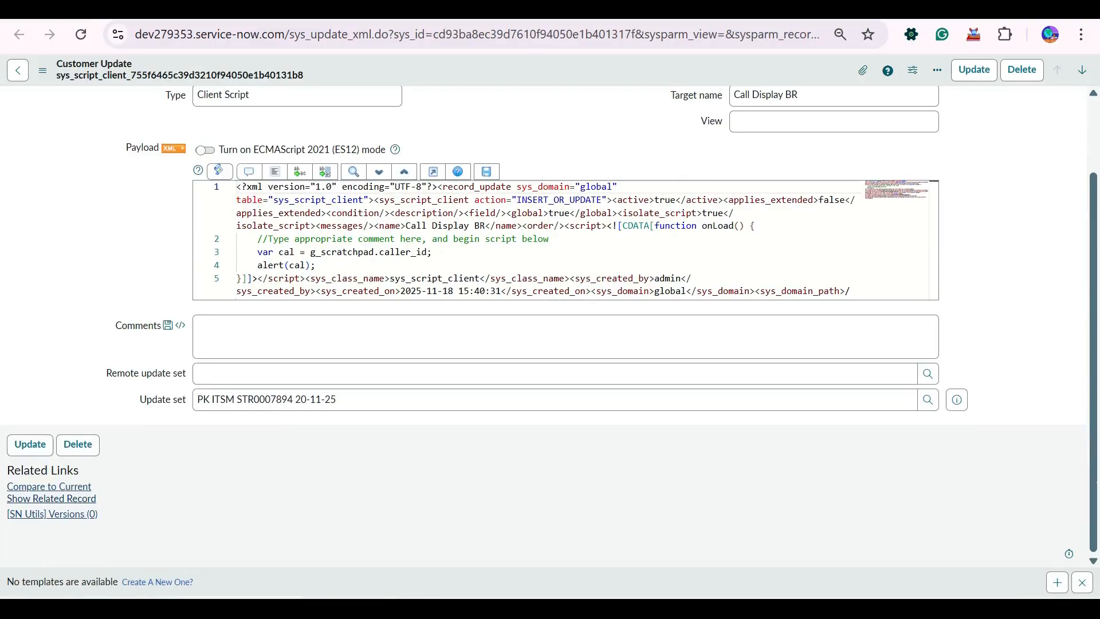
# Open the related client script from the Call Display BR customer update and go to its Versions list.
pyautogui.scroll(2, 344, 484)
pyautogui.scroll(-2, 401, 401)
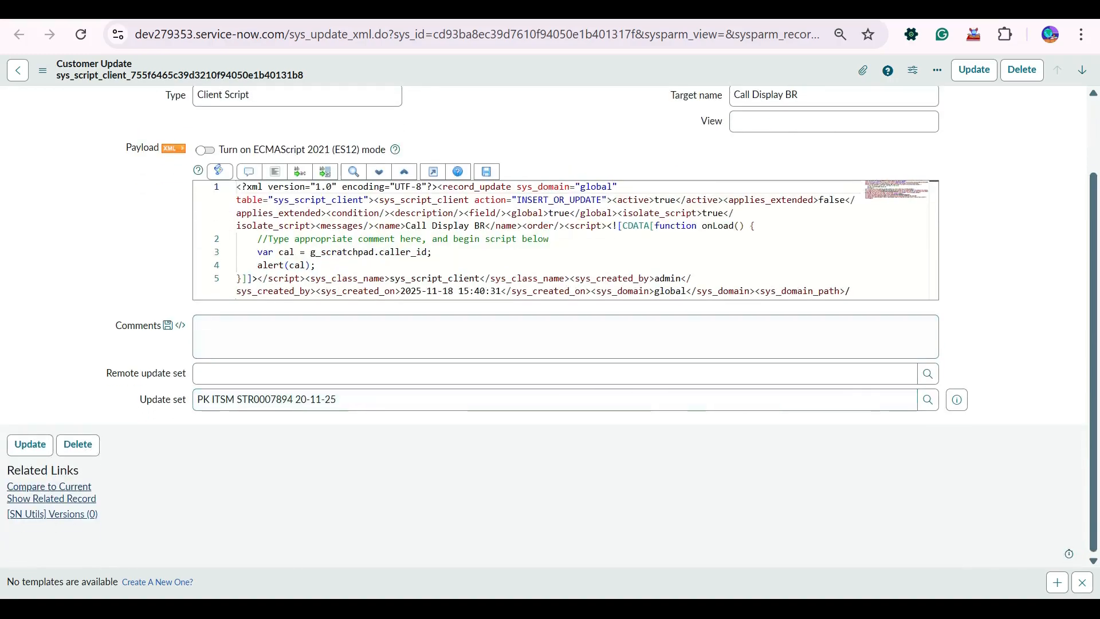
pyautogui.scroll(2, 550, 326)
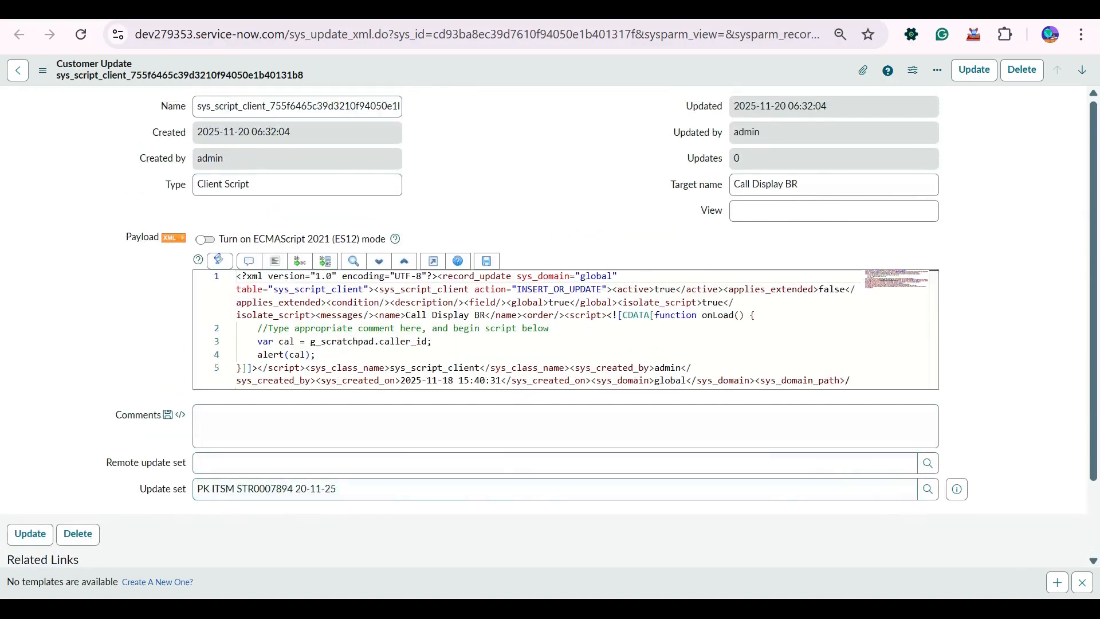
pyautogui.click(229, 10)
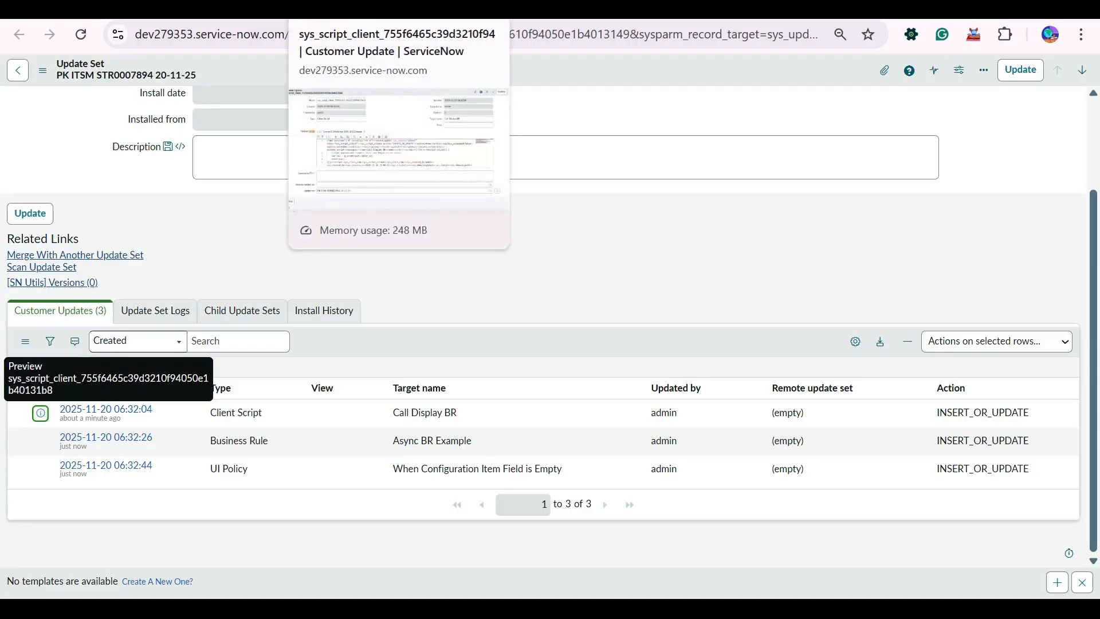
pyautogui.click(344, 10)
pyautogui.scroll(-2, 550, 332)
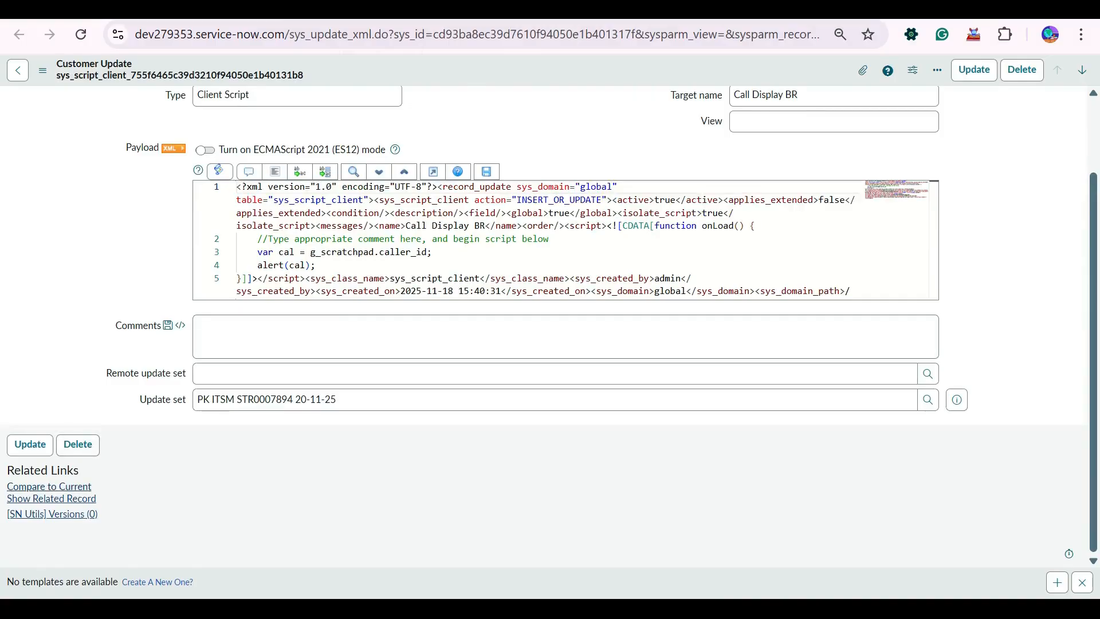
pyautogui.click(54, 499)
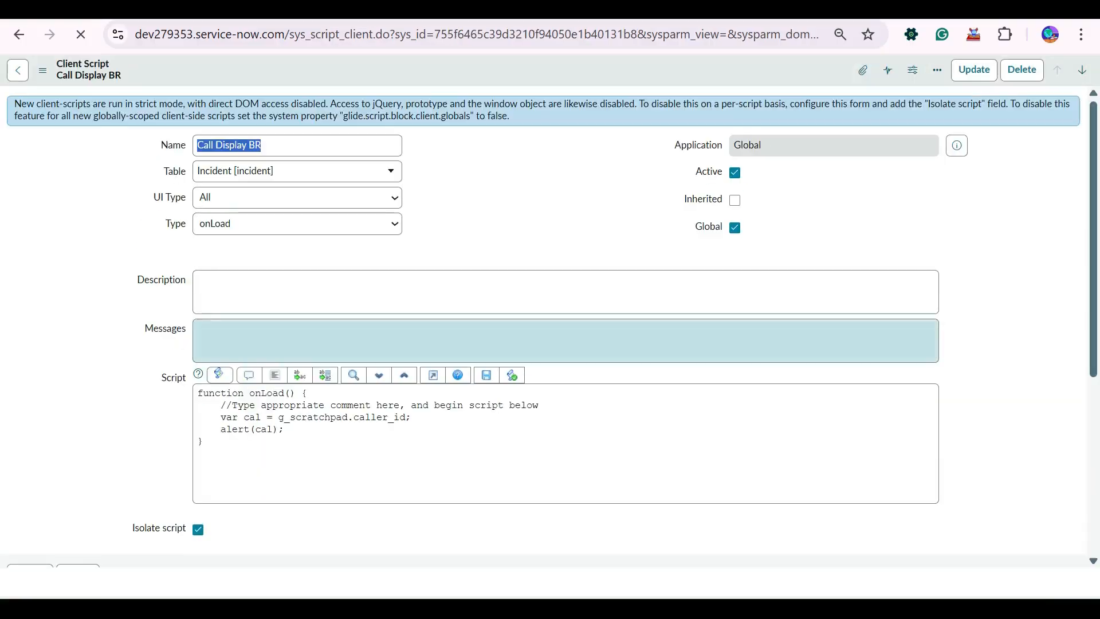
pyautogui.scroll(-5, 550, 343)
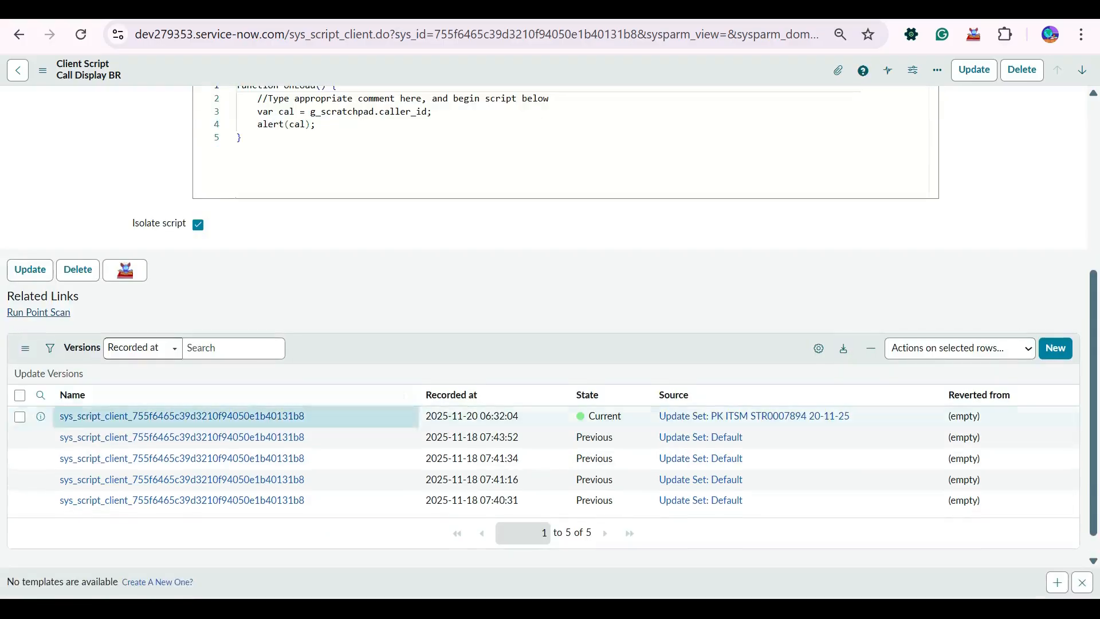
pyautogui.scroll(-1, 344, 408)
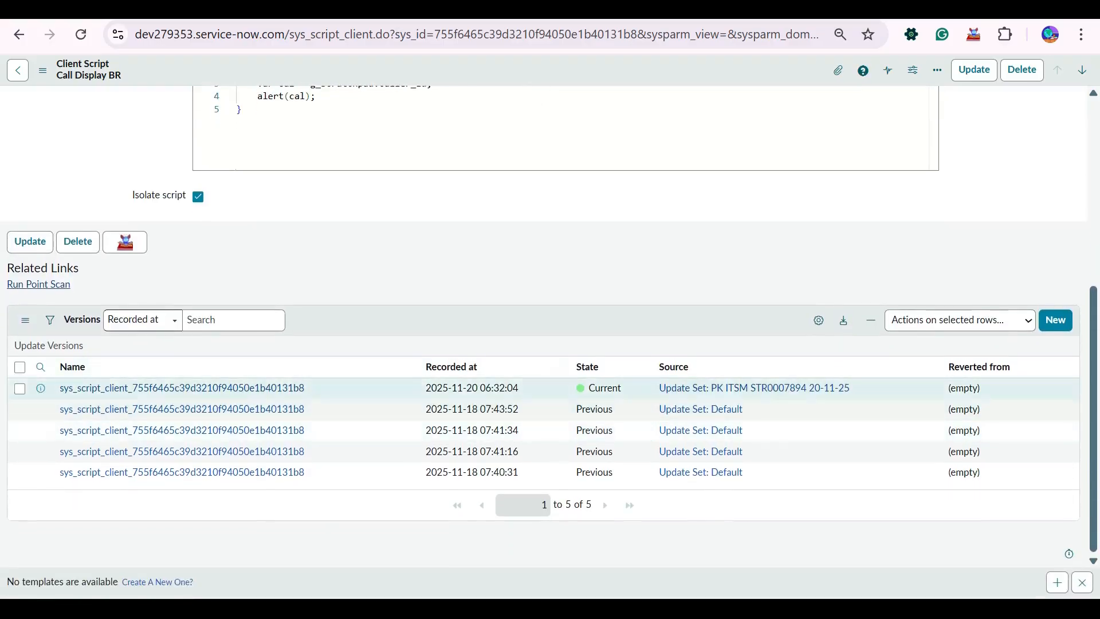
pyautogui.click(20, 389)
pyautogui.click(20, 410)
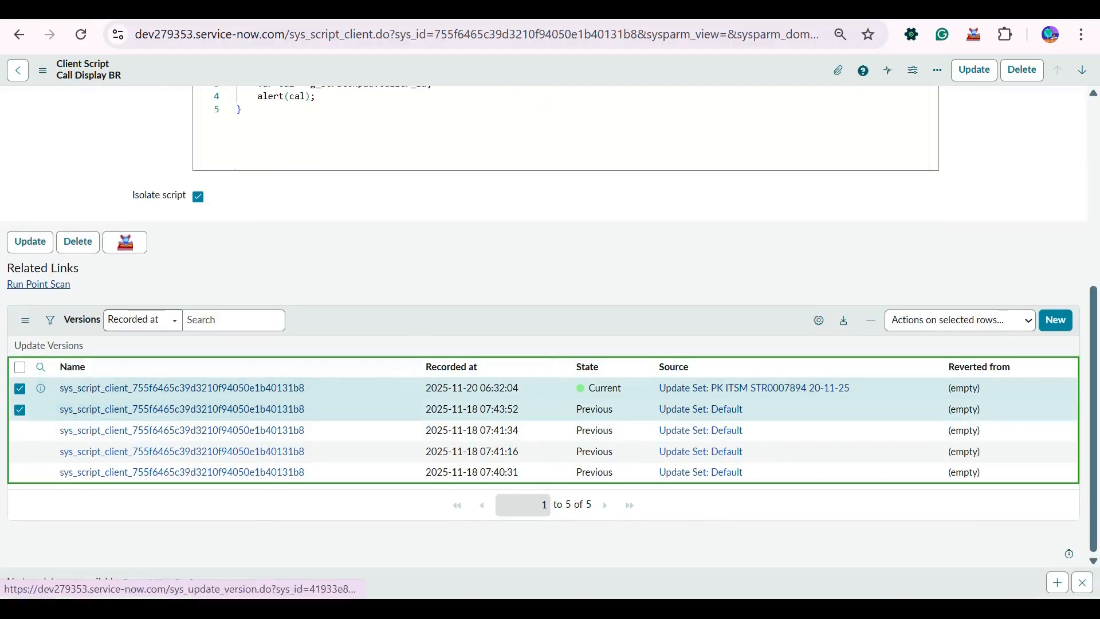
pyautogui.click(960, 320)
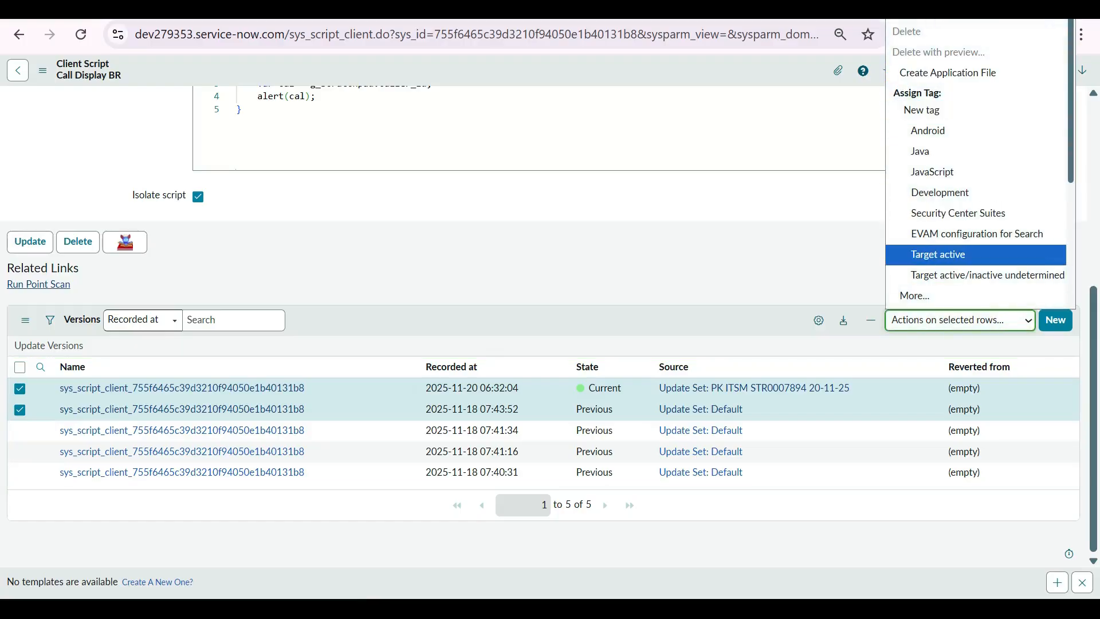
pyautogui.click(716, 261)
pyautogui.click(19, 389)
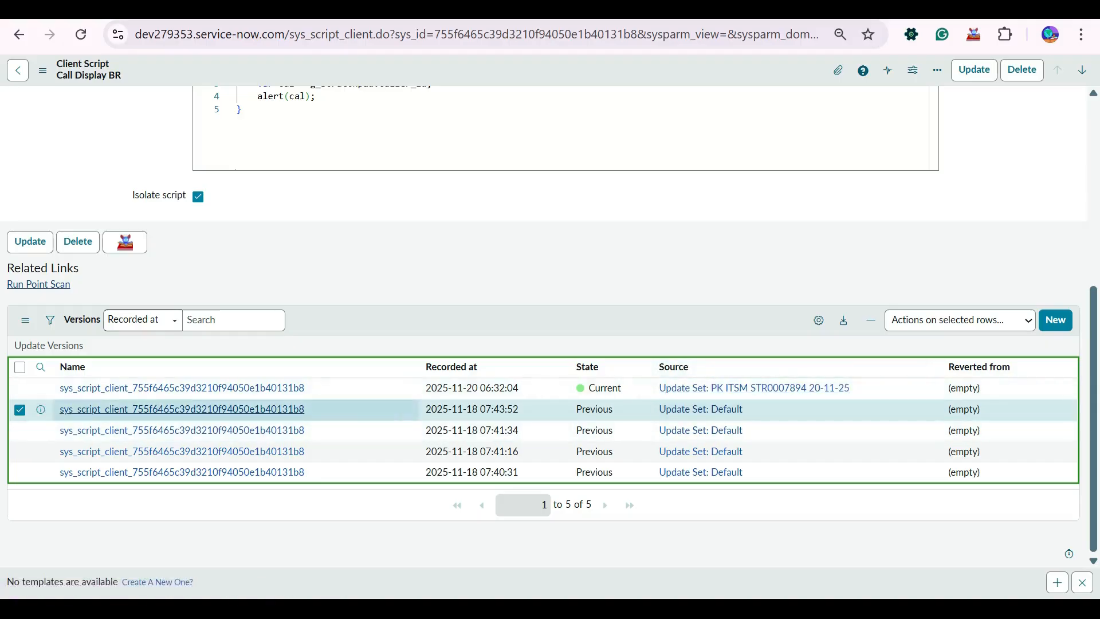
pyautogui.click(181, 409)
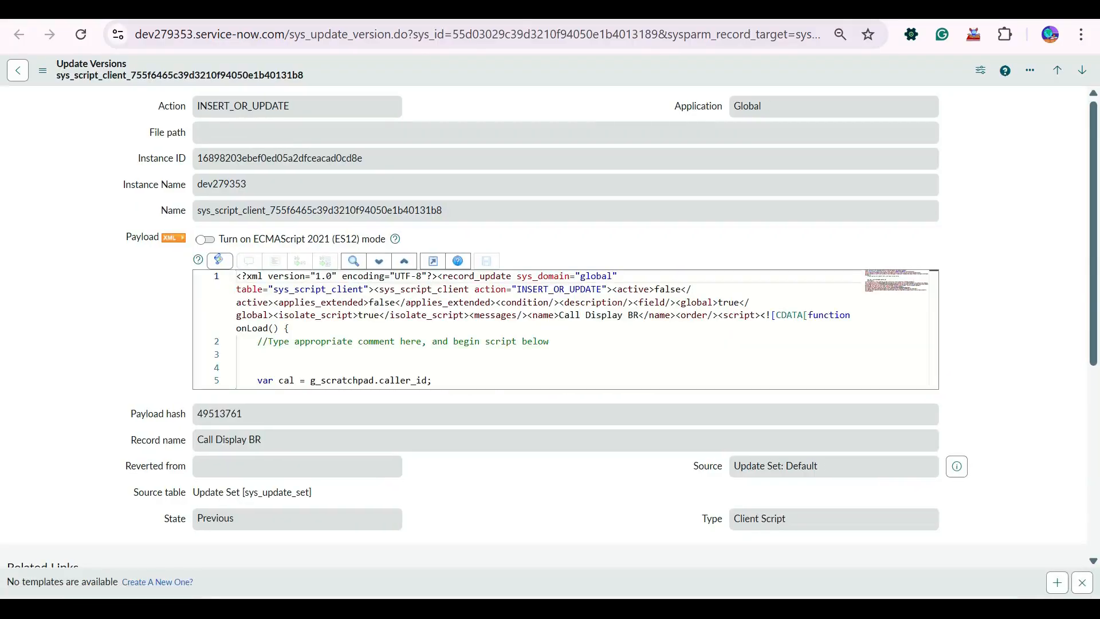
pyautogui.scroll(-5, 543, 344)
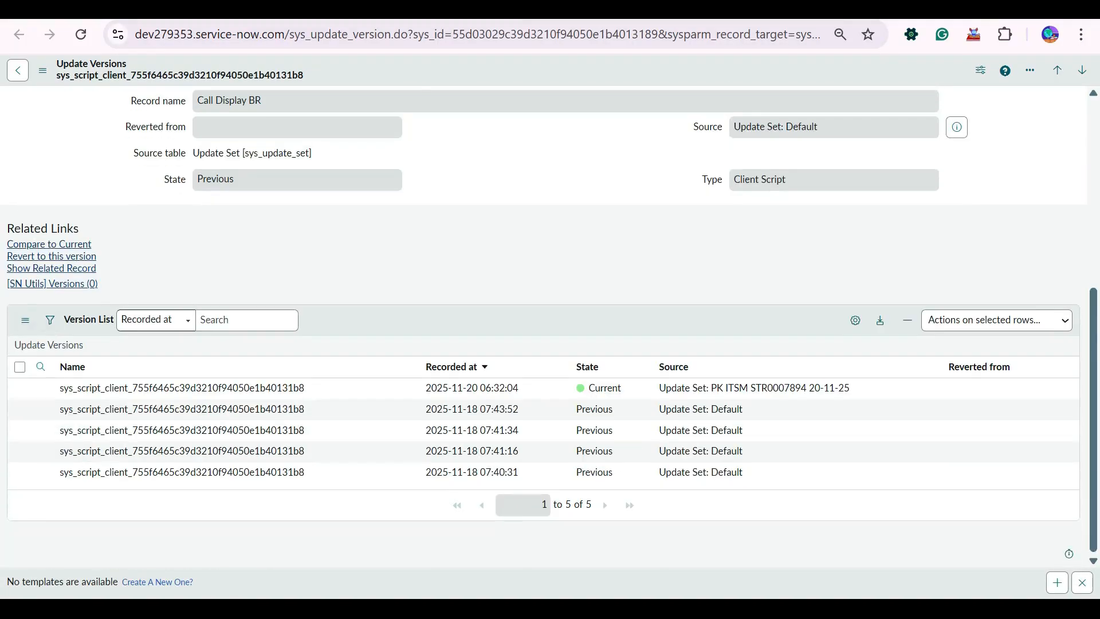
pyautogui.click(49, 245)
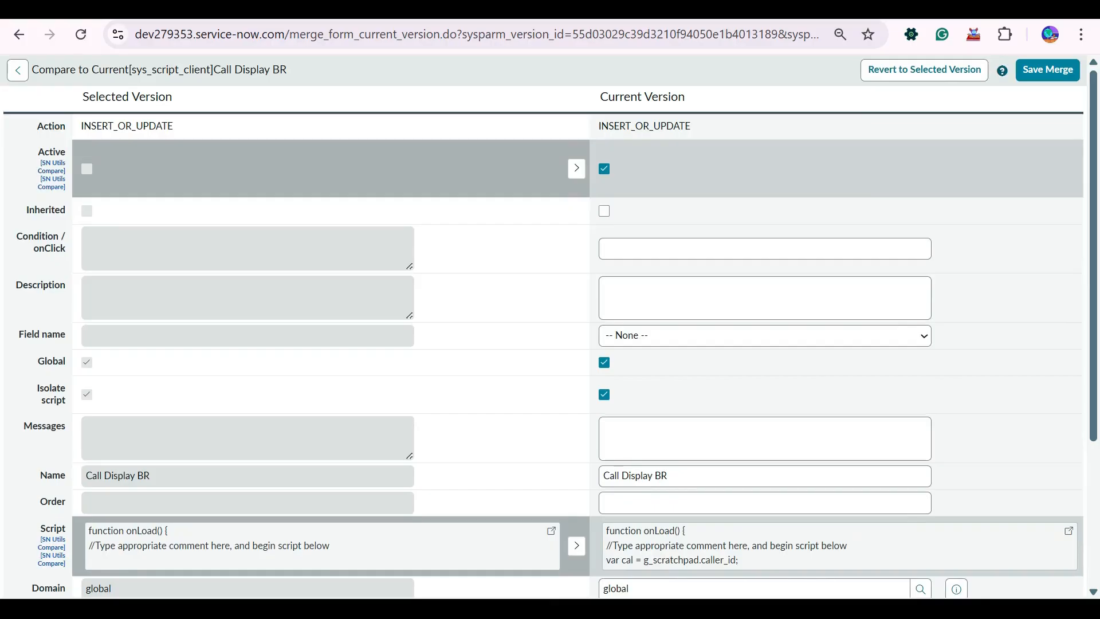
pyautogui.scroll(-4, 550, 327)
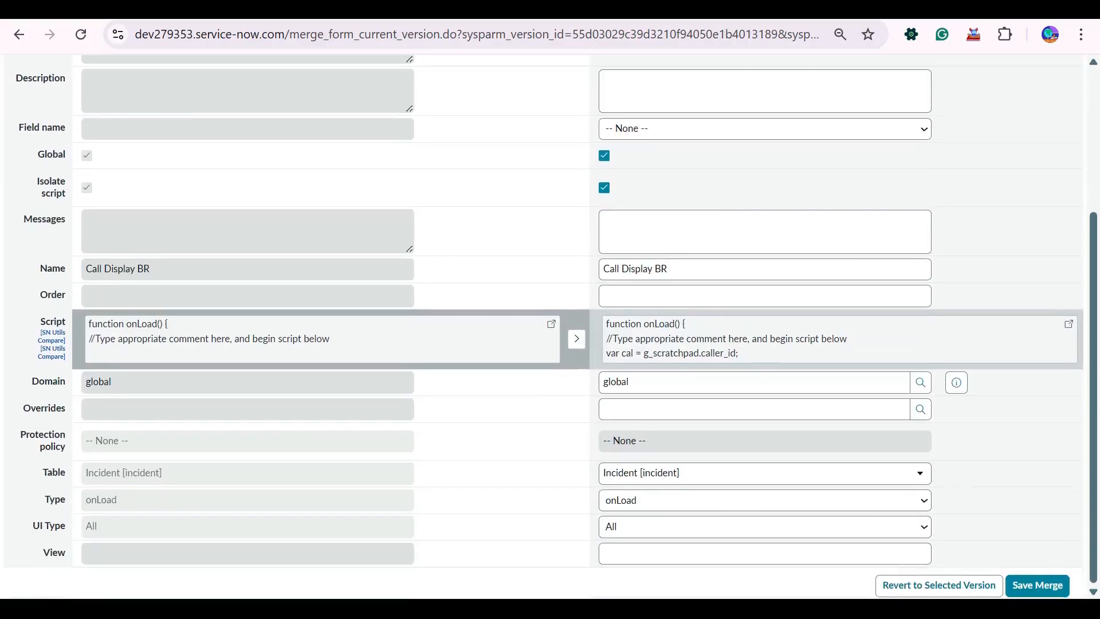
pyautogui.scroll(4, 550, 326)
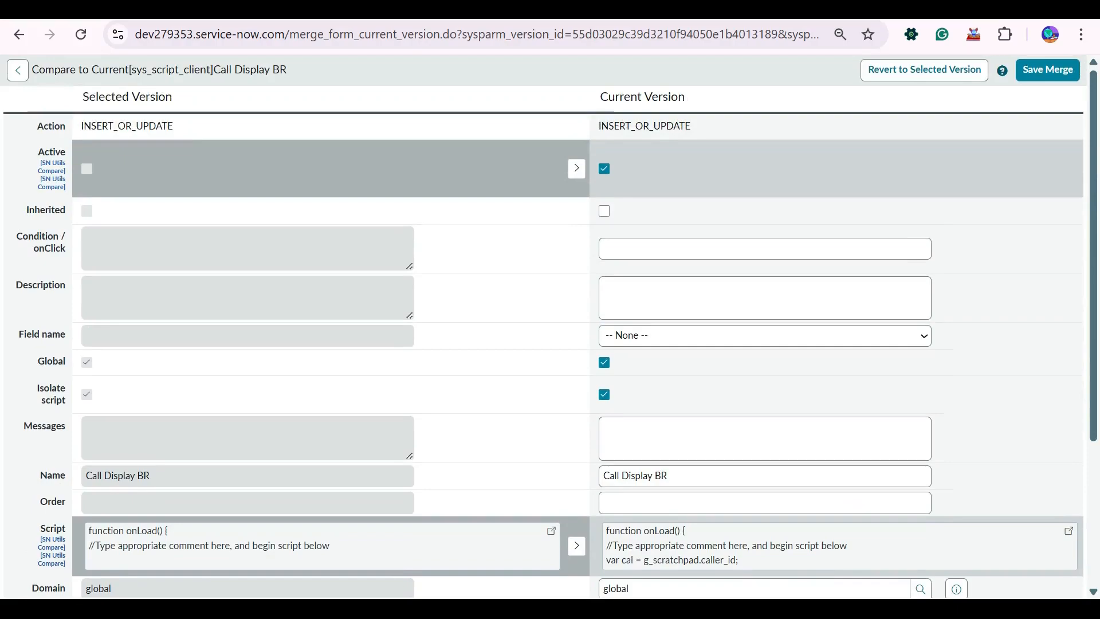
pyautogui.scroll(-4, 550, 326)
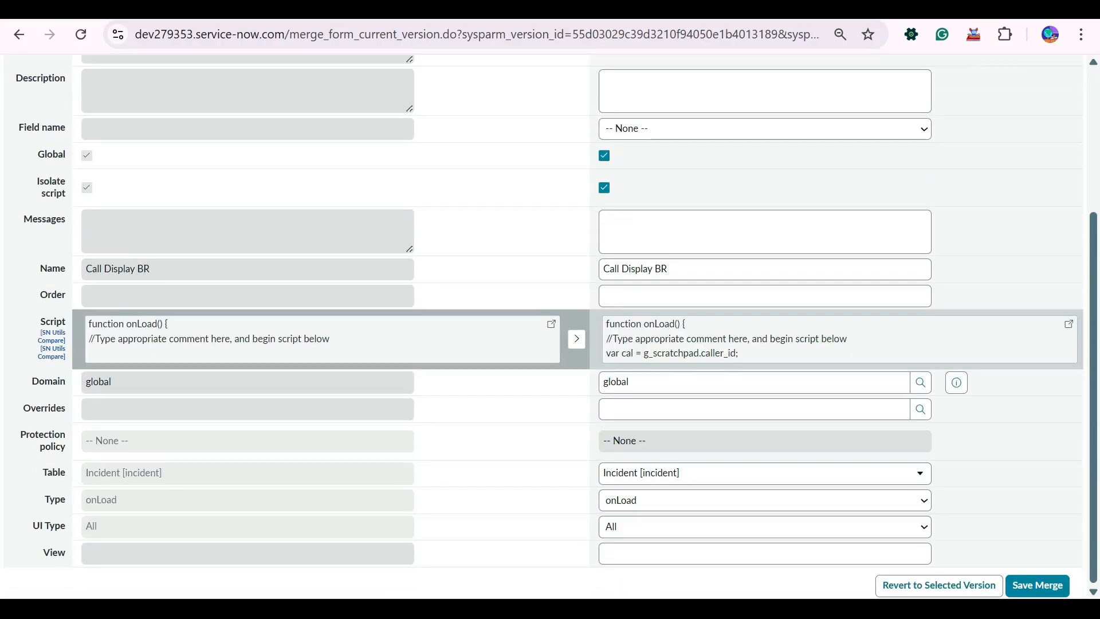
pyautogui.hotkey('alt', 'Left')
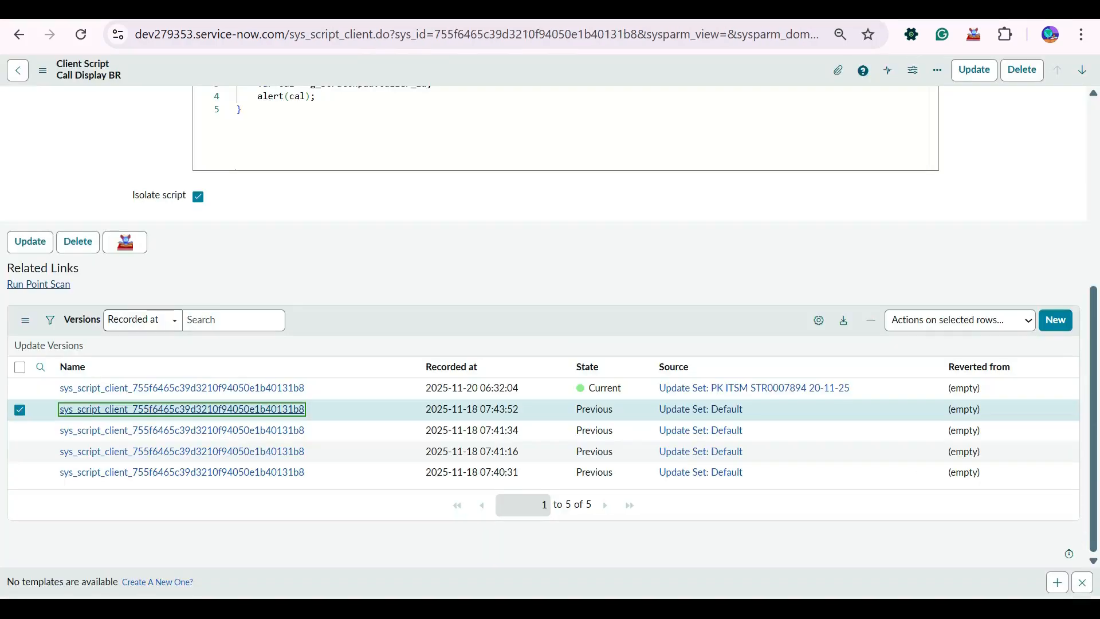
# Return to the Call Display BR client script and the Async BR Example business rule and save both records again.
pyautogui.hotkey('ctrl', 'shift', 'Tab')
pyautogui.hotkey('ctrl', 'shift', 'Tab')
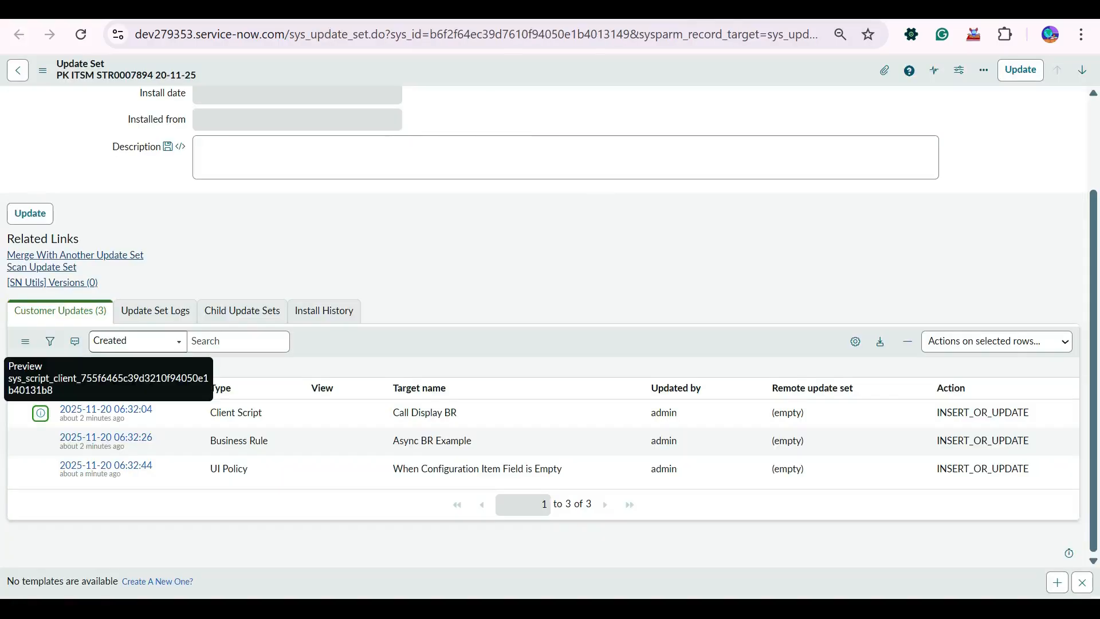
pyautogui.hotkey('ctrl', 'Tab')
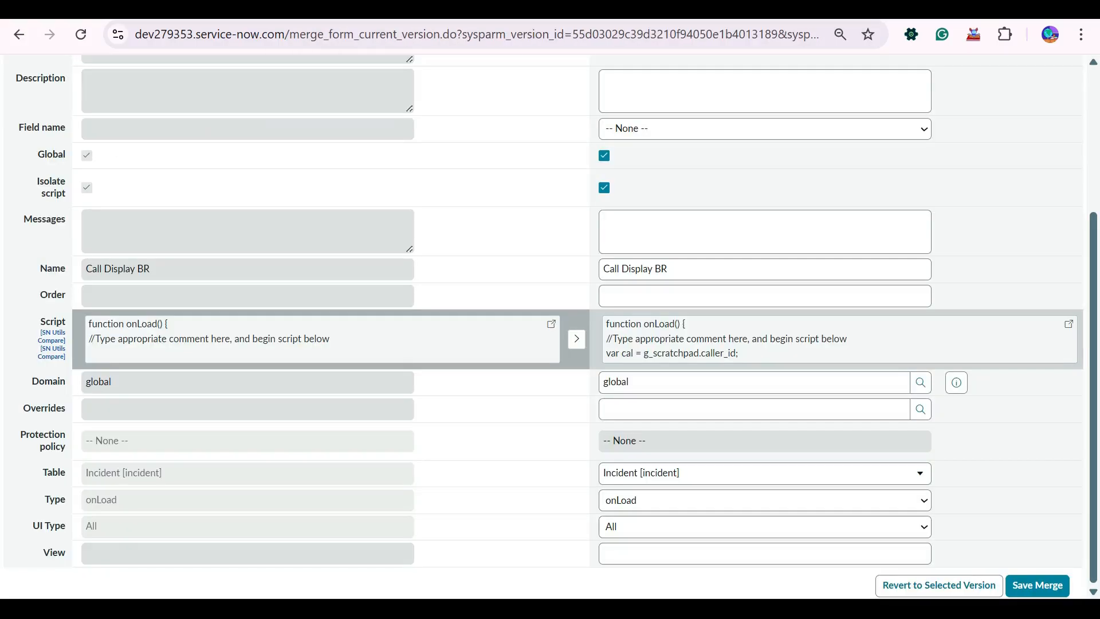
pyautogui.hotkey('ctrl', 'Tab')
pyautogui.hotkey('ctrl', 'Tab')
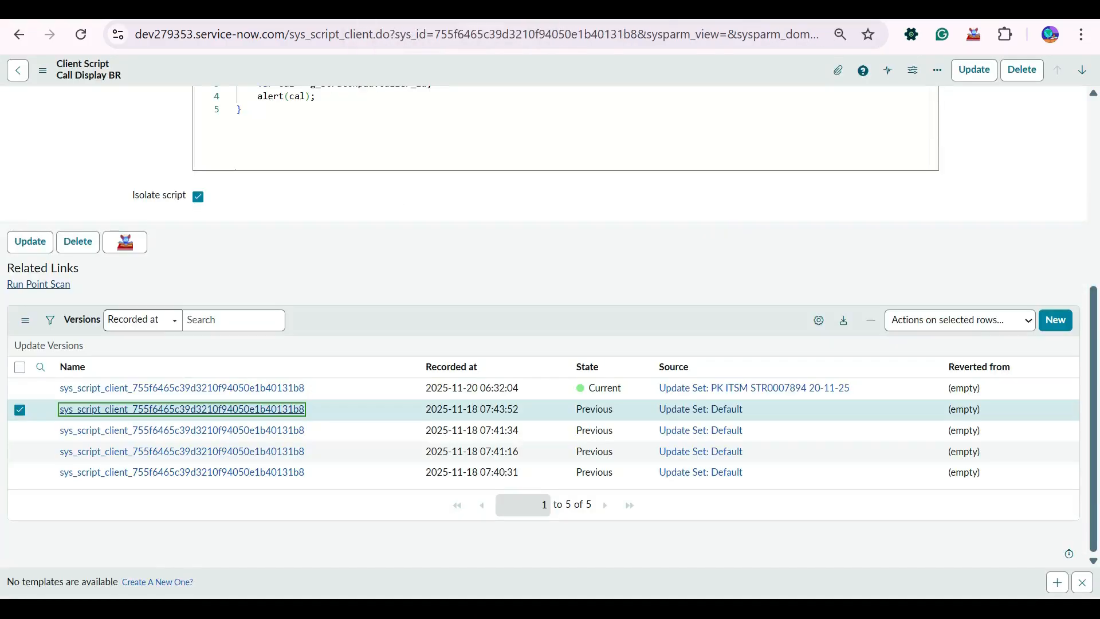
pyautogui.hotkey('ctrl', 'Tab')
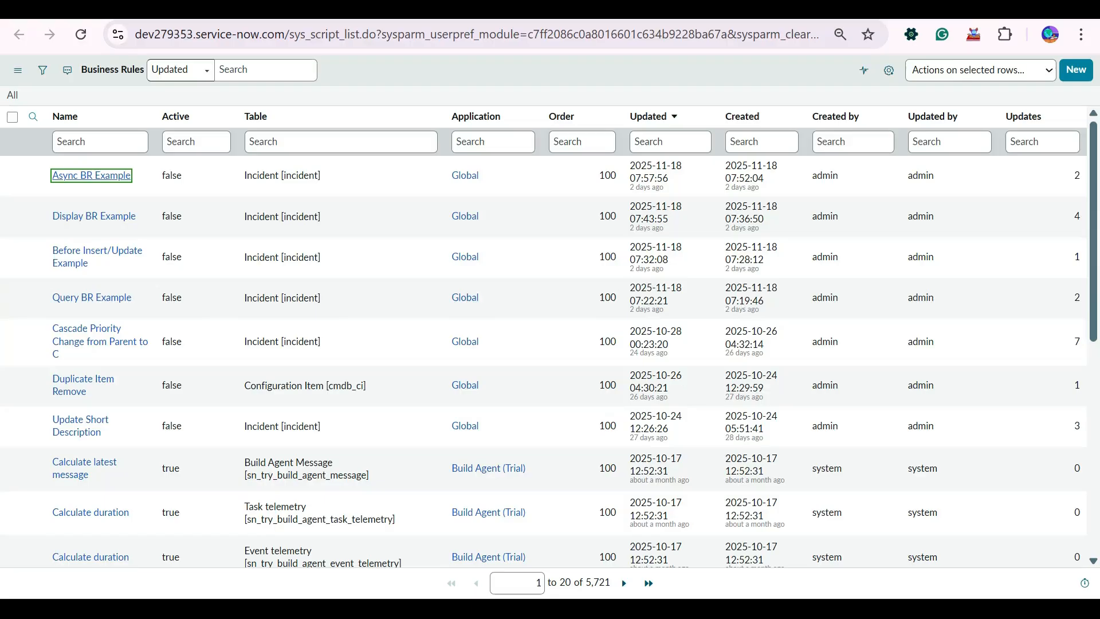
pyautogui.hotkey('ctrl', 'shift', 'Tab')
pyautogui.hotkey('ctrl', 'shift', 'Tab')
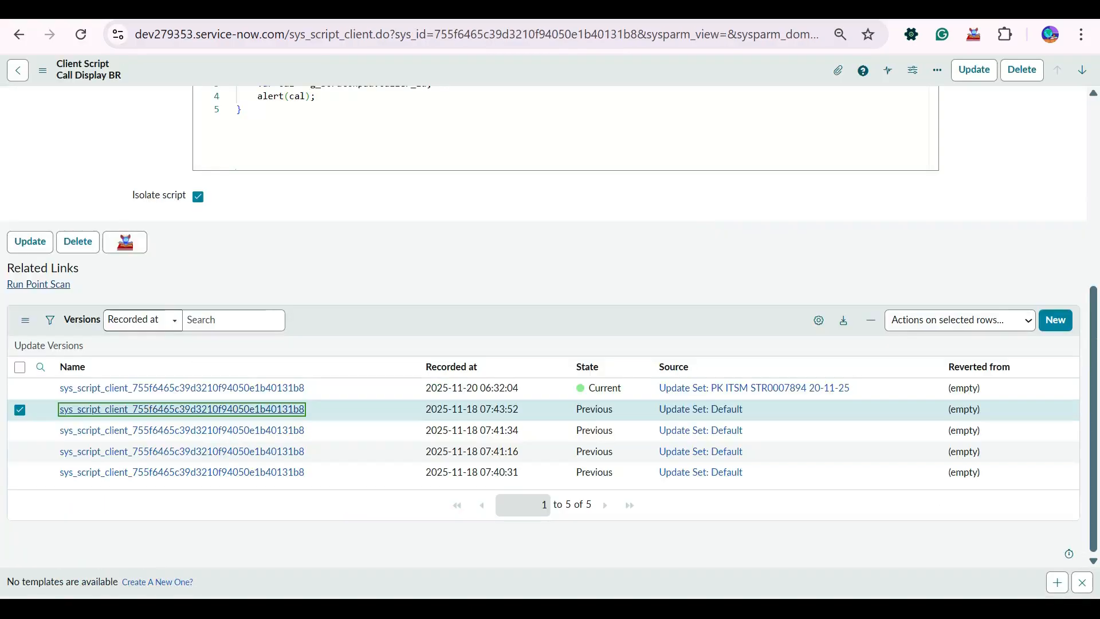
pyautogui.hotkey('ctrl', 'shift', 'Tab')
pyautogui.hotkey('ctrl', 'Tab')
pyautogui.hotkey('ctrl', 'Tab')
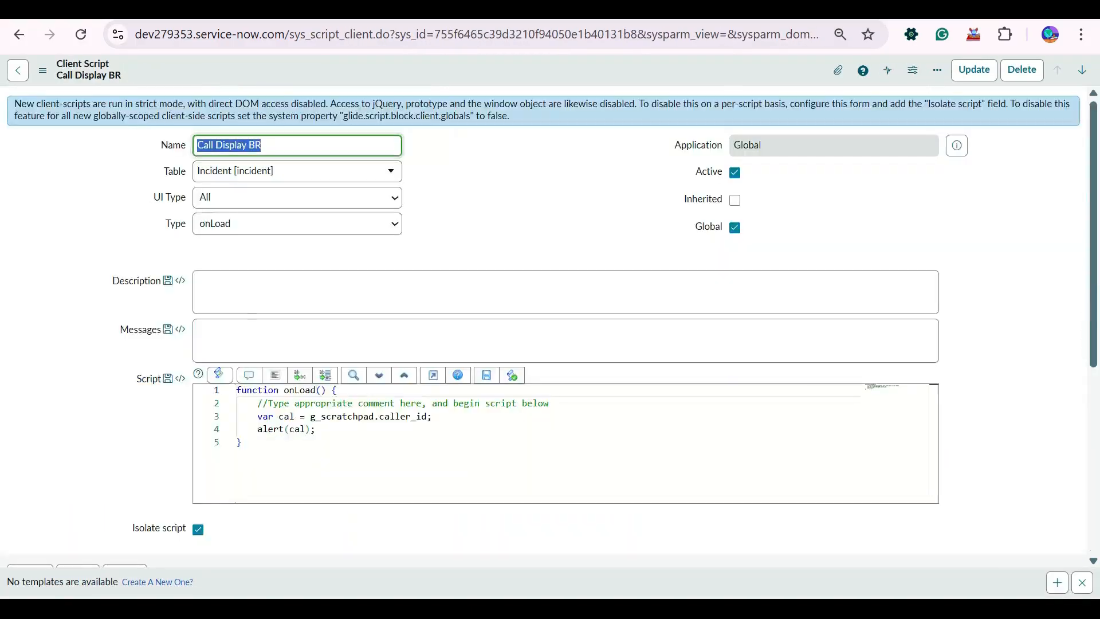
pyautogui.hotkey('ctrl', 'shift', 'Tab')
pyautogui.hotkey('ctrl', 'shift', 'Tab')
pyautogui.rightClick(459, 343)
pyautogui.click(497, 367)
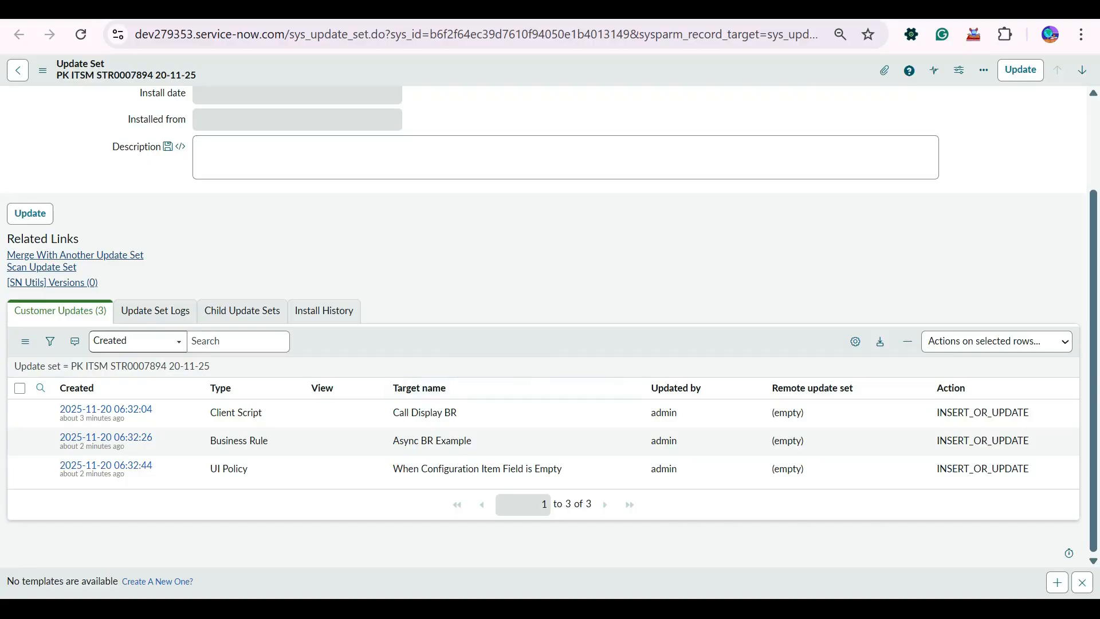
pyautogui.hotkey('ctrl', 'Tab')
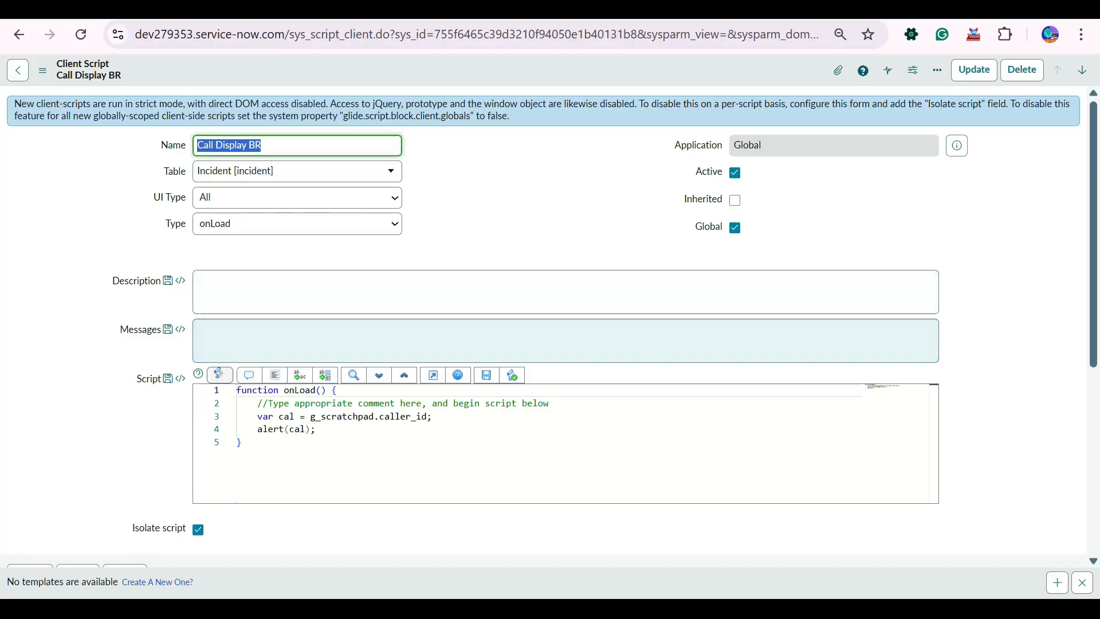
pyautogui.hotkey('ctrl', 'shift', 'Tab')
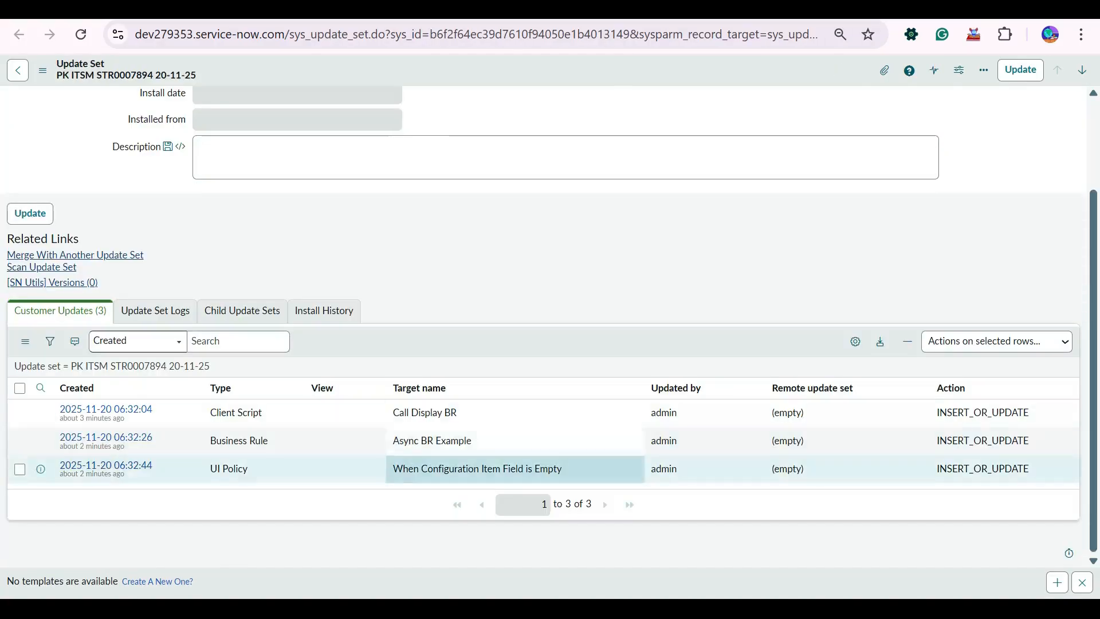
pyautogui.hotkey('ctrl', 'Tab')
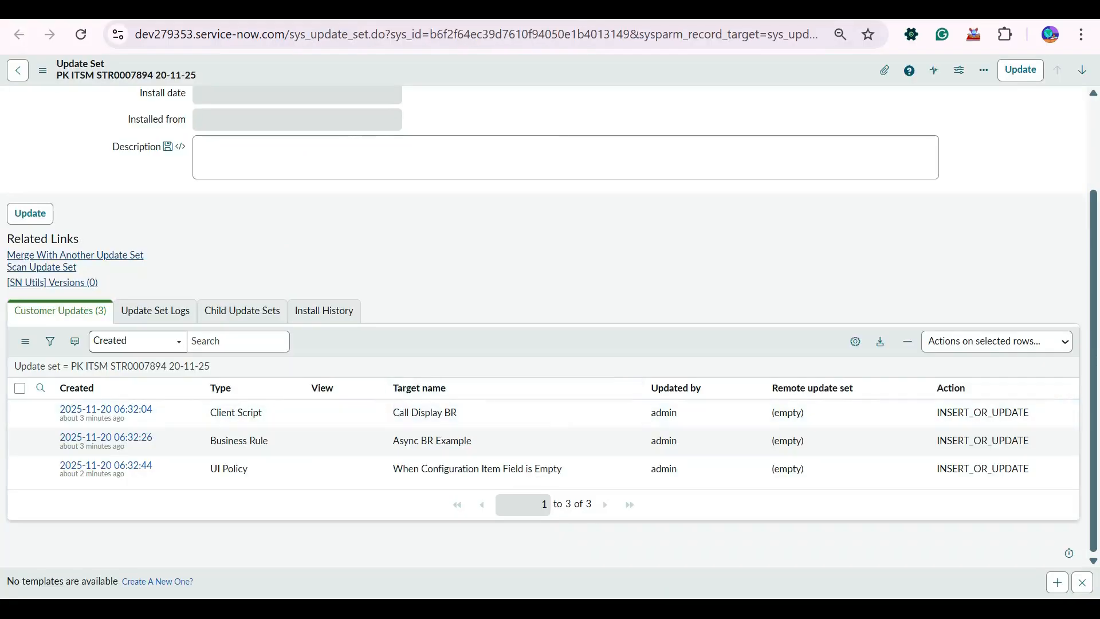
pyautogui.rightClick(486, 348)
pyautogui.click(521, 374)
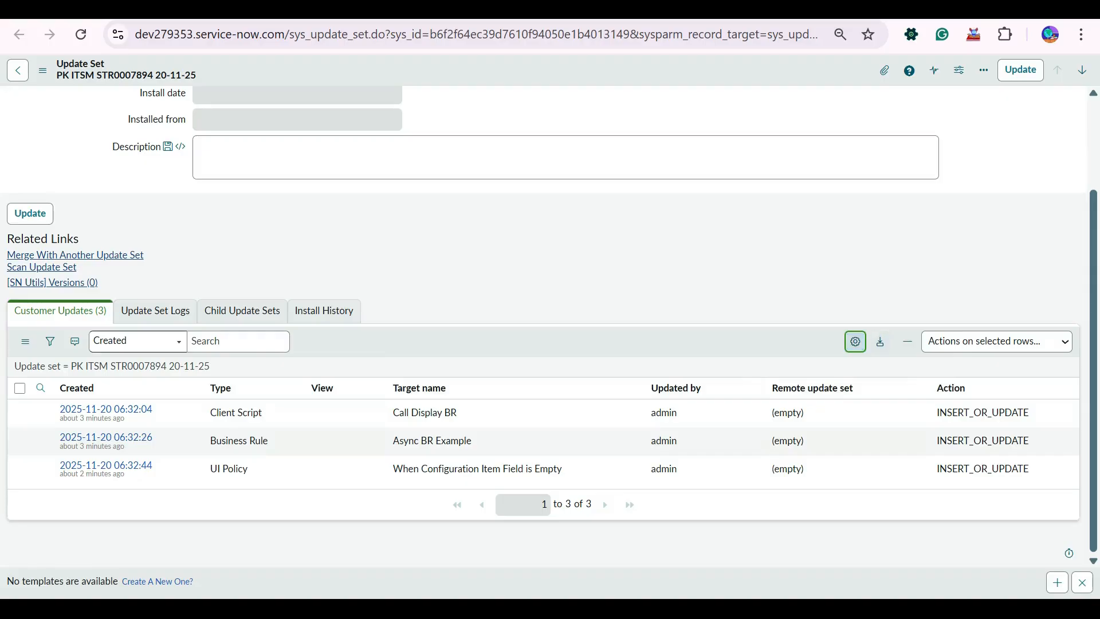
# Add the Updated column ahead of Created in the Customer Updates list and sort by Updated, newest first.
pyautogui.click(855, 341)
pyautogui.scroll(-1, 401, 312)
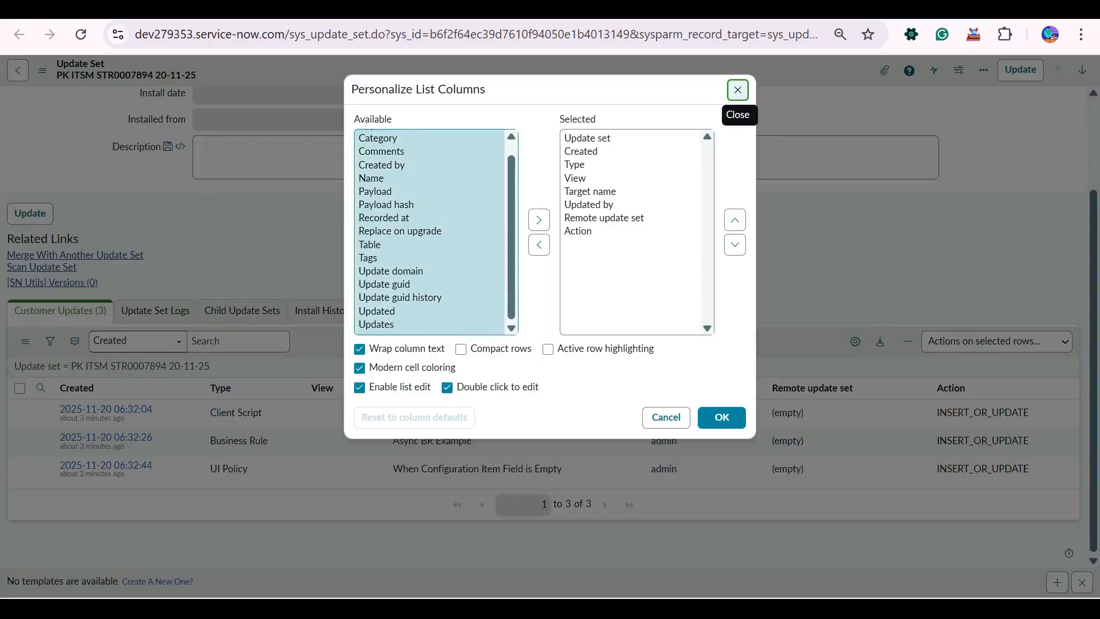
pyautogui.doubleClick(379, 312)
pyautogui.click(735, 219)
pyautogui.click(735, 219)
pyautogui.click(736, 219)
pyautogui.click(735, 219)
pyautogui.click(735, 220)
pyautogui.click(735, 220)
pyautogui.click(735, 220)
pyautogui.click(722, 417)
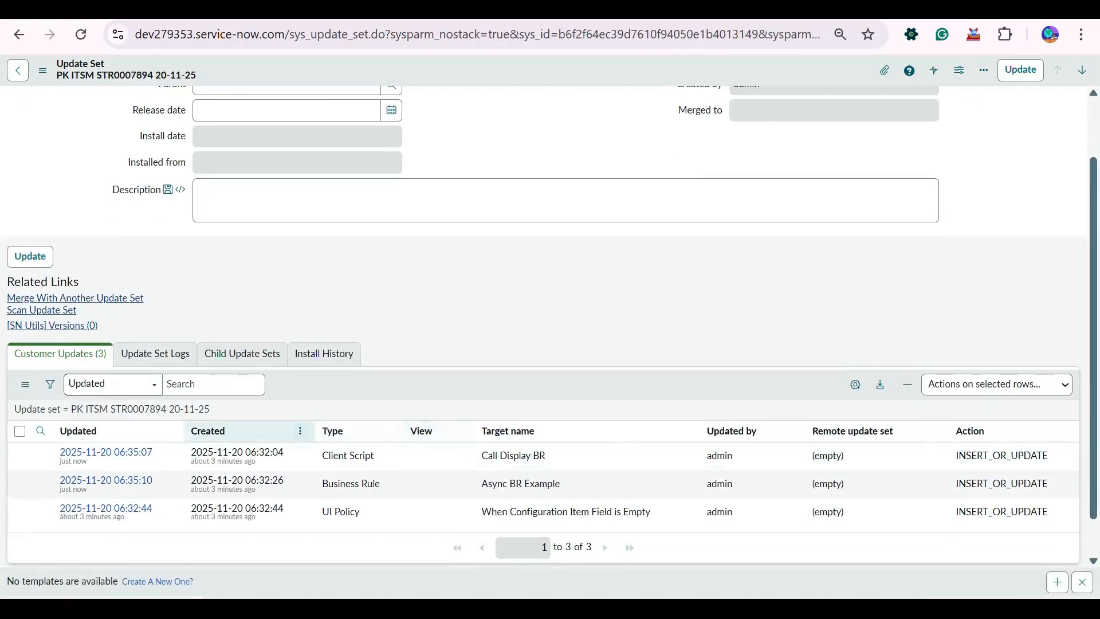
pyautogui.click(79, 431)
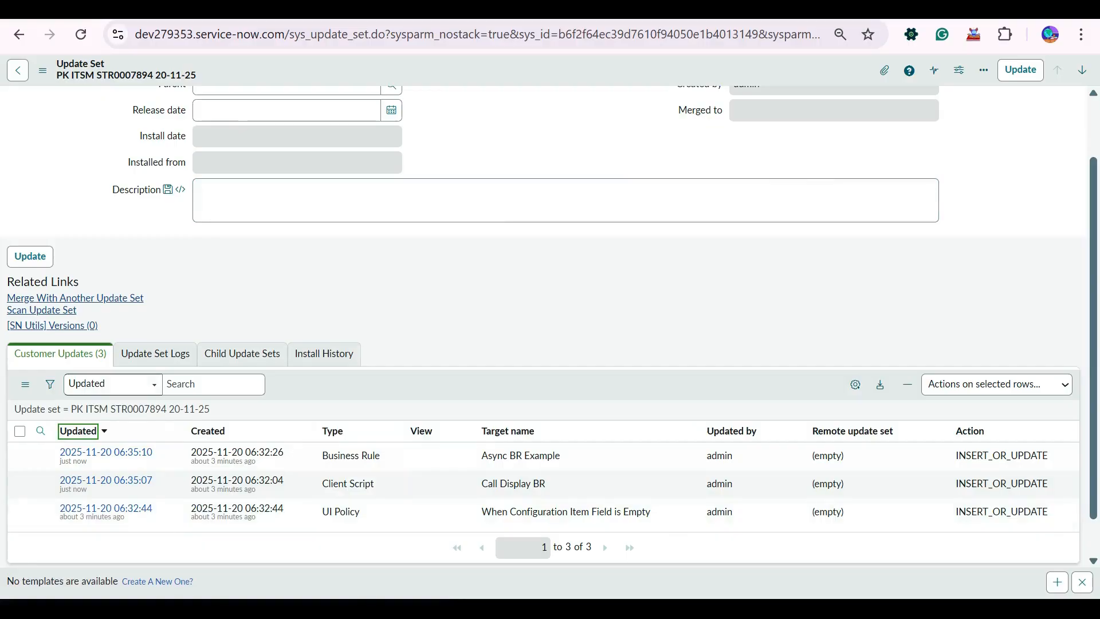
pyautogui.scroll(2, 544, 327)
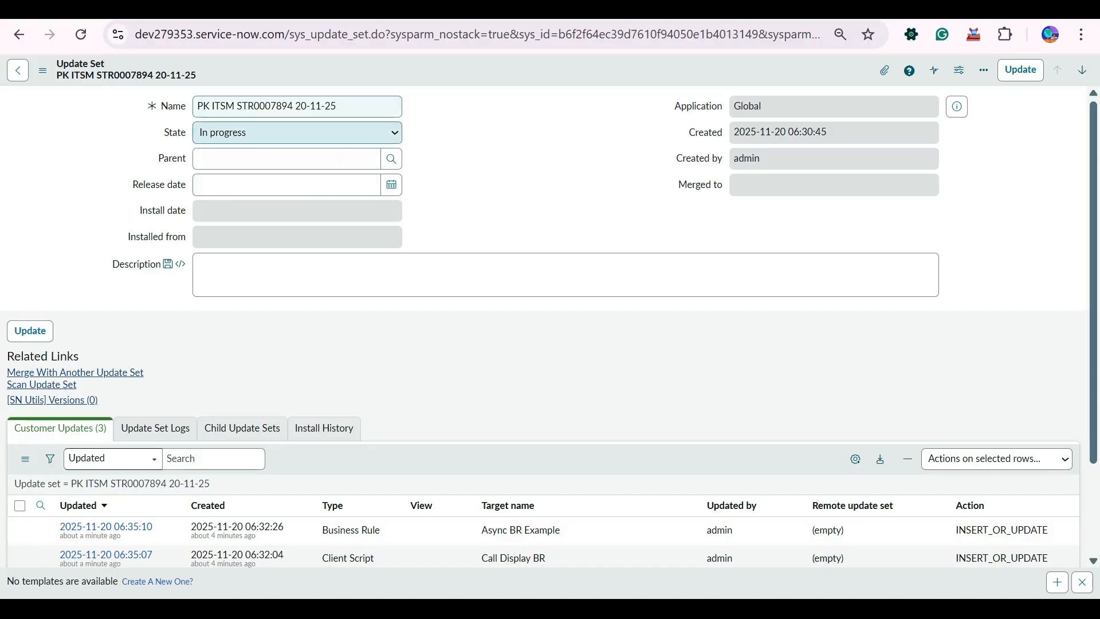
pyautogui.hotkey('alt', 'Down')
pyautogui.press('Down')
pyautogui.press('Return')
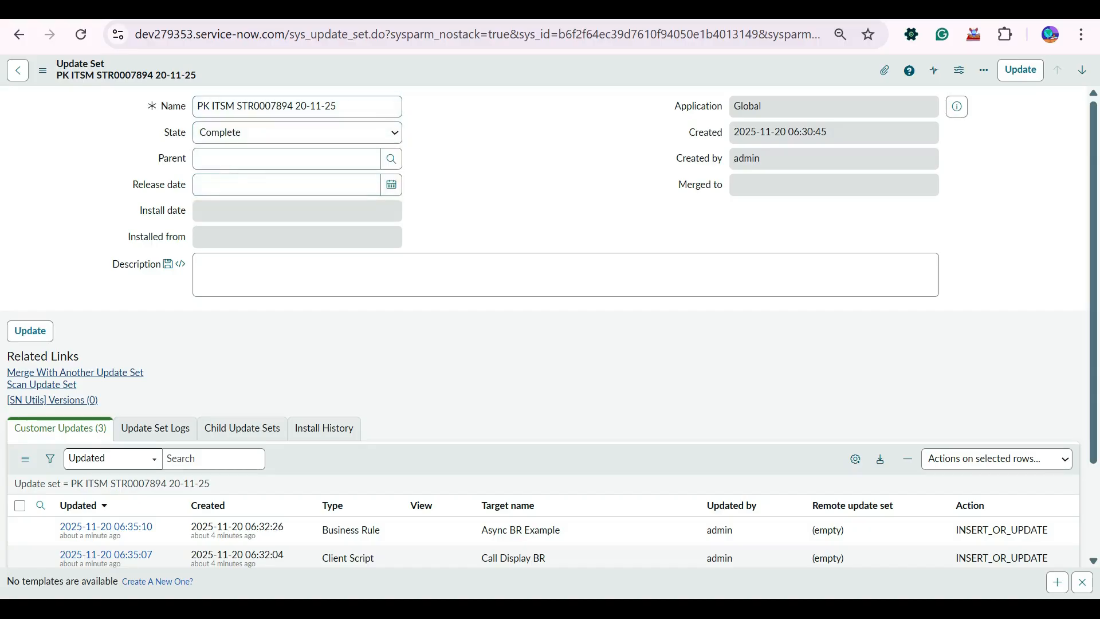
pyautogui.rightClick(439, 75)
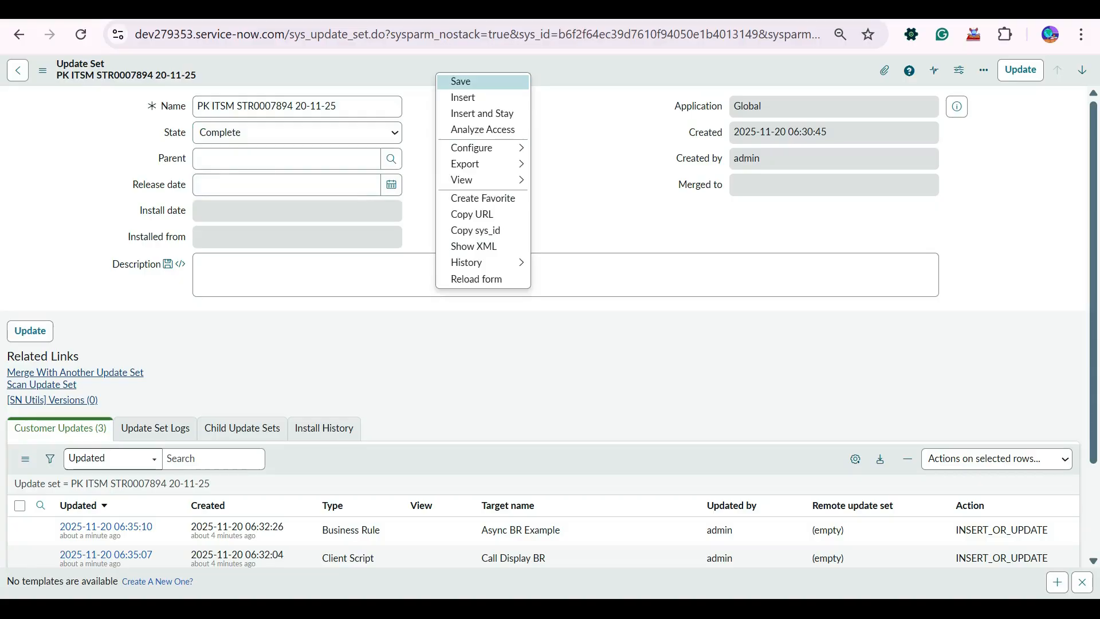
pyautogui.press('Return')
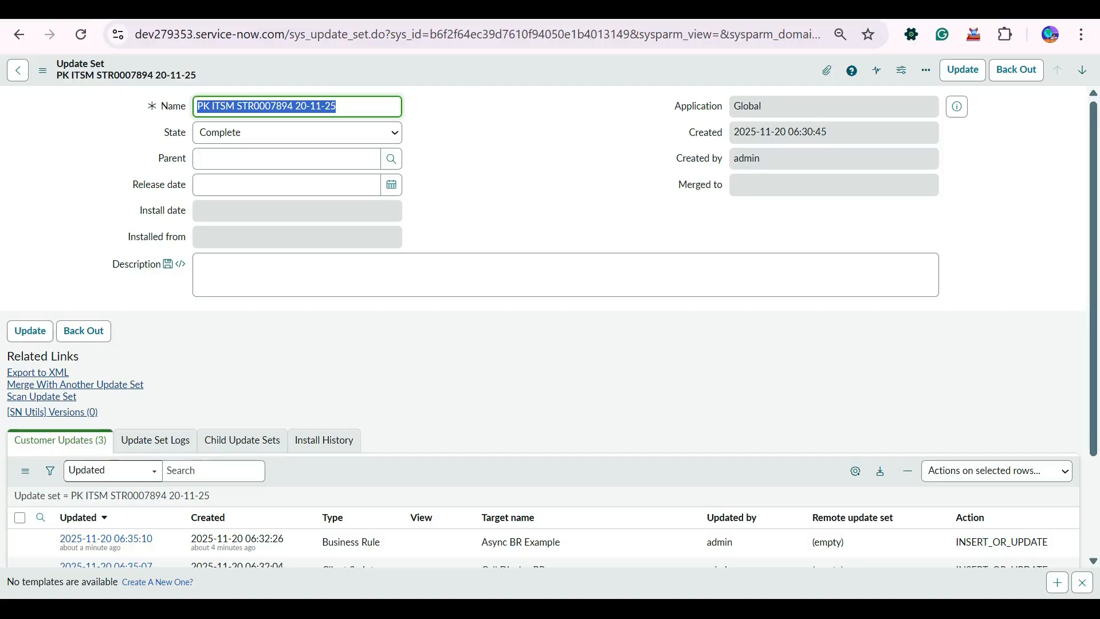
# Search the application navigator for view modules and for reports modules.
pyautogui.scroll(-2, 566, 275)
pyautogui.scroll(2, 566, 275)
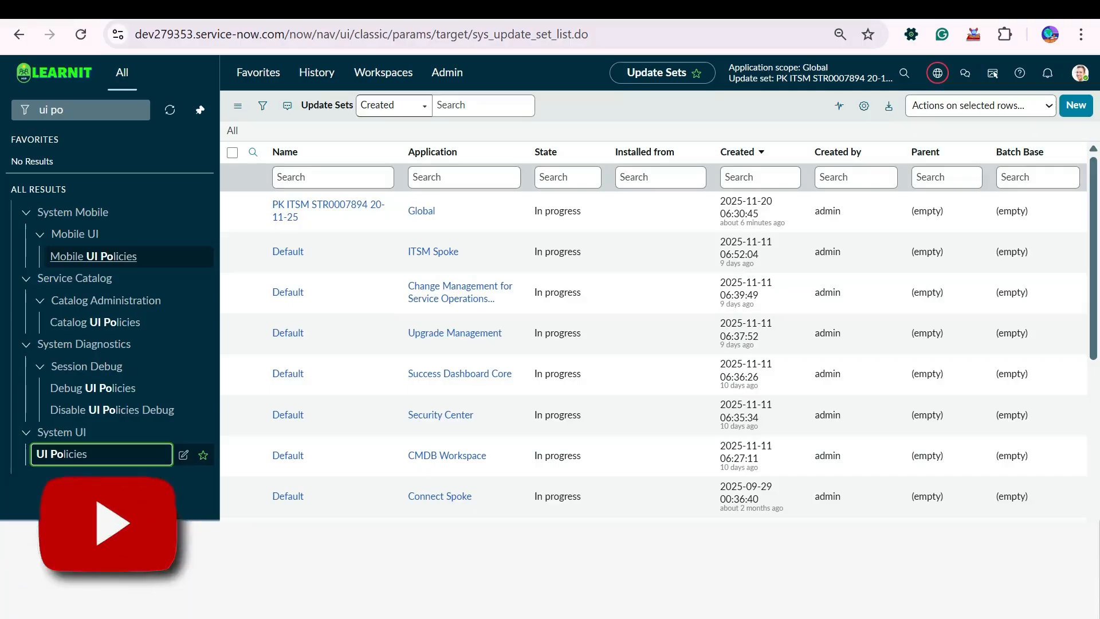
pyautogui.write('view')
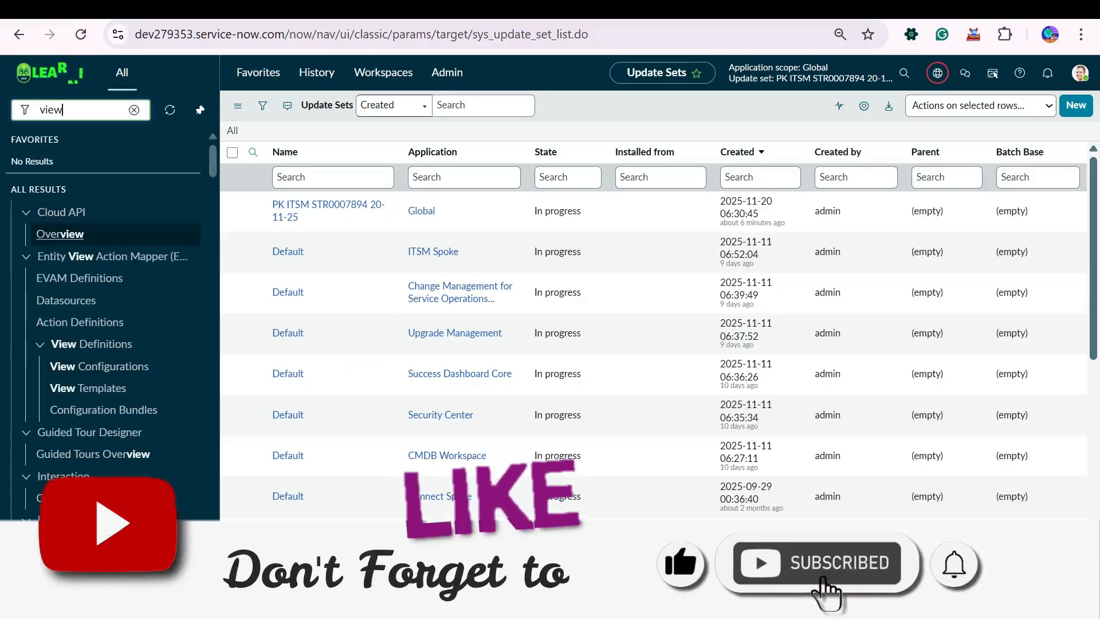
pyautogui.doubleClick(51, 109)
pyautogui.write('reports')
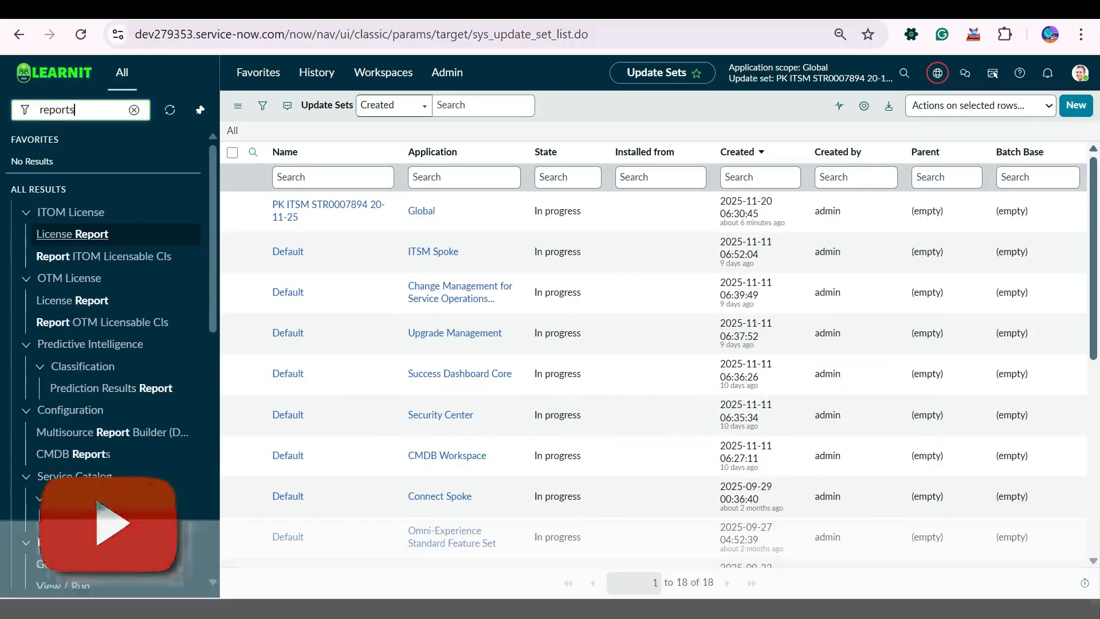
pyautogui.scroll(-3, 109, 344)
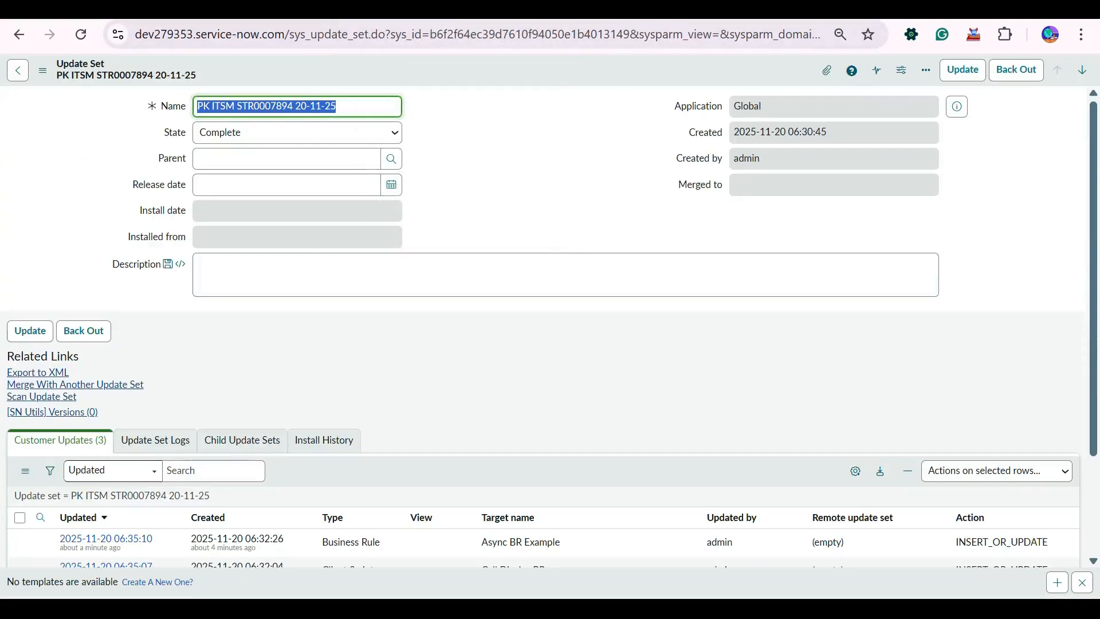
pyautogui.click(471, 137)
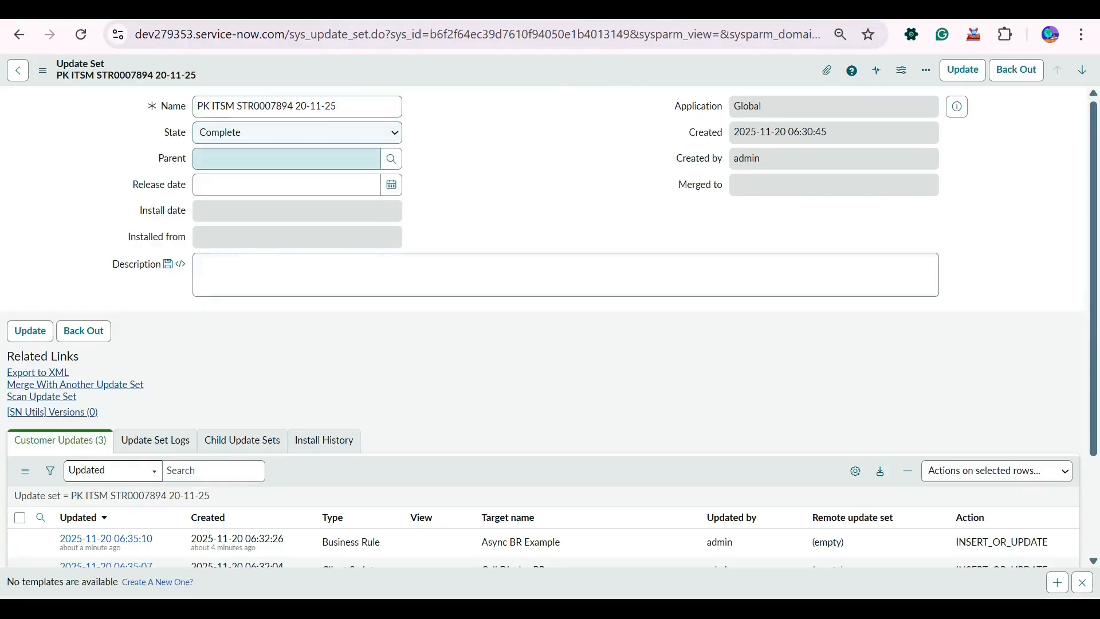
pyautogui.click(37, 372)
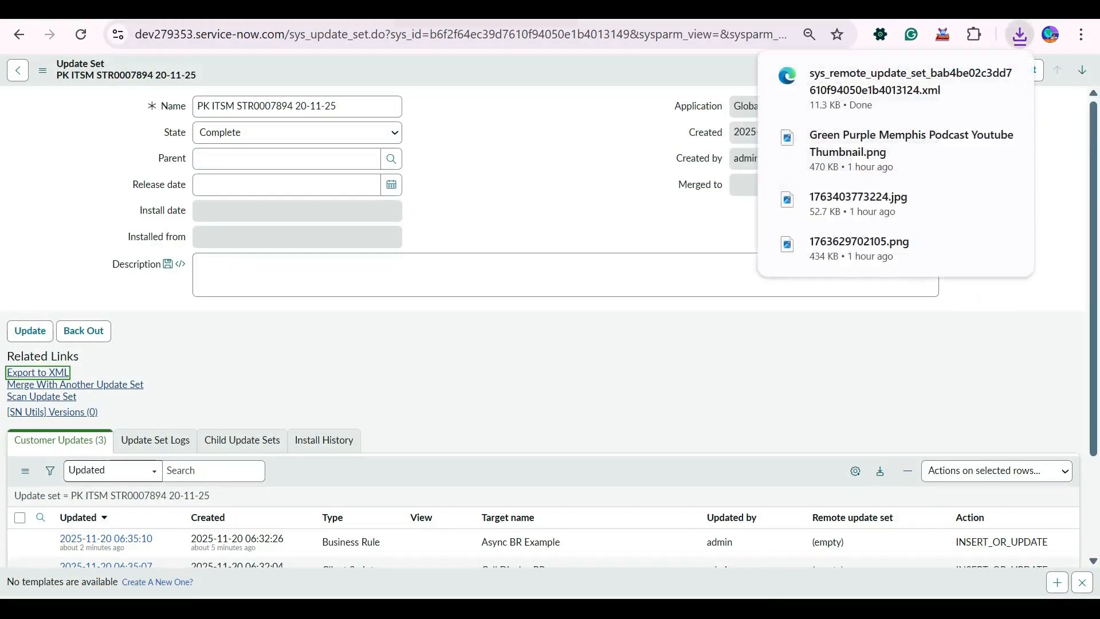
# Return to the Update Sets list tab, filter the navigator for "retrieved" and open Retrieved Update Sets.
pyautogui.hotkey('ctrl', 'shift', 'Tab')
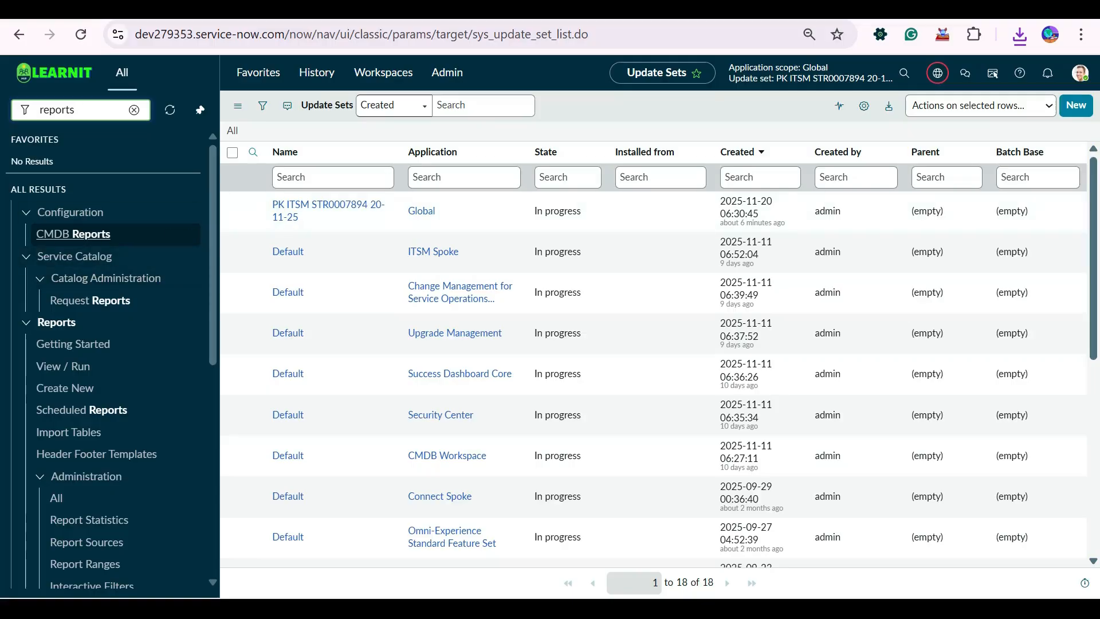
pyautogui.hotkey('ctrl', 'a')
pyautogui.write('retrie')
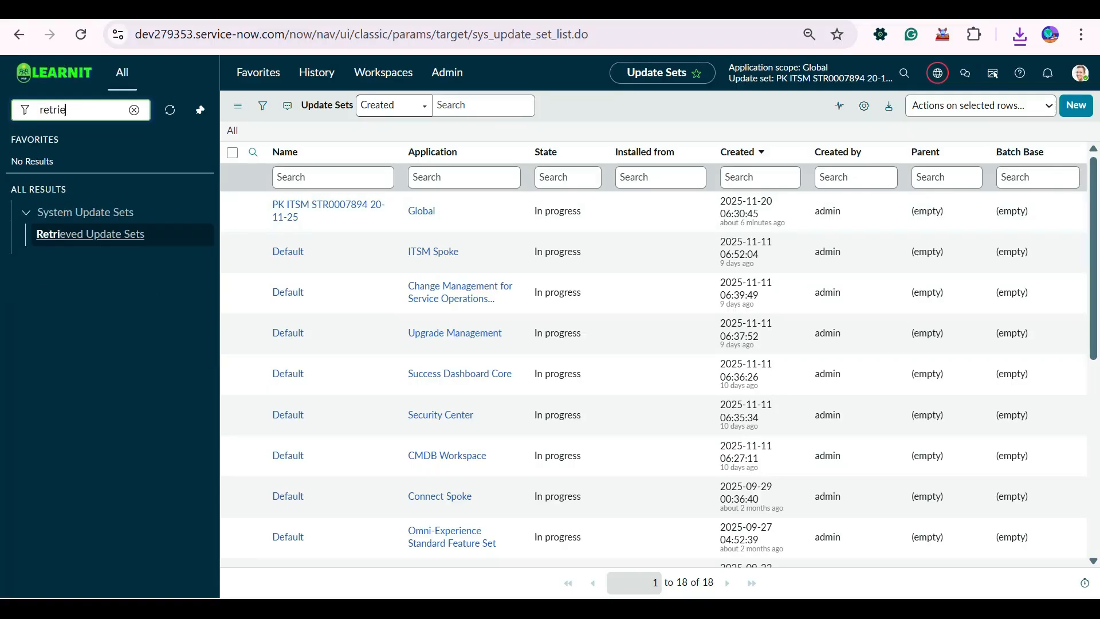
pyautogui.write('ved')
pyautogui.click(90, 233)
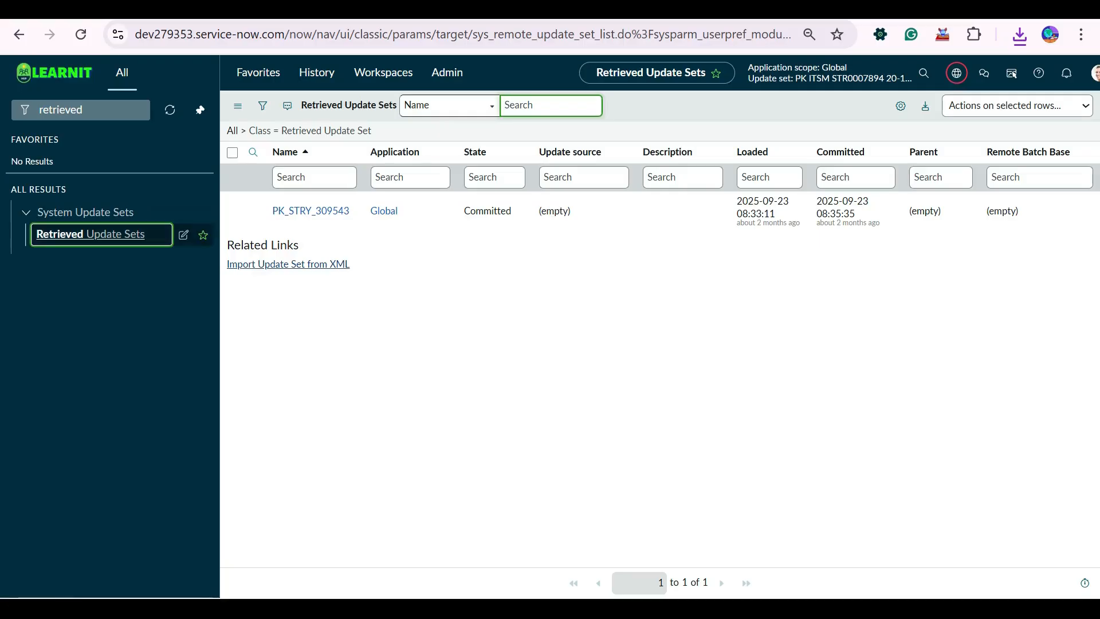
pyautogui.click(91, 234)
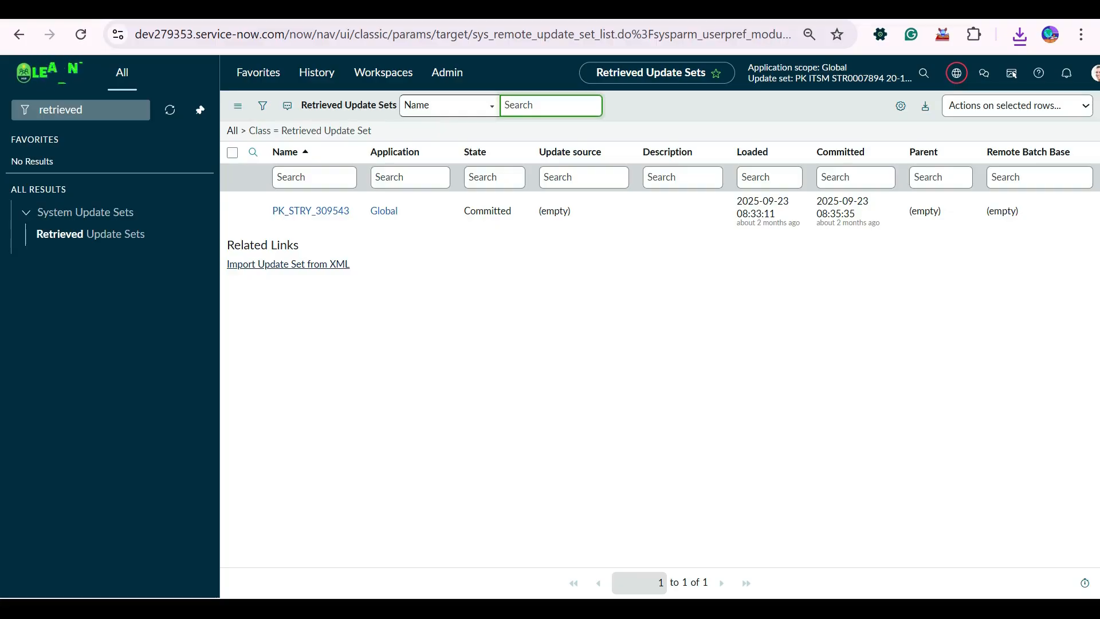
# Import the downloaded sys_remote_update_set_bab4be02c3dd7610f94050e1b4013124 XML file as a retrieved update set.
pyautogui.click(288, 264)
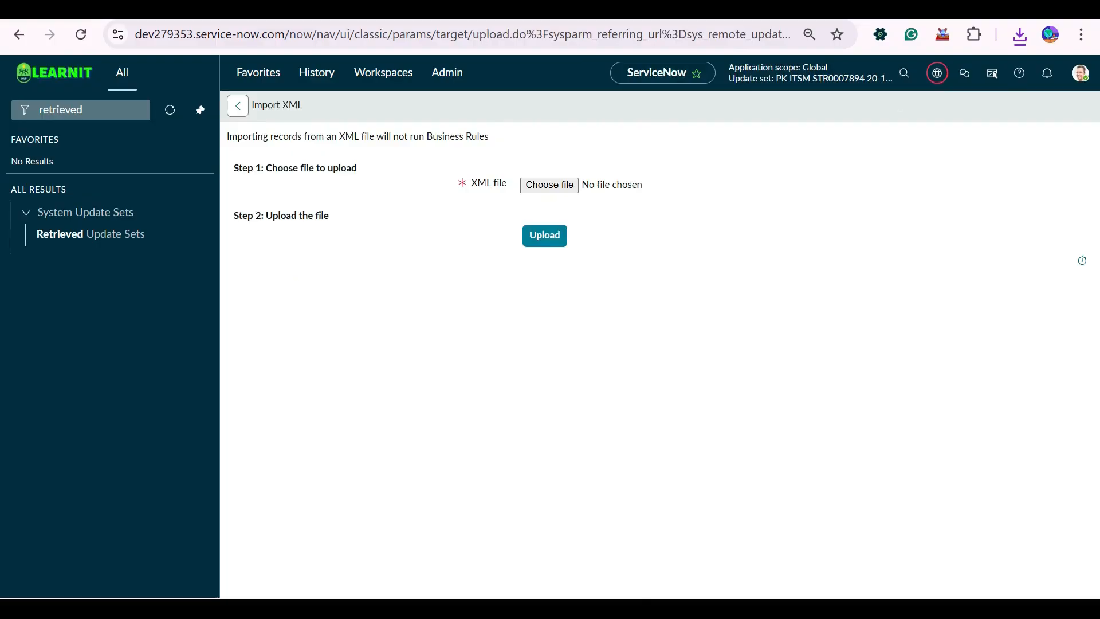
pyautogui.click(571, 185)
pyautogui.click(243, 200)
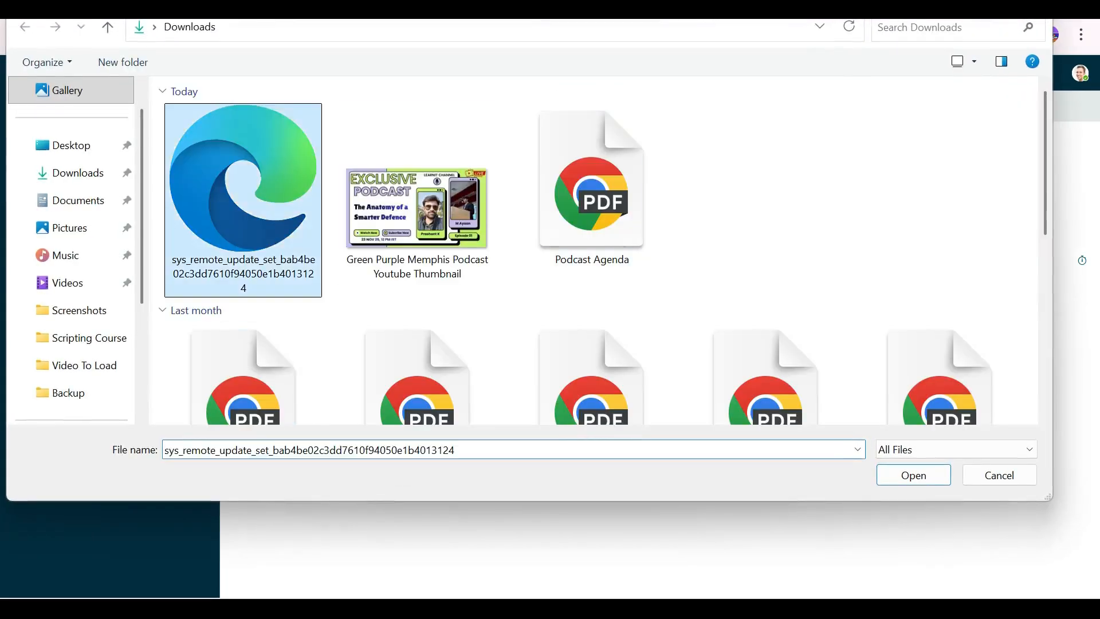
pyautogui.doubleClick(243, 200)
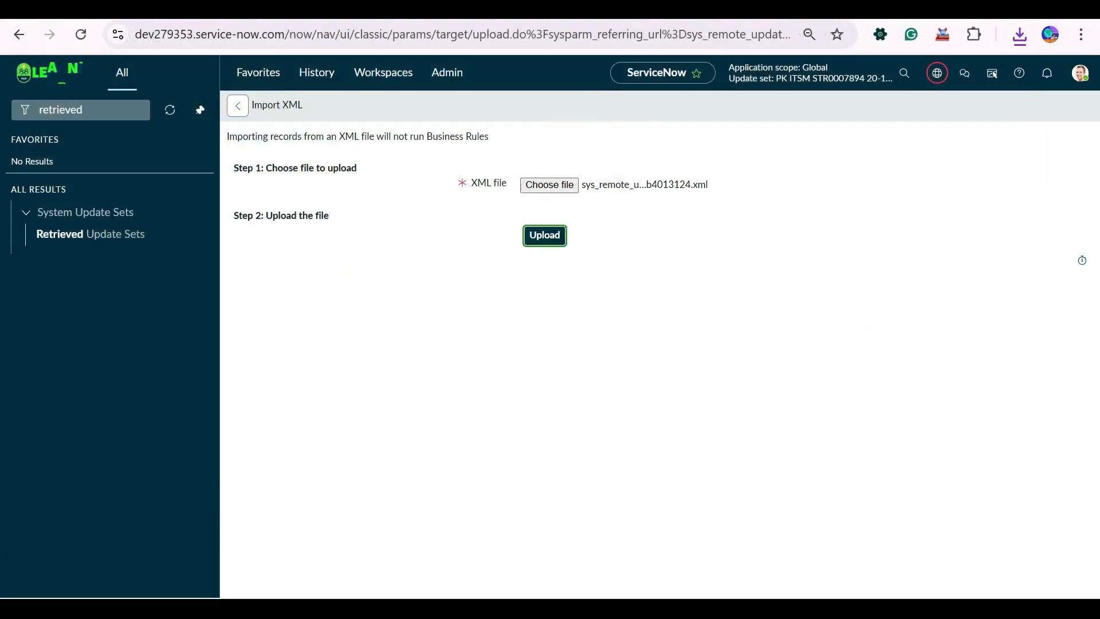
pyautogui.click(545, 235)
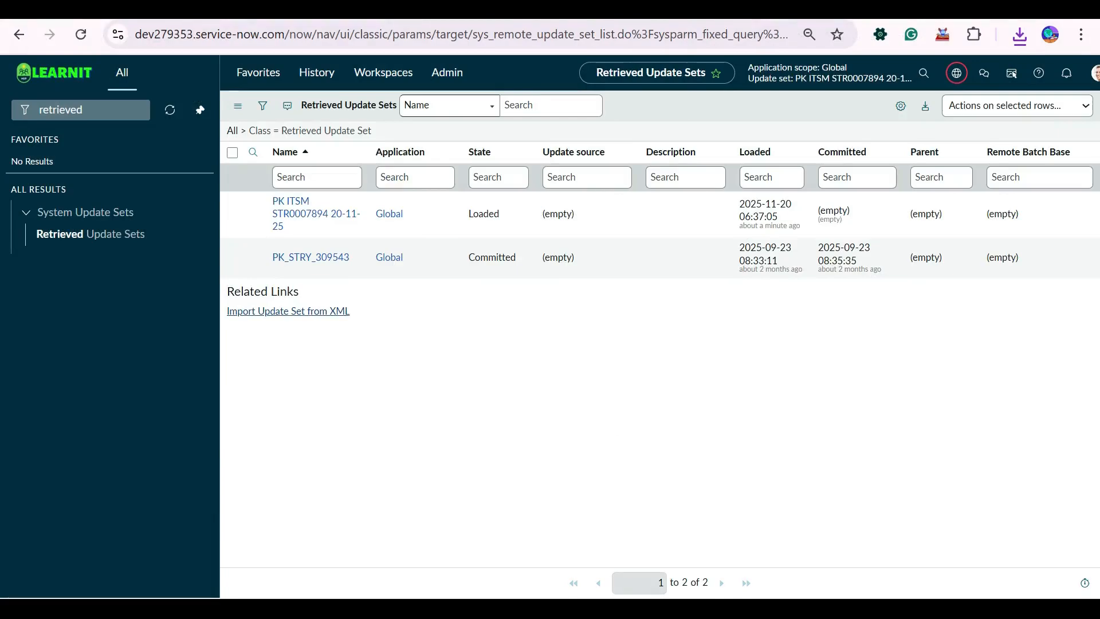
pyautogui.moveTo(505, 215); pyautogui.dragTo(452, 214)
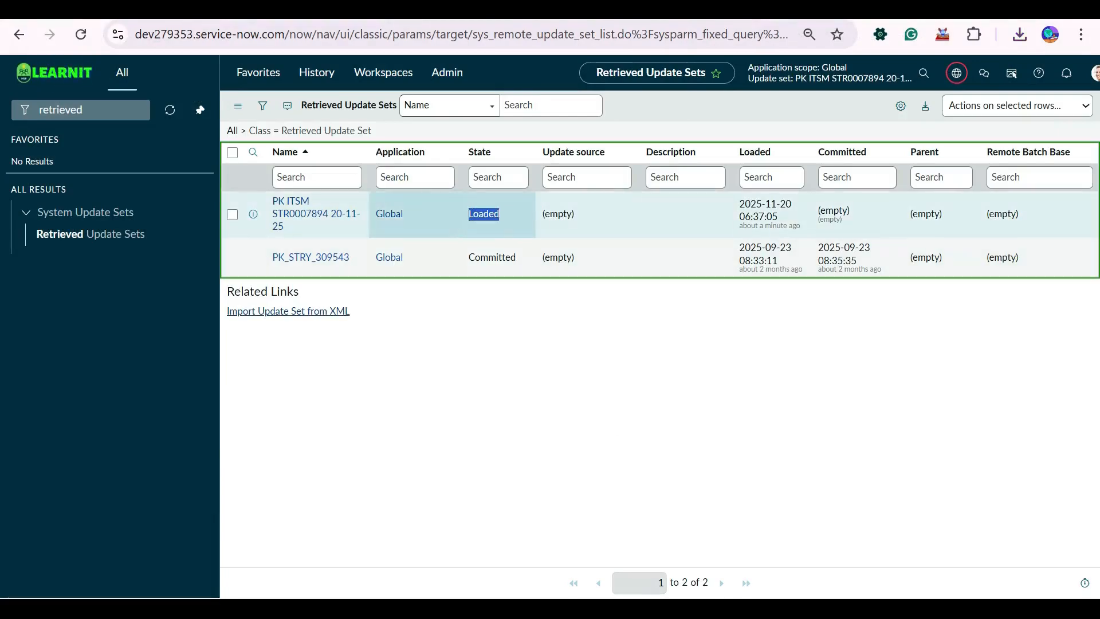
pyautogui.click(497, 362)
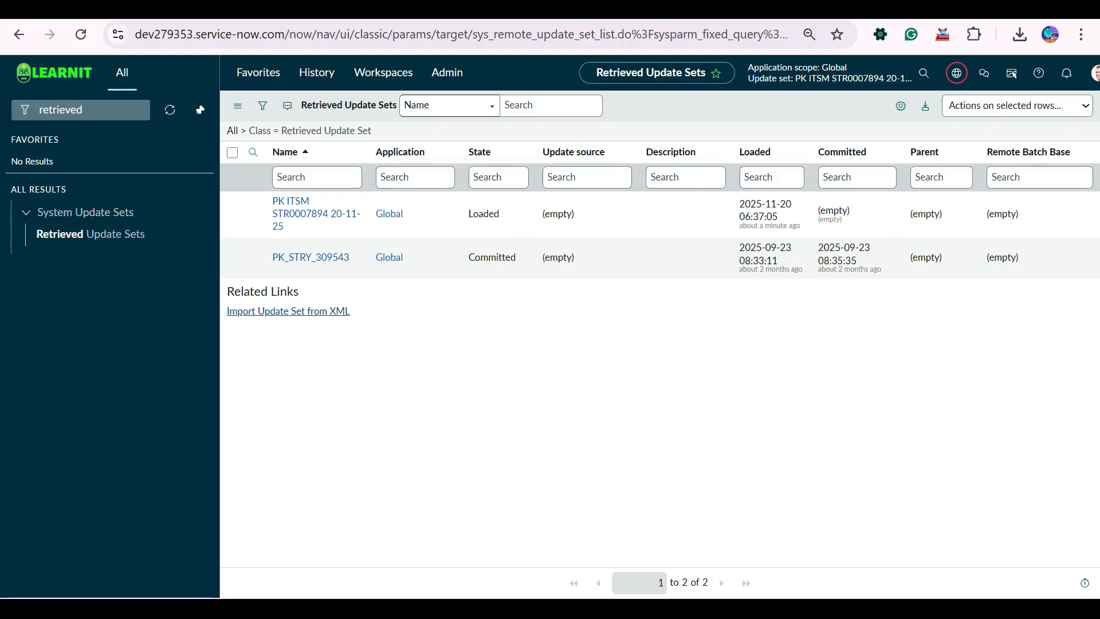
pyautogui.click(315, 213)
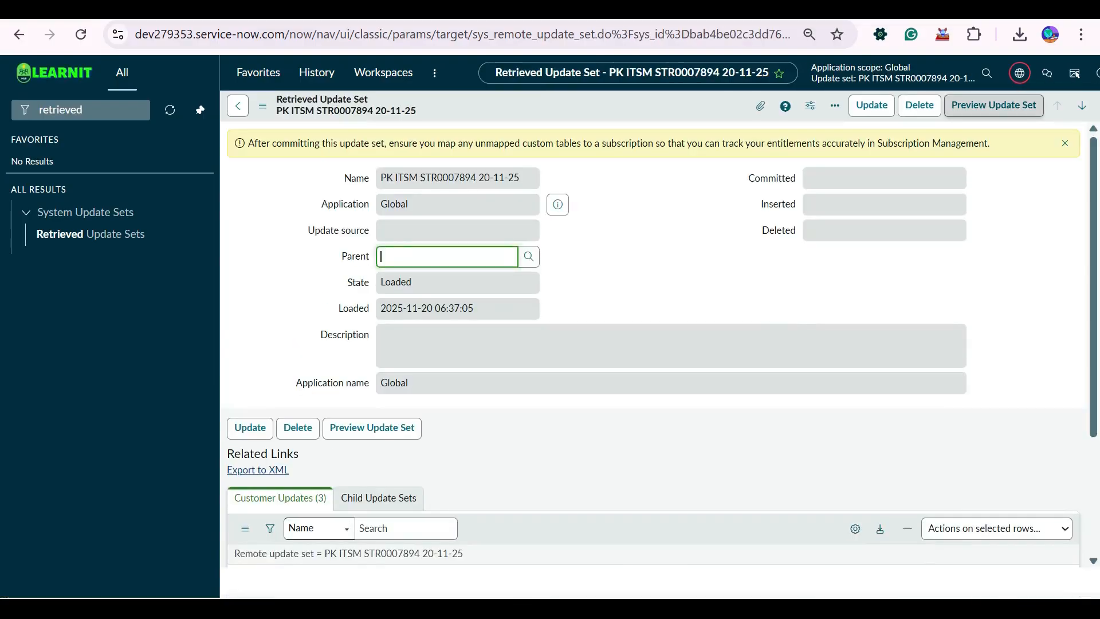
pyautogui.click(994, 106)
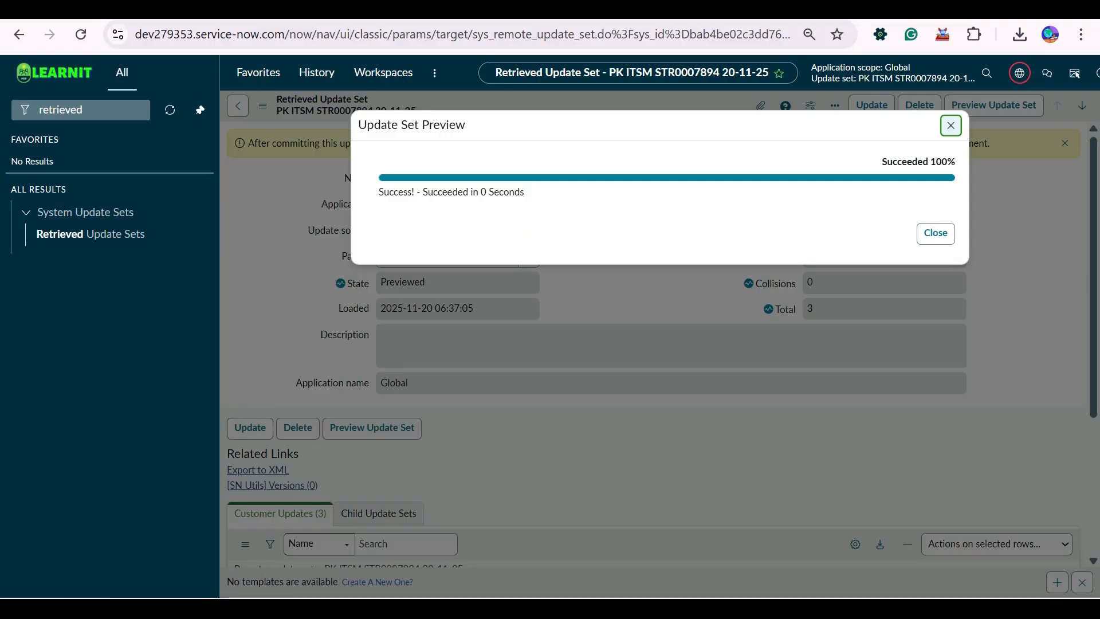
pyautogui.click(935, 233)
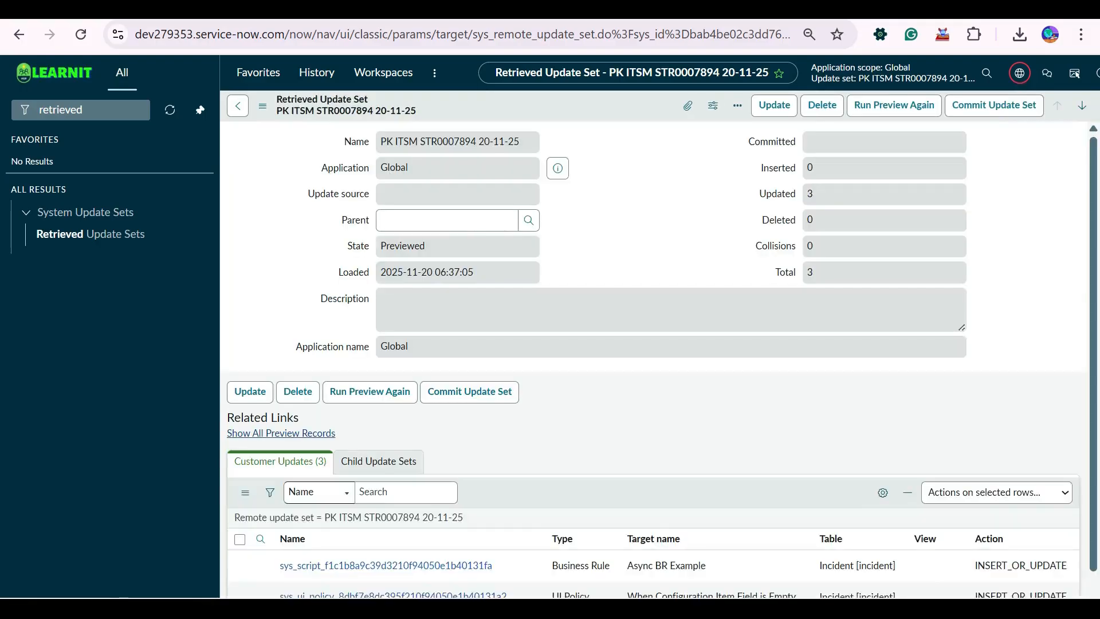
pyautogui.scroll(1, 653, 344)
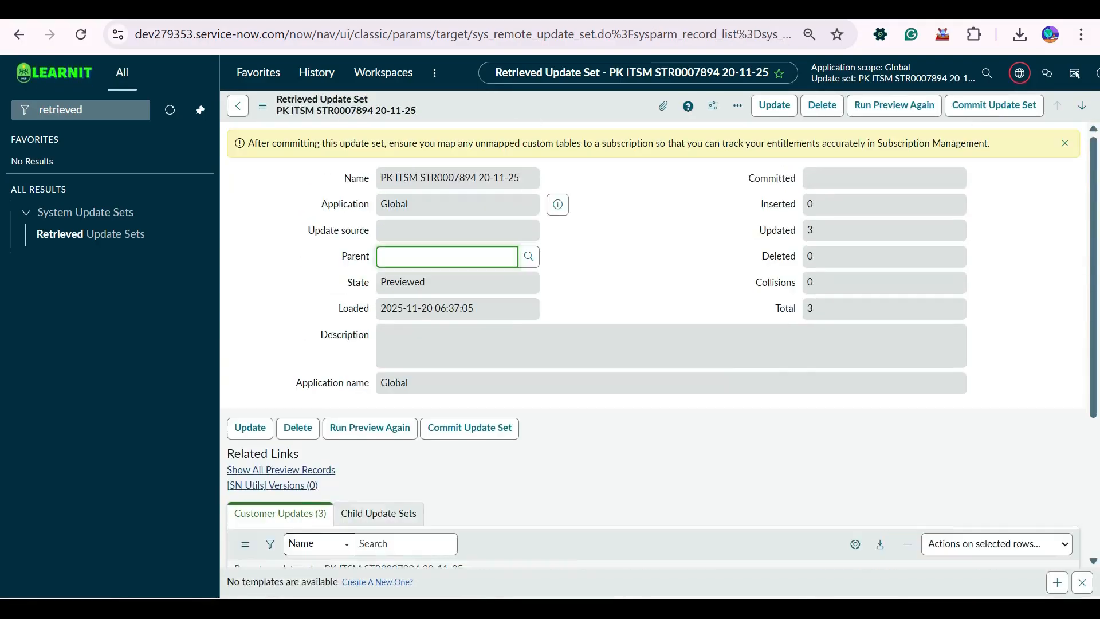
pyautogui.click(994, 106)
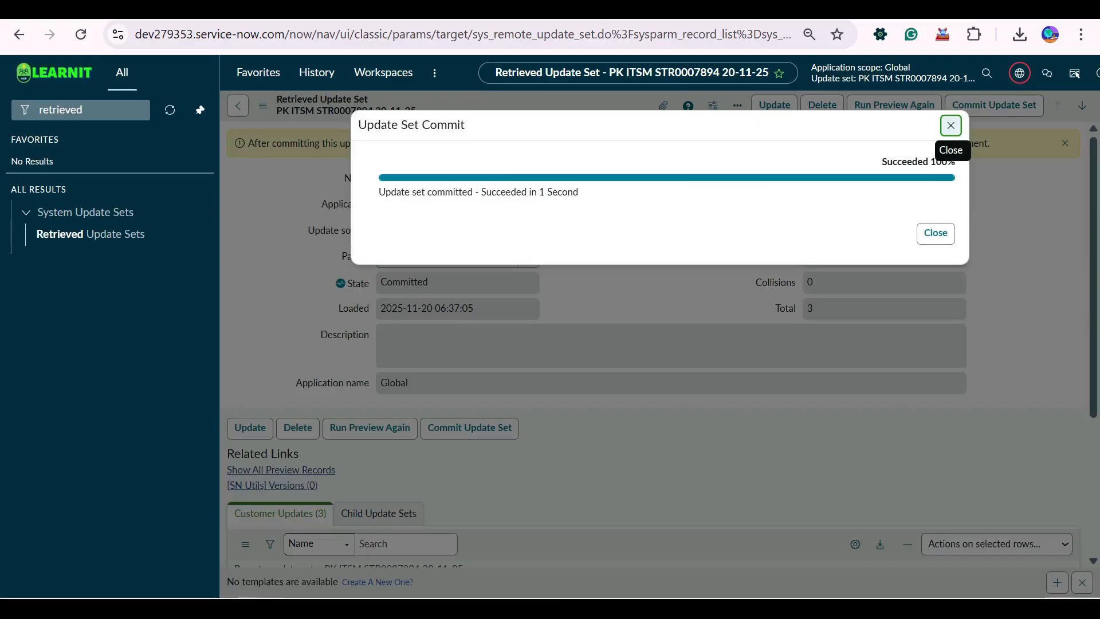
pyautogui.click(950, 125)
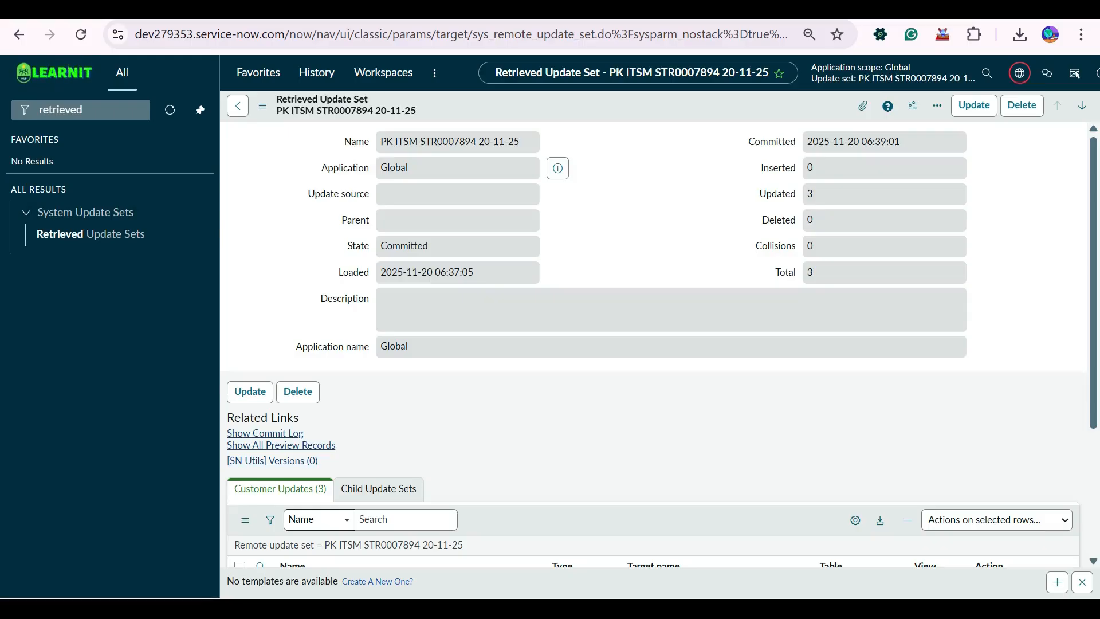
# Reload the page, open the Update Sets list from the current update set selector and open a new record form.
pyautogui.click(94, 110)
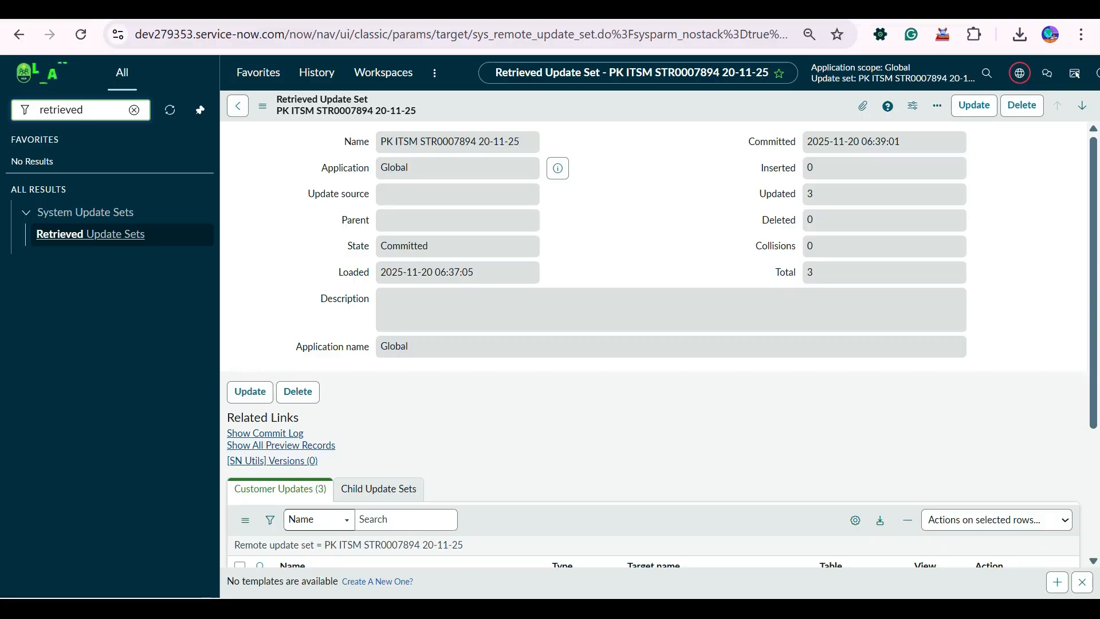
pyautogui.click(81, 35)
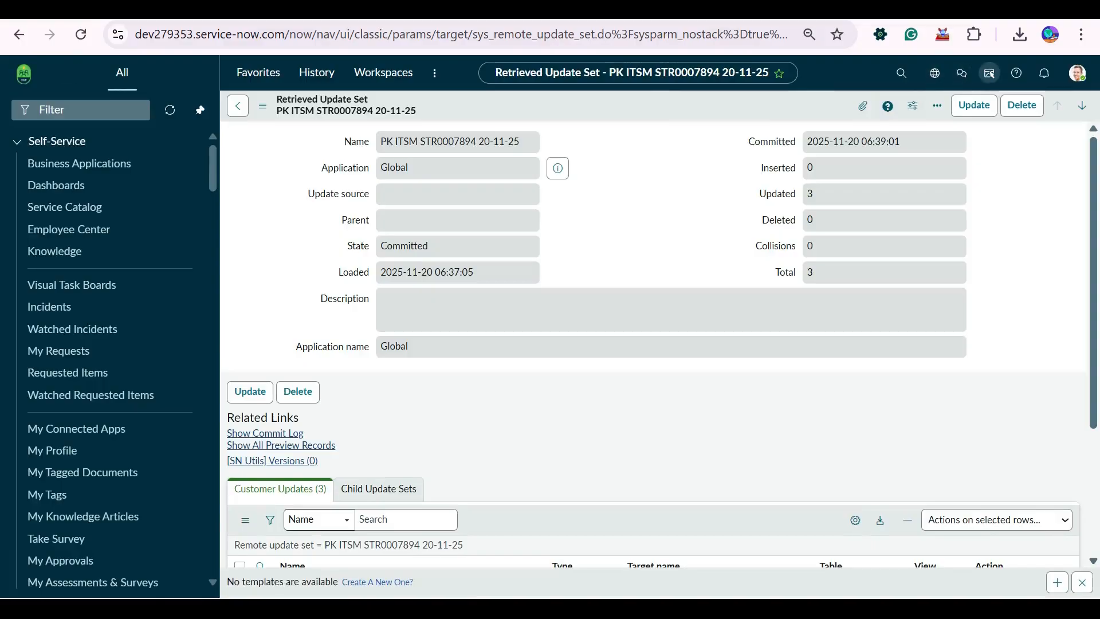
pyautogui.click(935, 73)
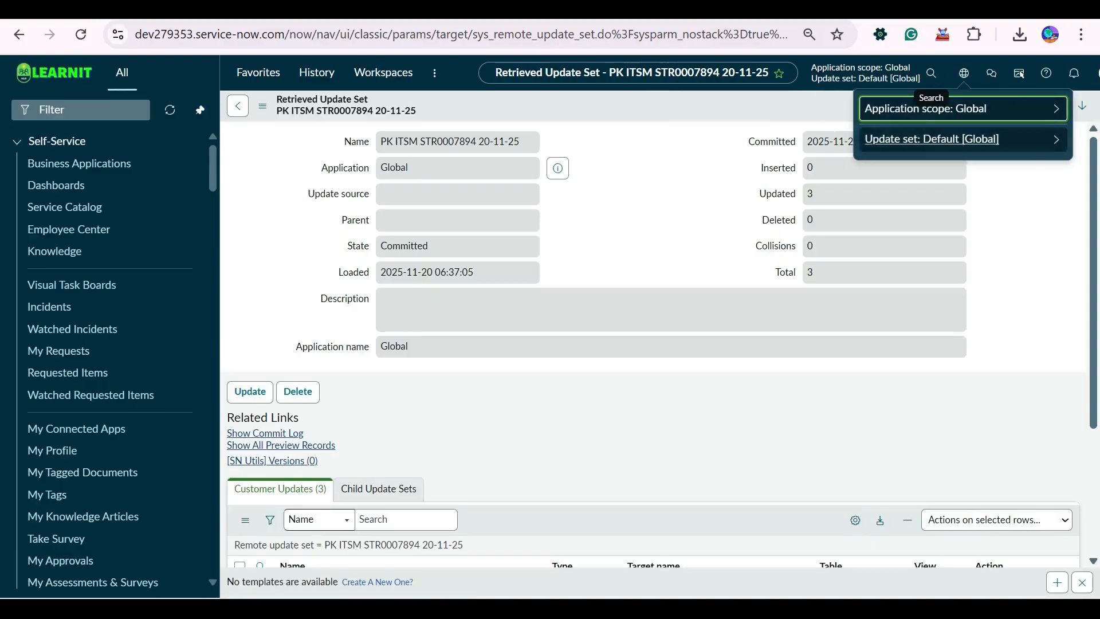
pyautogui.click(916, 140)
pyautogui.click(1026, 104)
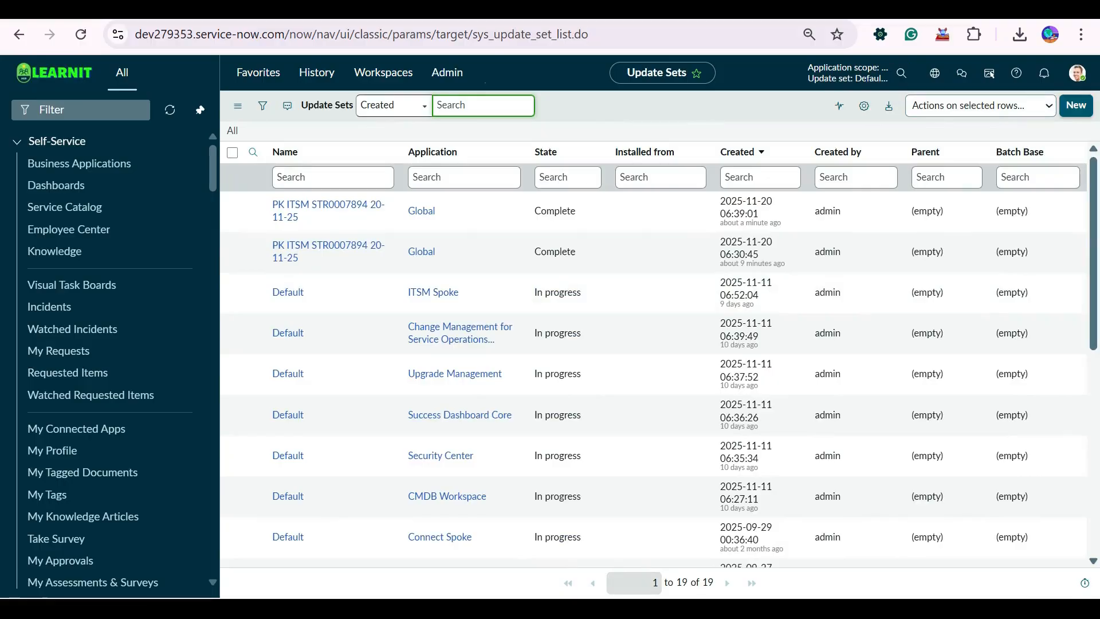
pyautogui.click(1076, 104)
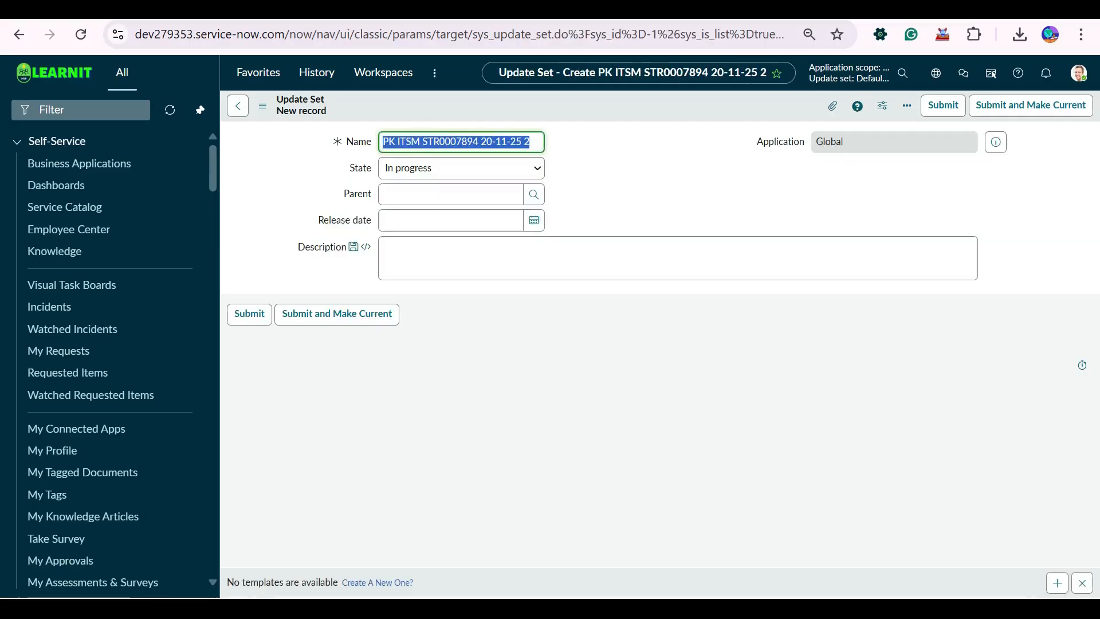
# Open the Users table list by entering sys_user.list in the navigator filter.
pyautogui.click(80, 110)
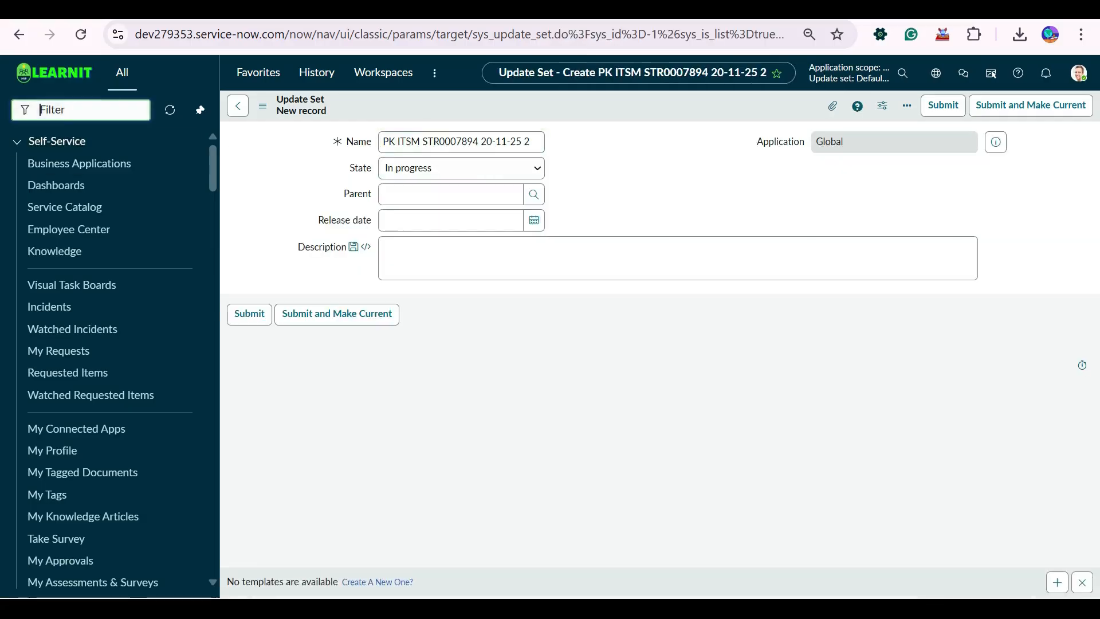
pyautogui.write('sys_us')
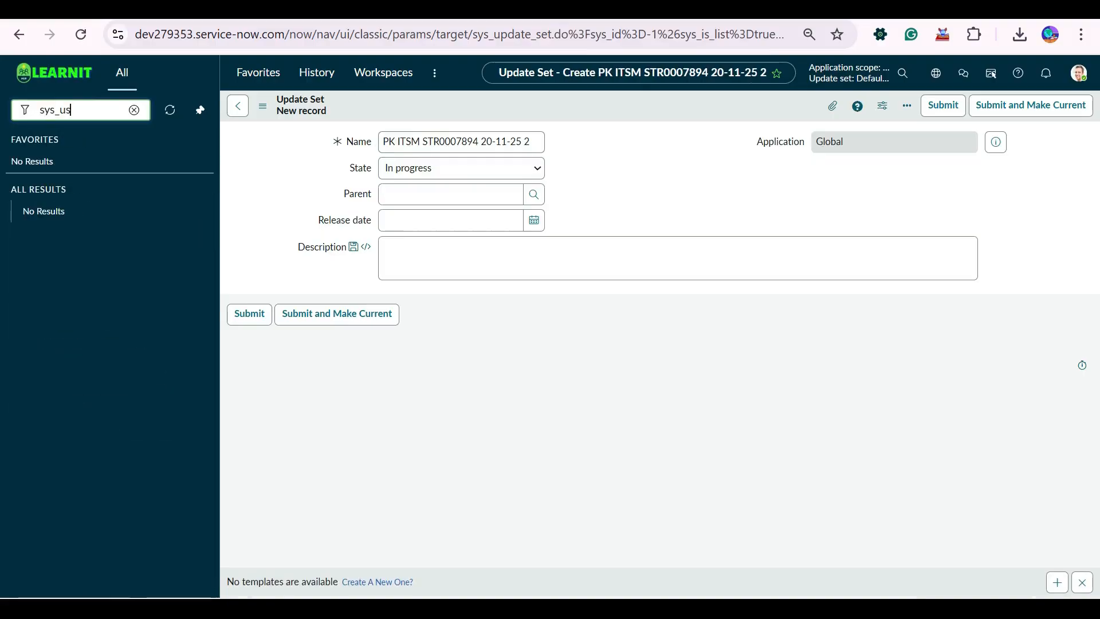
pyautogui.write('er.list')
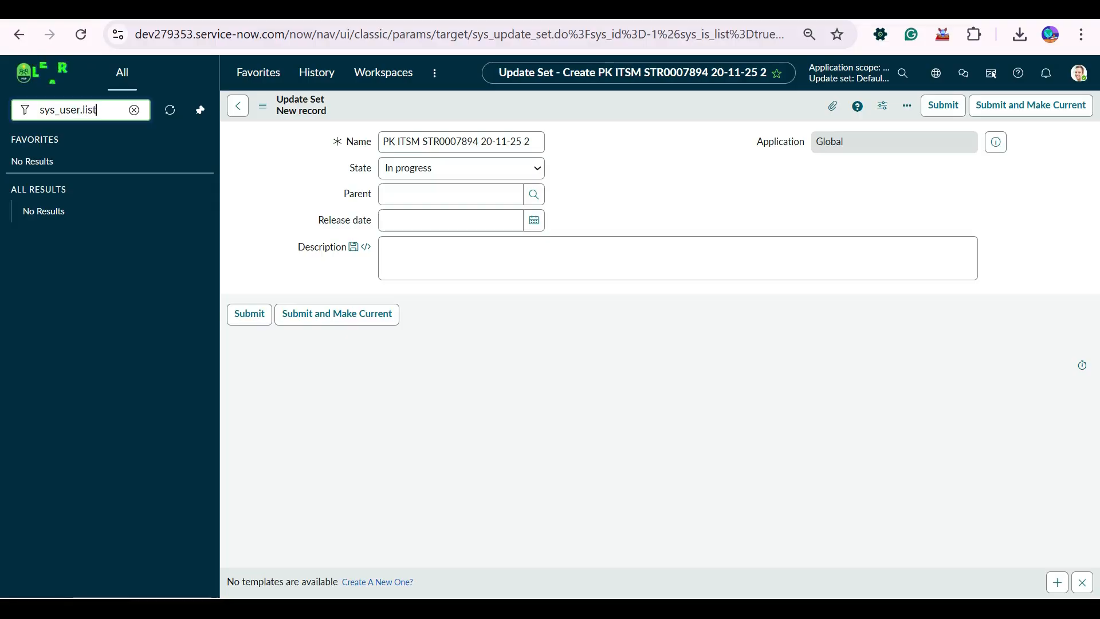
pyautogui.press('Return')
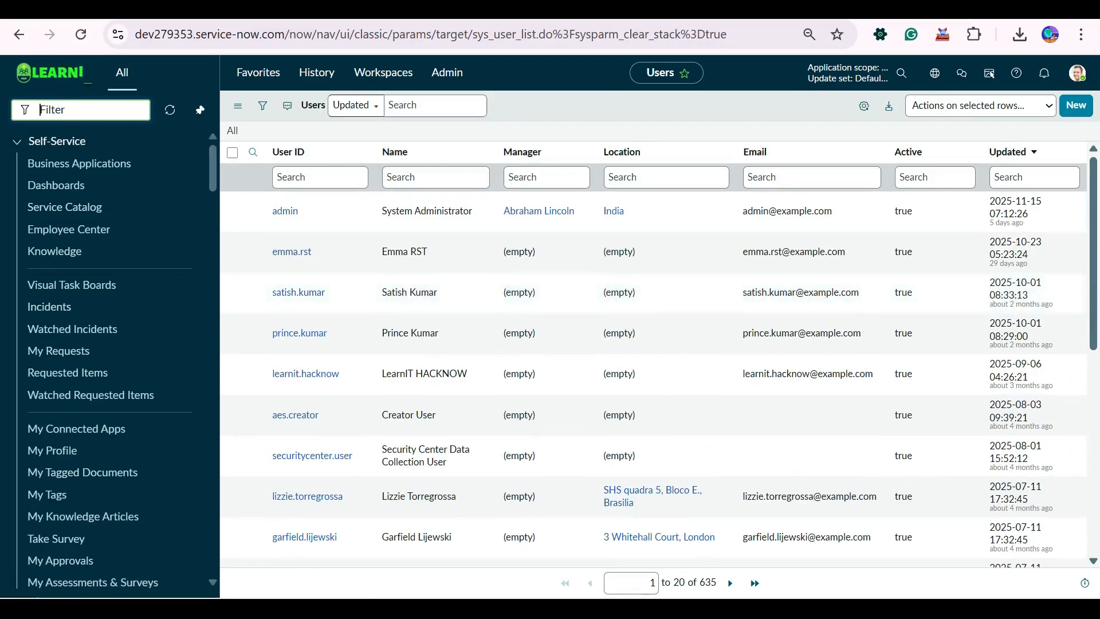
# Filter the navigator for "groups" and open the Groups list under User Administration in a new tab.
pyautogui.write('gr')
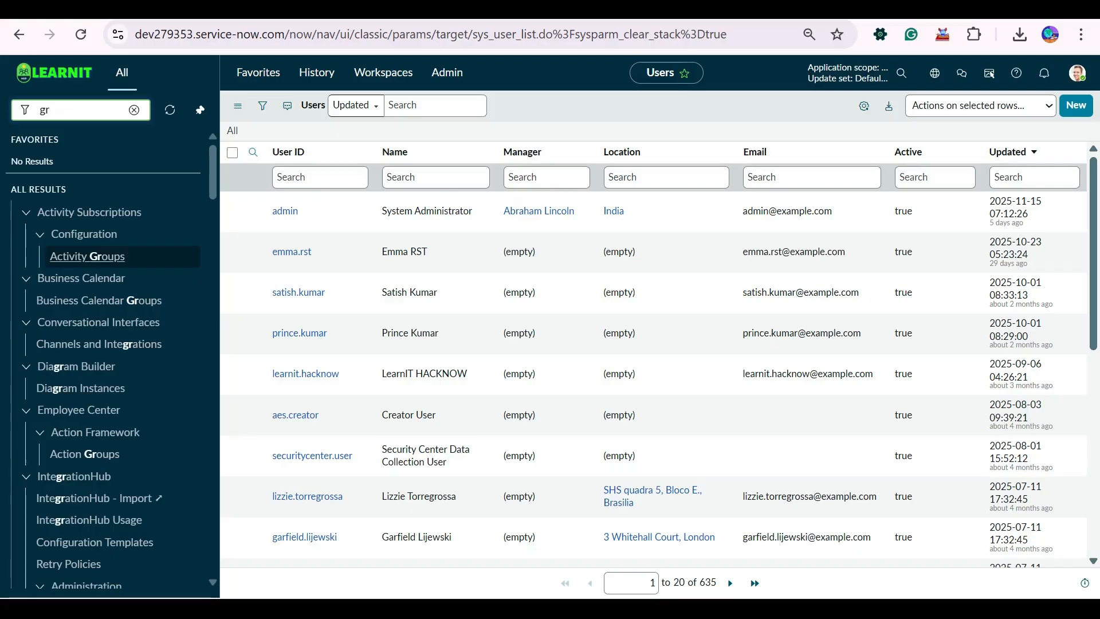
pyautogui.write('oups')
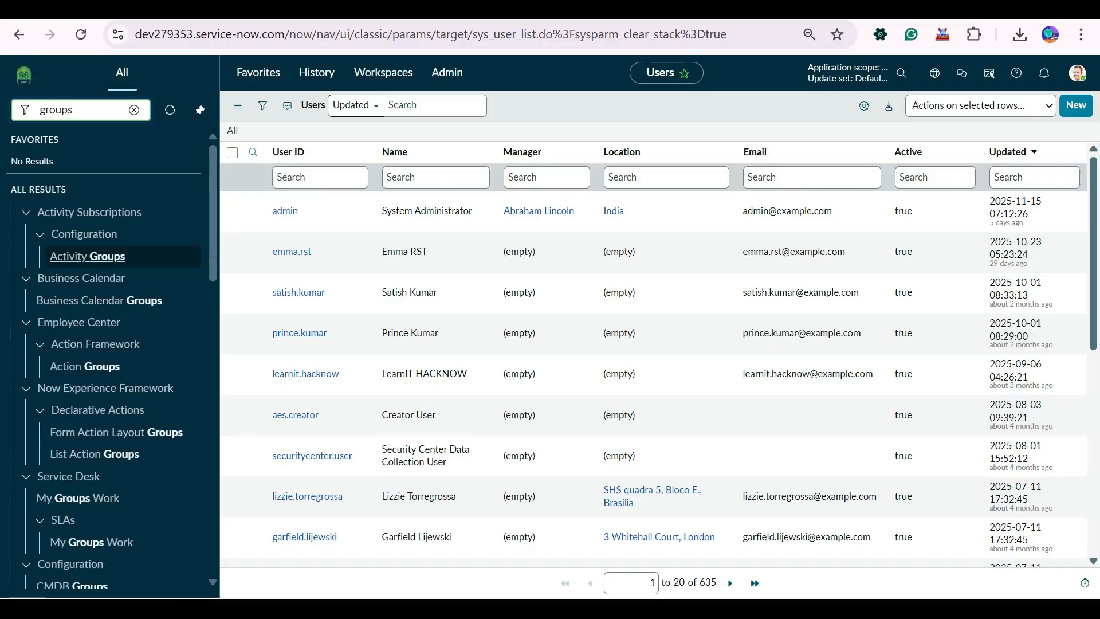
pyautogui.scroll(-10, 94, 500)
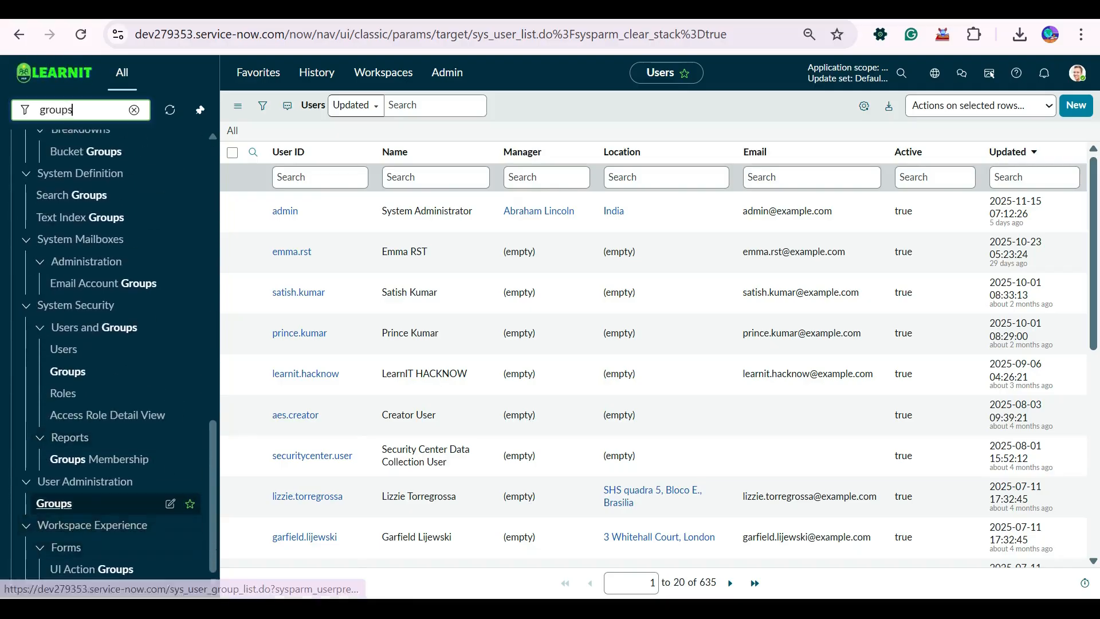
pyautogui.click(72, 503)
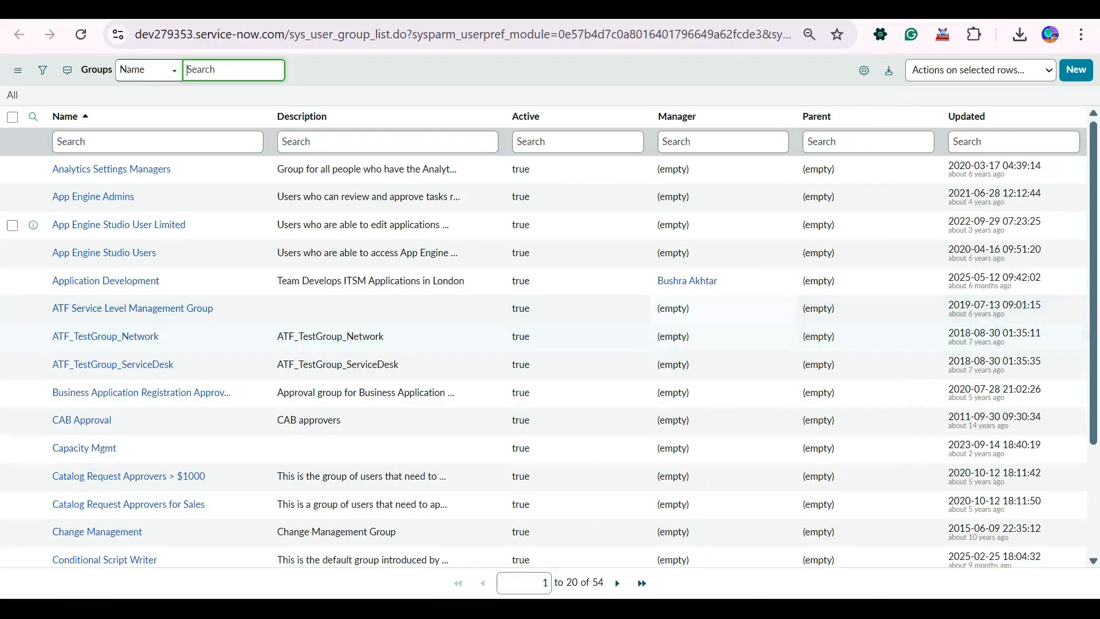
# Filter the Groups list to show only records matching the name Analytics Settings Managers.
pyautogui.click(255, 117)
pyautogui.moveTo(269, 286)
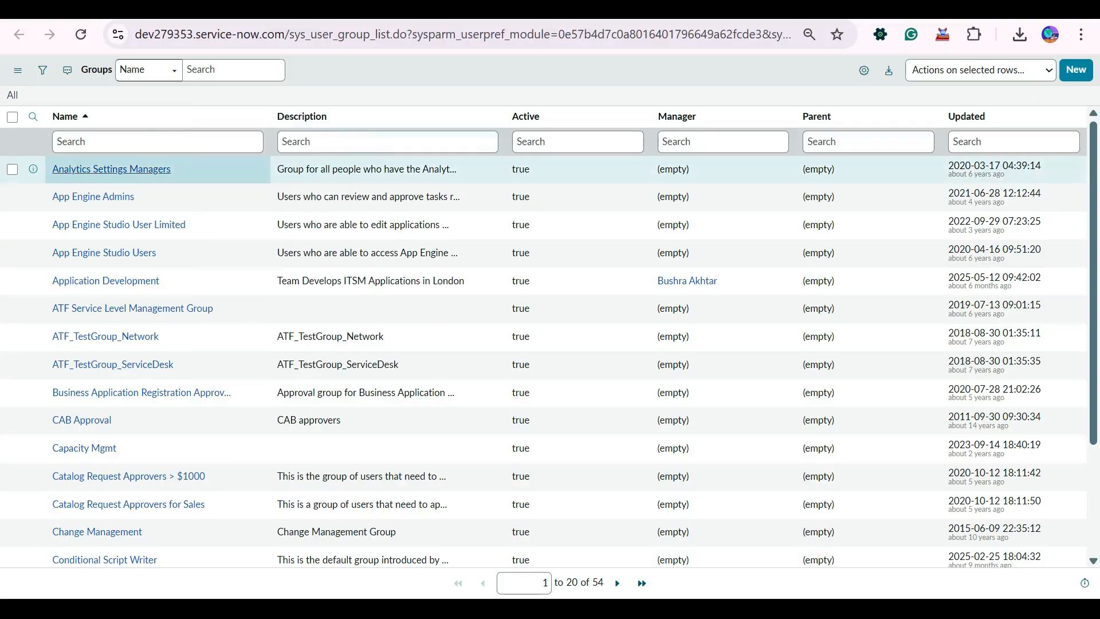
pyautogui.rightClick(148, 174)
pyautogui.click(194, 182)
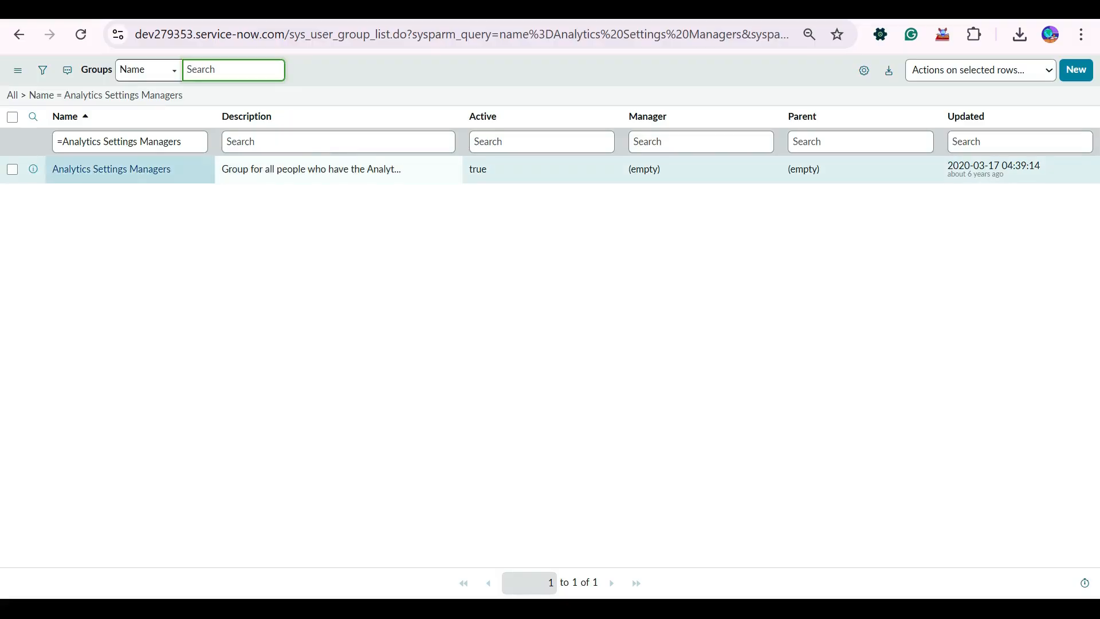
# Look through the row and column options on the filtered Groups list, and clear the name filter.
pyautogui.rightClick(184, 169)
pyautogui.moveTo(246, 245)
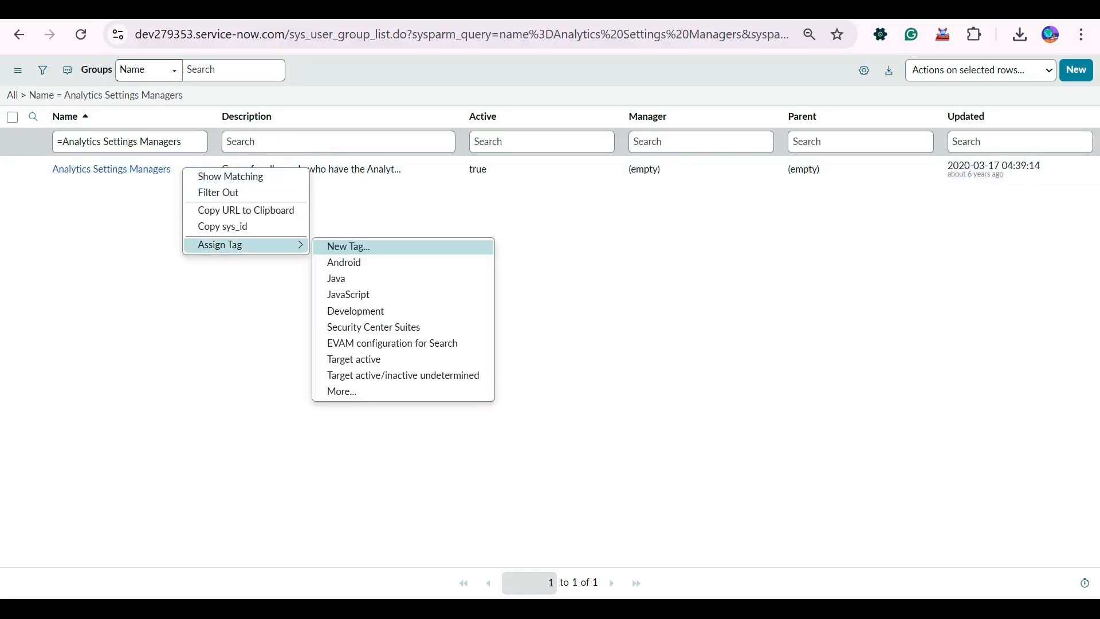
pyautogui.click(252, 298)
pyautogui.rightClick(215, 169)
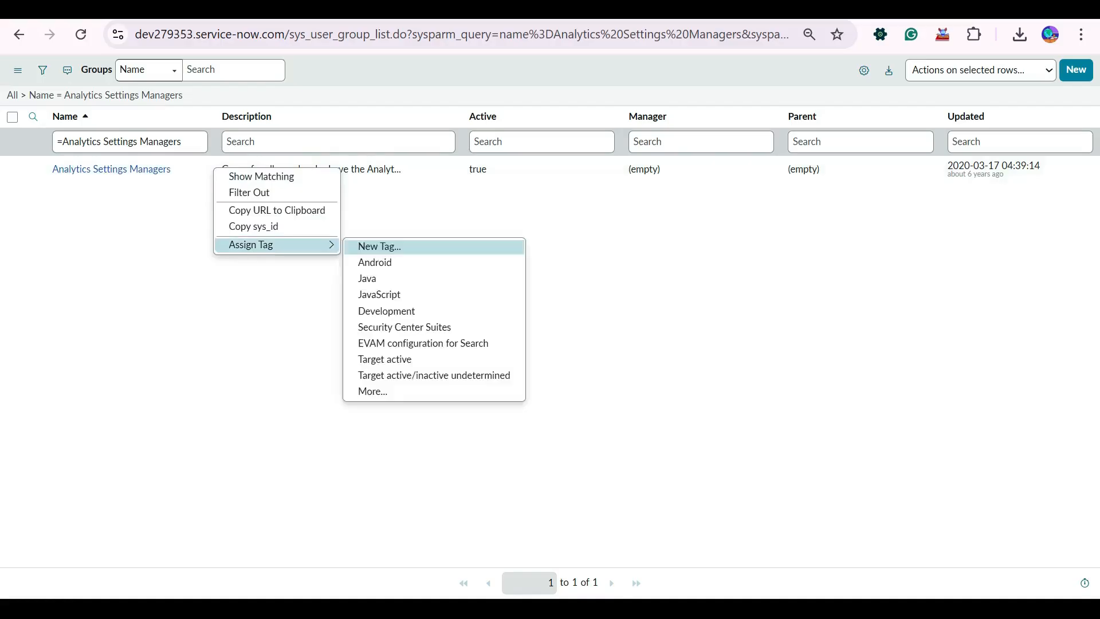
pyautogui.rightClick(428, 118)
pyautogui.moveTo(498, 294)
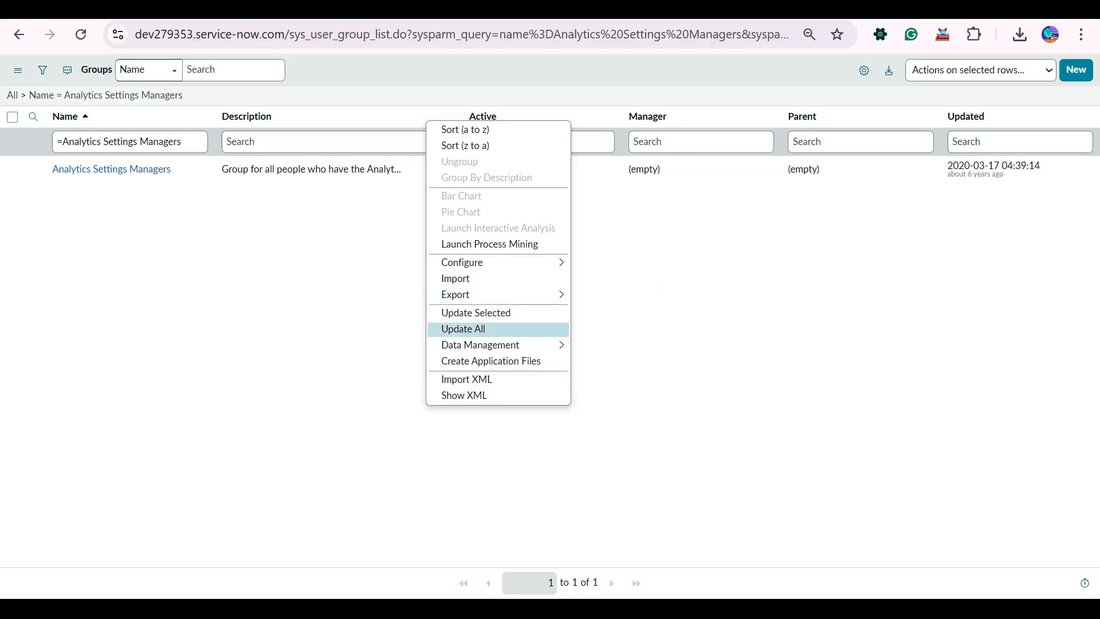
pyautogui.click(333, 326)
pyautogui.click(12, 95)
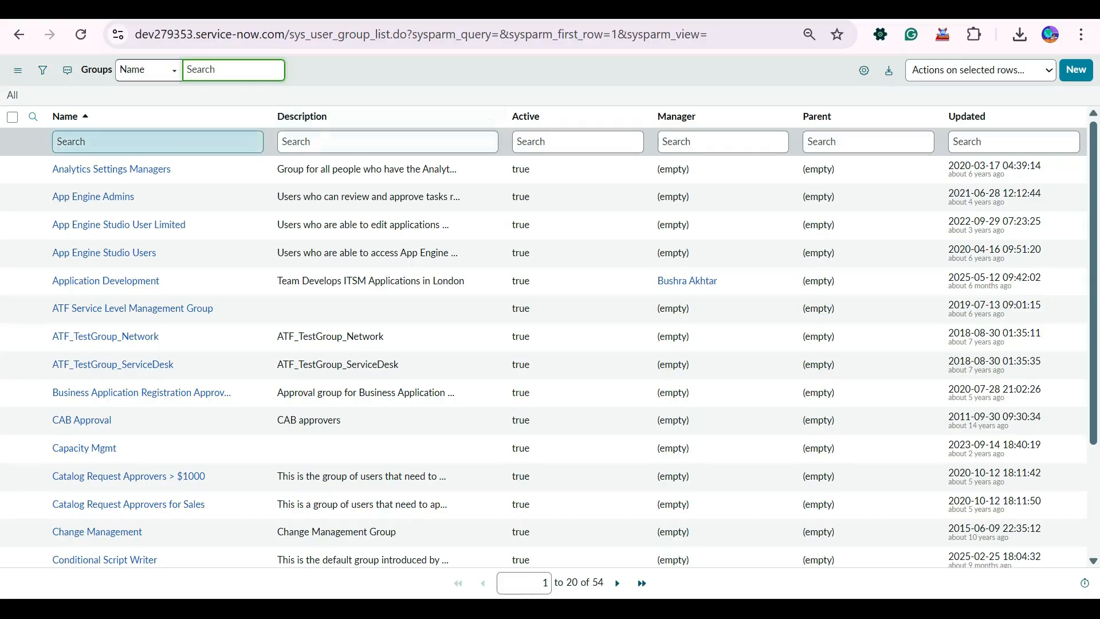
# Examine the Groups list's data management, export and import options and browse the group records.
pyautogui.rightClick(175, 122)
pyautogui.moveTo(230, 347)
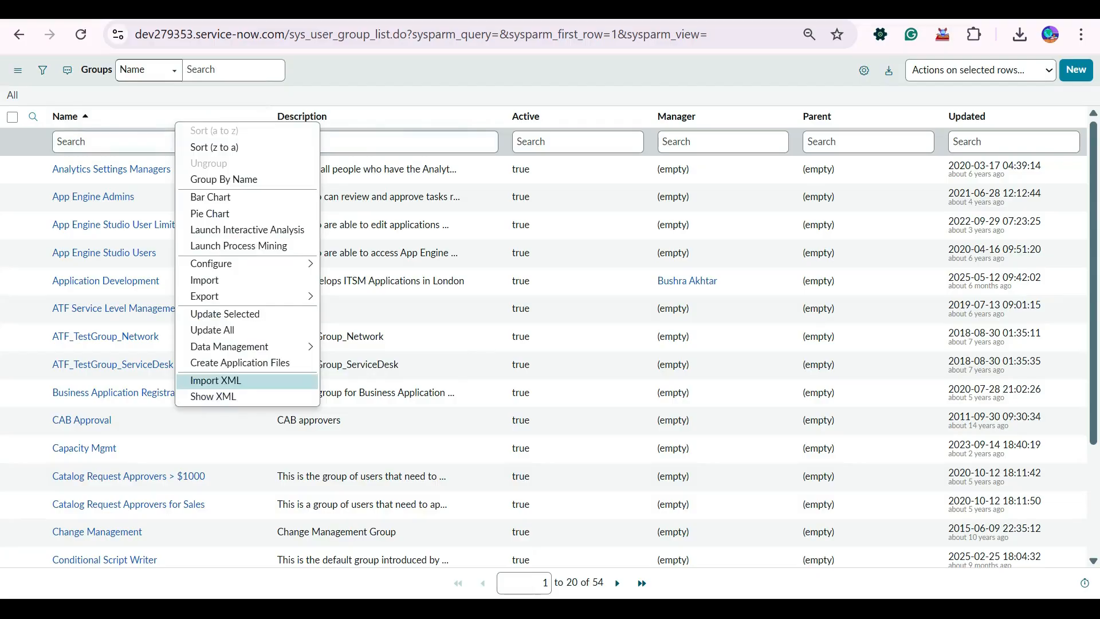
pyautogui.moveTo(229, 296)
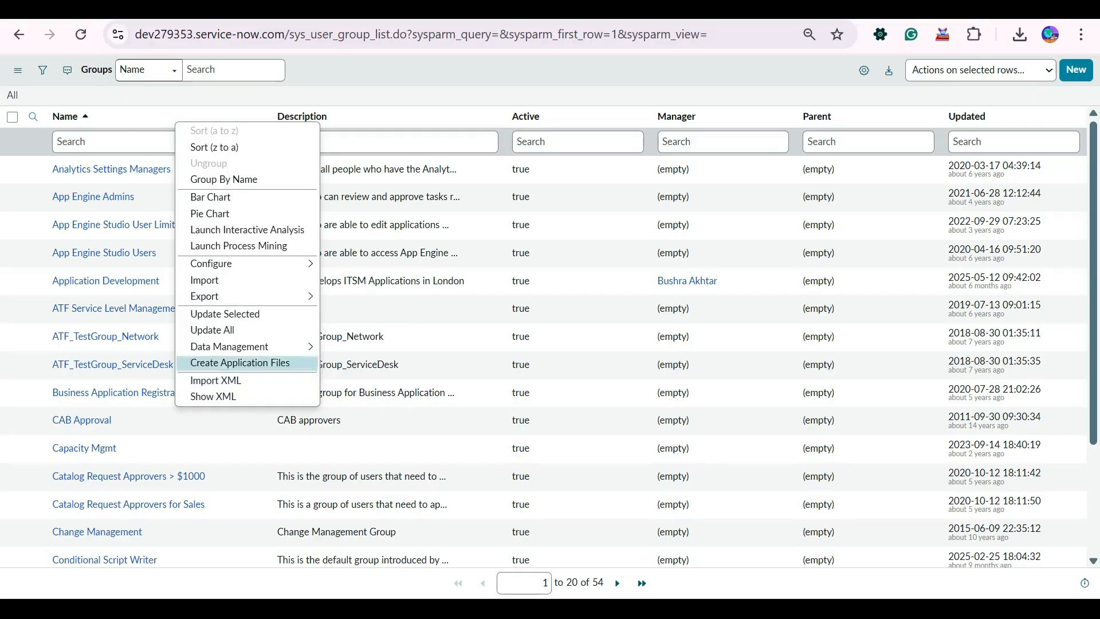
pyautogui.click(164, 98)
pyautogui.scroll(-3, 152, 401)
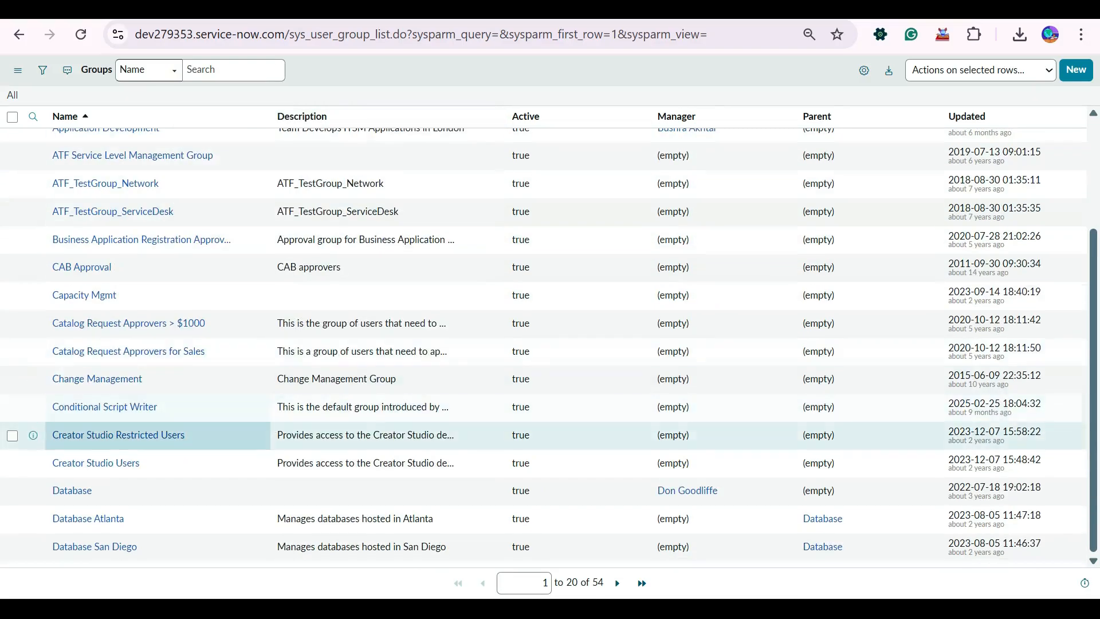
pyautogui.scroll(3, 152, 344)
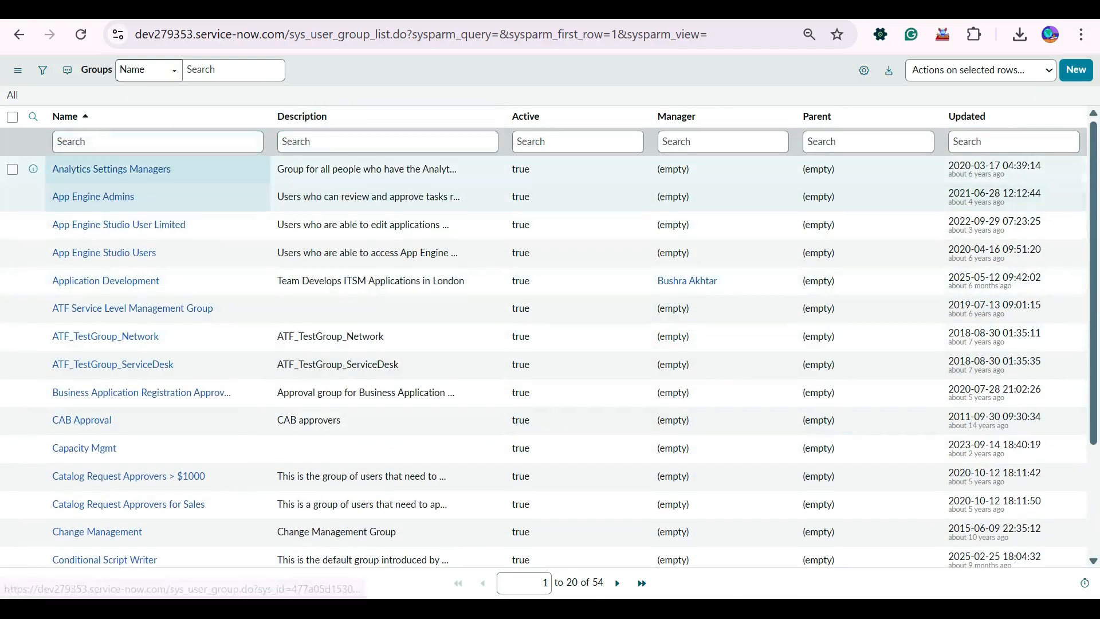
pyautogui.scroll(-3, 138, 452)
pyautogui.scroll(3, 893, 270)
# Sort the Groups list by Updated in descending order and show only records matching the IT TEAM group's update date, 2025-10-23.
pyautogui.click(967, 117)
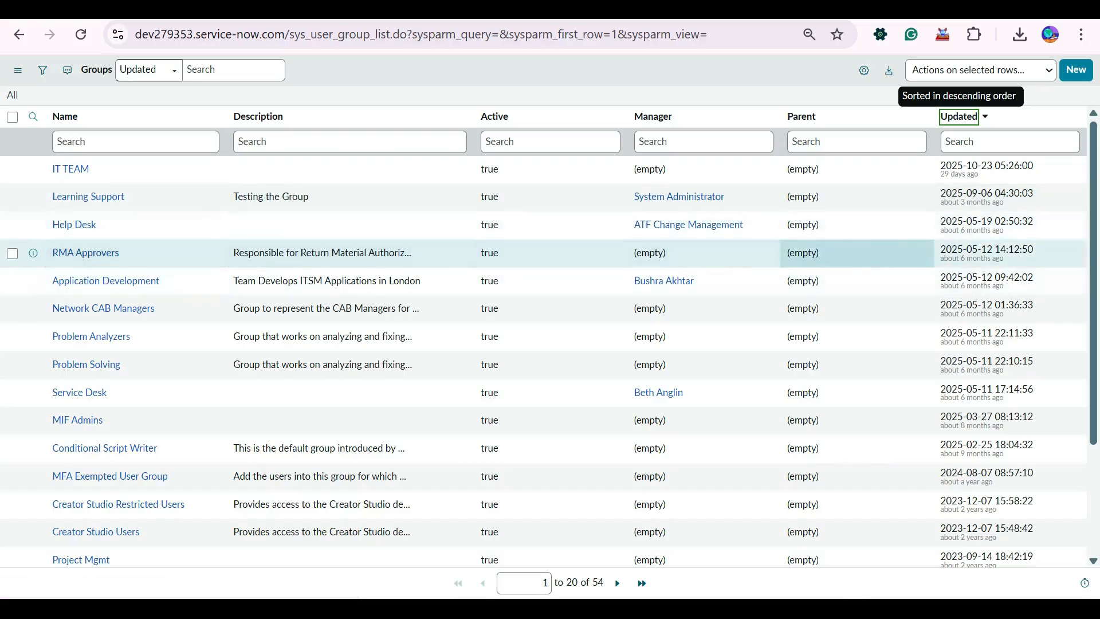
pyautogui.rightClick(987, 168)
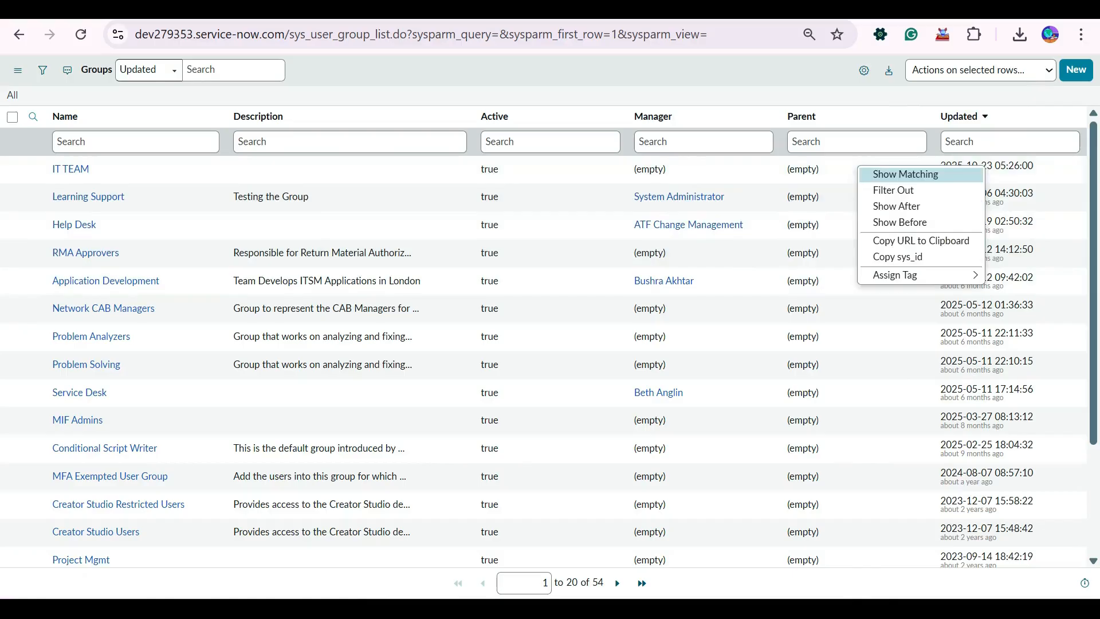
pyautogui.click(885, 172)
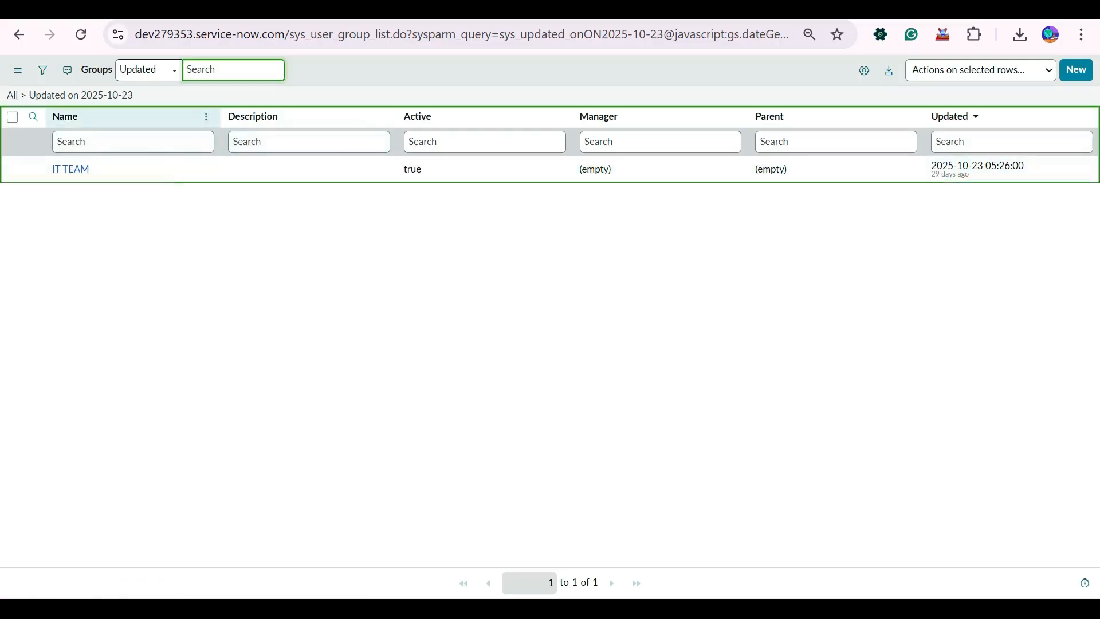
# Export the filtered Groups list containing IT TEAM as XML and download the file.
pyautogui.rightClick(150, 119)
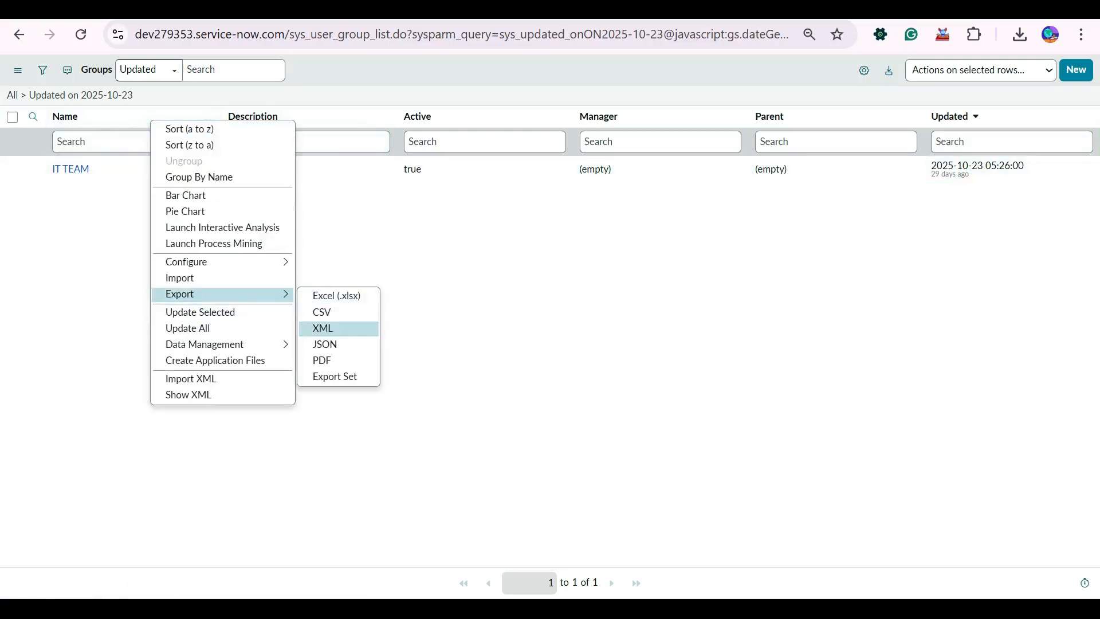
pyautogui.click(322, 328)
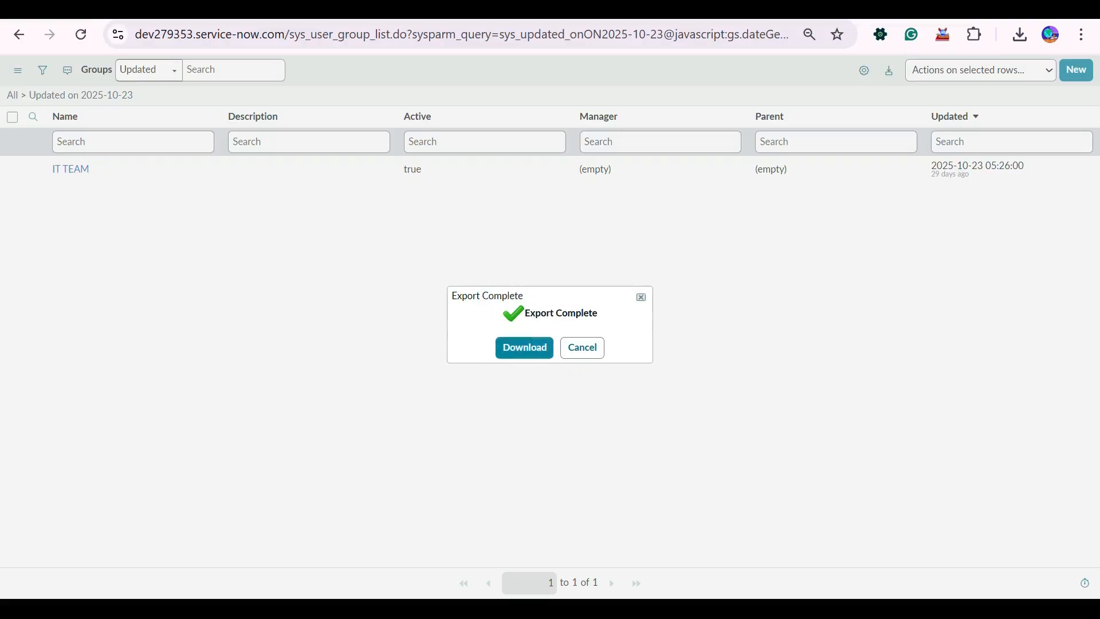
pyautogui.click(524, 348)
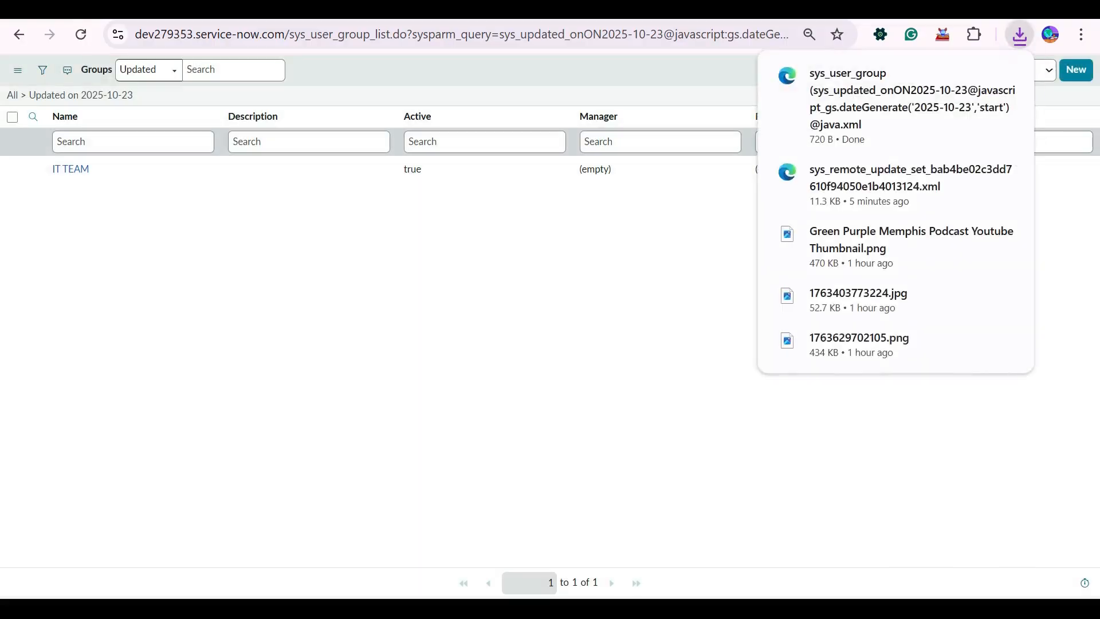
# Delete the IT TEAM record from the Groups list.
pyautogui.click(12, 169)
pyautogui.click(981, 70)
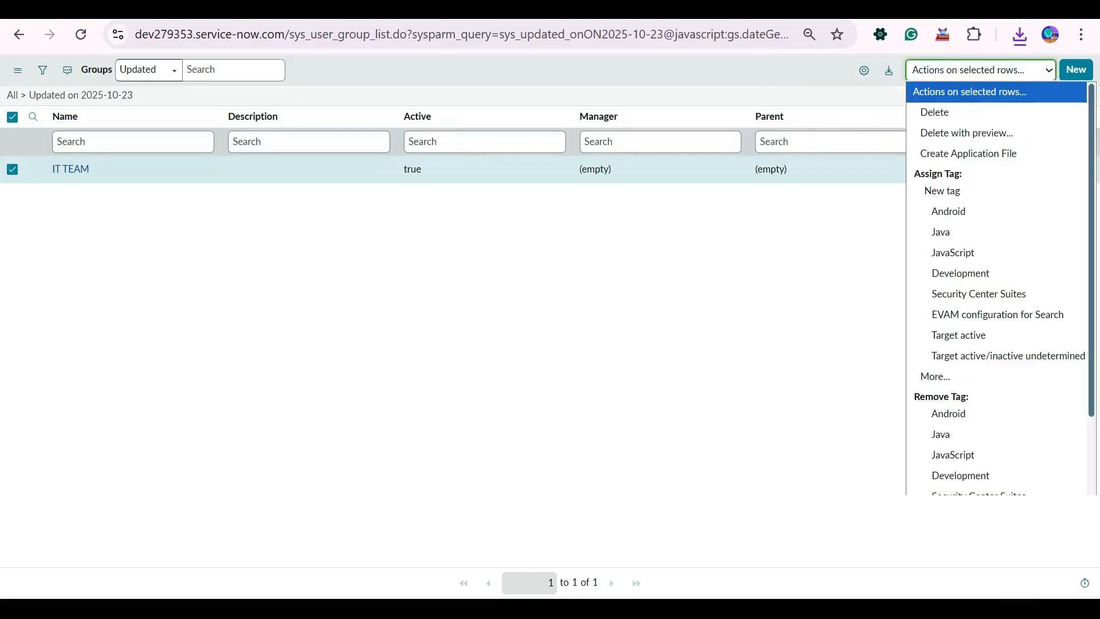
pyautogui.click(934, 112)
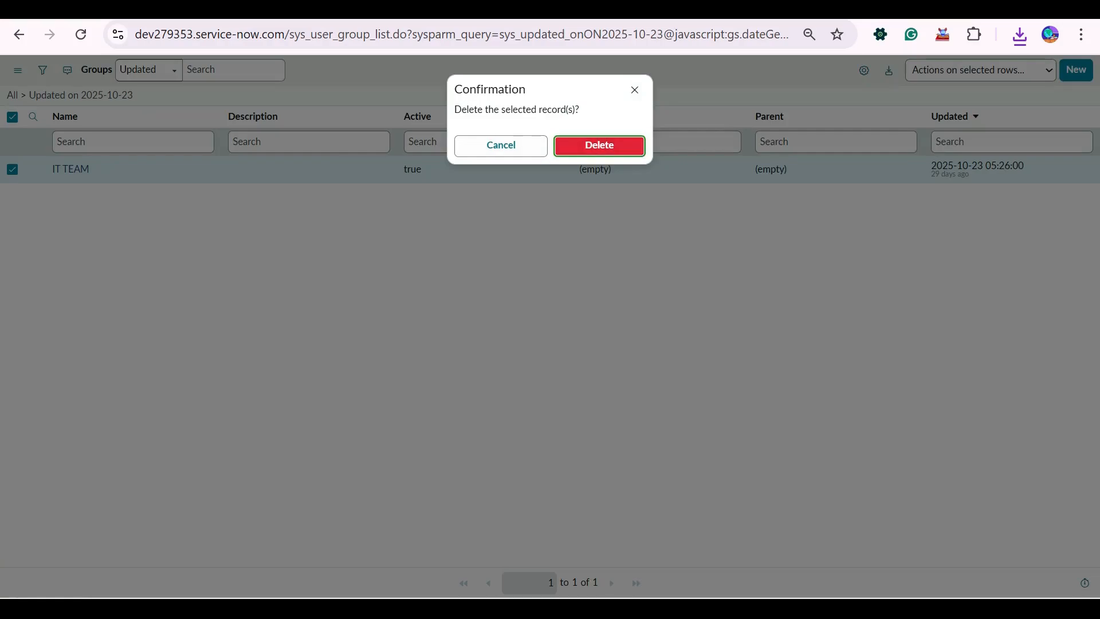
pyautogui.click(600, 145)
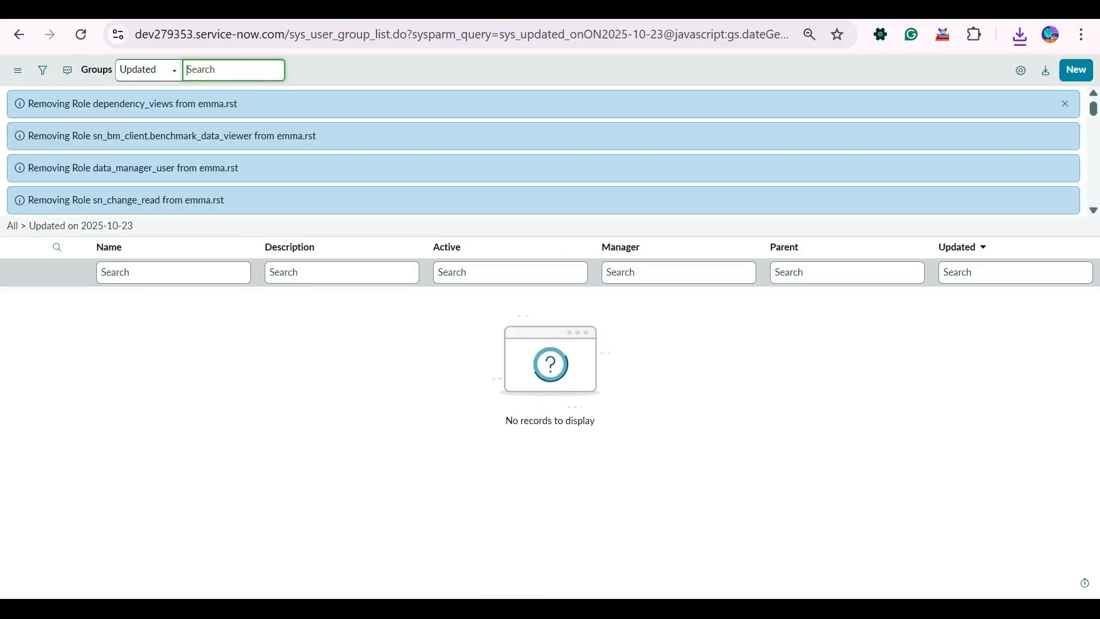
# Clear the update date filter and search the group names for "IT Team".
pyautogui.click(12, 225)
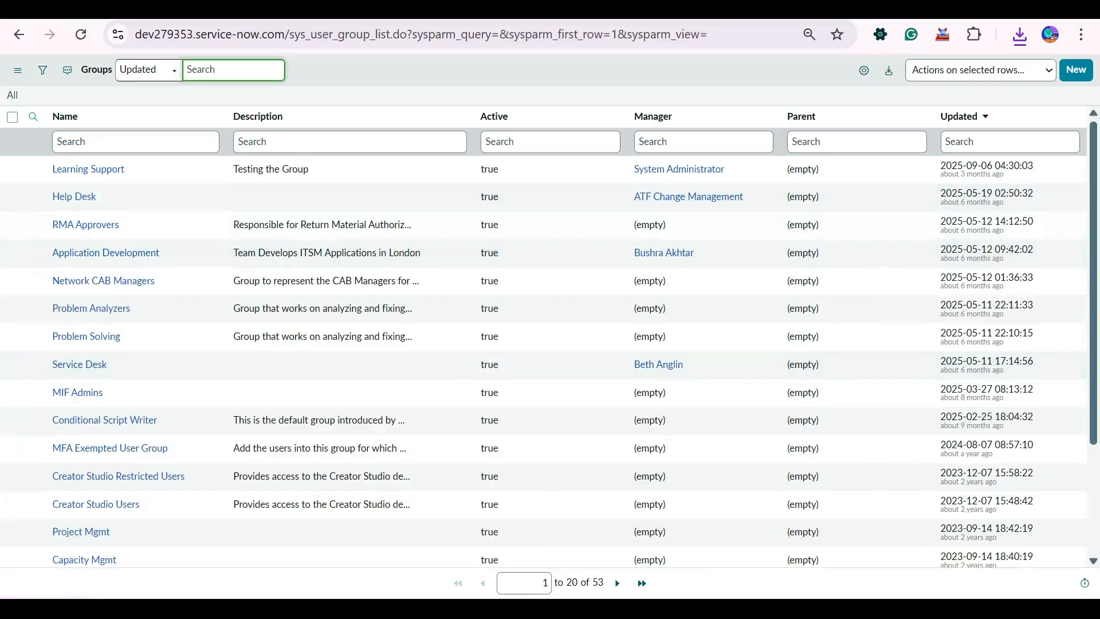
pyautogui.click(68, 141)
pyautogui.write('IT')
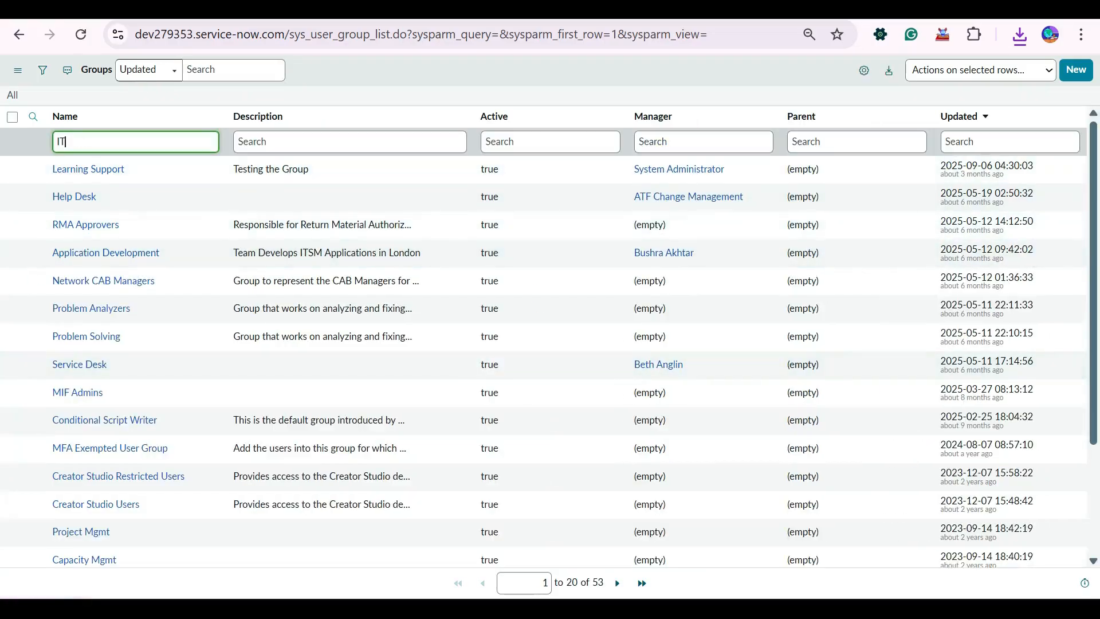
pyautogui.write(' Team')
pyautogui.press('Return')
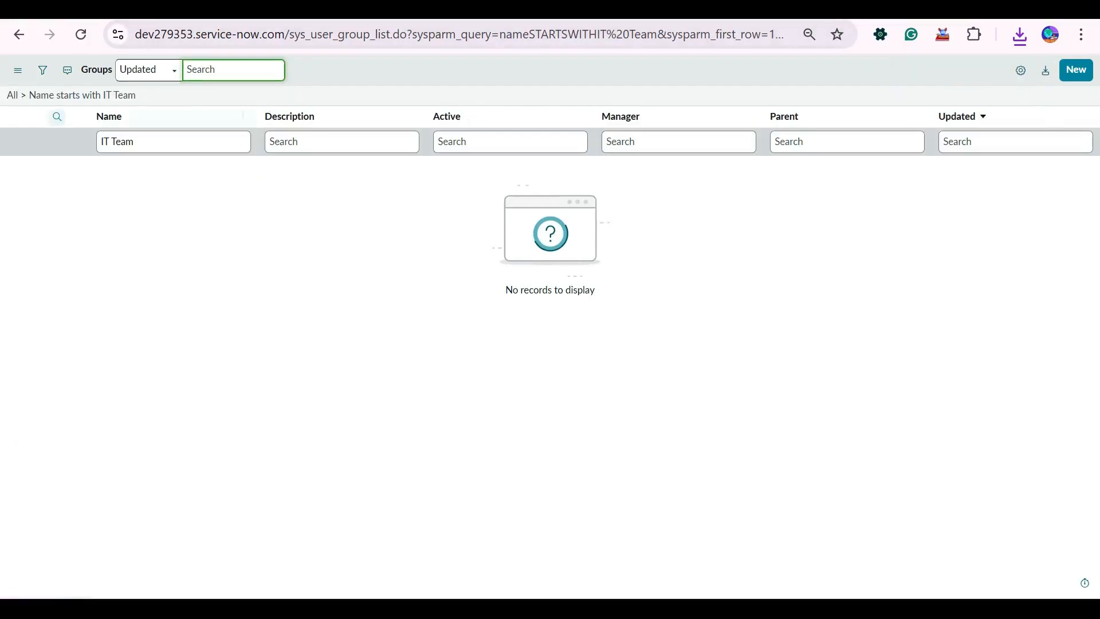
# Clear the name filter and use Import XML on the Groups list to upload the exported group file.
pyautogui.click(13, 95)
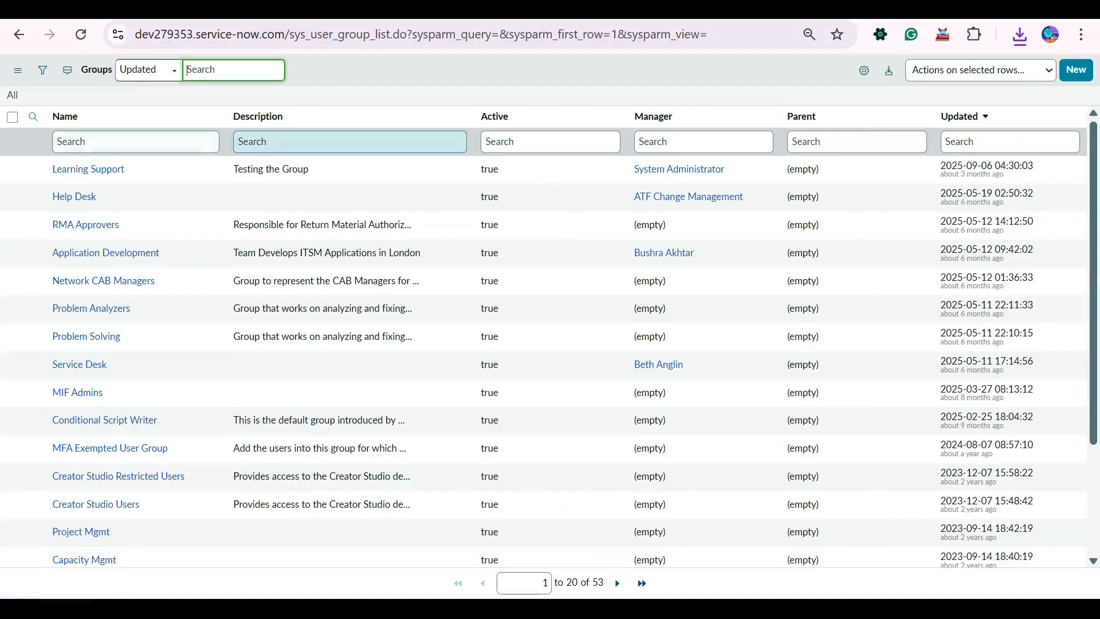
pyautogui.click(135, 141)
pyautogui.rightClick(372, 124)
pyautogui.moveTo(444, 300)
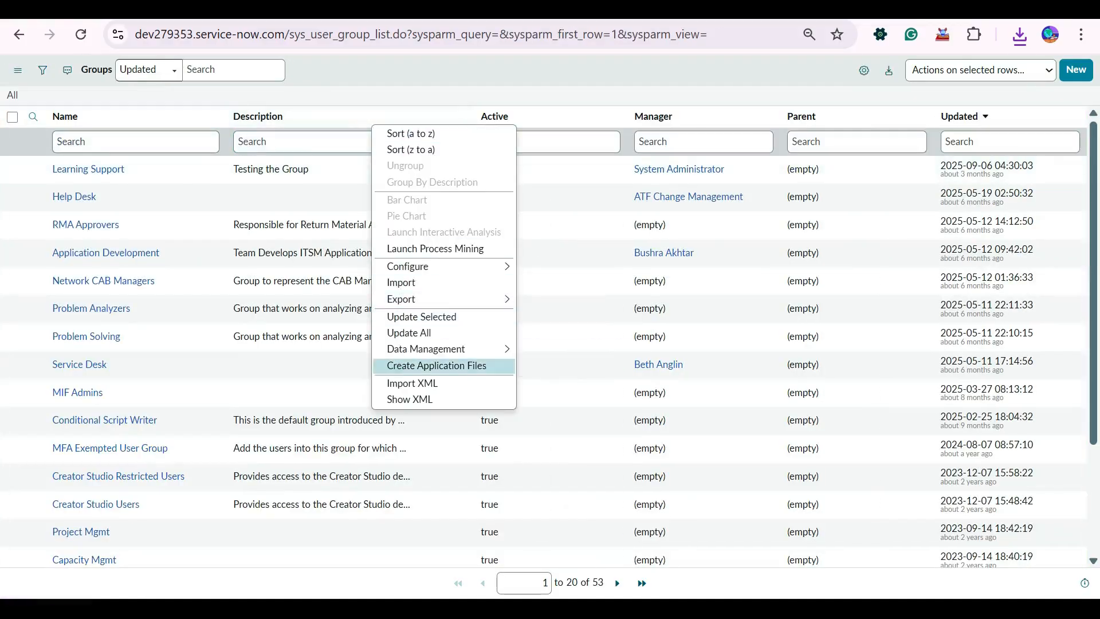
pyautogui.click(412, 382)
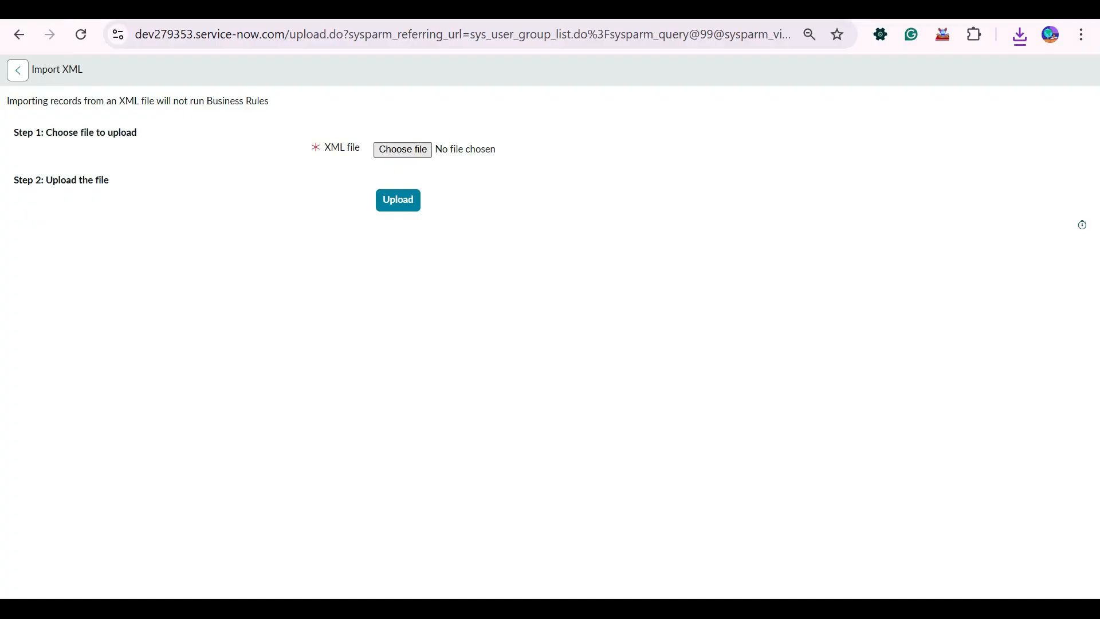
pyautogui.click(403, 150)
pyautogui.click(244, 206)
pyautogui.doubleClick(243, 206)
pyautogui.click(398, 200)
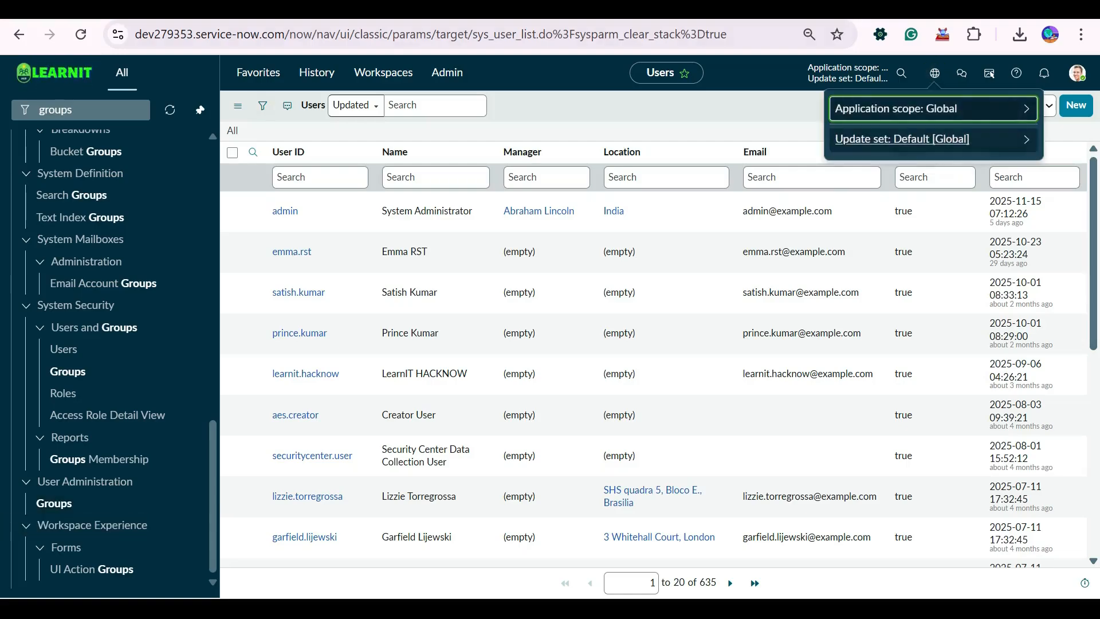
# Open the full Update Sets list from the current Default [Global] update set selection and start a new record.
pyautogui.press('Down')
pyautogui.press('Return')
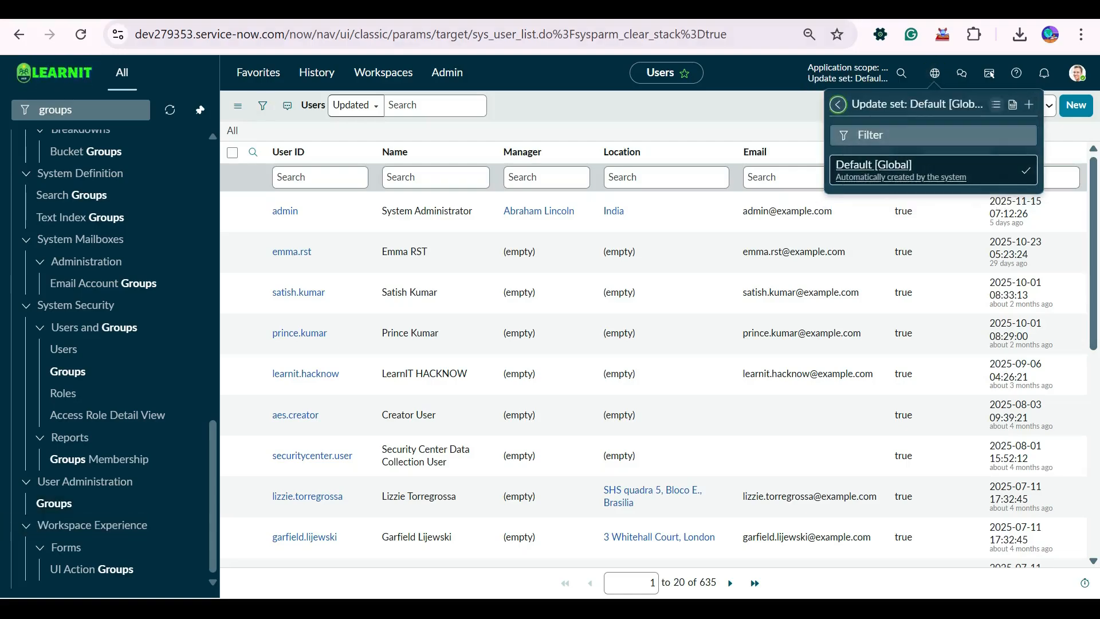
pyautogui.click(997, 105)
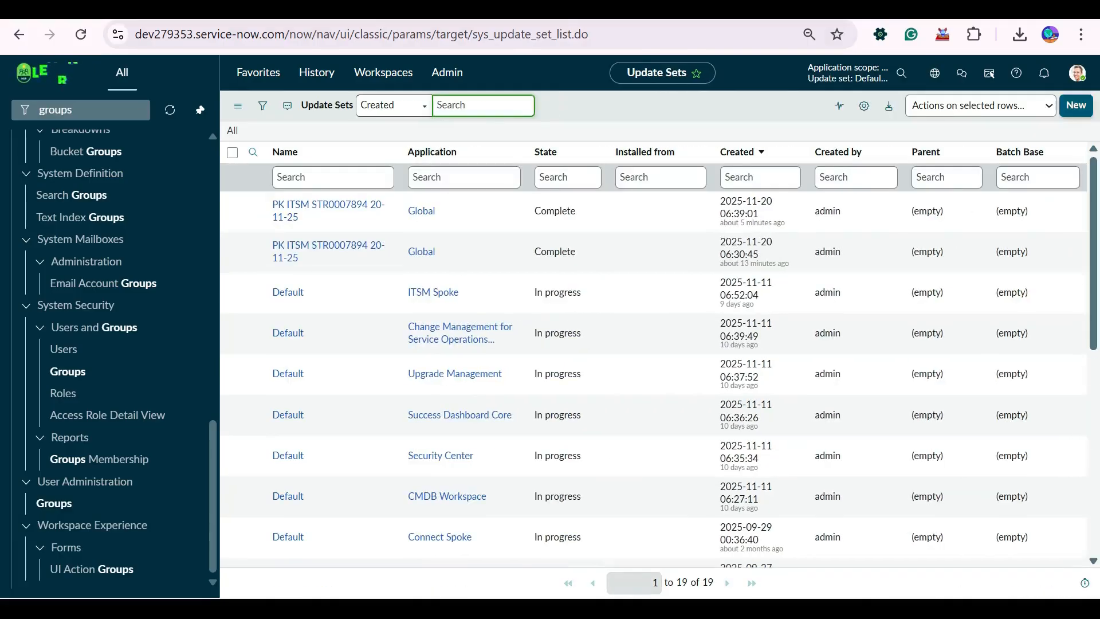
pyautogui.click(1076, 105)
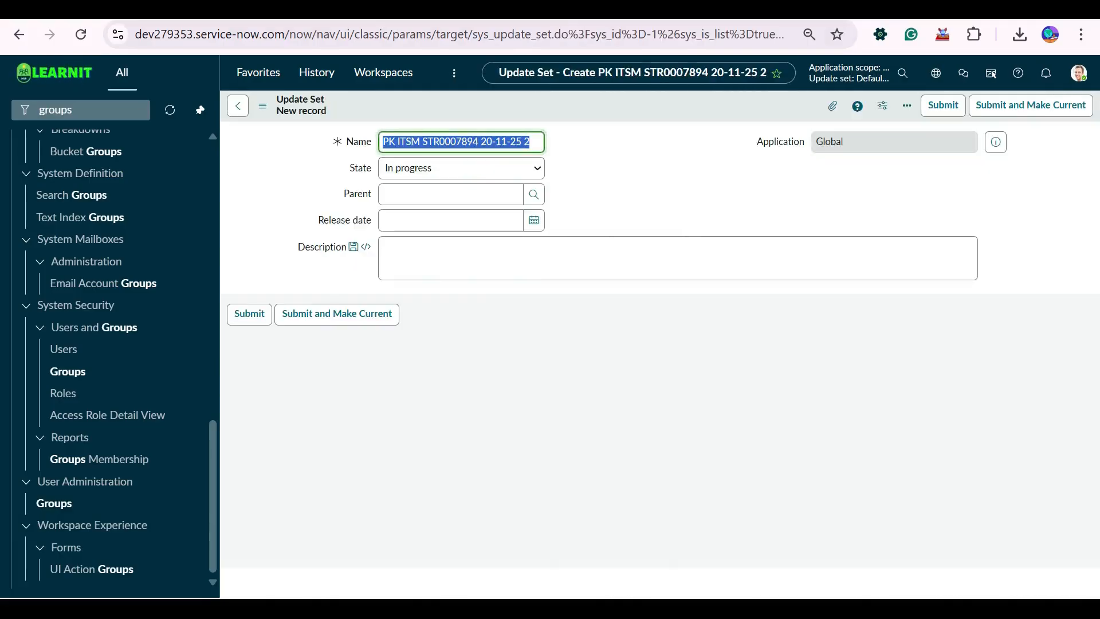
pyautogui.click(532, 142)
pyautogui.press('BackSpace')
pyautogui.press('BackSpace')
pyautogui.write('Report Chnages')
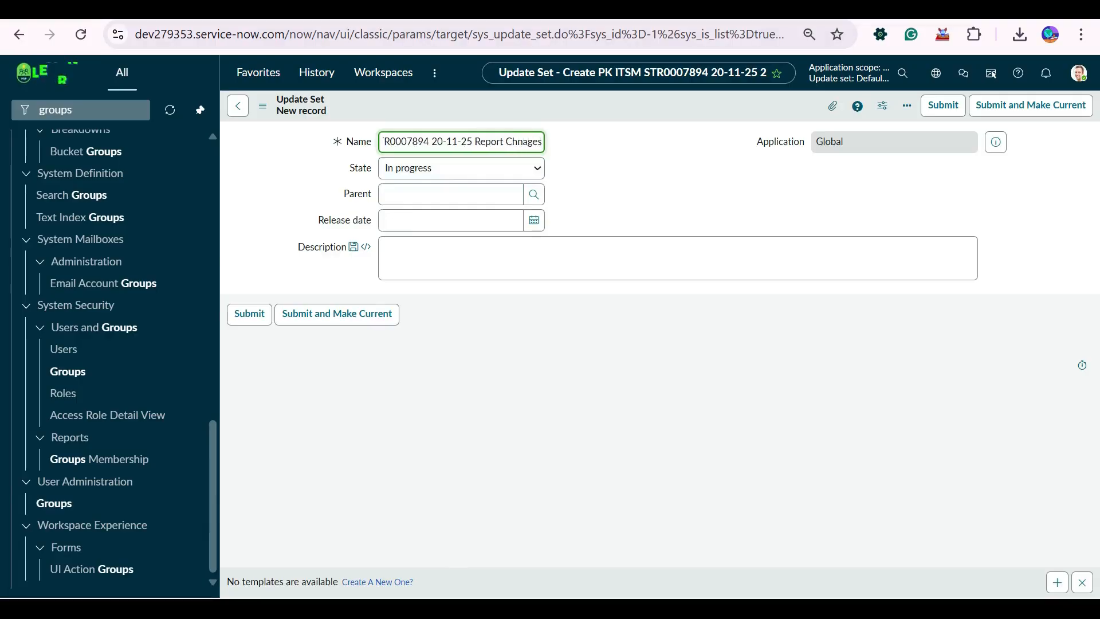
pyautogui.hotkey('shift', 'Left')
pyautogui.hotkey('shift', 'Left')
pyautogui.hotkey('shift', 'Left')
pyautogui.hotkey('shift', 'Left')
pyautogui.press('BackSpace')
pyautogui.press('BackSpace')
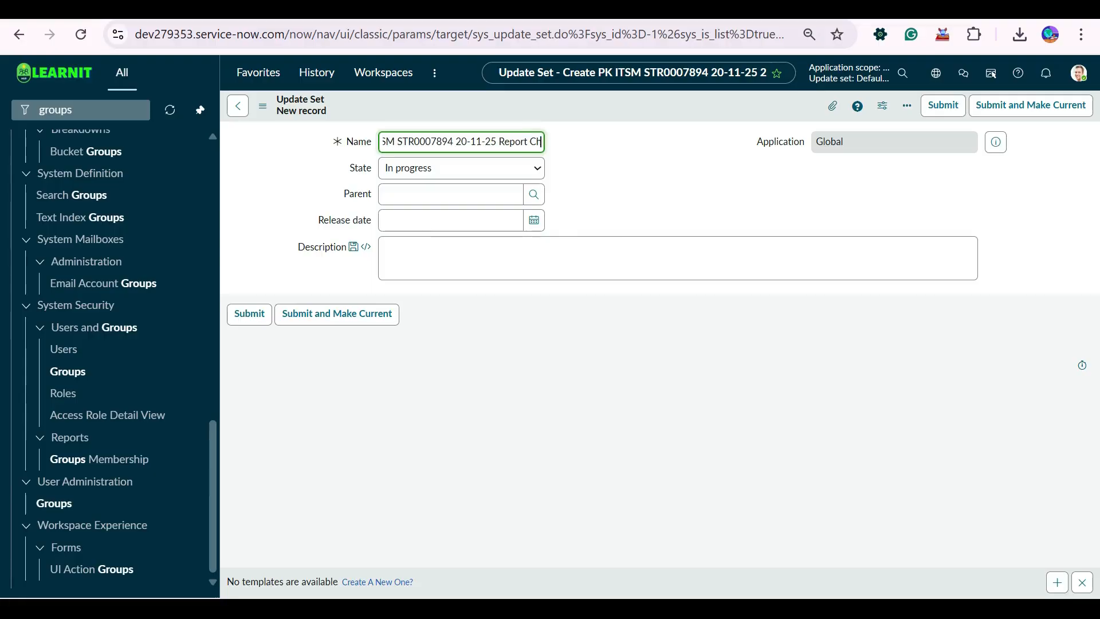
pyautogui.write('anges')
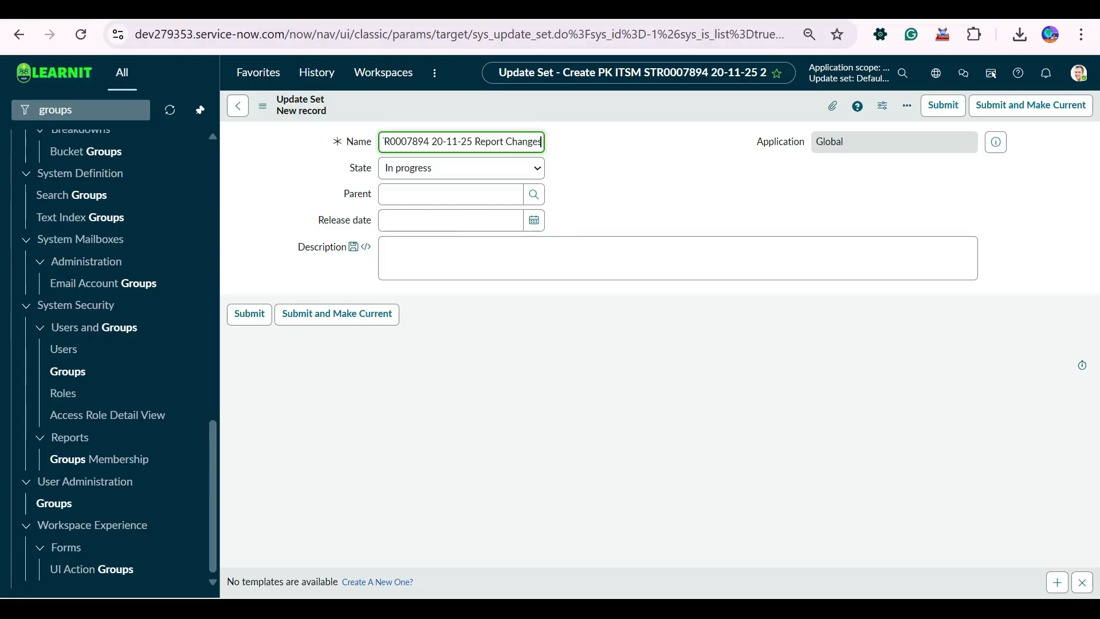
pyautogui.click(337, 314)
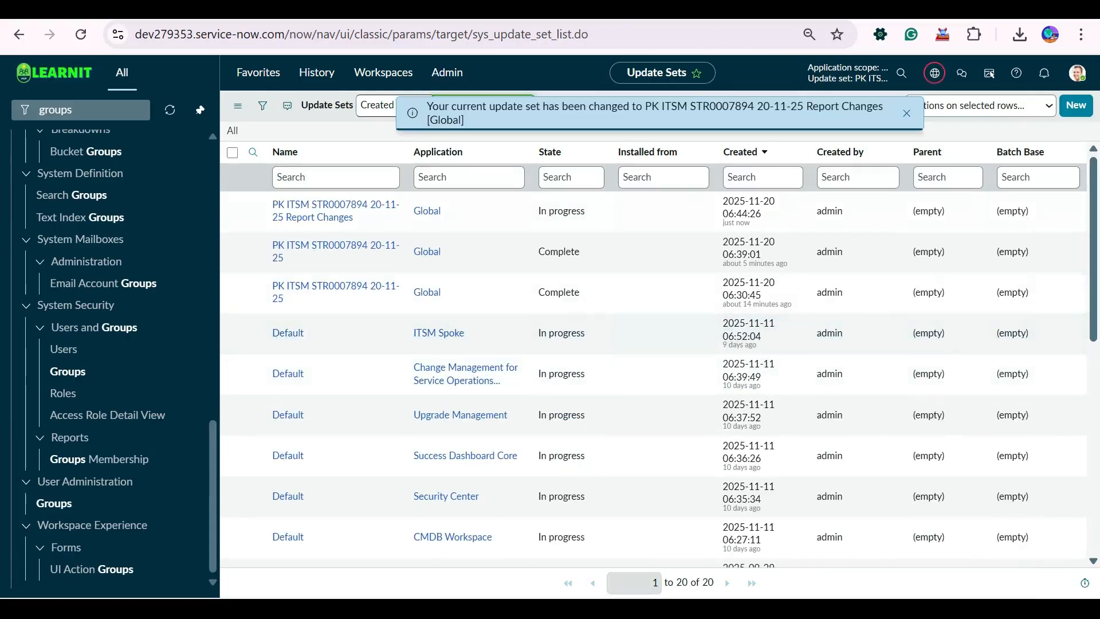
# Search the navigator for "reports" and open the View / Run report list.
pyautogui.hotkey('ctrl', 'a')
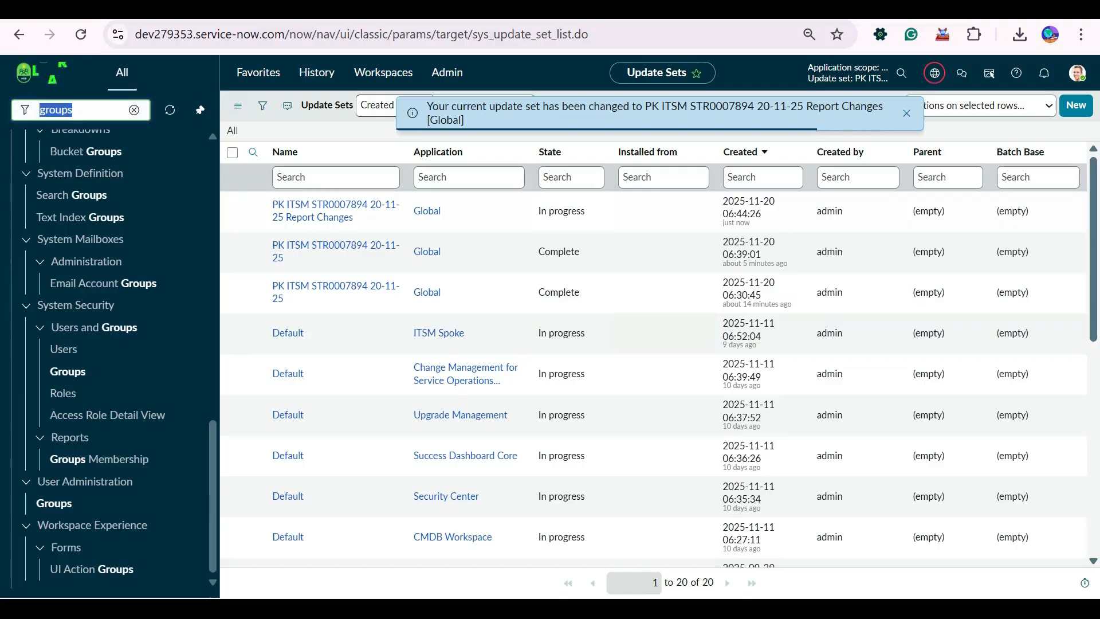
pyautogui.write('reports')
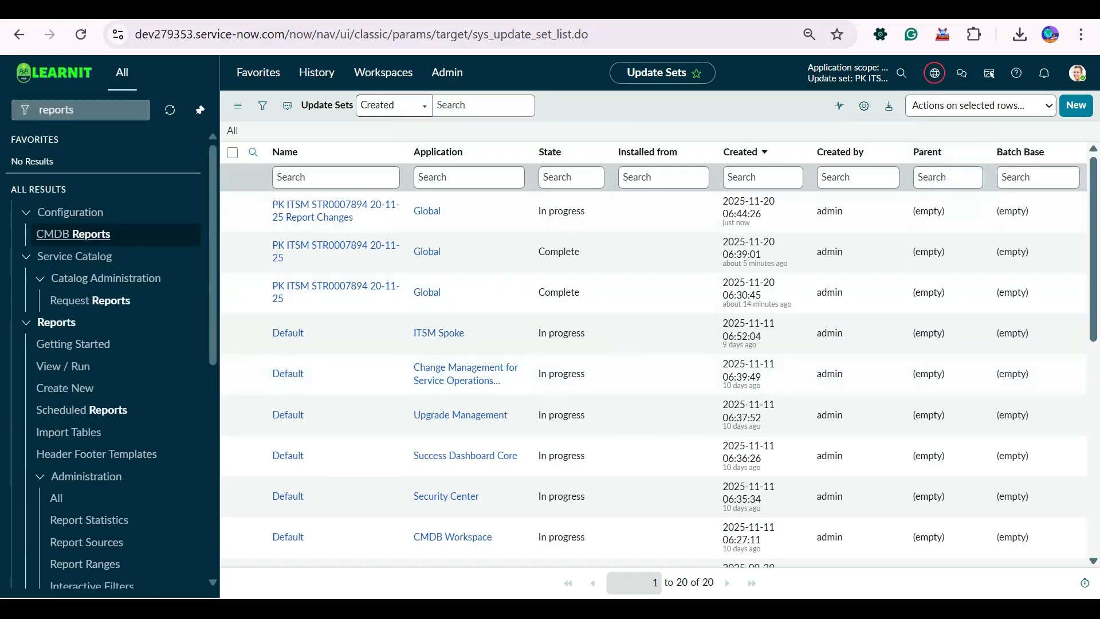
pyautogui.click(63, 366)
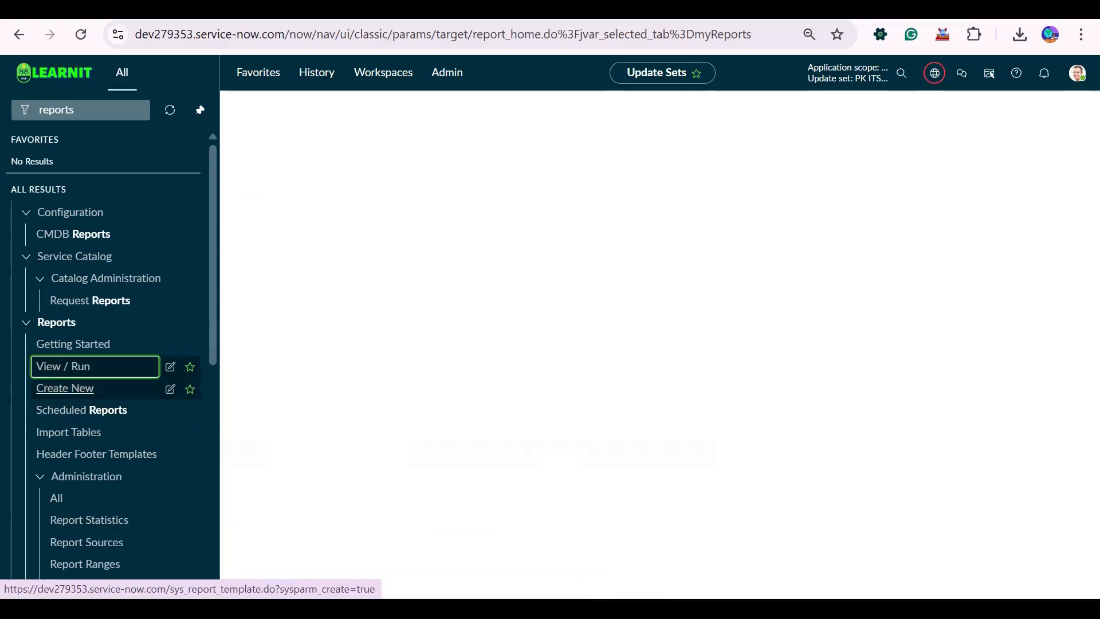
pyautogui.click(64, 388)
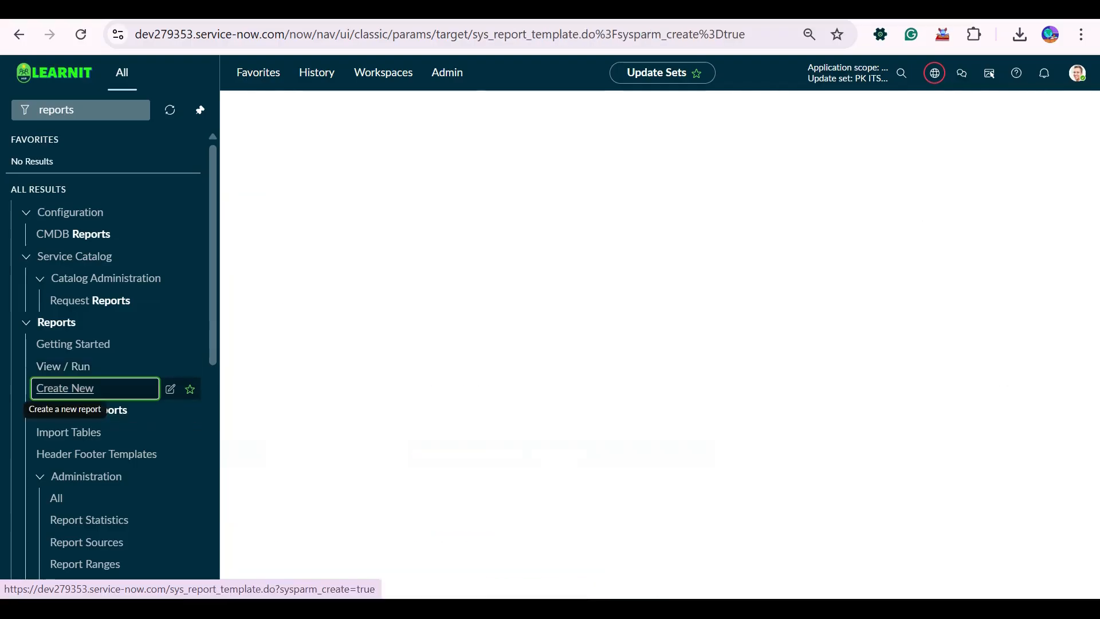
pyautogui.click(63, 366)
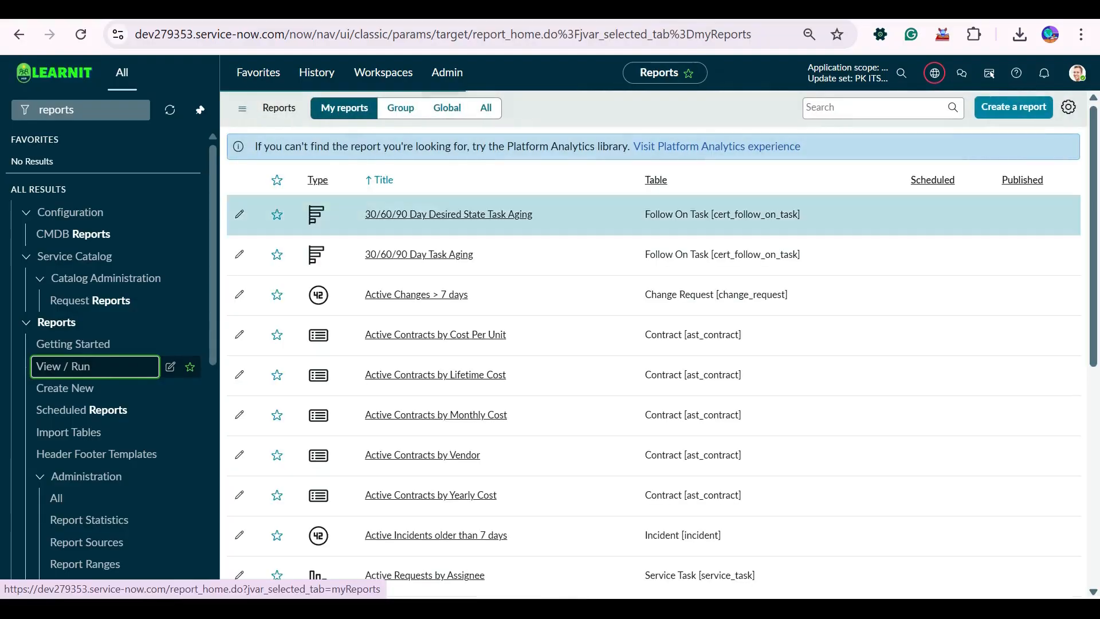
# Browse the My reports list and open the "Active Incidents older than 7 days" report.
pyautogui.scroll(-5, 653, 344)
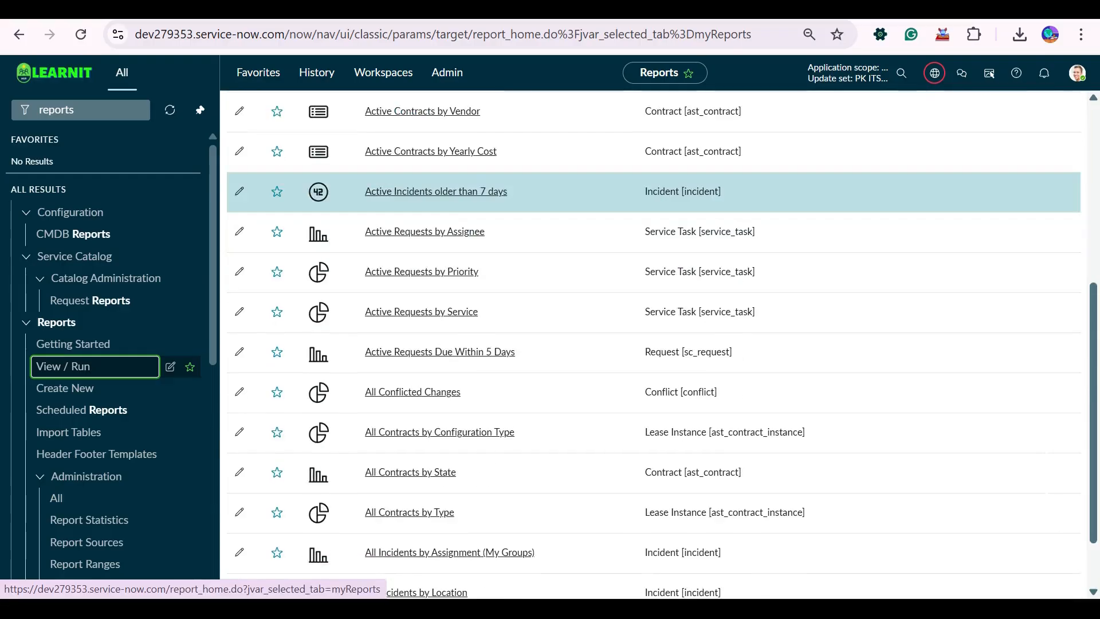
pyautogui.scroll(5, 654, 344)
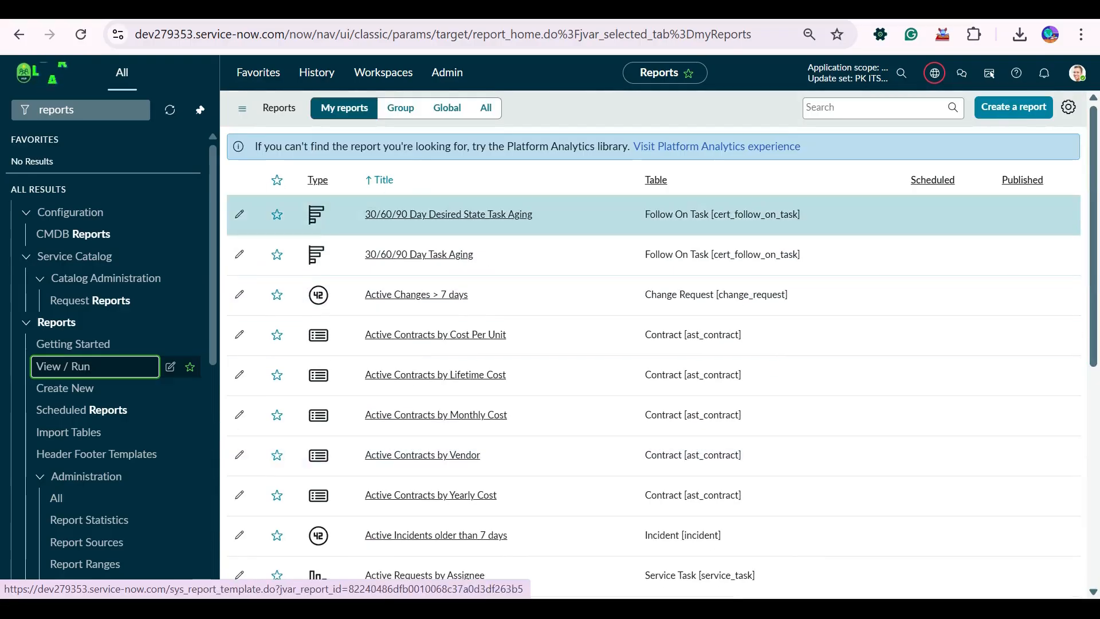
pyautogui.scroll(-3, 435, 403)
pyautogui.click(436, 363)
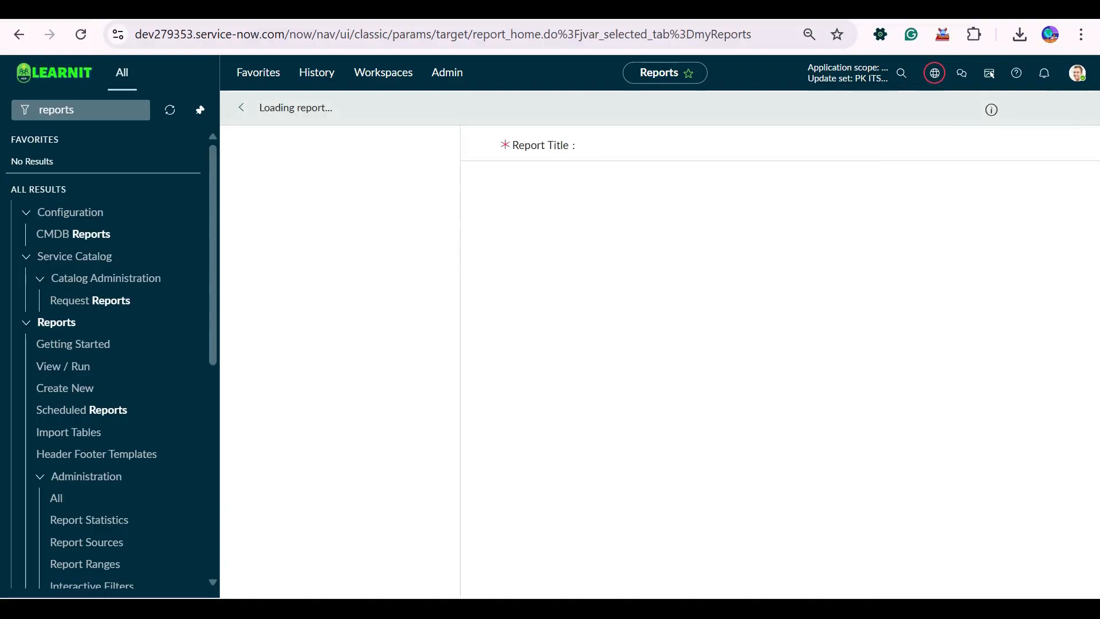
pyautogui.click(934, 73)
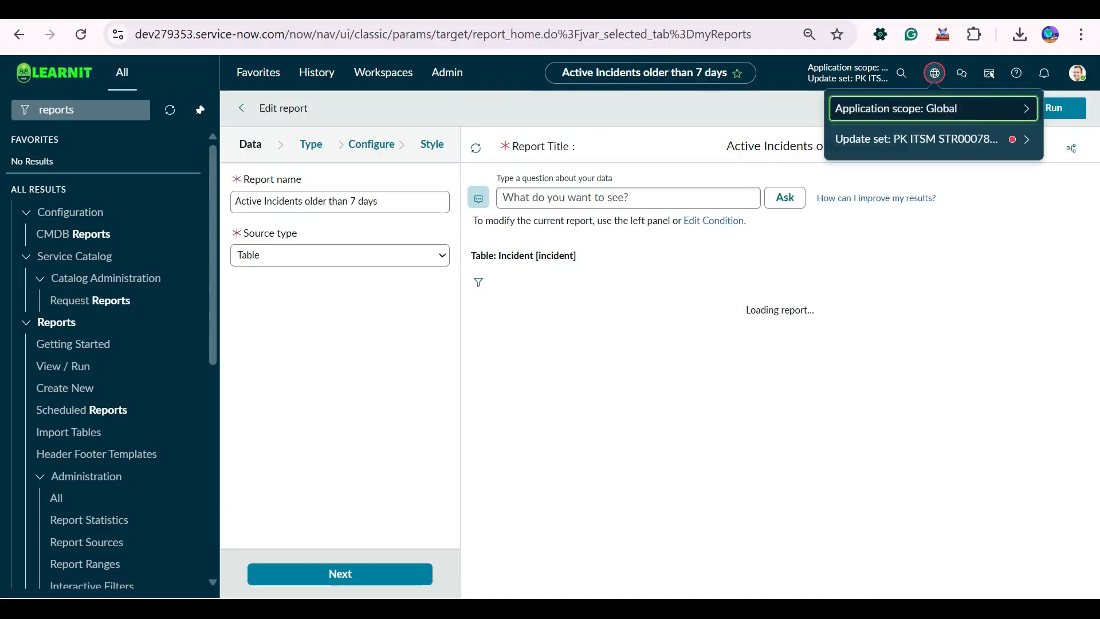
pyautogui.click(917, 139)
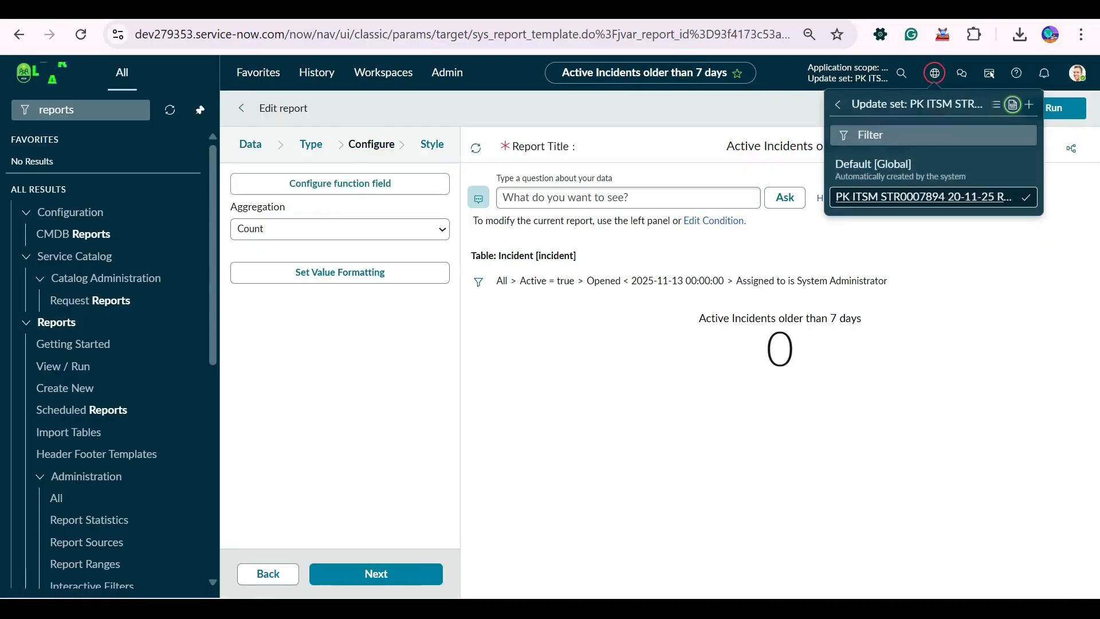
pyautogui.click(1013, 105)
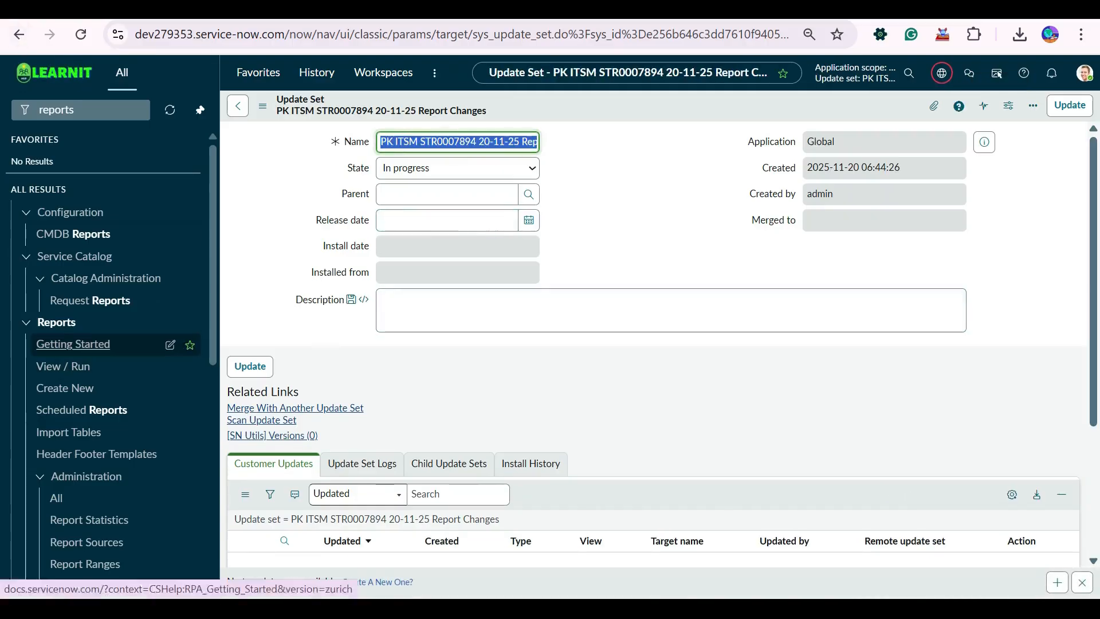
# Open the View / Run report list in a separate tab and open "Active Incidents older than 7 days" for editing.
pyautogui.click(63, 366)
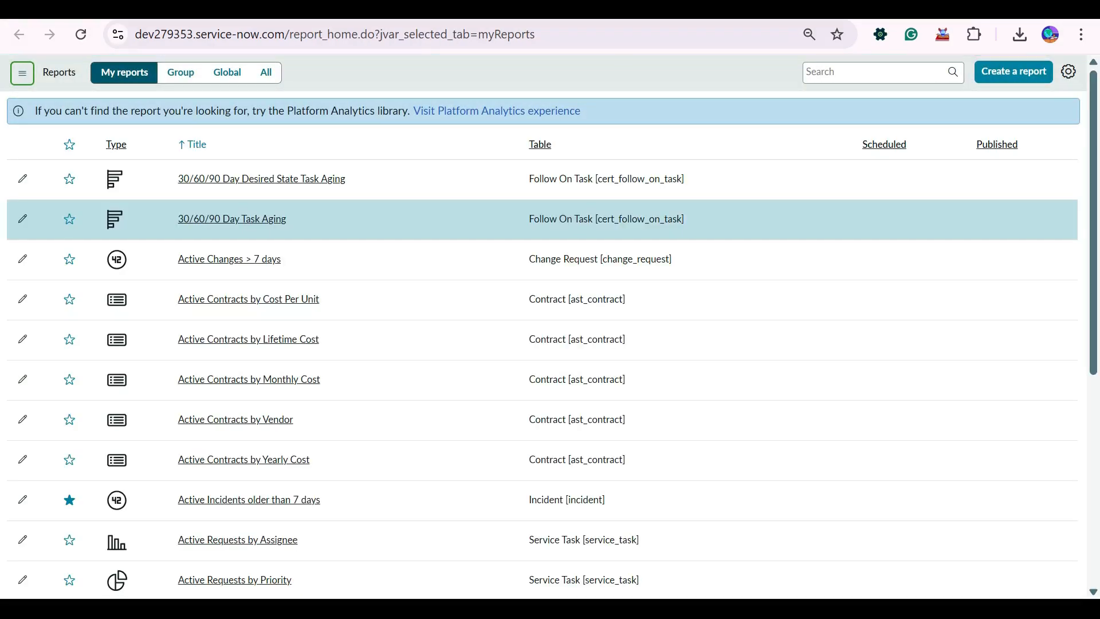
pyautogui.click(249, 500)
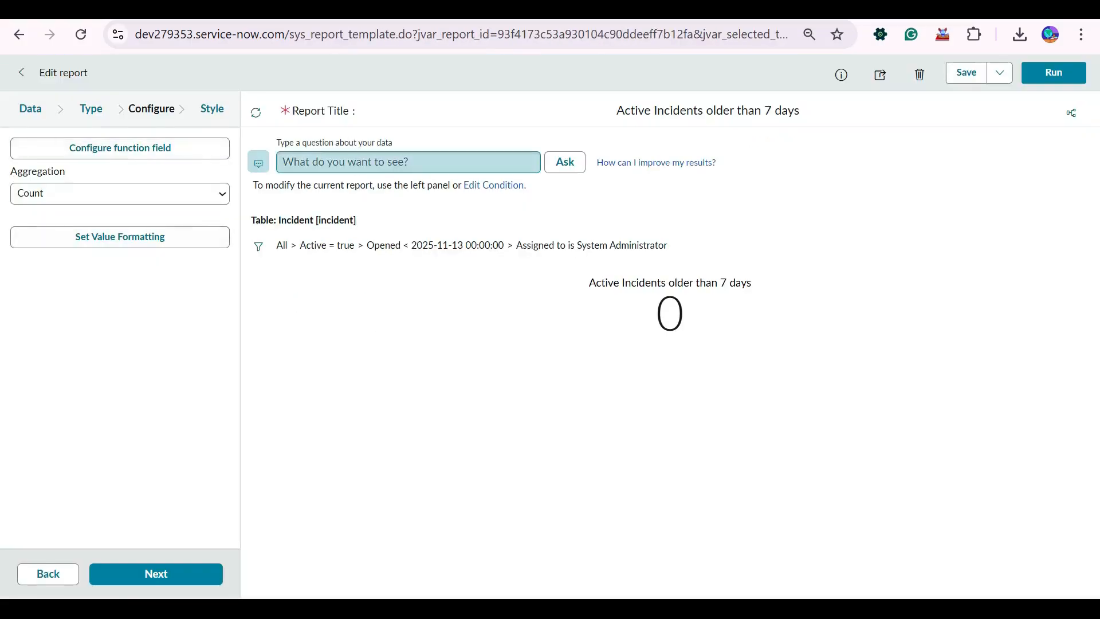
pyautogui.click(408, 162)
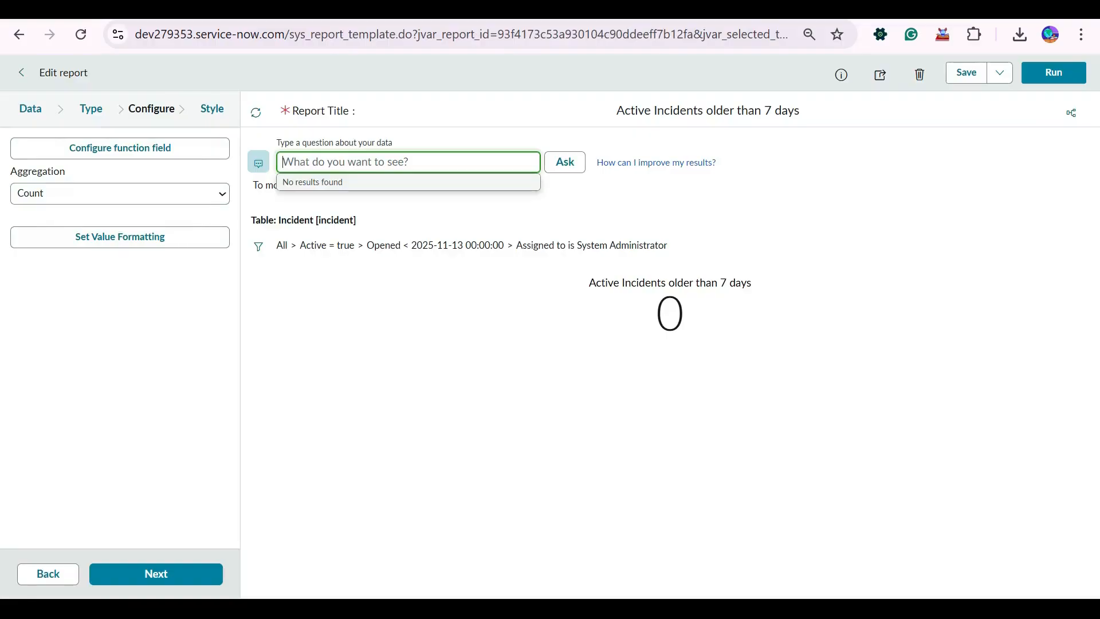
pyautogui.click(120, 344)
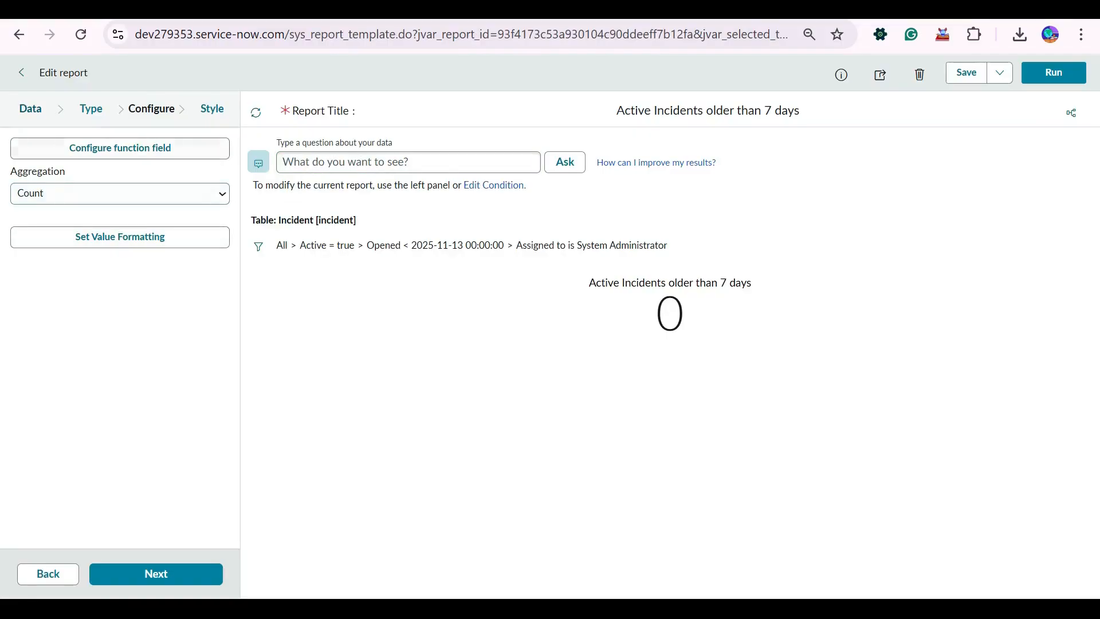
# Examine the Data, Type, Configure, Style and Sharing settings of the "Active Incidents older than 7 days" report.
pyautogui.click(30, 108)
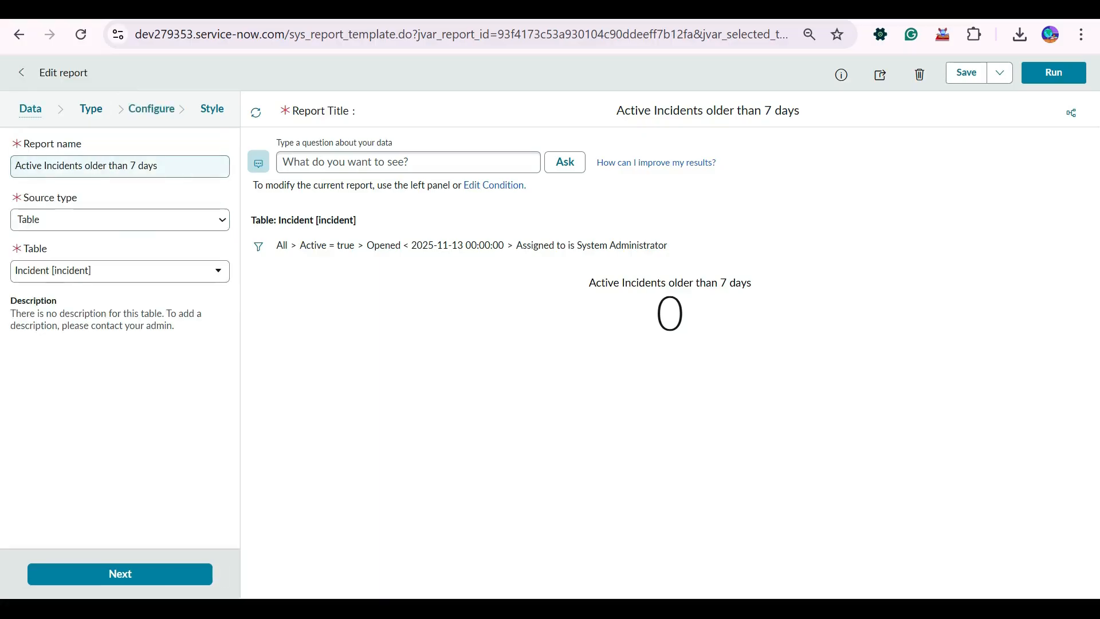
pyautogui.click(91, 109)
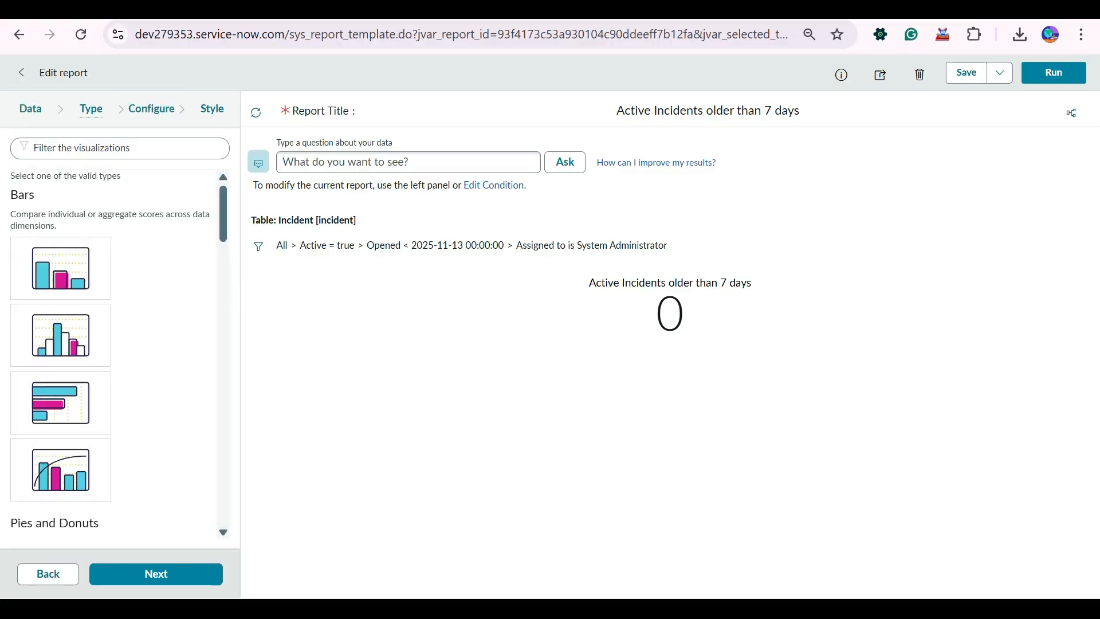
pyautogui.click(151, 109)
pyautogui.click(91, 109)
pyautogui.click(30, 108)
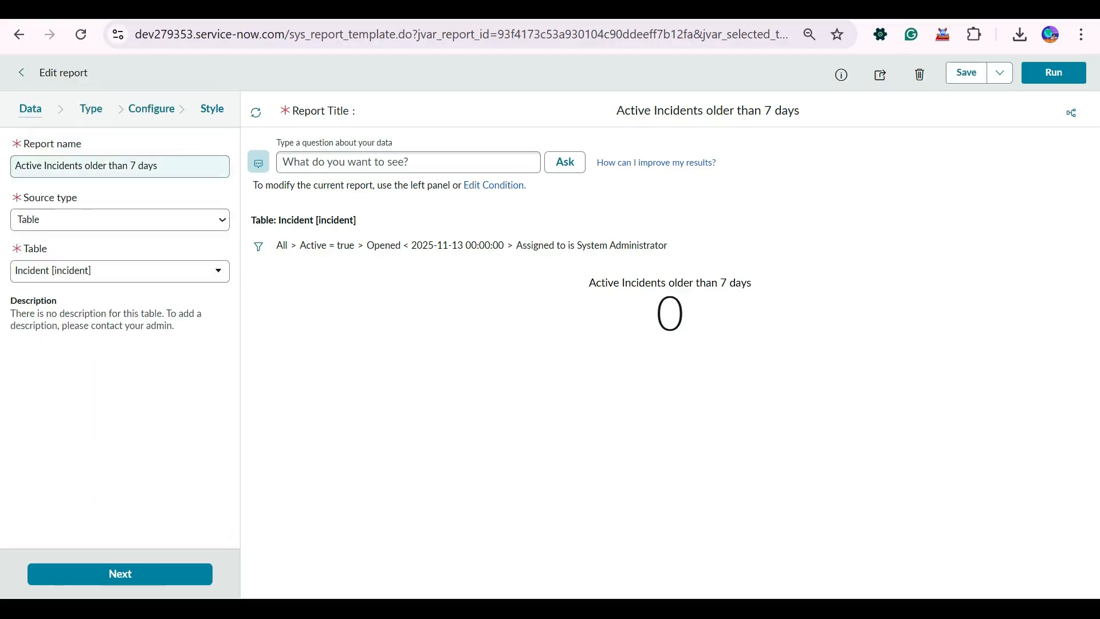
pyautogui.click(119, 574)
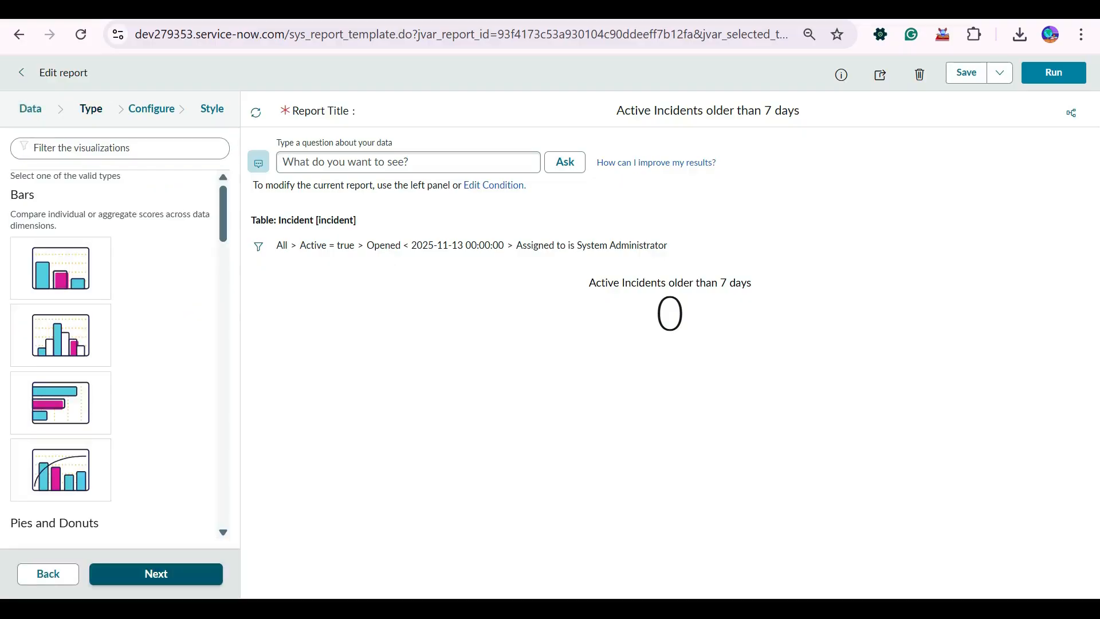
pyautogui.scroll(-6, 120, 367)
pyautogui.scroll(6, 120, 355)
pyautogui.scroll(-20, 119, 355)
pyautogui.scroll(-3, 120, 355)
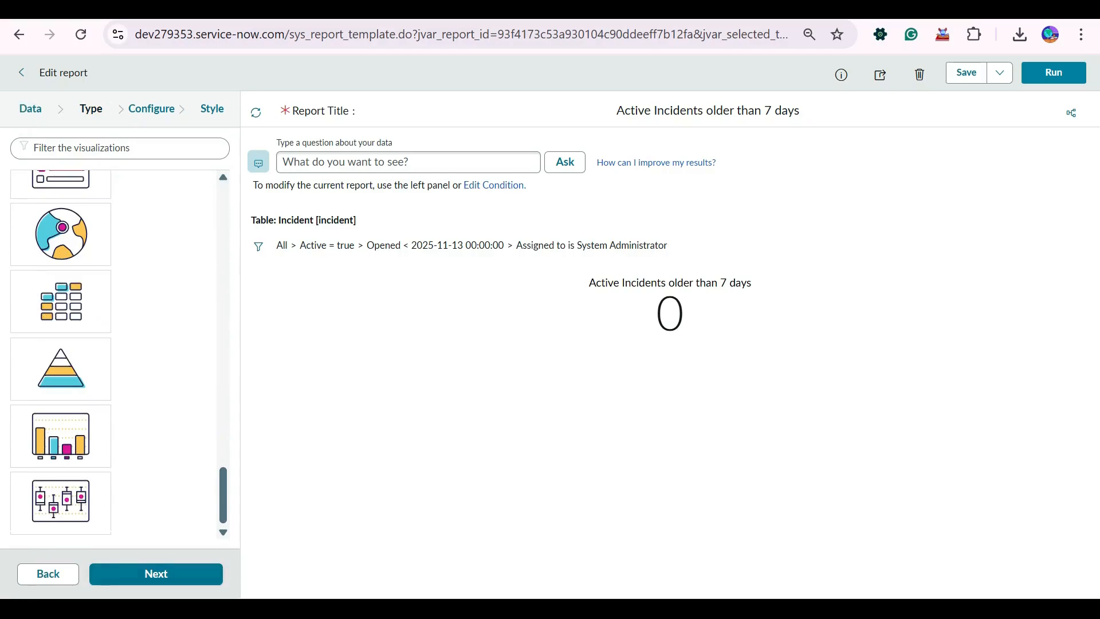
pyautogui.click(156, 574)
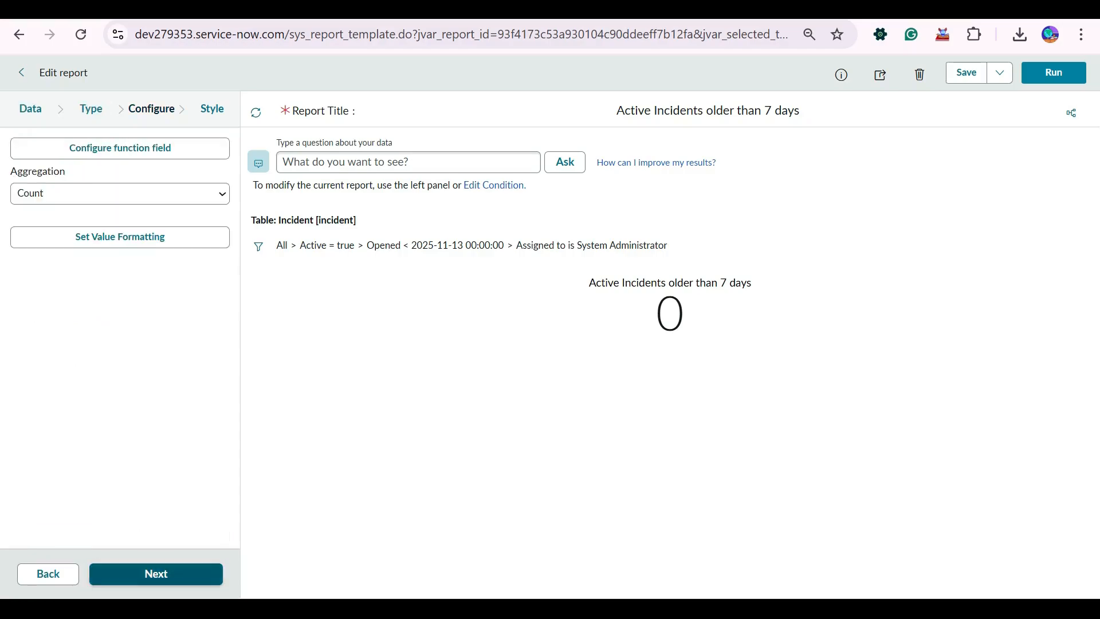
pyautogui.click(156, 573)
pyautogui.click(156, 574)
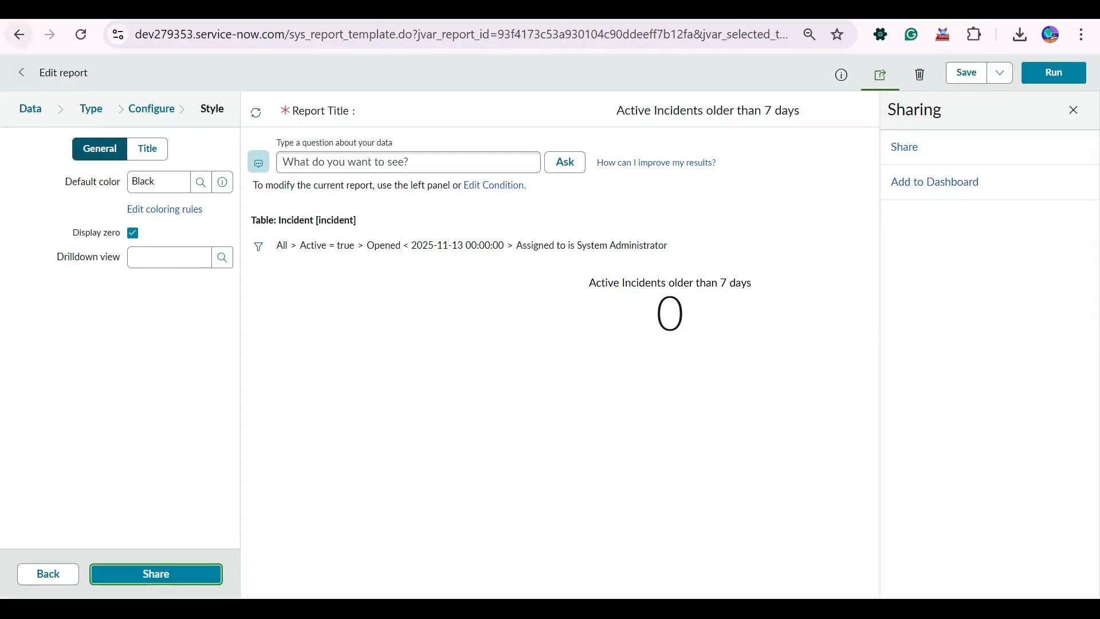
# Return to the My reports list and open the "All Incidents by Location" report in a separate tab.
pyautogui.hotkey('alt', 'Left')
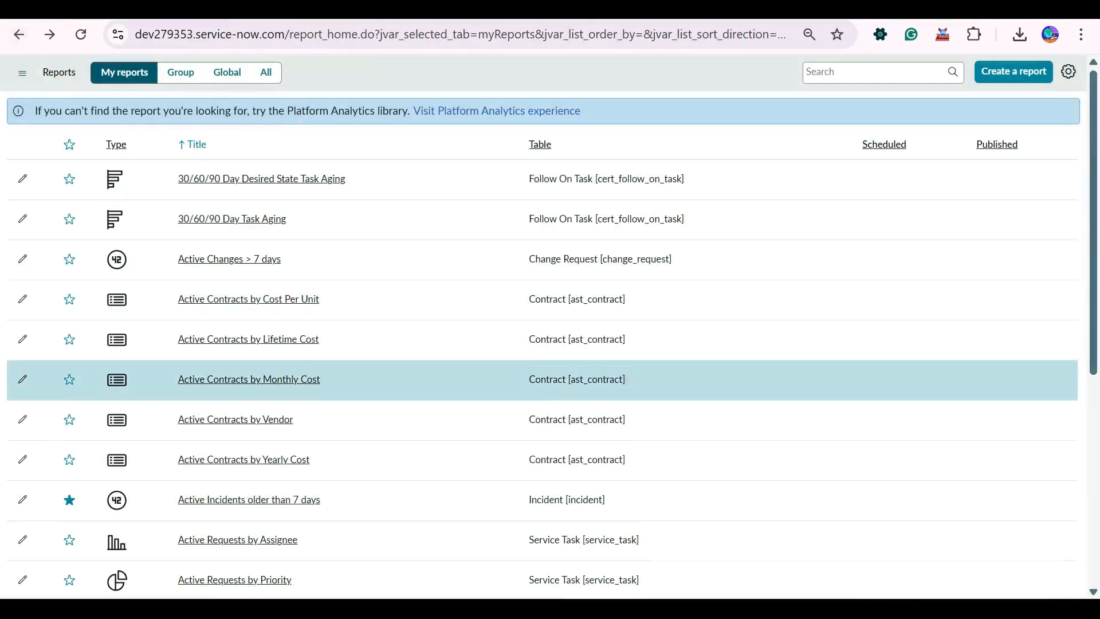
pyautogui.scroll(-5, 550, 401)
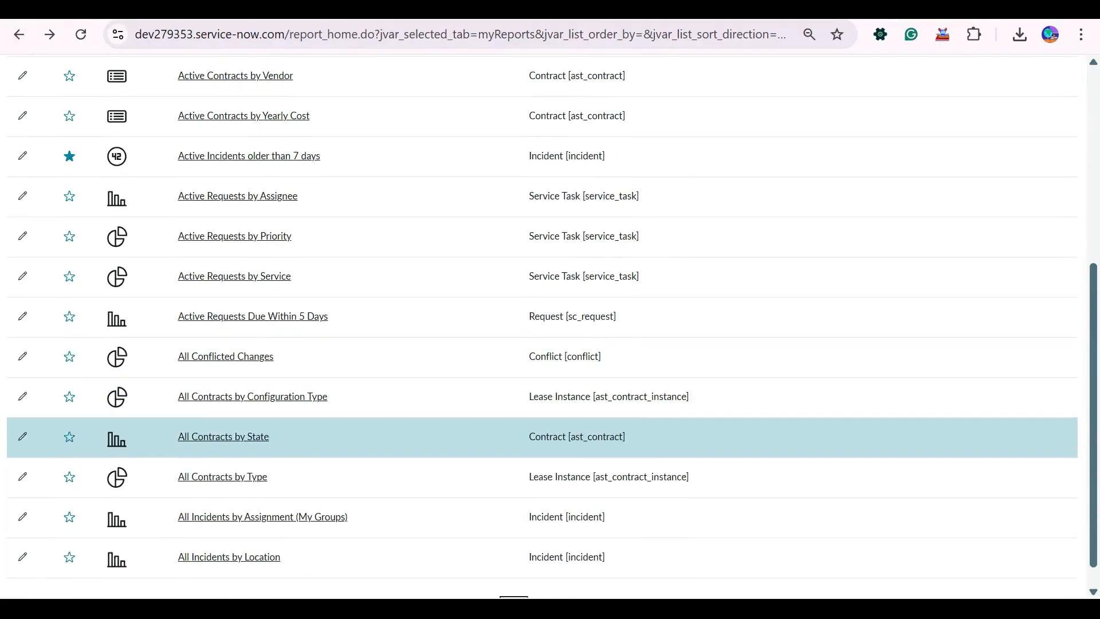
pyautogui.scroll(-1, 551, 521)
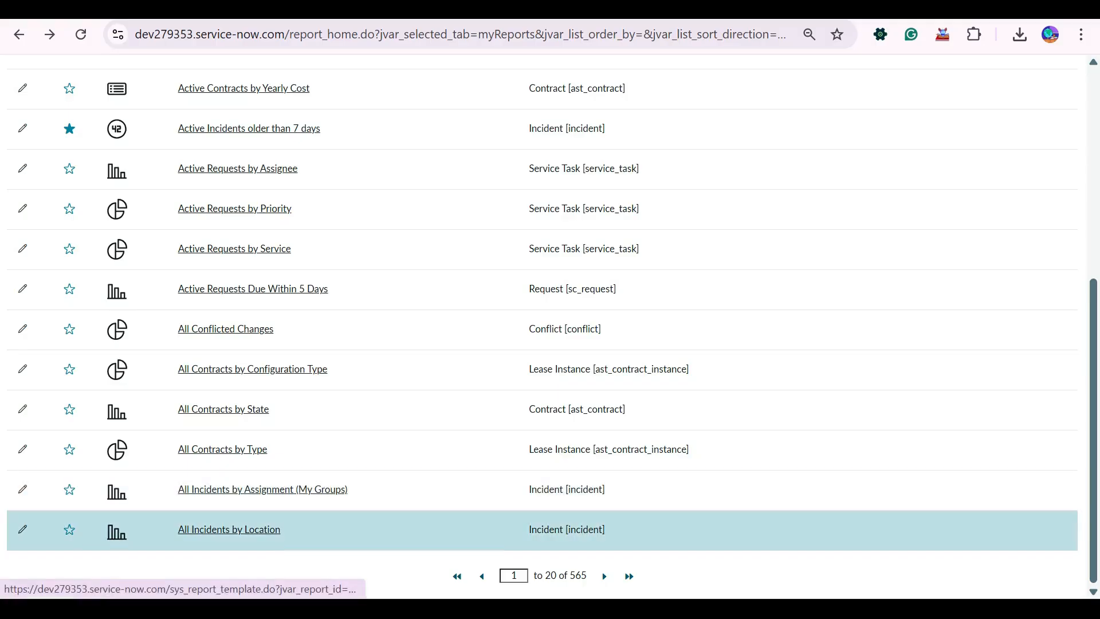
pyautogui.click(230, 529)
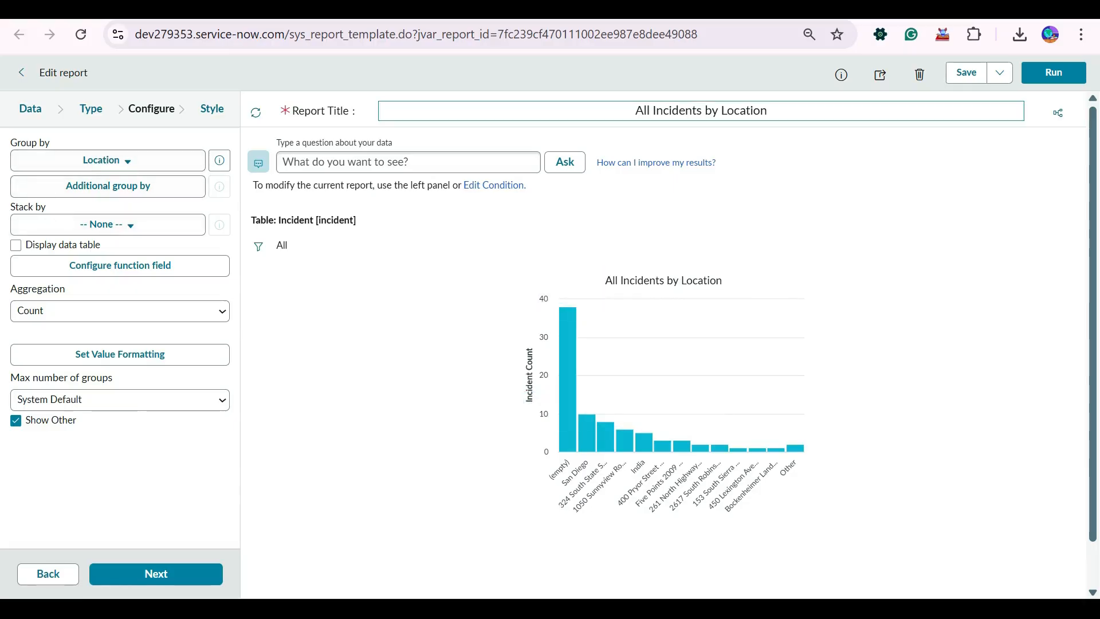
# Change the report title to "All Incidents by Location Changed" and save the report.
pyautogui.click(769, 111)
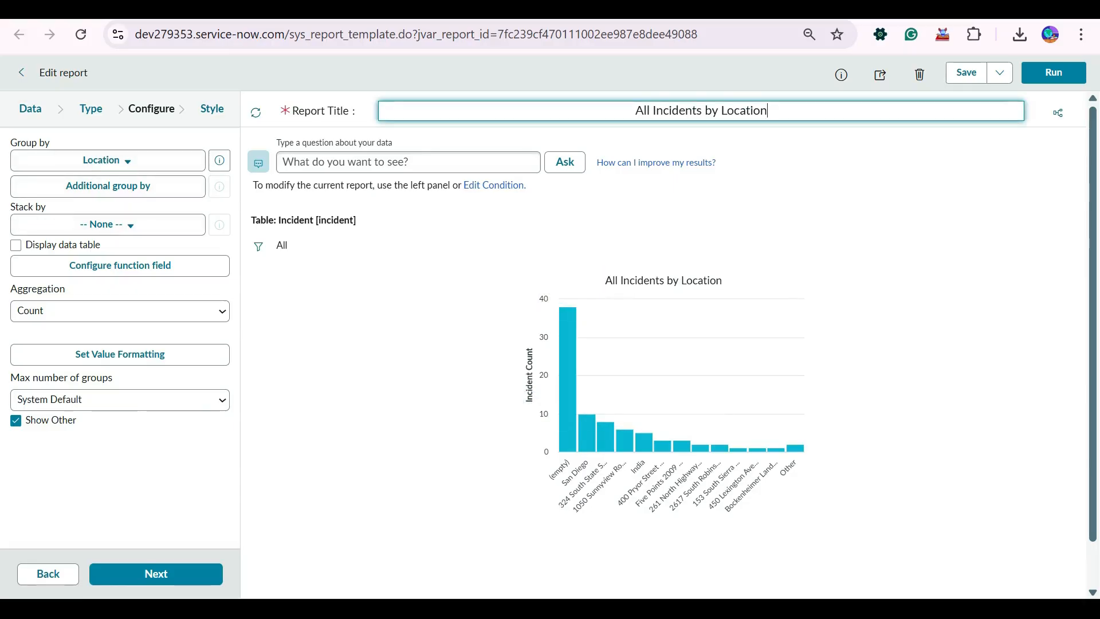
pyautogui.write('Changed')
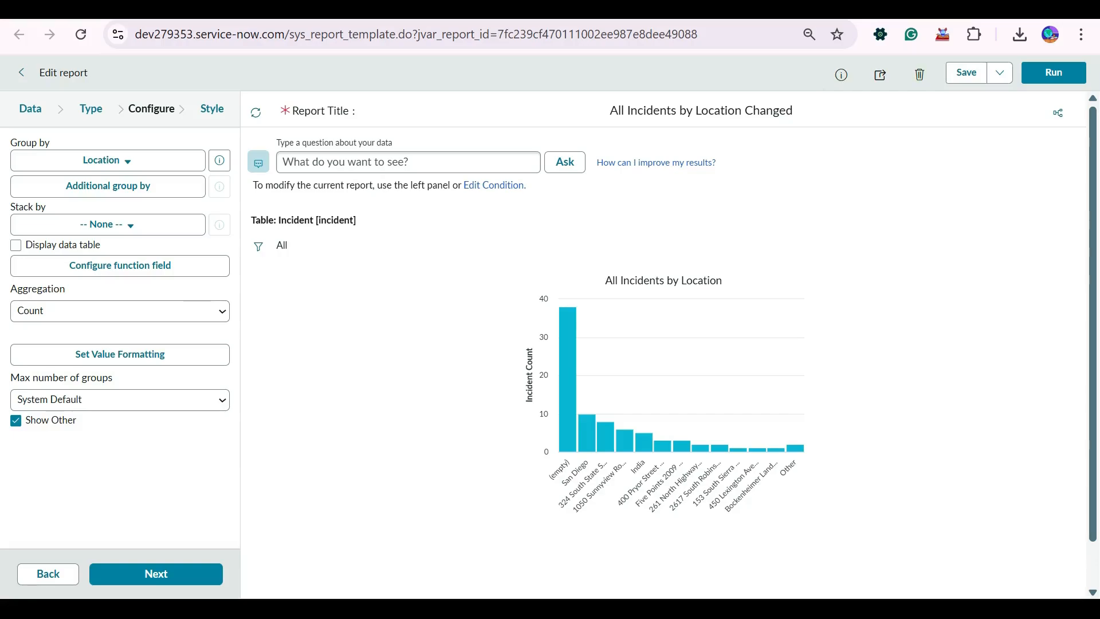
pyautogui.click(968, 72)
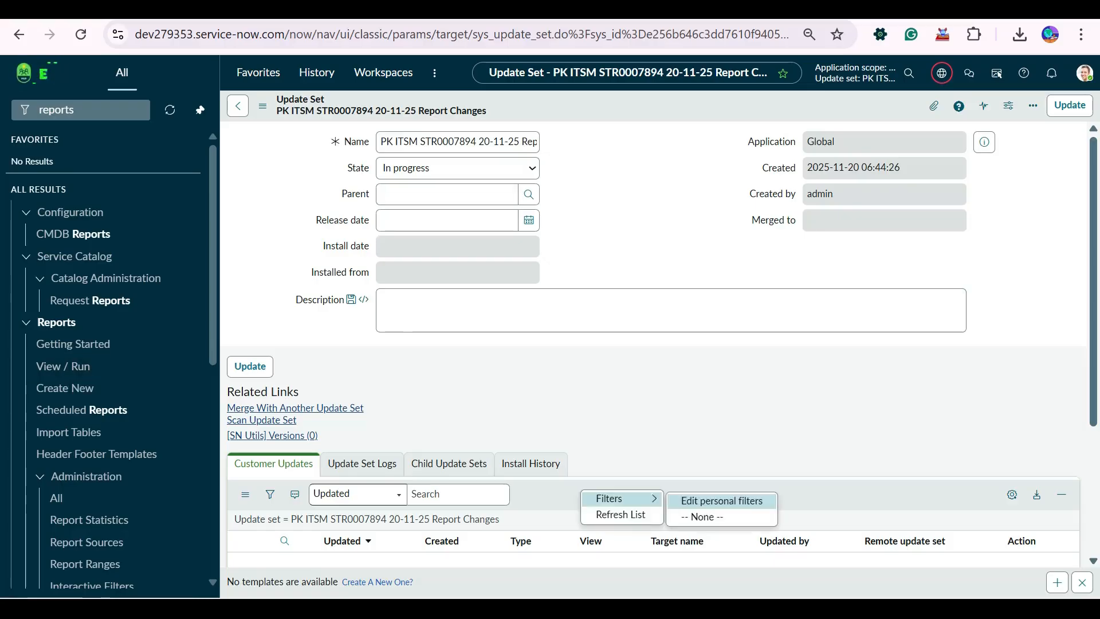
# Refresh the Customer Updates of the Report Changes update set and examine the entries captured for the renamed report.
pyautogui.scroll(-3, 653, 344)
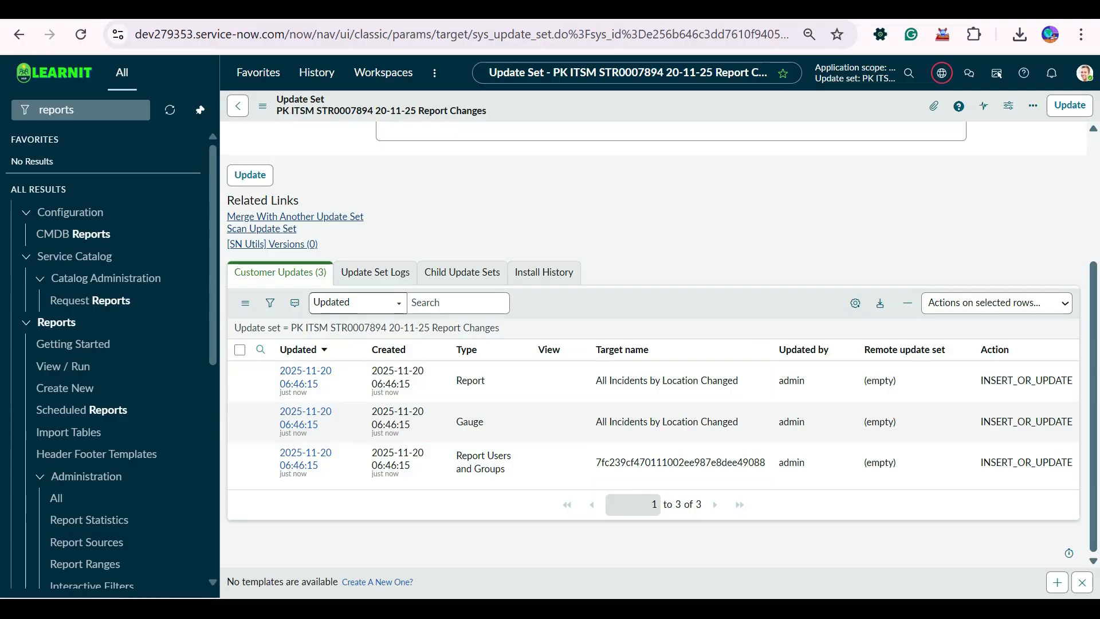
pyautogui.scroll(4, 653, 310)
pyautogui.scroll(-4, 653, 309)
pyautogui.scroll(4, 653, 310)
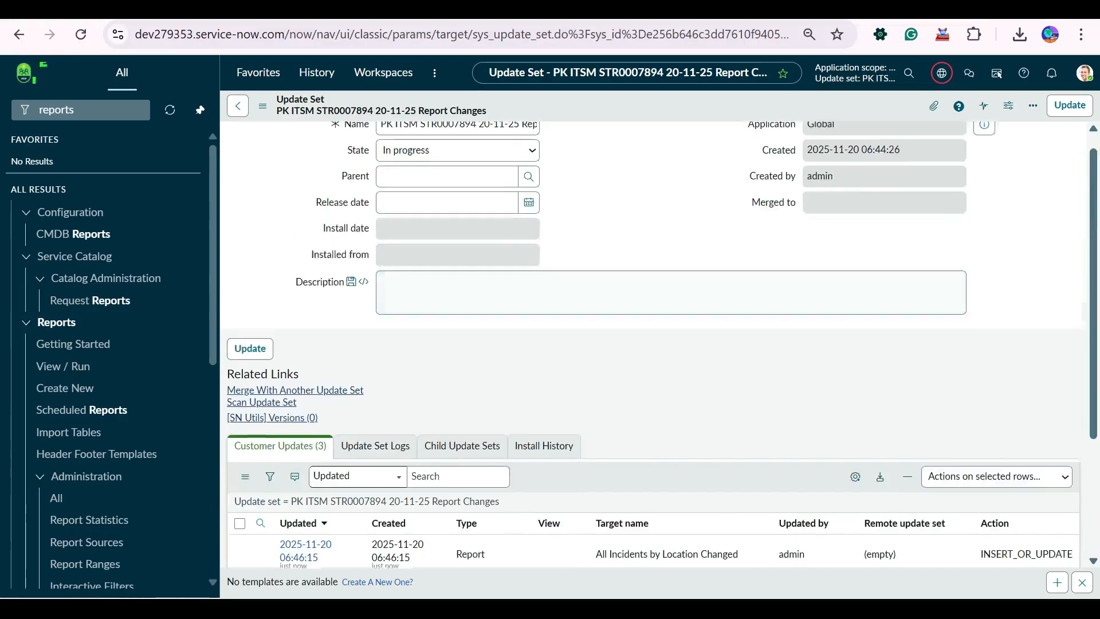
pyautogui.scroll(-4, 653, 310)
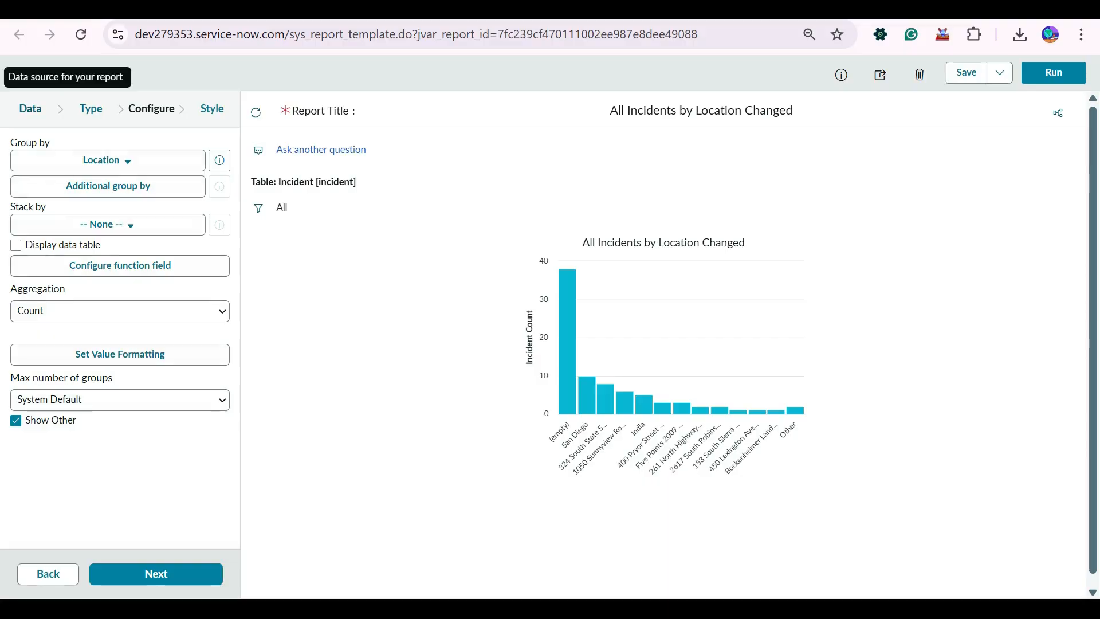
# Review the Data, Type and Configure settings of "All Incidents by Location Changed", and return to the My reports list.
pyautogui.click(30, 109)
pyautogui.click(91, 109)
pyautogui.click(31, 109)
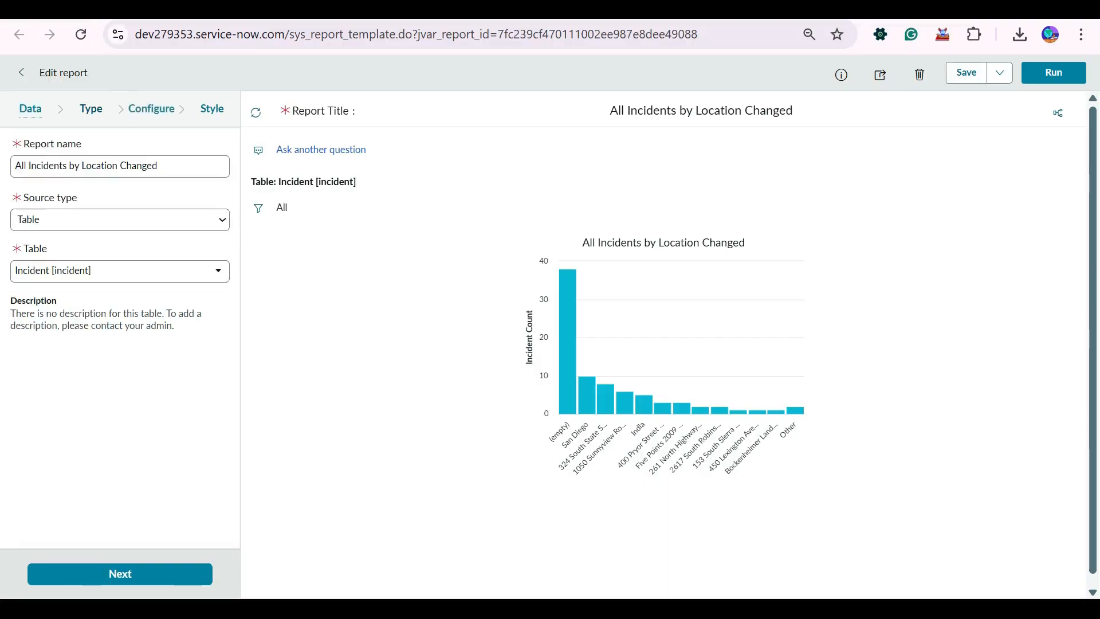
pyautogui.click(151, 109)
pyautogui.click(31, 109)
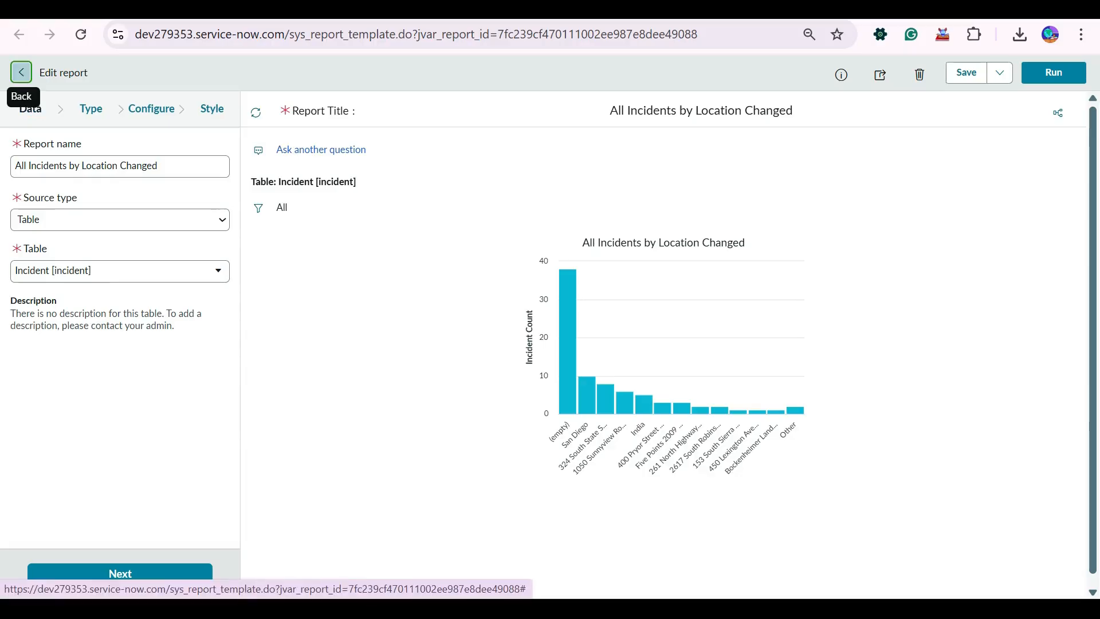
pyautogui.click(21, 73)
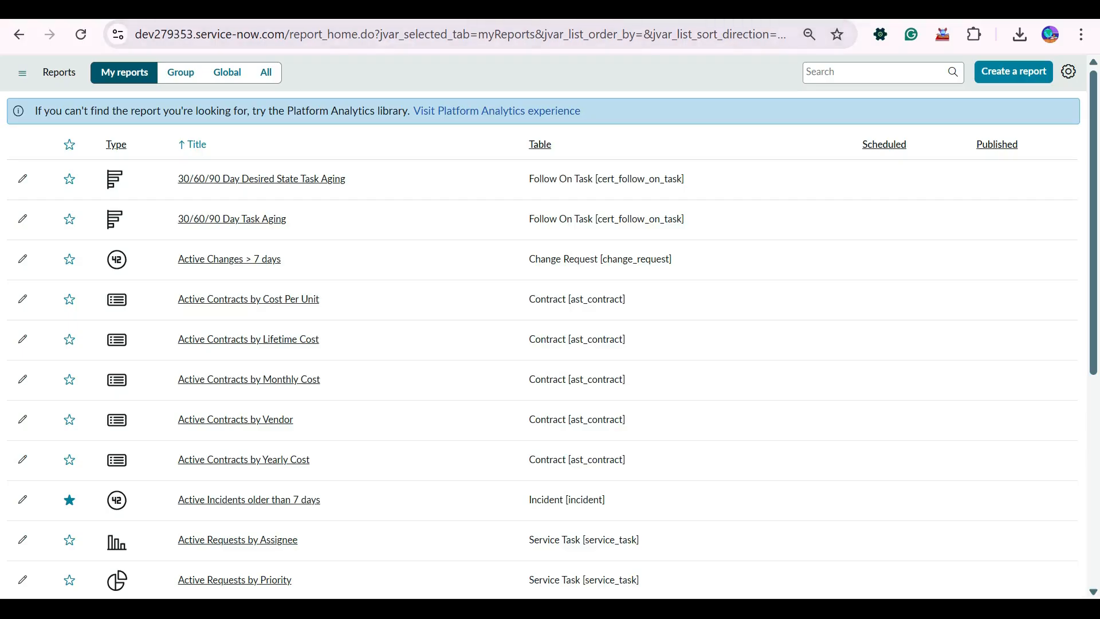
# Compare the title of the All Incidents by Location report in the My reports lists of both instances, and show the next page of reports.
pyautogui.scroll(-6, 550, 218)
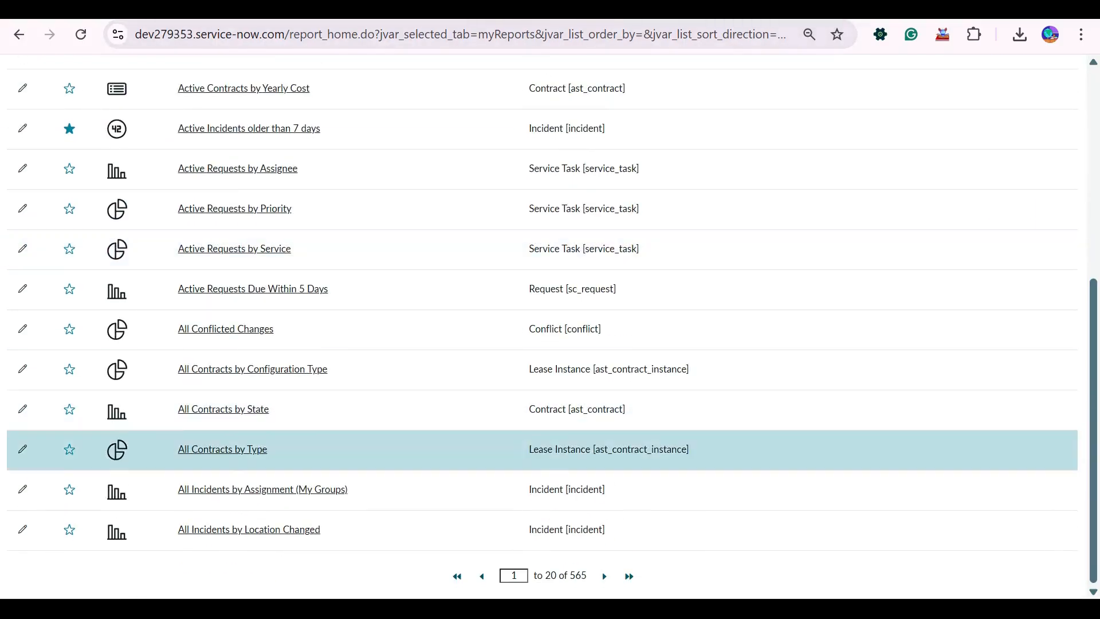
pyautogui.scroll(6, 551, 321)
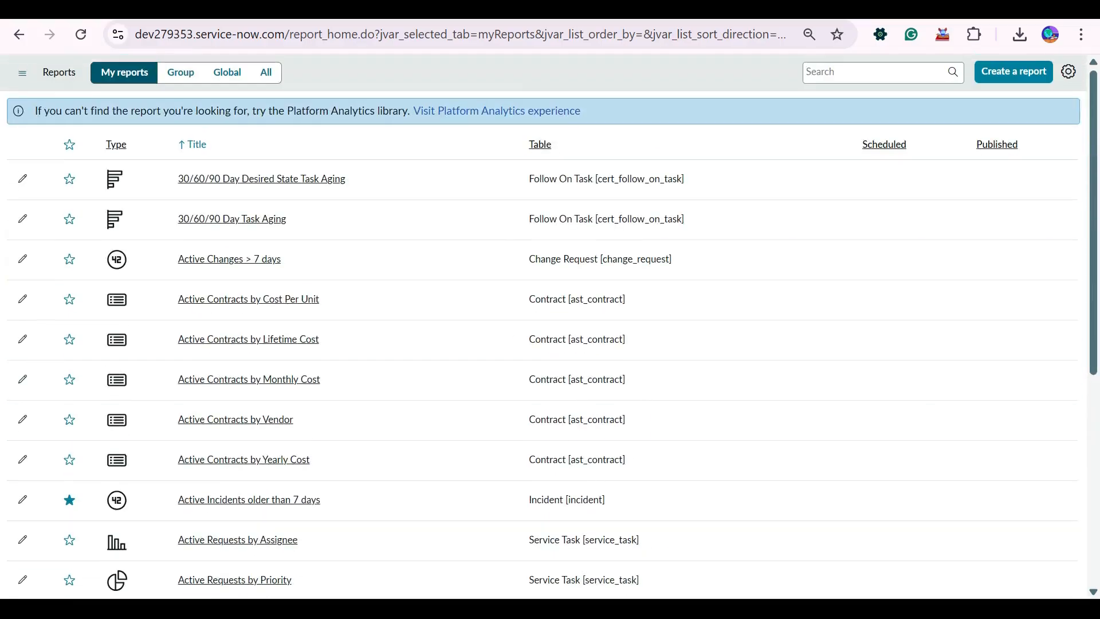
pyautogui.scroll(-6, 550, 321)
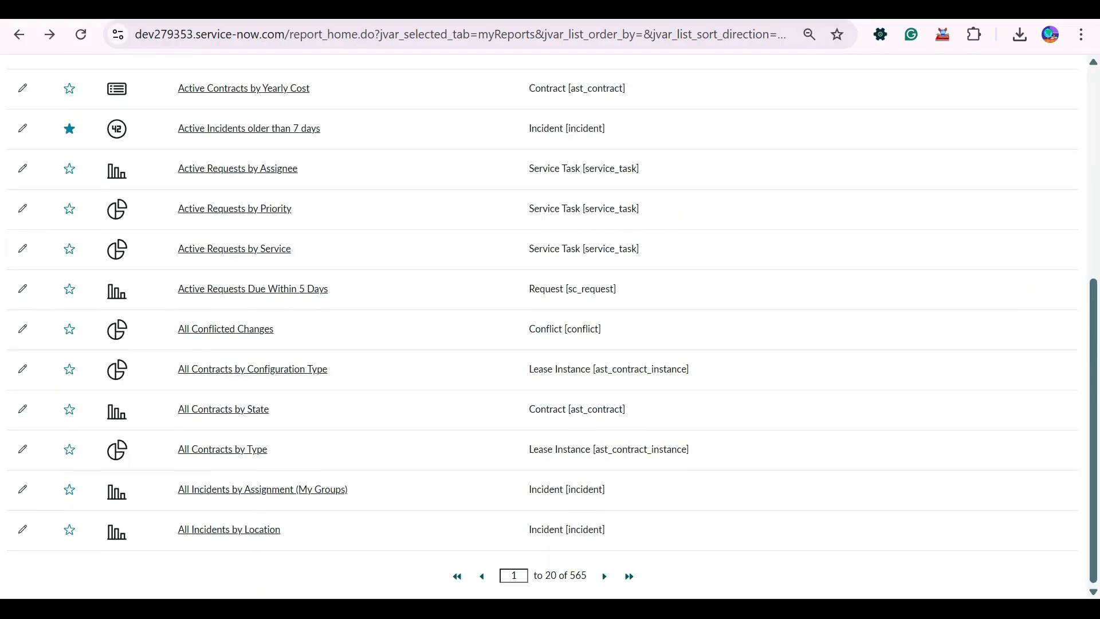
pyautogui.scroll(6, 550, 515)
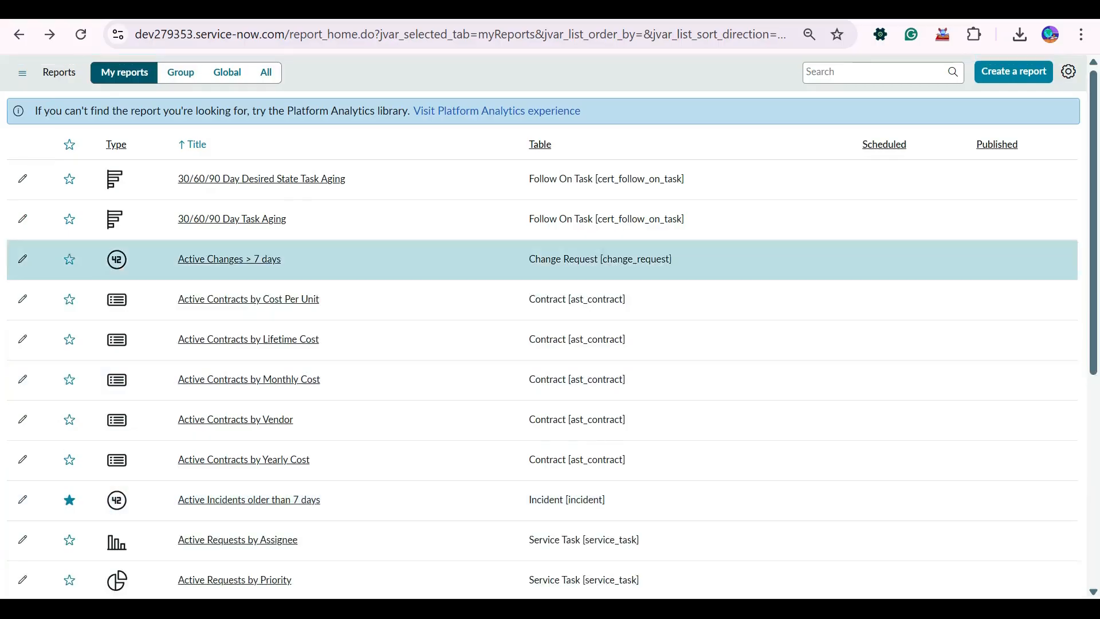
pyautogui.scroll(-6, 550, 321)
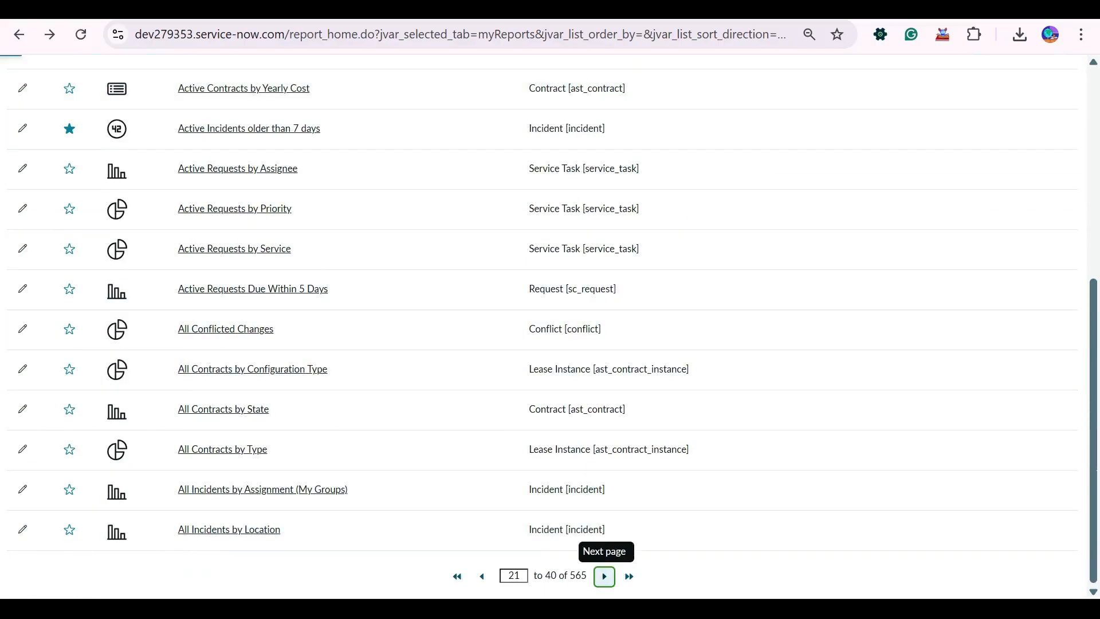
pyautogui.click(604, 576)
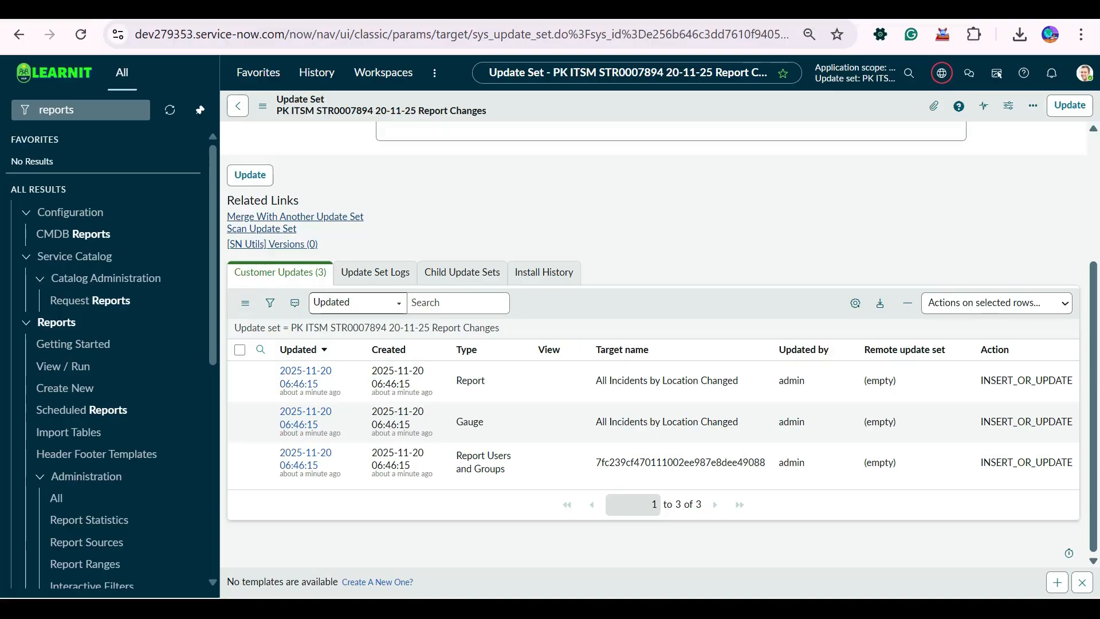
# Consult the Module 7 update set topics in ServiceNow Complete Training.pdf and return to the Report Changes update set.
pyautogui.rightClick(593, 312)
pyautogui.click(728, 261)
pyautogui.hotkey('ctrl', 'Tab')
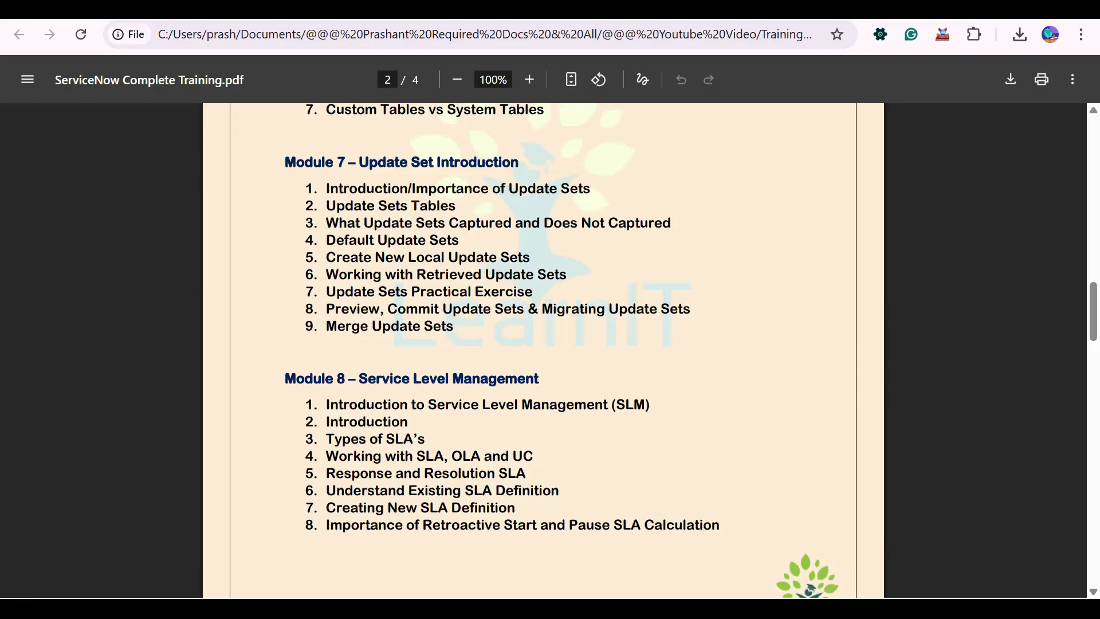
pyautogui.hotkey('ctrl', 'Tab')
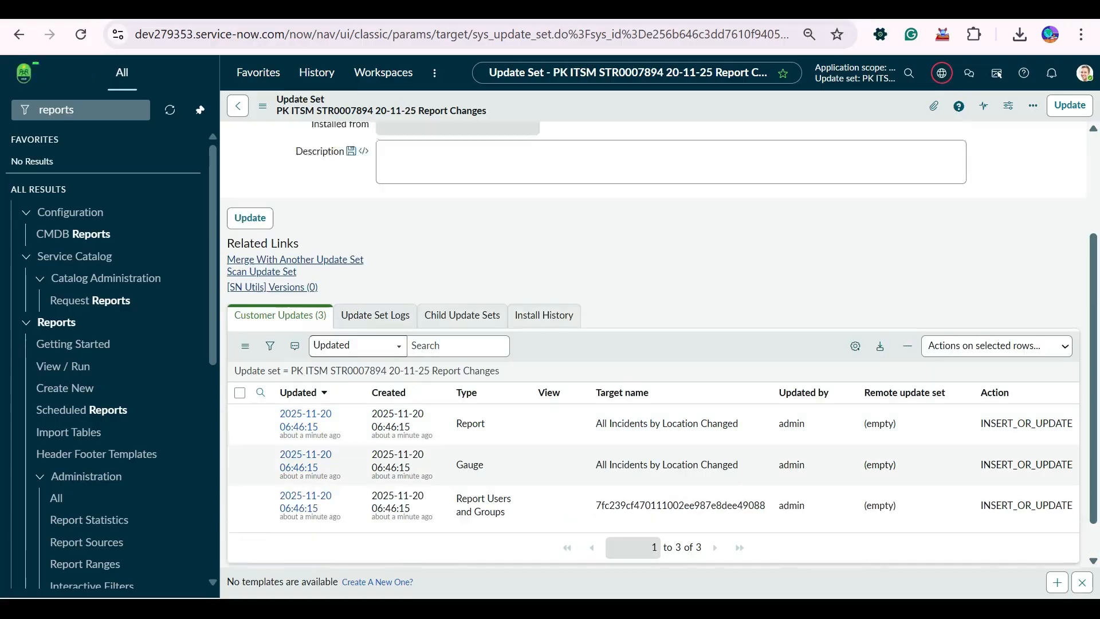
# Review the State field and the Customer Updates on the Report Changes update set form.
pyautogui.scroll(3, 654, 344)
pyautogui.click(458, 168)
pyautogui.scroll(-3, 654, 344)
pyautogui.scroll(3, 653, 344)
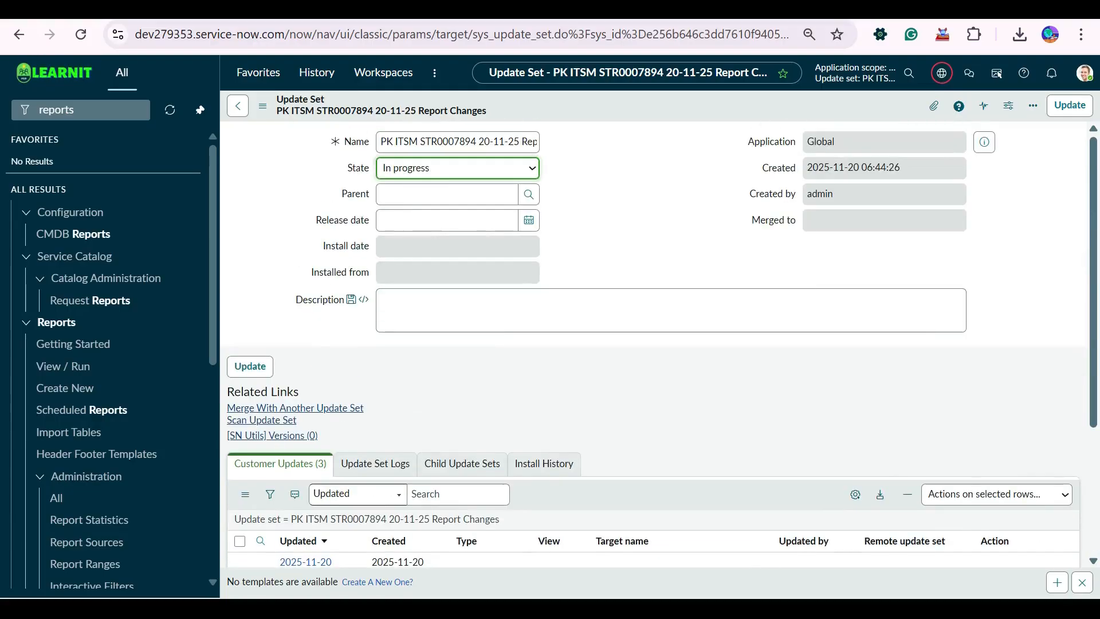
# Open the Local Update Sets list and filter it to the update sets created on 2025-11-20.
pyautogui.click(80, 110)
pyautogui.write('local updat')
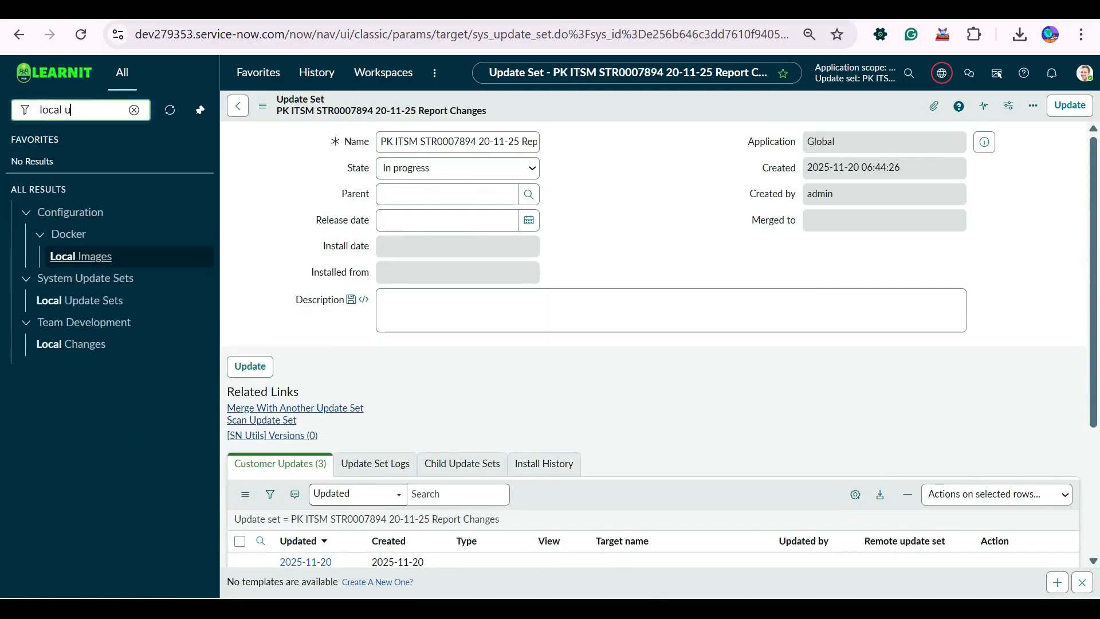
pyautogui.write('e')
pyautogui.press('Return')
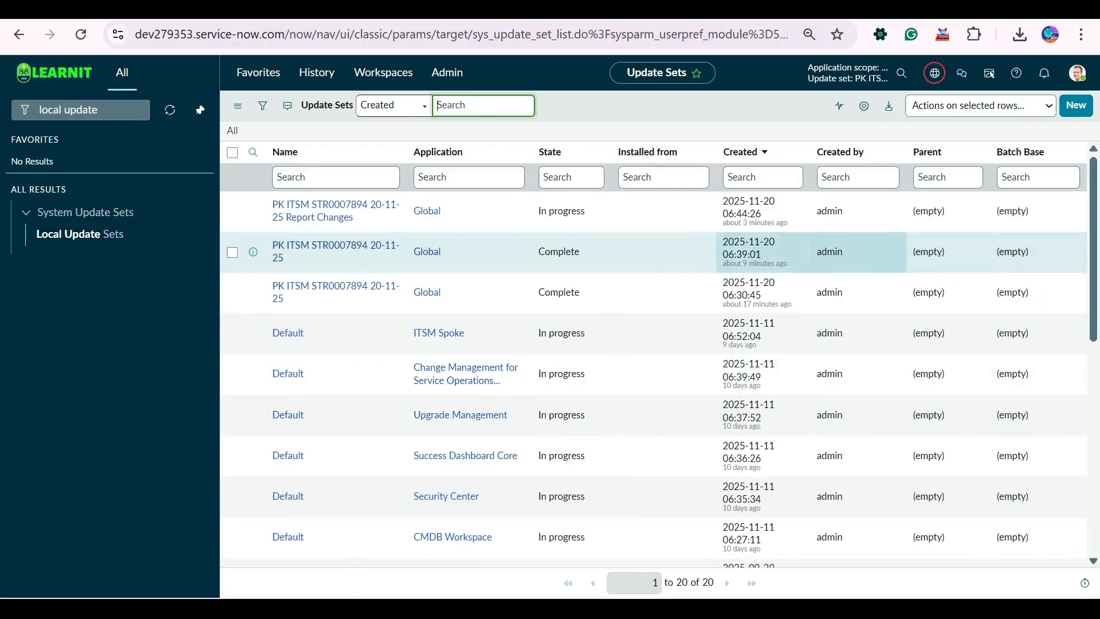
pyautogui.rightClick(745, 252)
pyautogui.rightClick(736, 207)
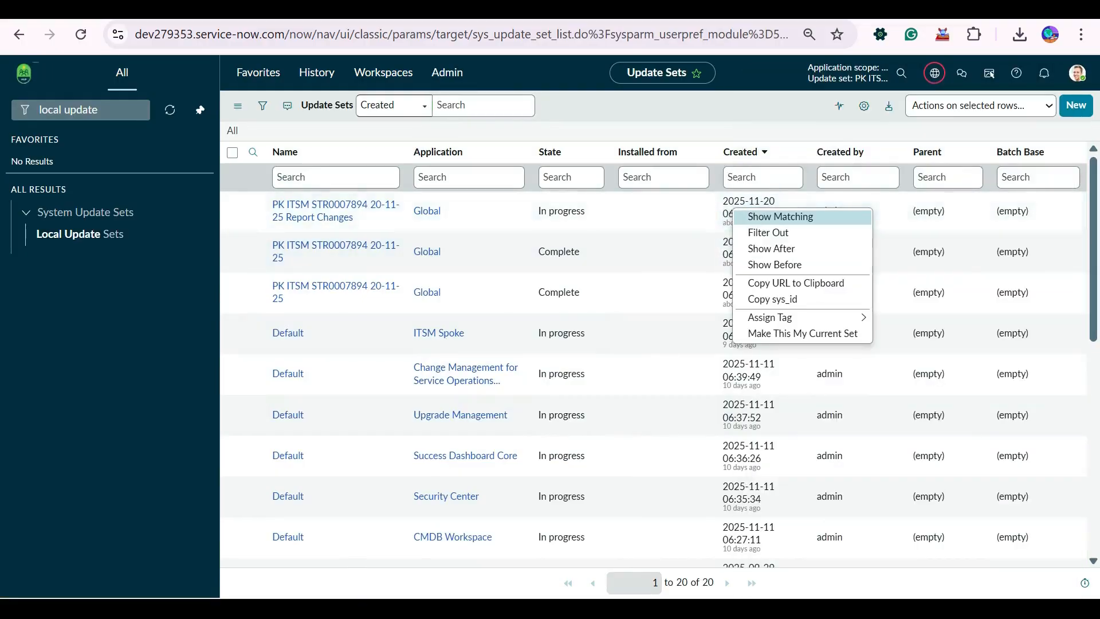
pyautogui.click(803, 332)
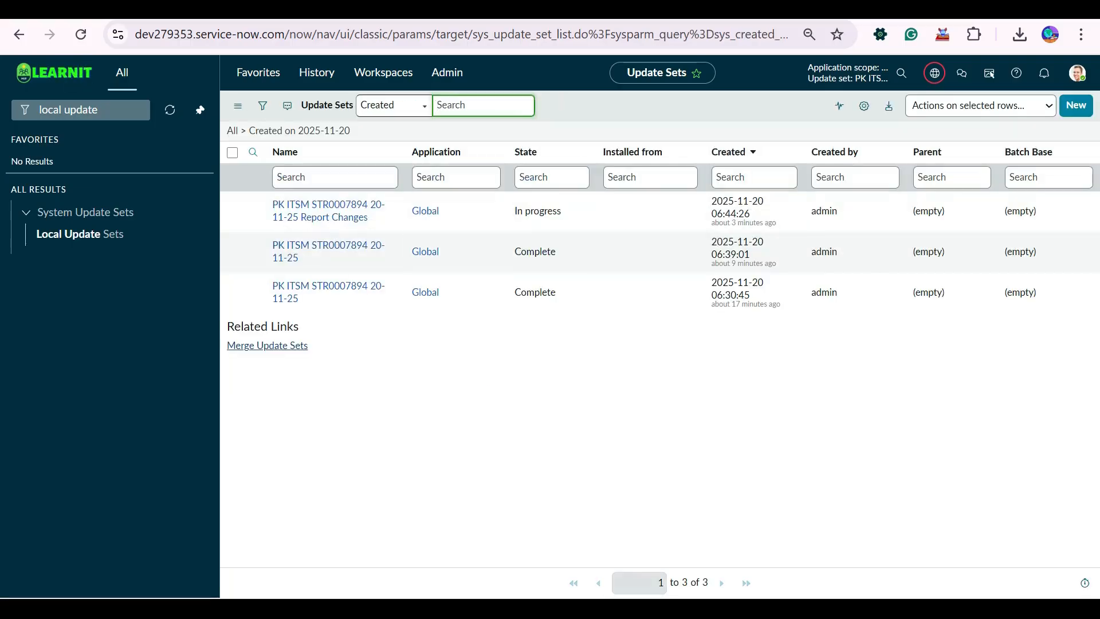
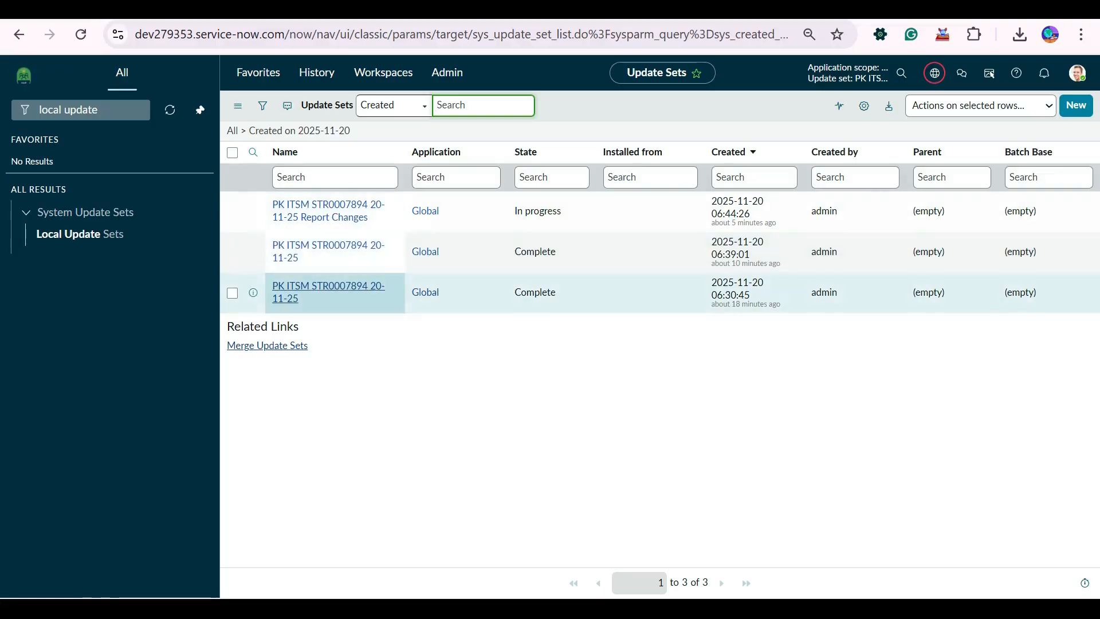
# Open the update sets created on 2025-11-20 in separate browser tabs and look over their forms.
pyautogui.click(321, 286)
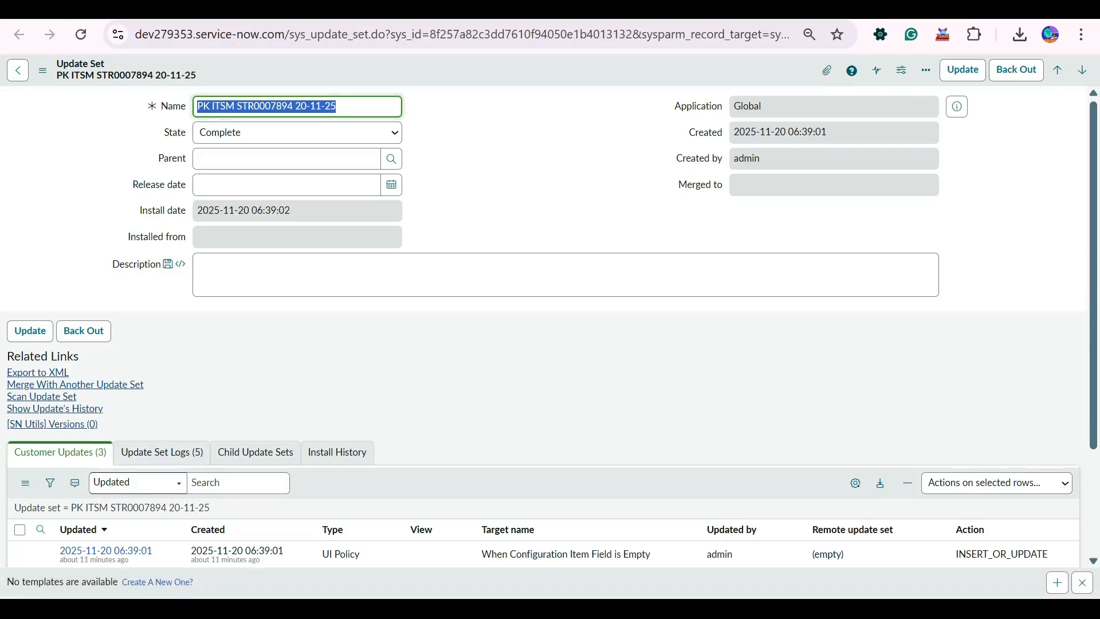
pyautogui.scroll(-2, 138, 480)
pyautogui.scroll(2, 137, 480)
pyautogui.hotkey('ctrl', 'Tab')
pyautogui.hotkey('ctrl', 'shift', 'Tab')
pyautogui.hotkey('ctrl', 'Tab')
pyautogui.hotkey('ctrl', 'shift', 'Tab')
pyautogui.hotkey('ctrl', 'Tab')
pyautogui.hotkey('ctrl', 'shift', 'Tab')
pyautogui.hotkey('ctrl', 'shift', 'Tab')
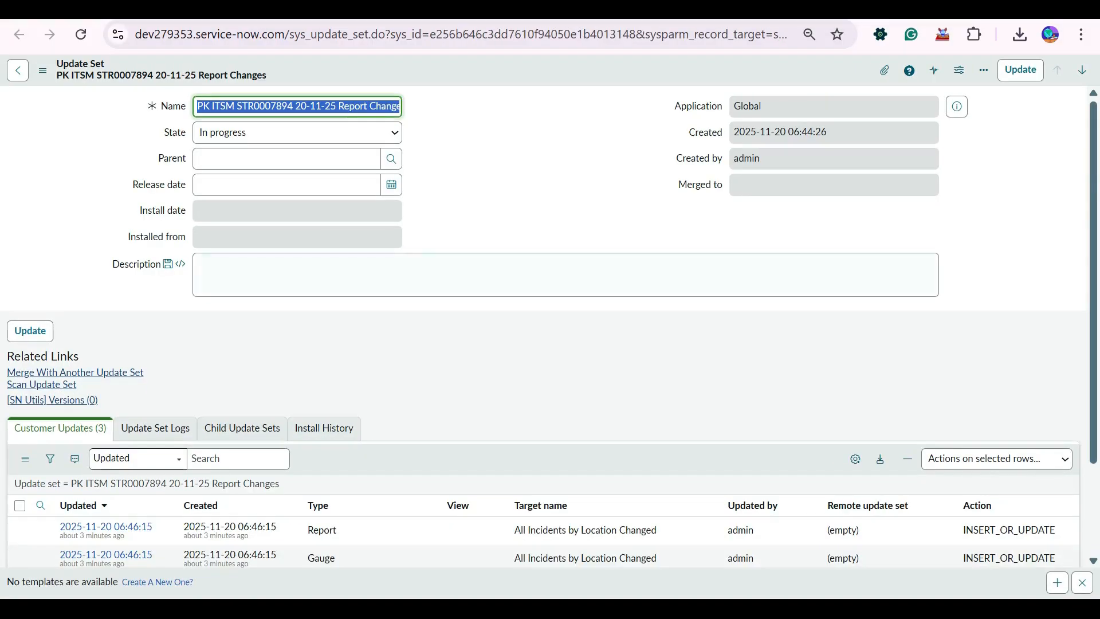
pyautogui.hotkey('ctrl', 'shift', 'Tab')
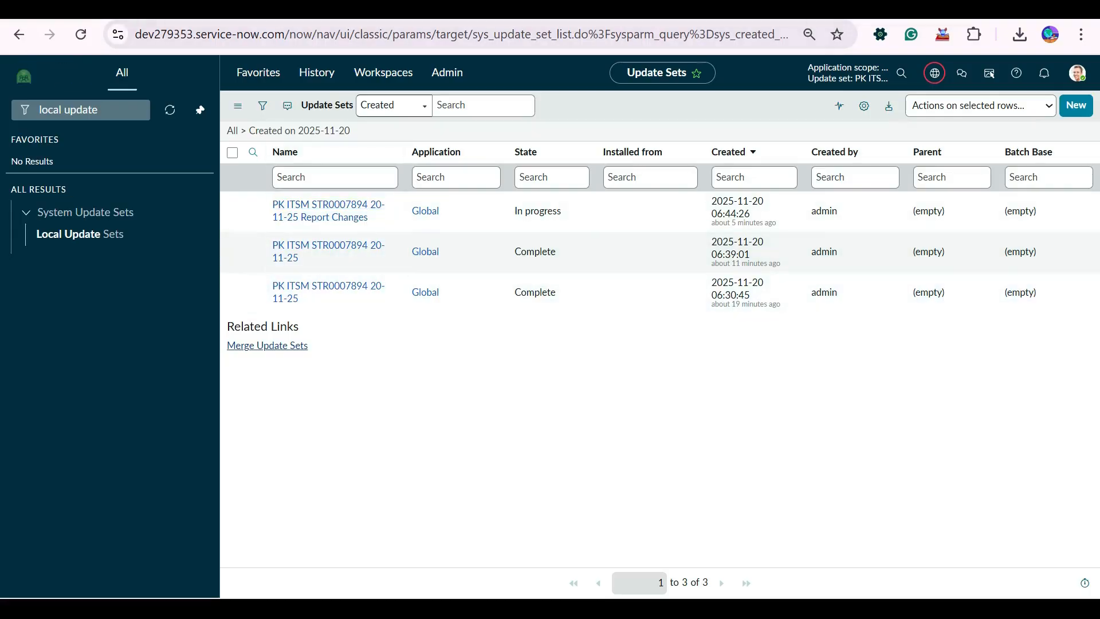
pyautogui.hotkey('ctrl', 'Tab')
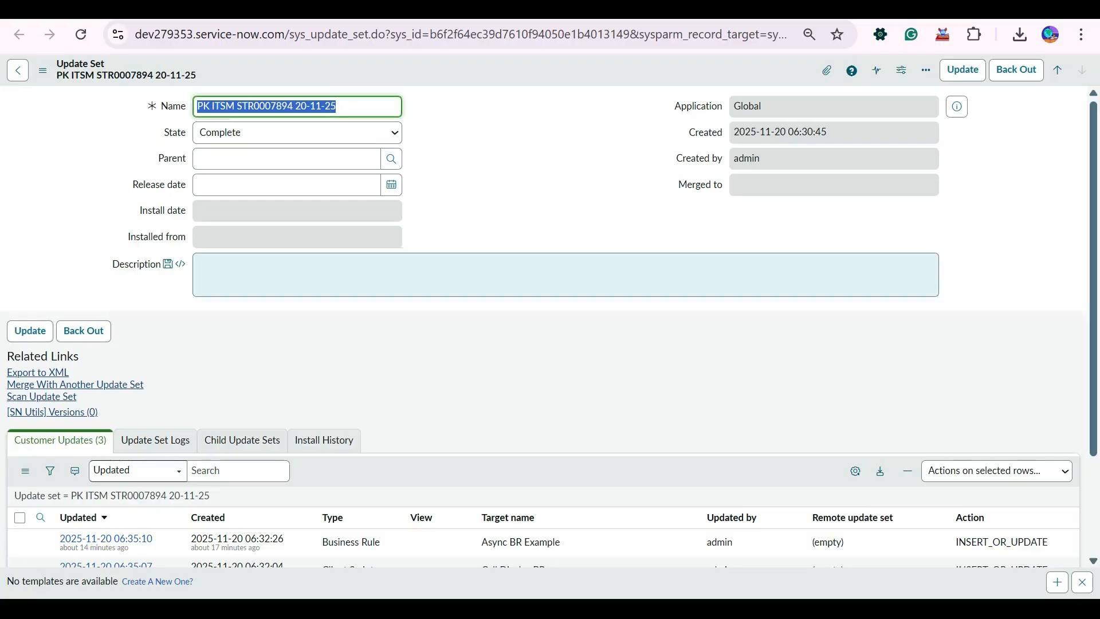
pyautogui.hotkey('ctrl', 'Tab')
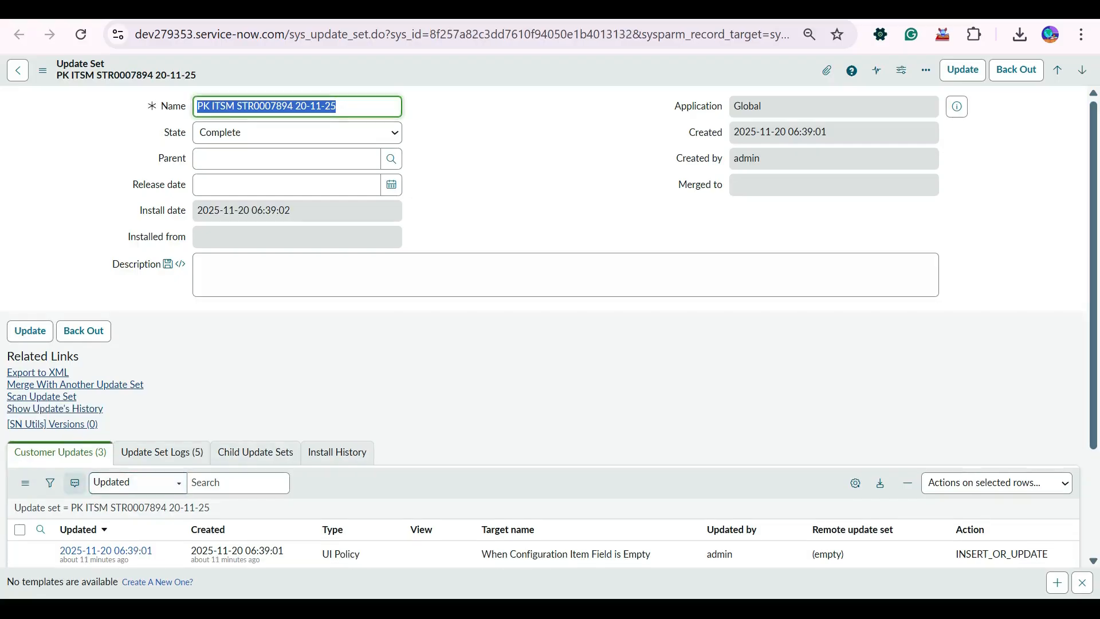
pyautogui.hotkey('ctrl', 'Tab')
pyautogui.scroll(-2, 370, 469)
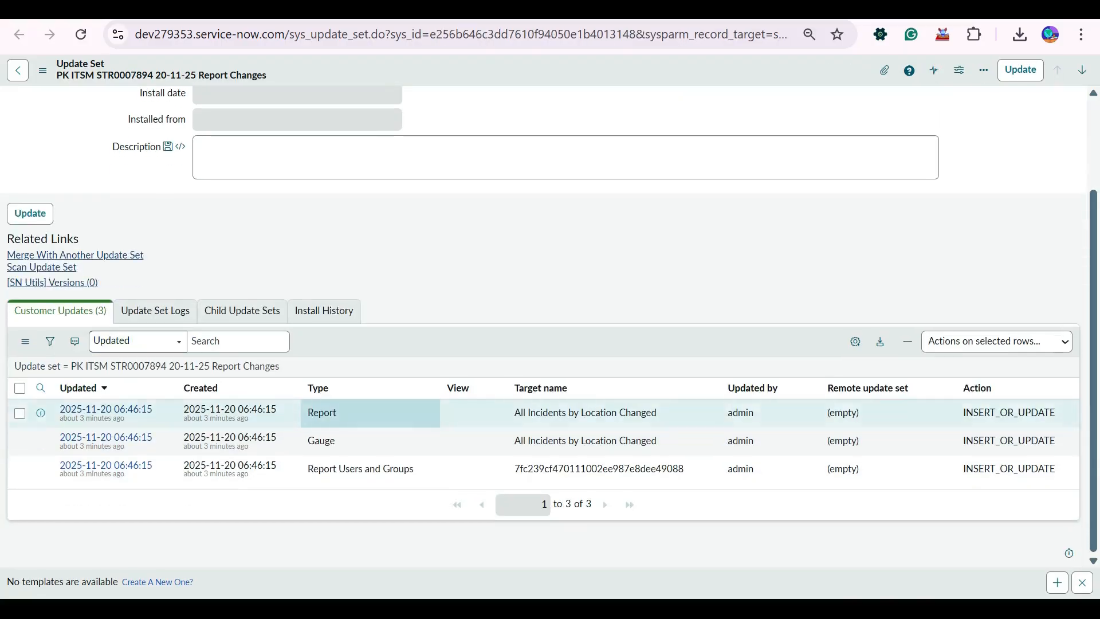
pyautogui.hotkey('ctrl', 'Tab')
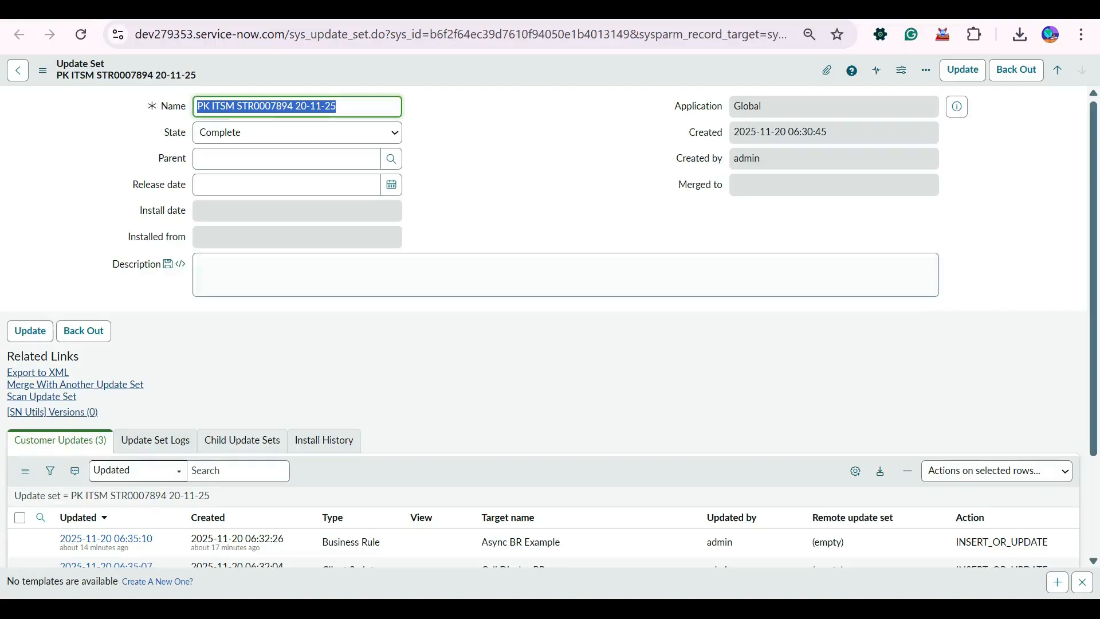
pyautogui.hotkey('ctrl', 'Tab')
pyautogui.hotkey('ctrl', 'shift', 'Tab')
pyautogui.scroll(-2, 435, 435)
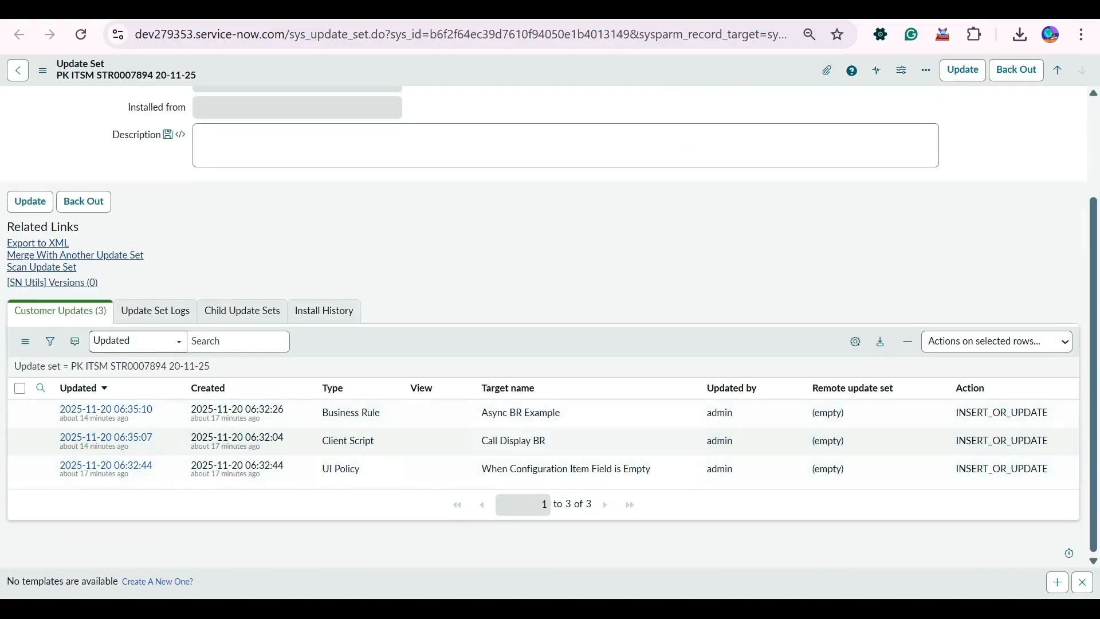
pyautogui.hotkey('ctrl', 'Tab')
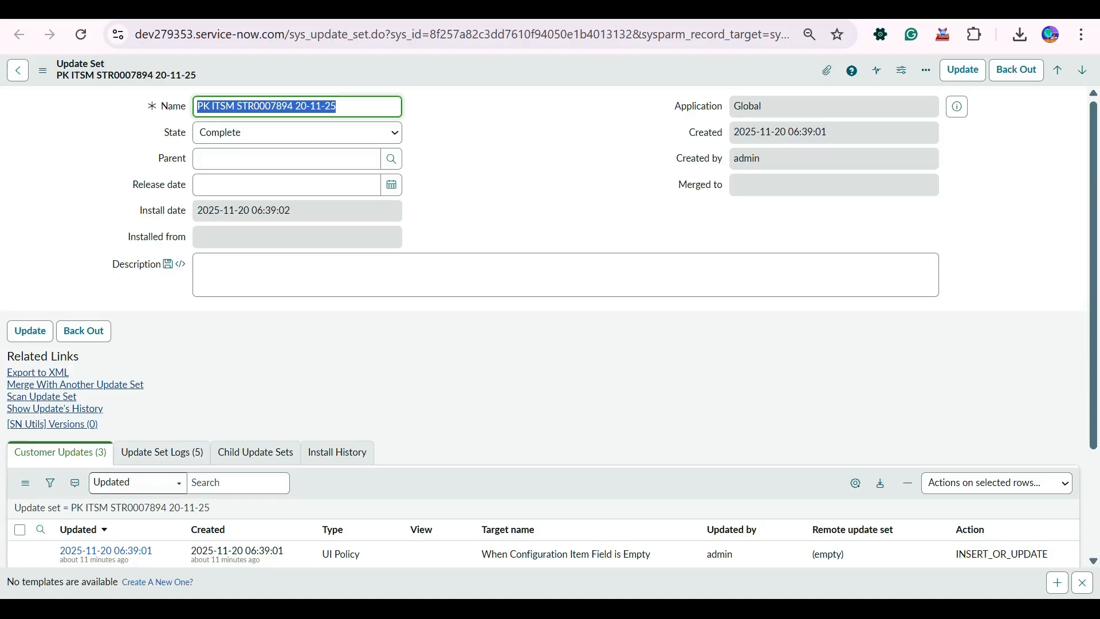
# Open Merge Update Sets from the update set list and filter its records to those created on 2025-11-20.
pyautogui.hotkey('ctrl', 'shift', 'Tab')
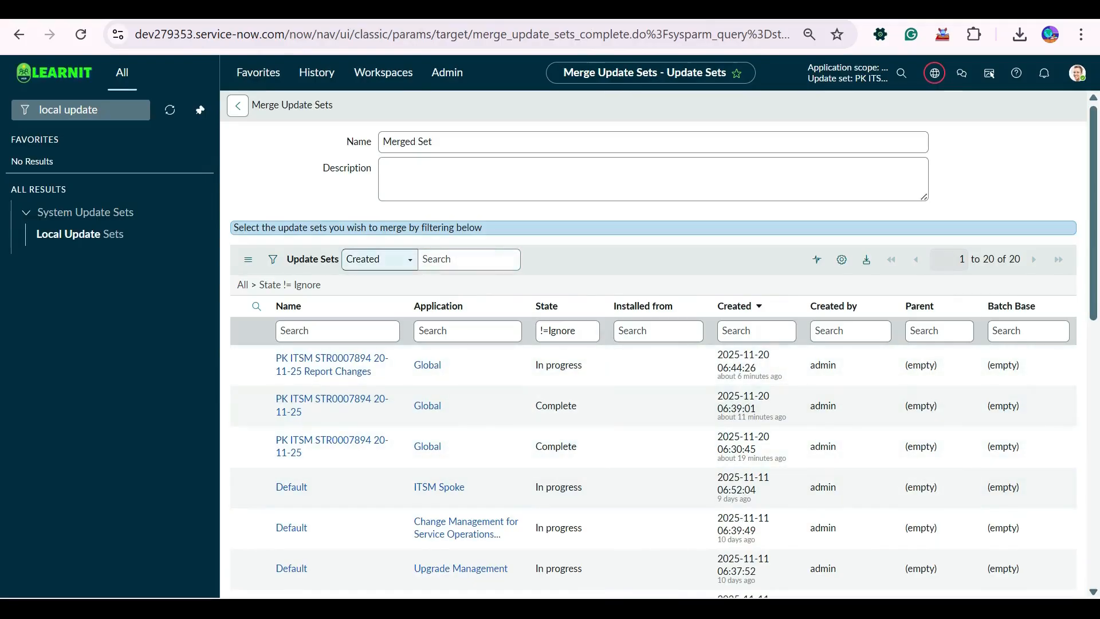
pyautogui.scroll(-10, 567, 315)
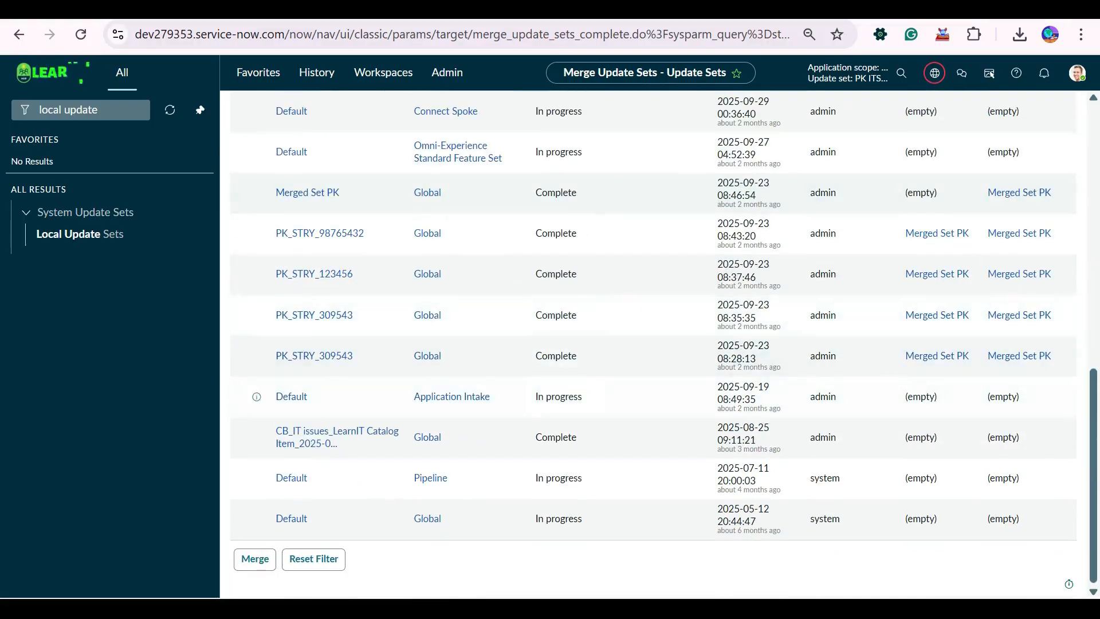
pyautogui.scroll(10, 653, 343)
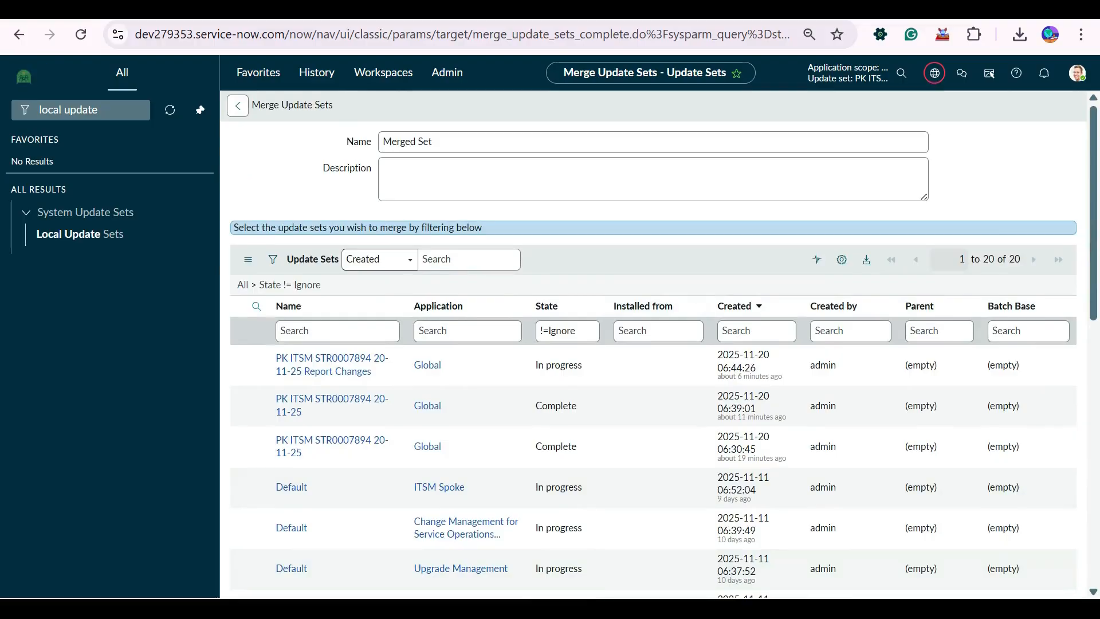
pyautogui.rightClick(737, 367)
pyautogui.click(782, 373)
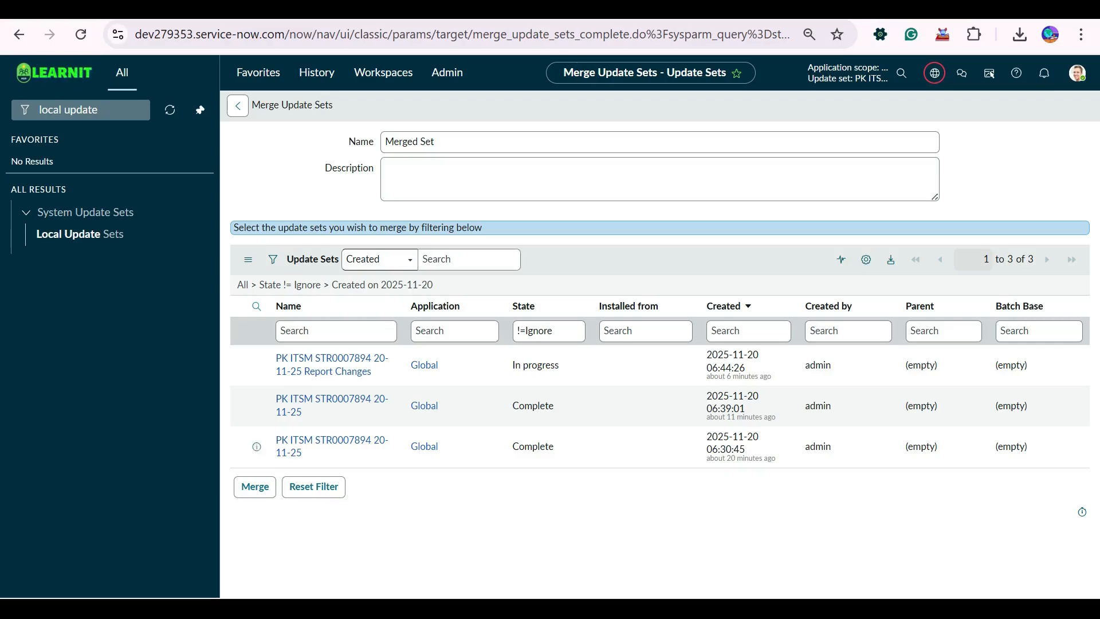
# Merge the filtered update sets under the name Merged Set, confirm the merge and close its progress dialog.
pyautogui.click(424, 178)
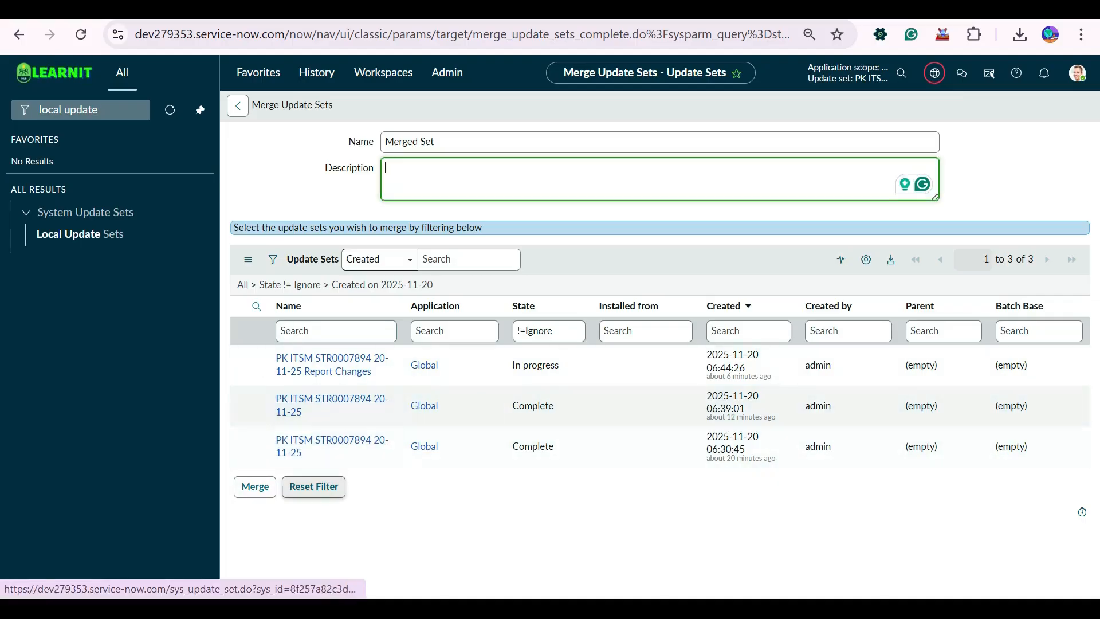
pyautogui.hotkey('shift', 'Tab')
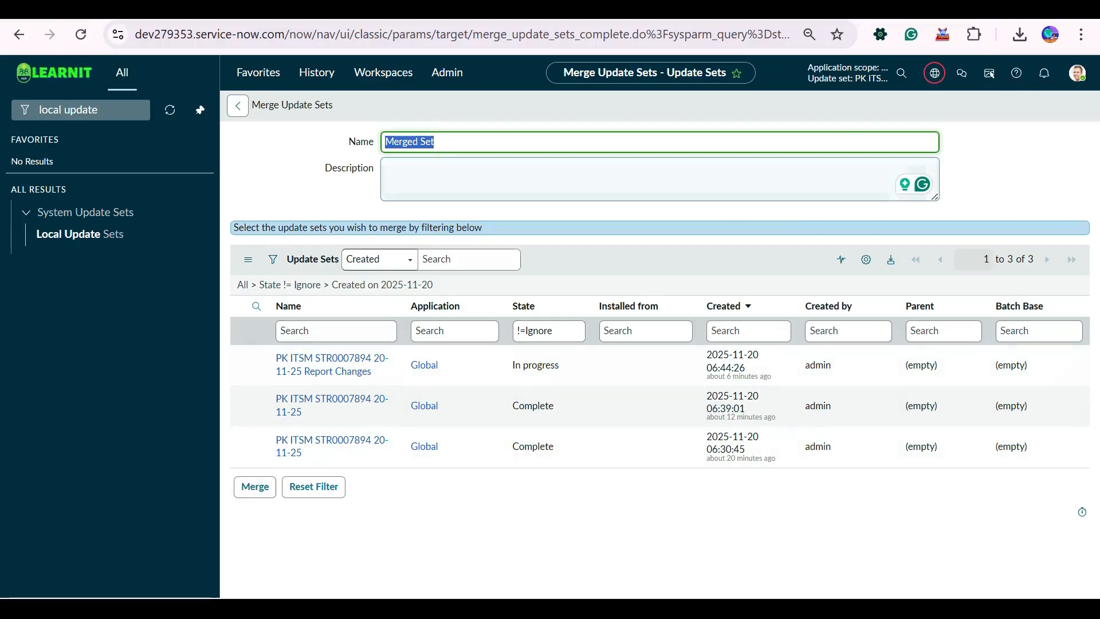
pyautogui.click(255, 487)
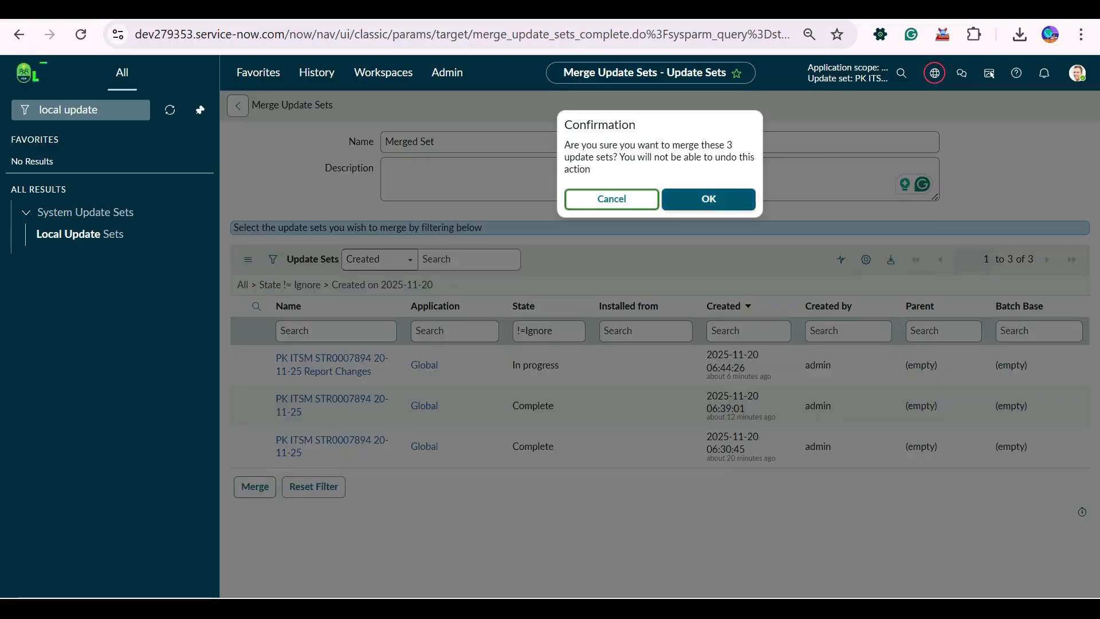
pyautogui.click(708, 198)
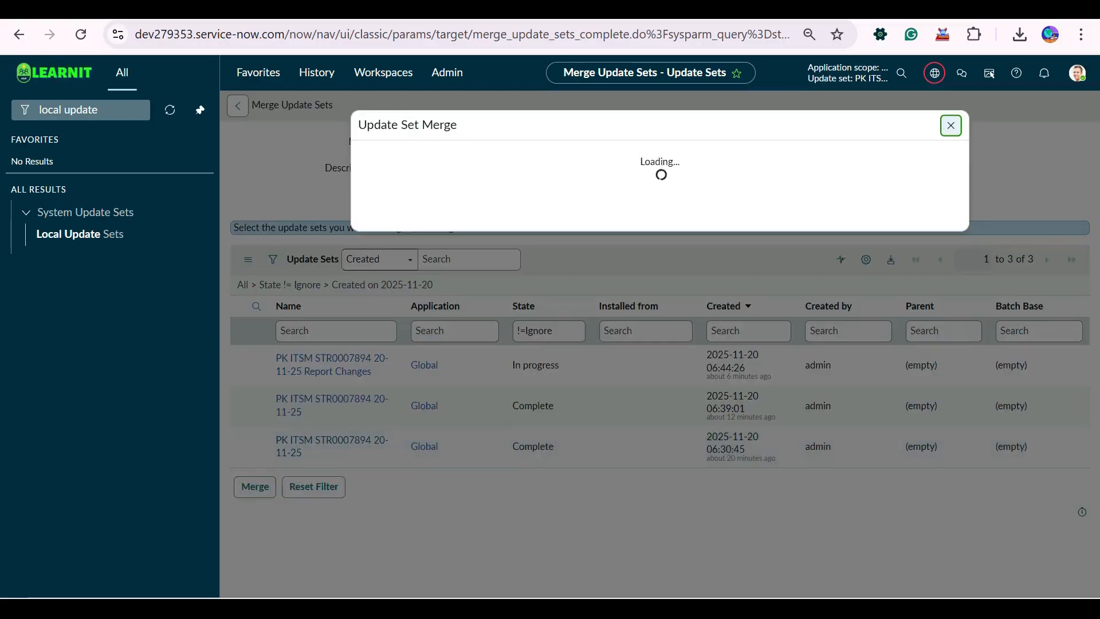
pyautogui.click(950, 125)
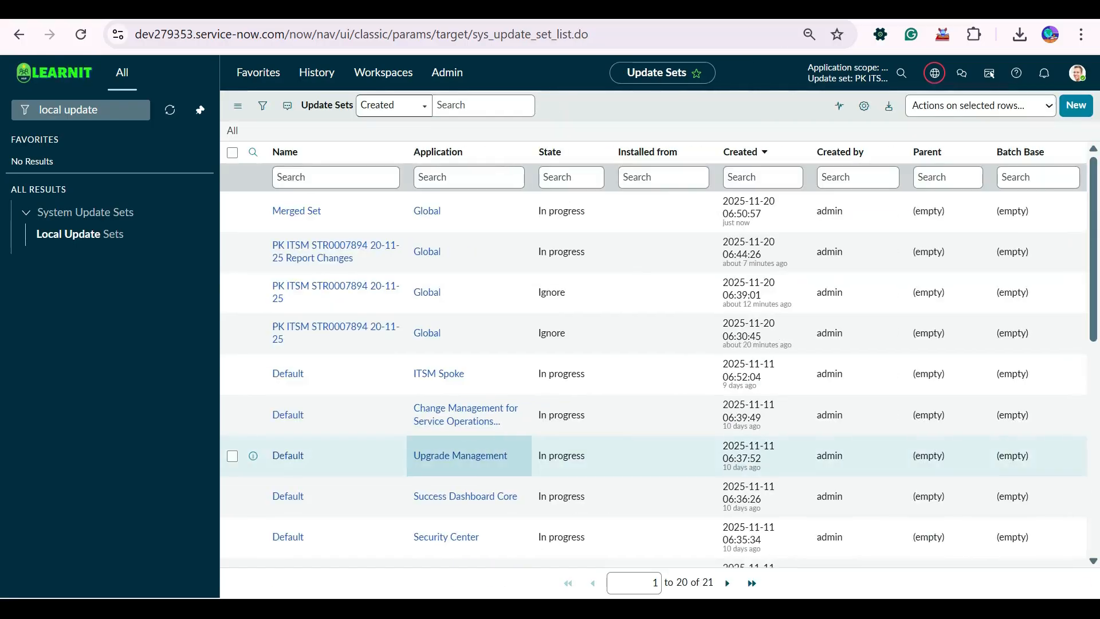
# Open the Merged Set update set and compare its Customer Updates with those of the three source update sets.
pyautogui.click(296, 210)
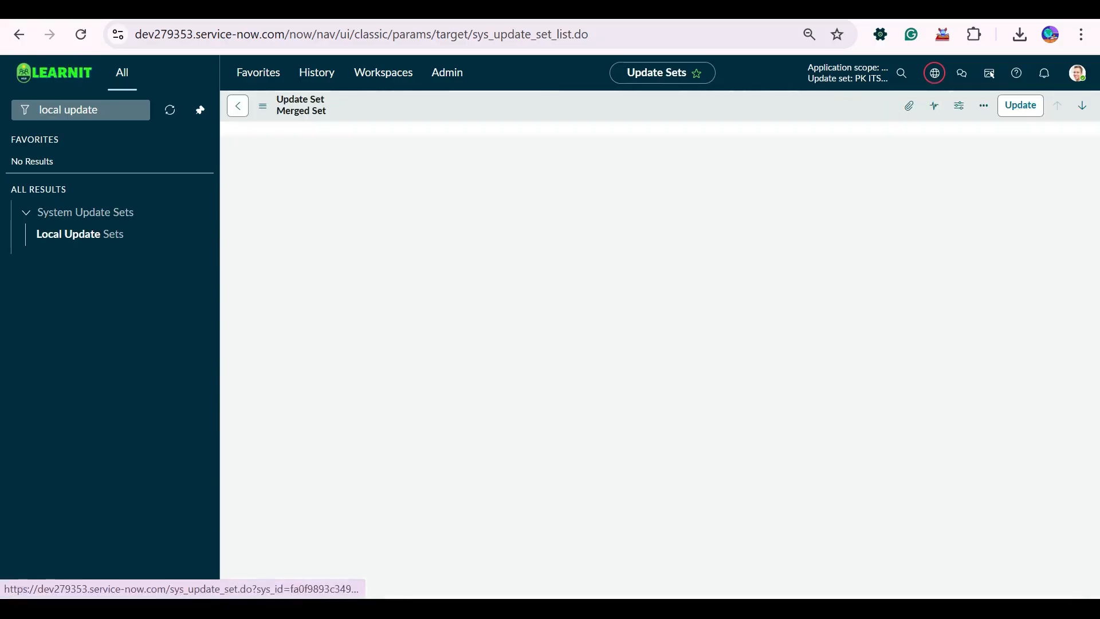
pyautogui.scroll(-5, 573, 344)
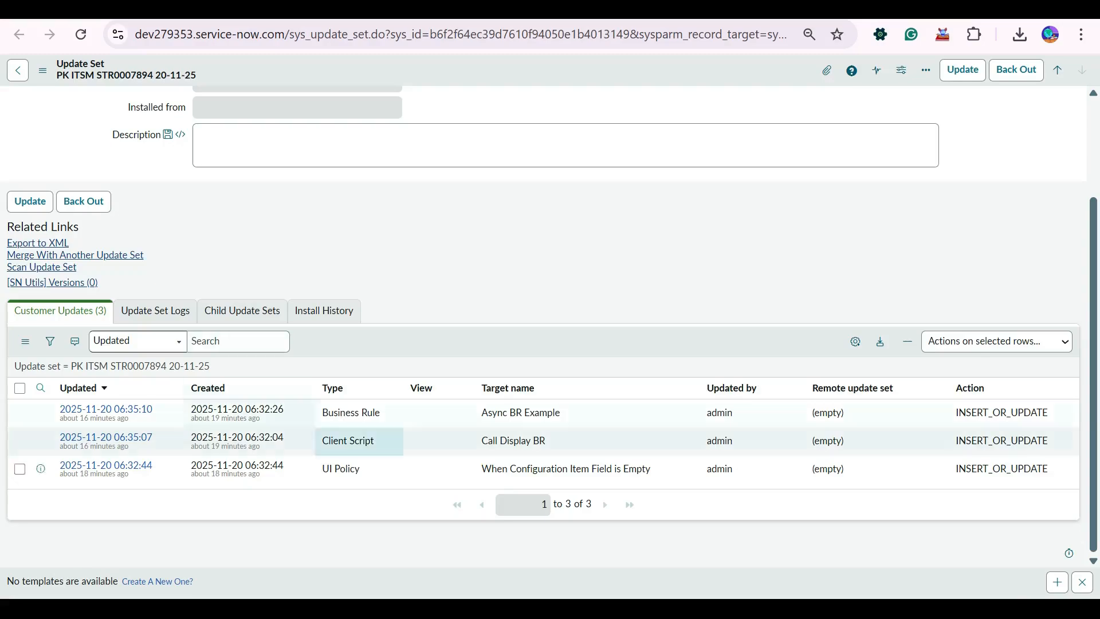
pyautogui.hotkey('ctrl', 'Tab')
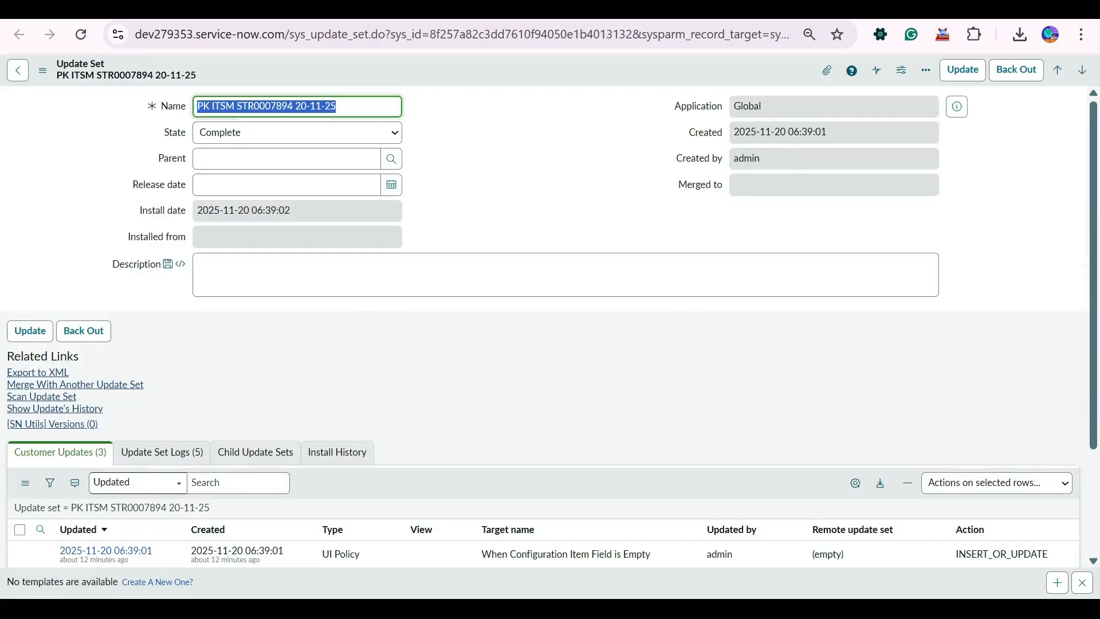
pyautogui.hotkey('ctrl', 'shift', 'Tab')
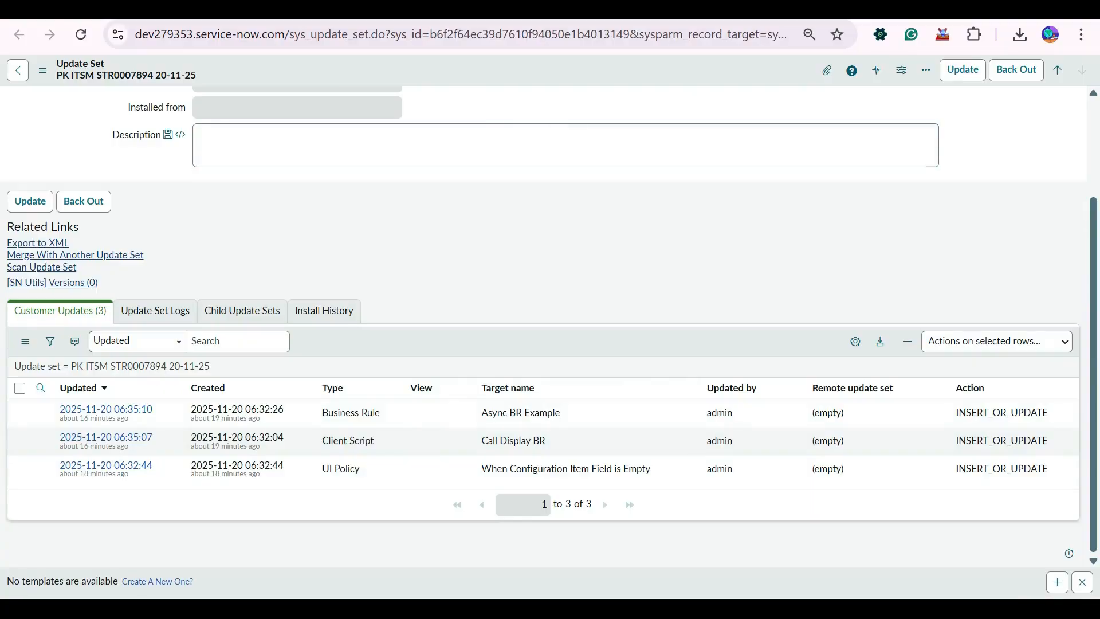
pyautogui.click(771, 11)
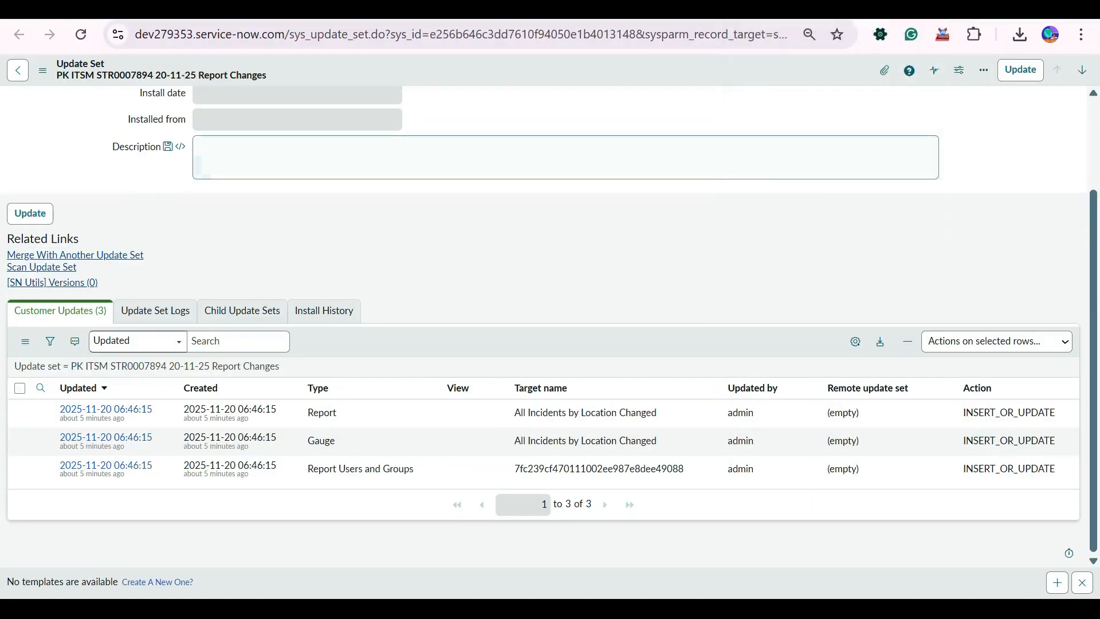
pyautogui.click(648, 10)
pyautogui.scroll(-1, 682, 401)
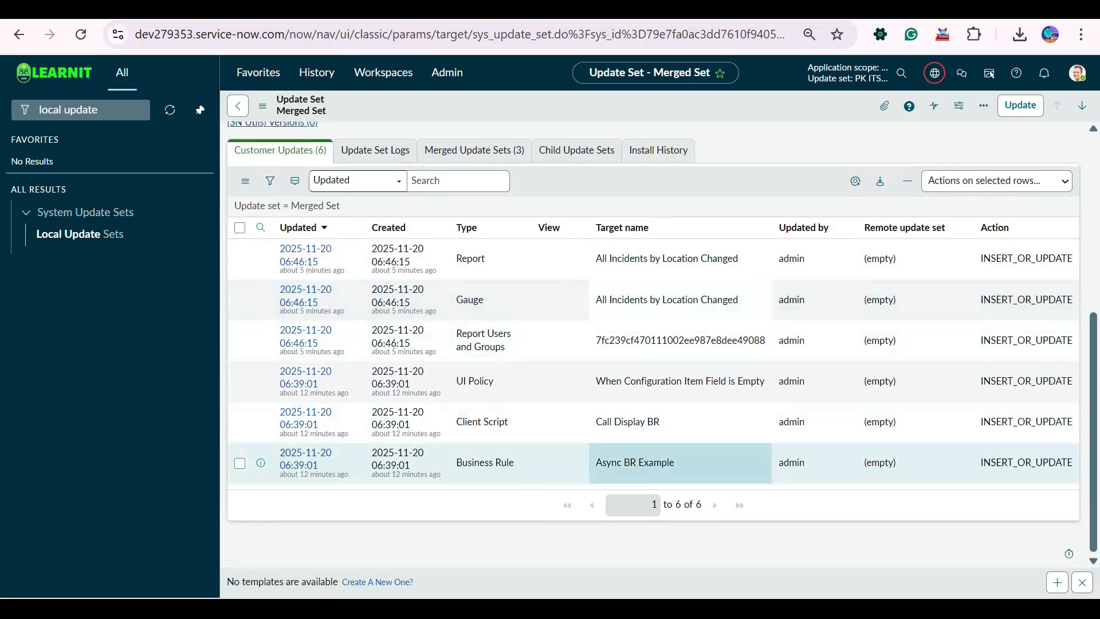
pyautogui.scroll(6, 682, 349)
pyautogui.click(710, 11)
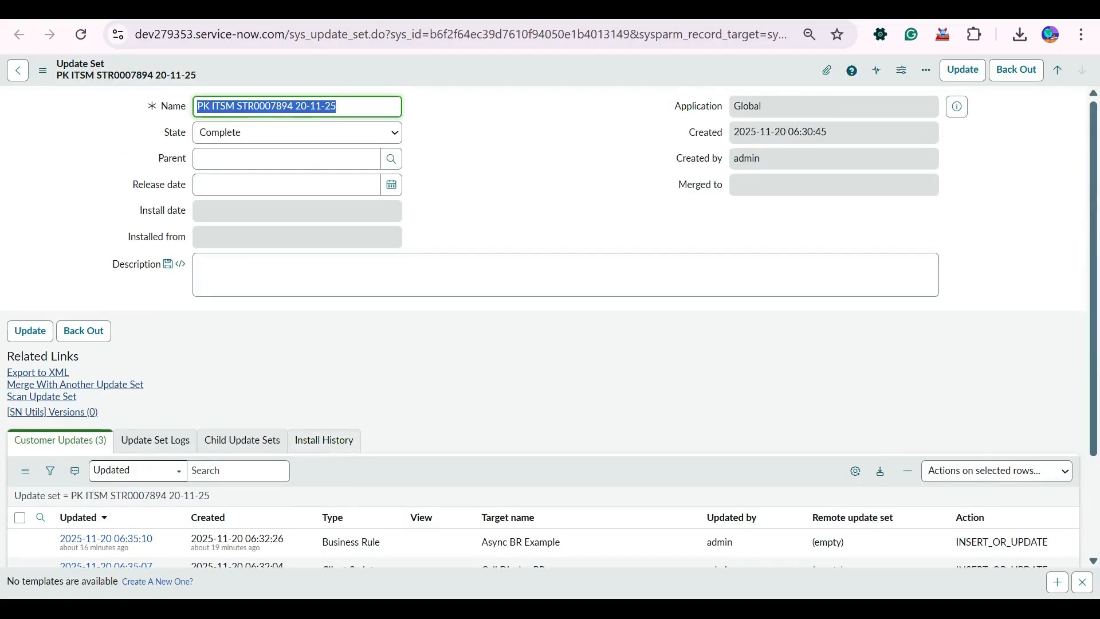
pyautogui.hotkey('ctrl', 'Tab')
pyautogui.hotkey('ctrl', 'Tab')
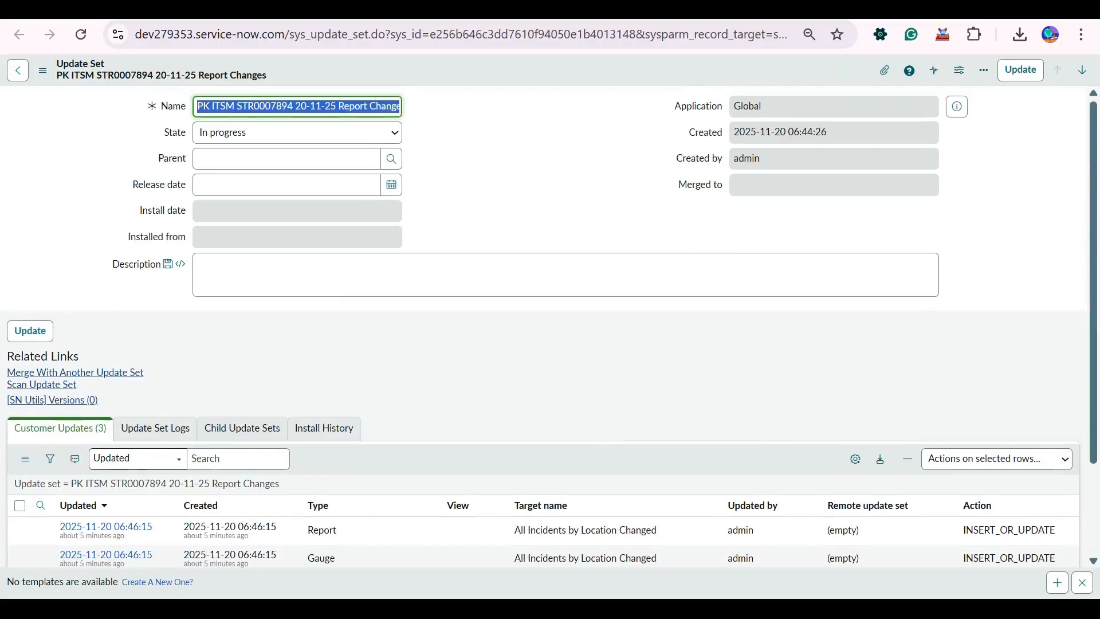
pyautogui.hotkey('ctrl', 'Tab')
pyautogui.rightClick(439, 72)
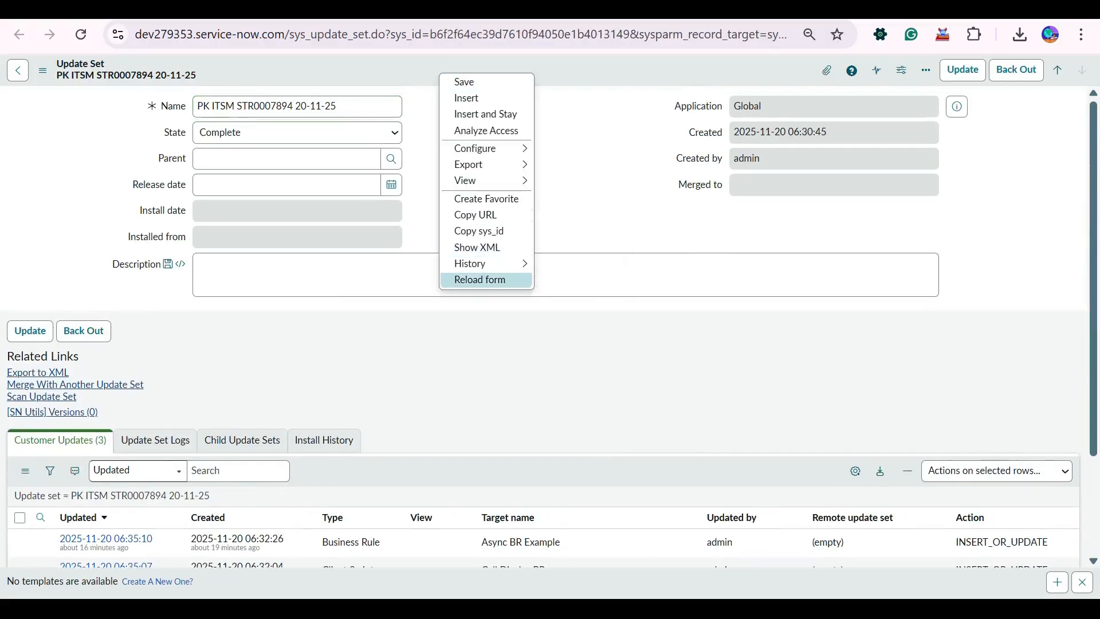
pyautogui.click(480, 280)
pyautogui.hotkey('ctrl', 'Tab')
pyautogui.rightClick(449, 66)
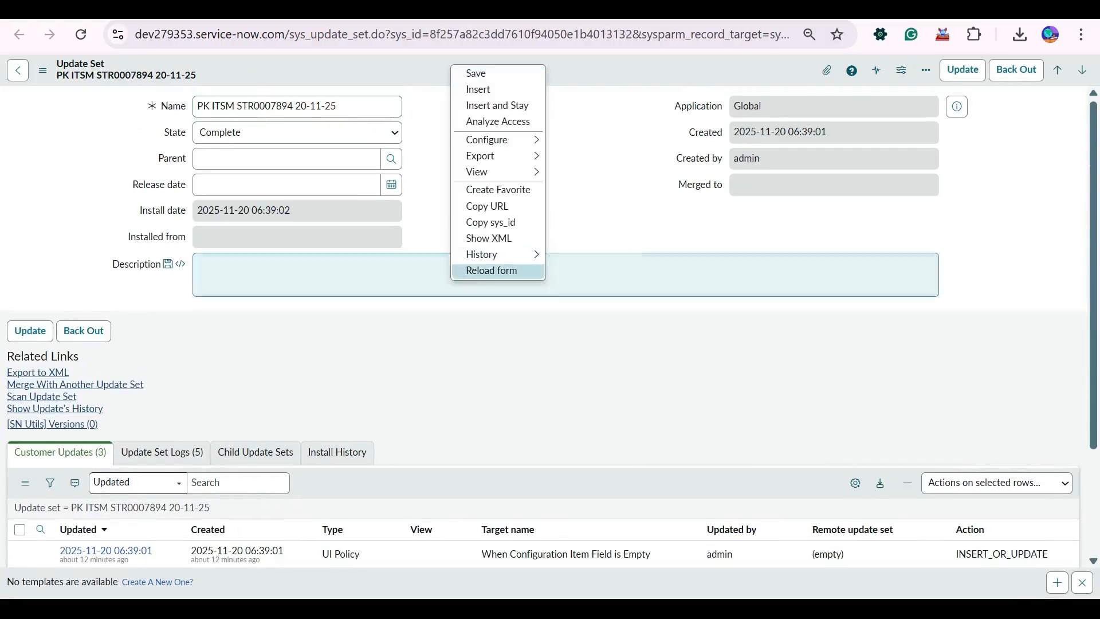
pyautogui.click(492, 270)
pyautogui.hotkey('ctrl', 'Tab')
pyautogui.rightClick(516, 69)
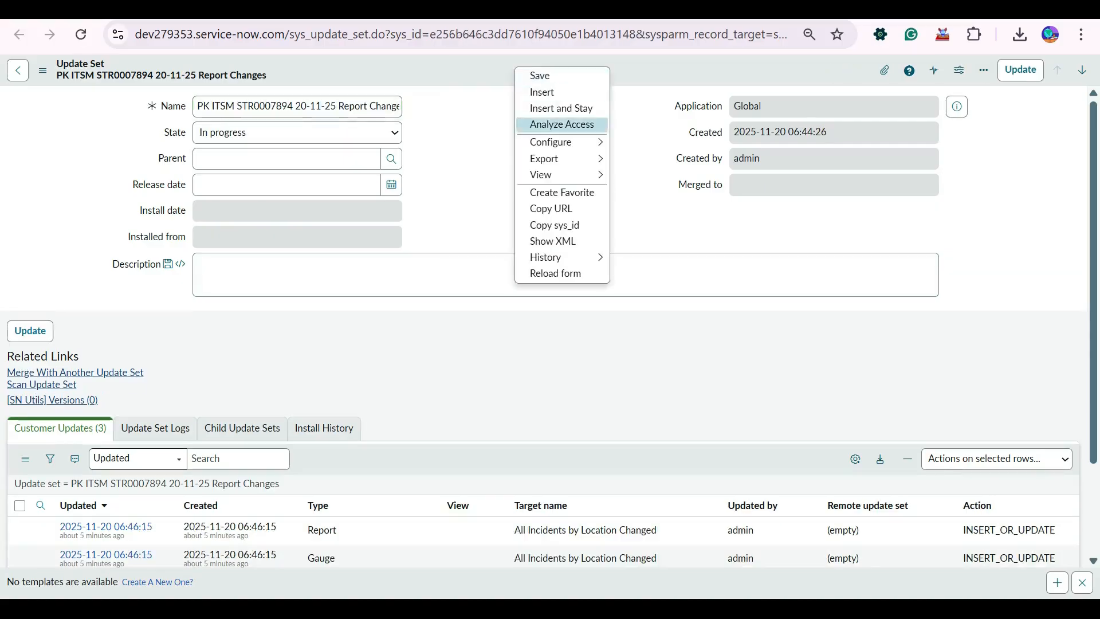
pyautogui.click(550, 273)
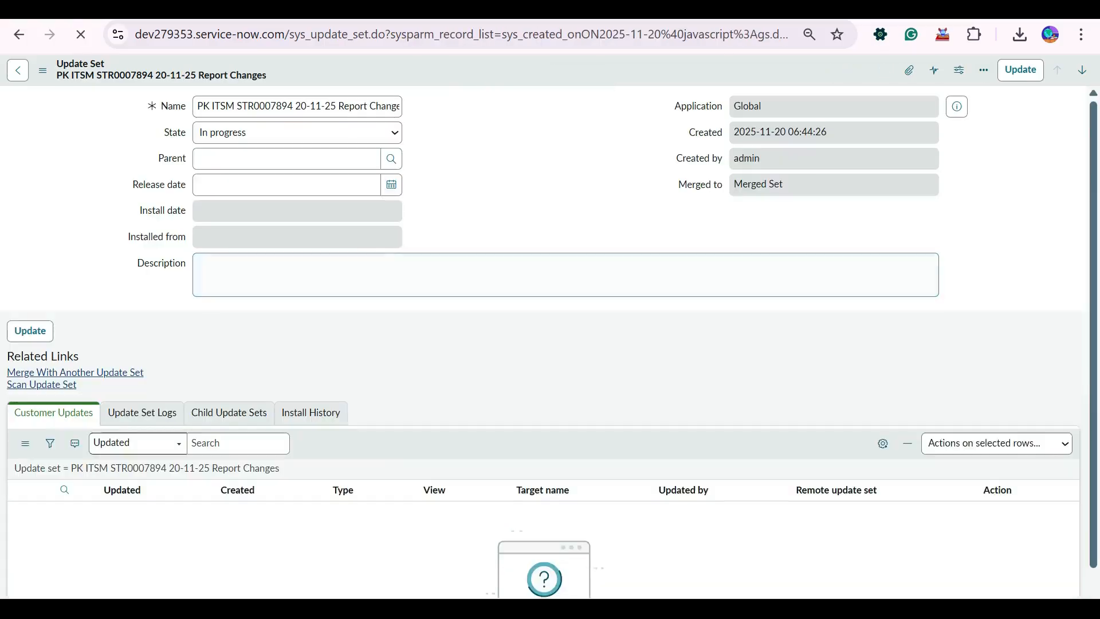
# Check the Merged to field on the Report Changes update set and set its State to Complete.
pyautogui.click(309, 133)
pyautogui.click(834, 184)
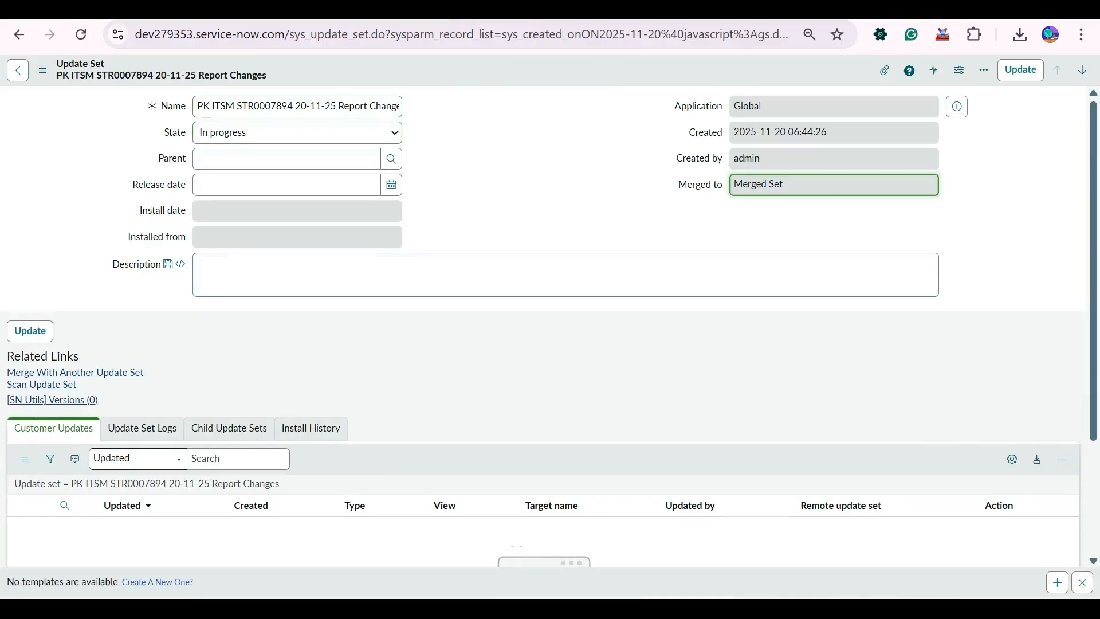
pyautogui.click(298, 132)
pyautogui.click(241, 174)
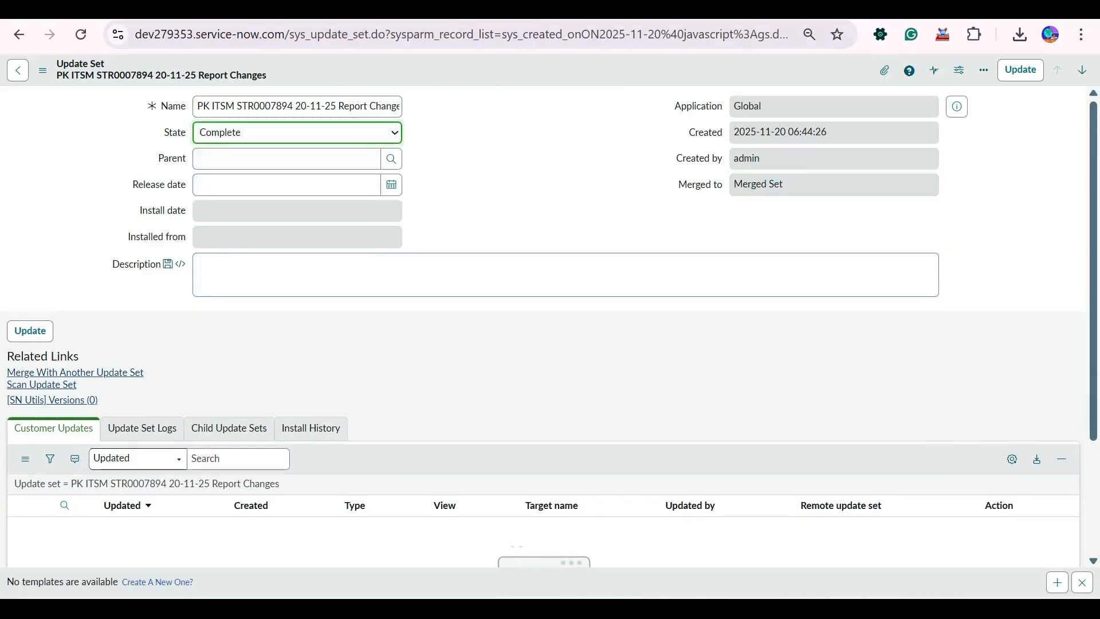
pyautogui.rightClick(462, 68)
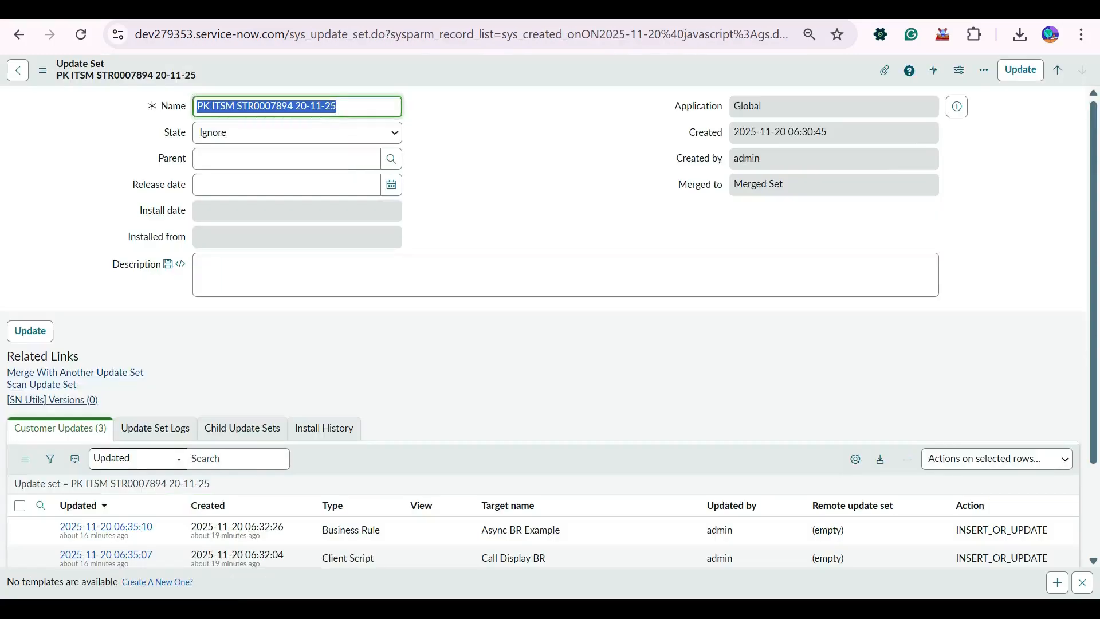
pyautogui.scroll(-2, 550, 321)
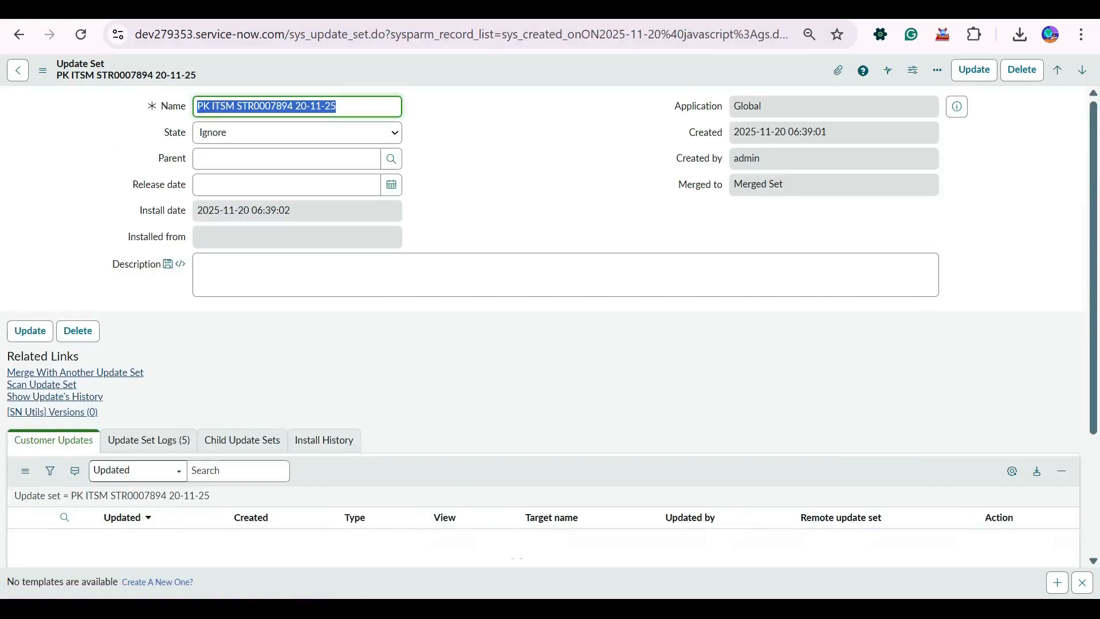
pyautogui.scroll(-3, 126, 326)
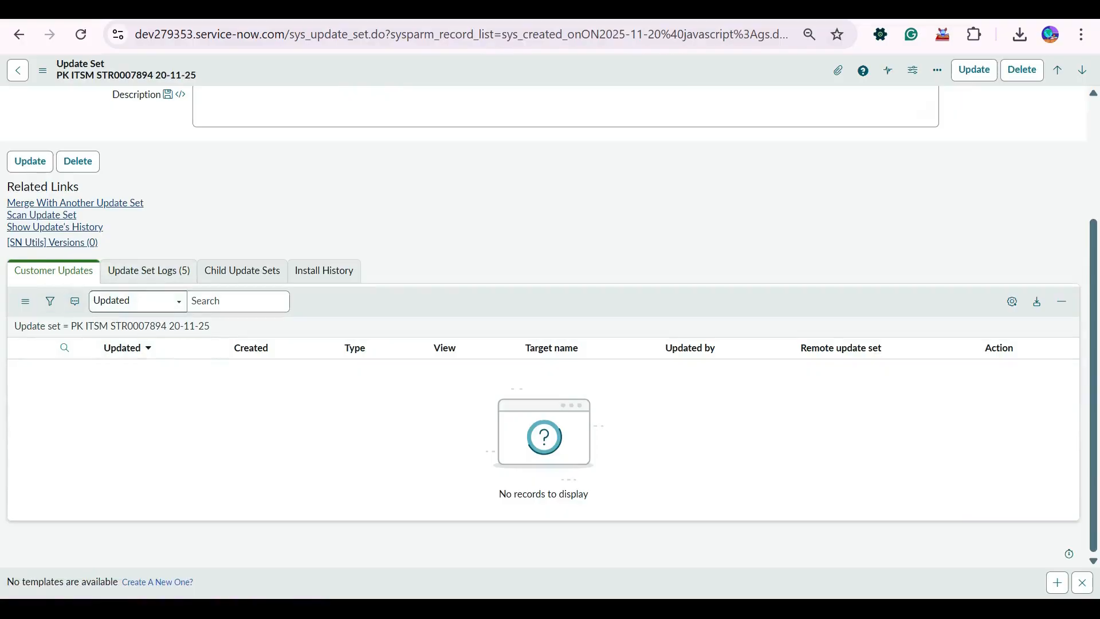
pyautogui.click(771, 10)
pyautogui.scroll(-3, 252, 324)
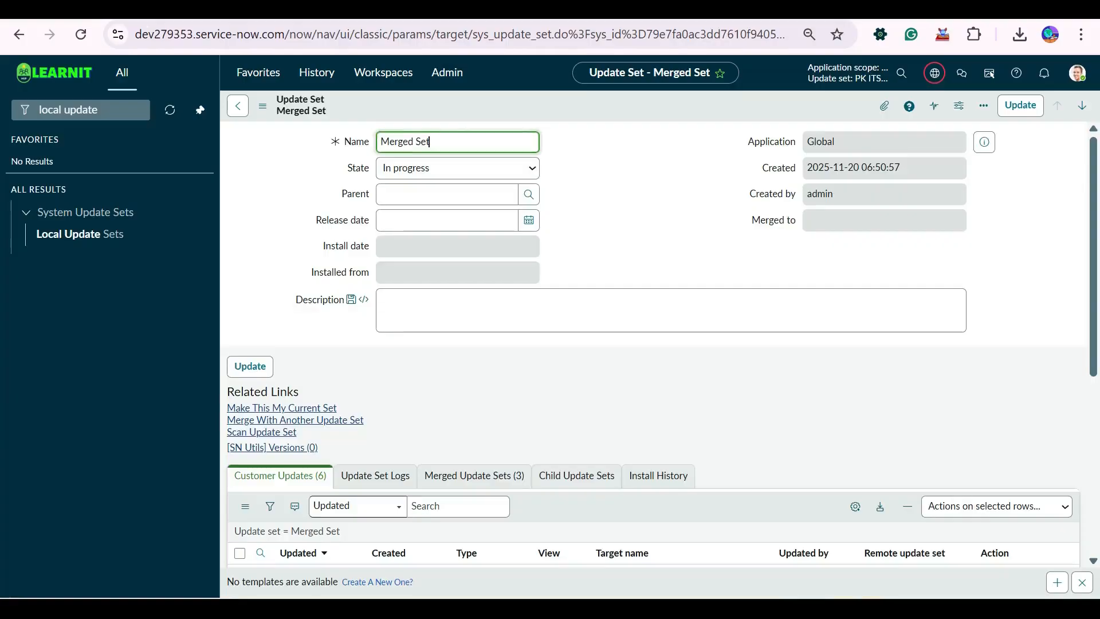
pyautogui.scroll(-5, 658, 344)
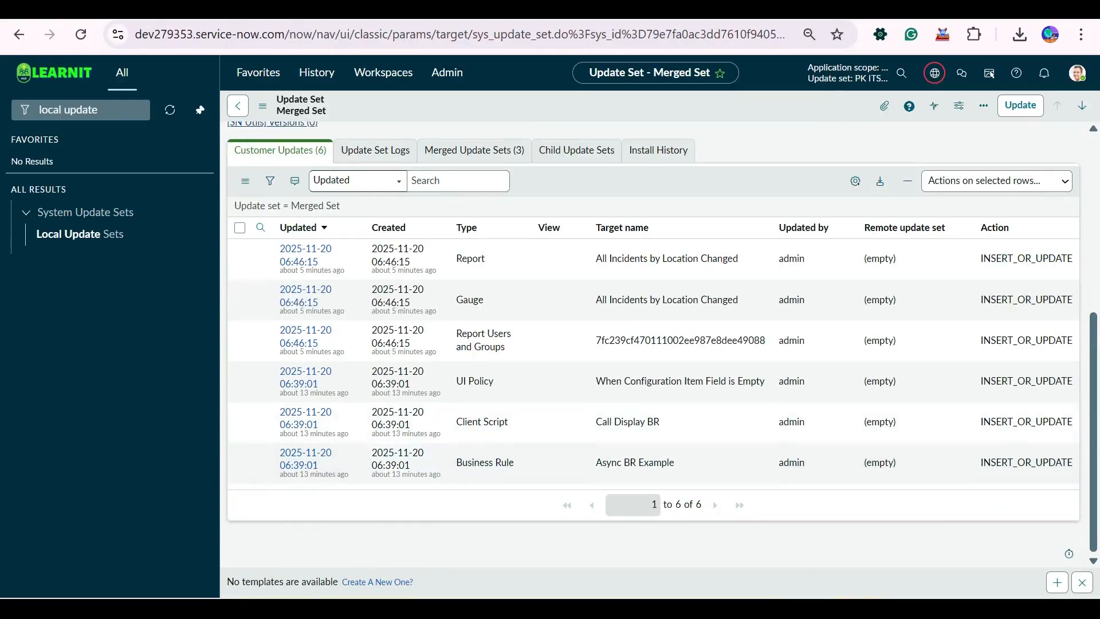
pyautogui.scroll(3, 561, 504)
pyautogui.hotkey('ctrl', 'Tab')
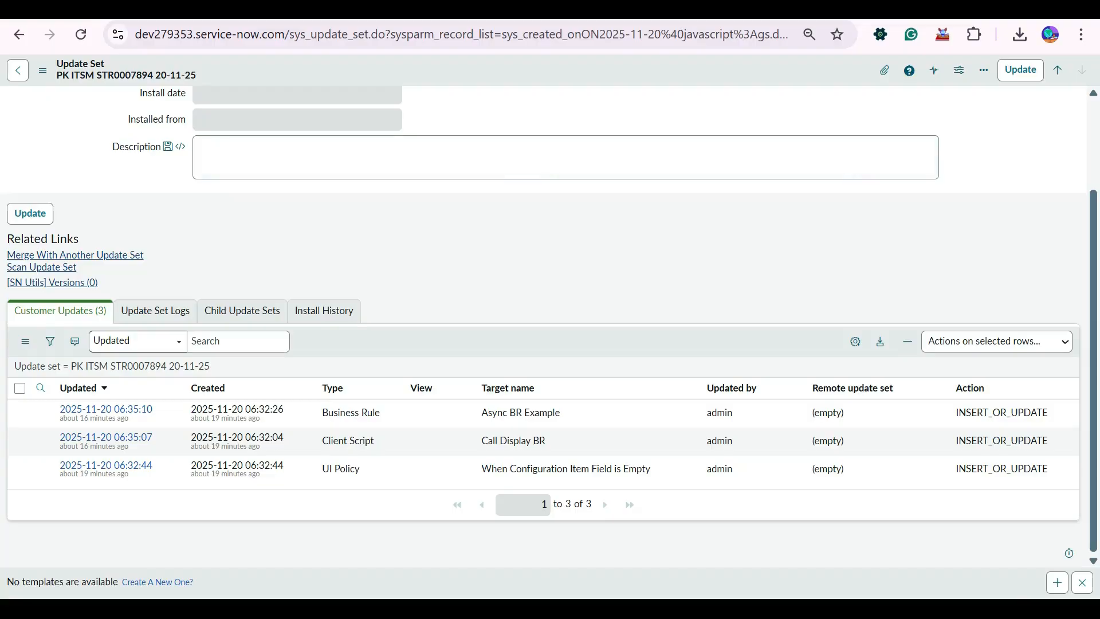
pyautogui.hotkey('ctrl', 'shift', 'Tab')
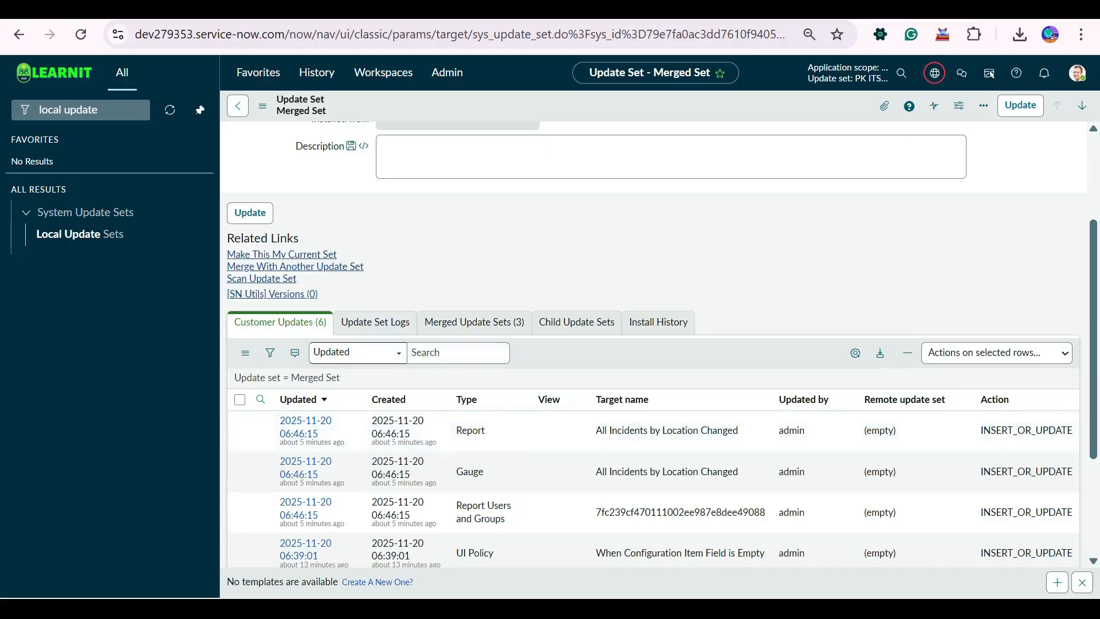
pyautogui.scroll(3, 452, 230)
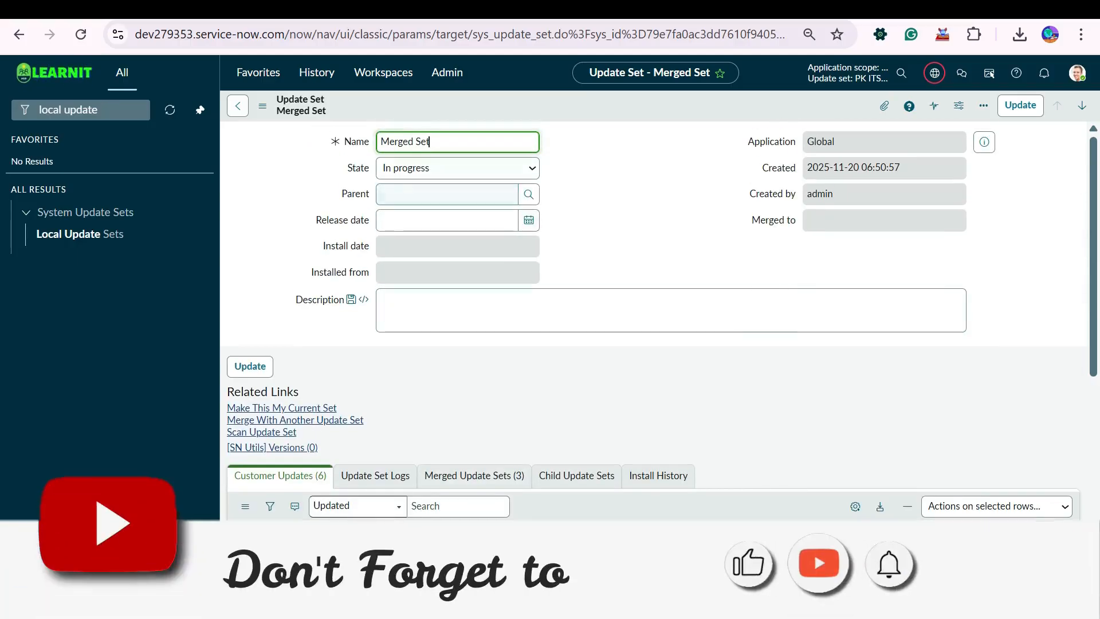
pyautogui.scroll(-6, 653, 321)
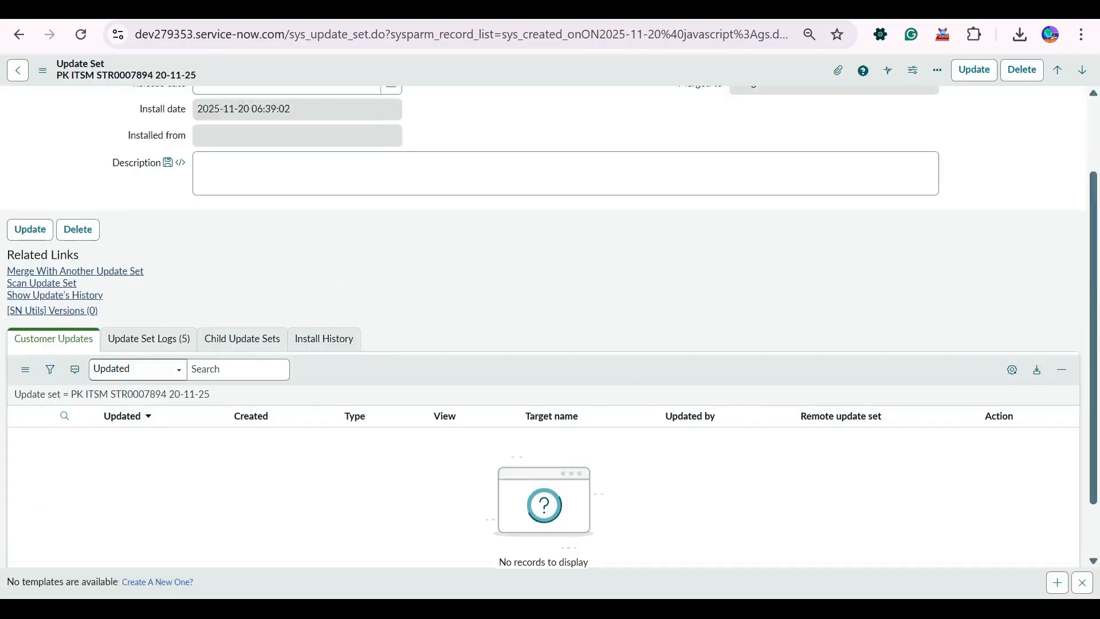
pyautogui.scroll(-3, 549, 326)
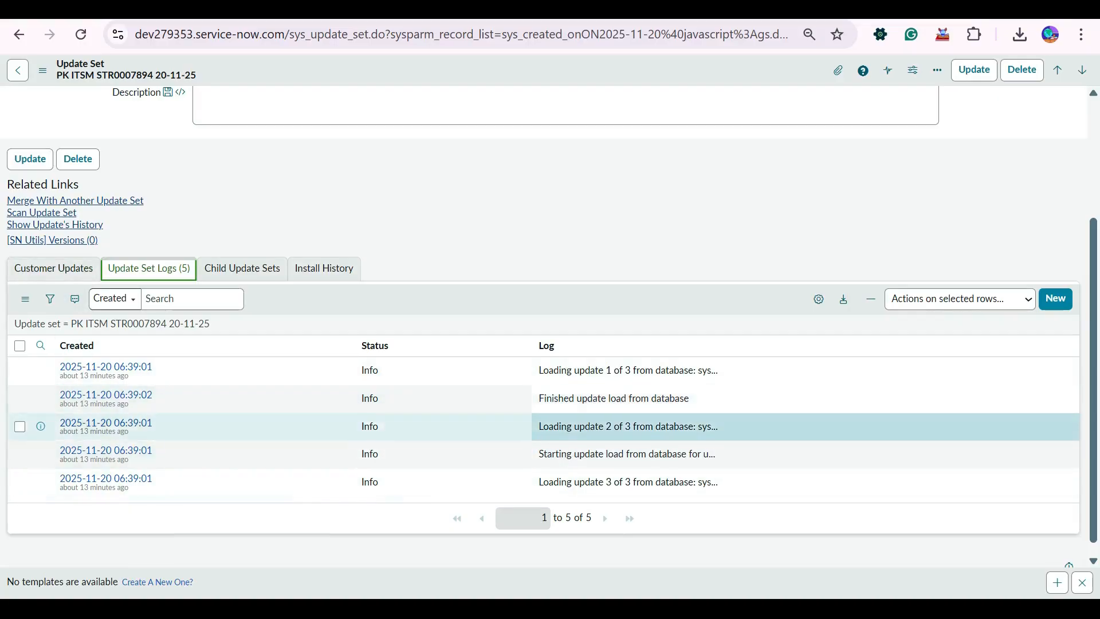
pyautogui.scroll(3, 550, 424)
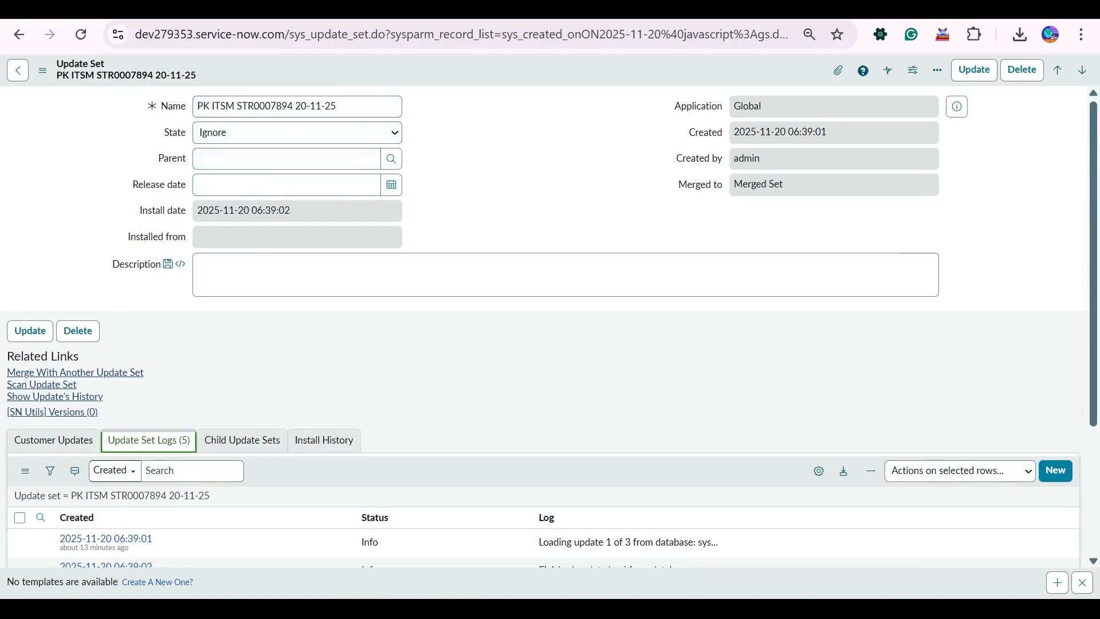
pyautogui.scroll(-3, 544, 315)
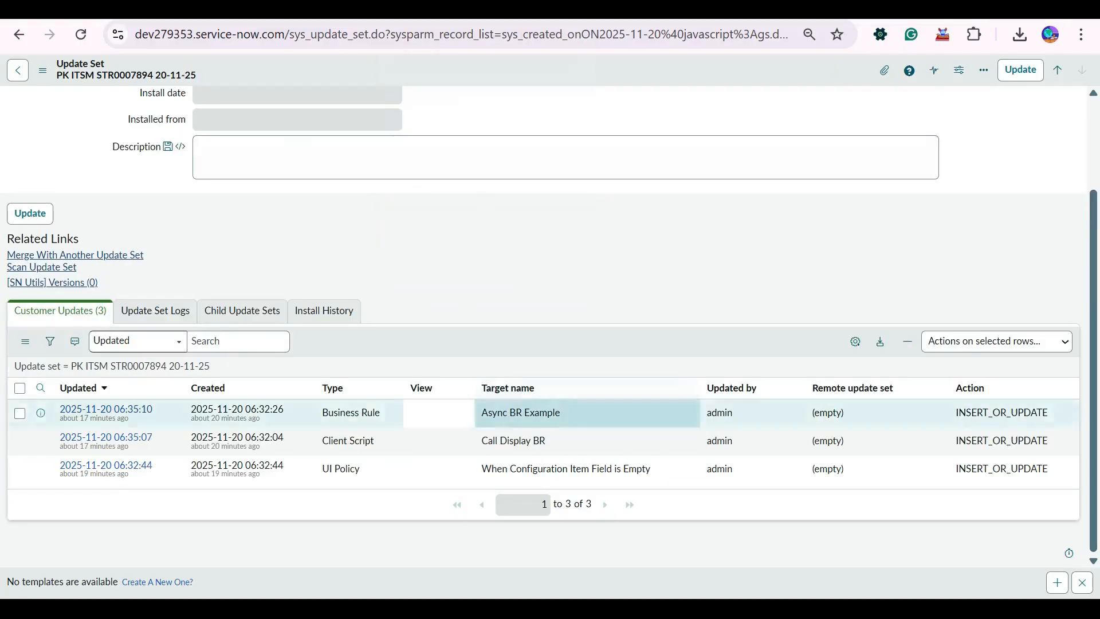
pyautogui.click(155, 311)
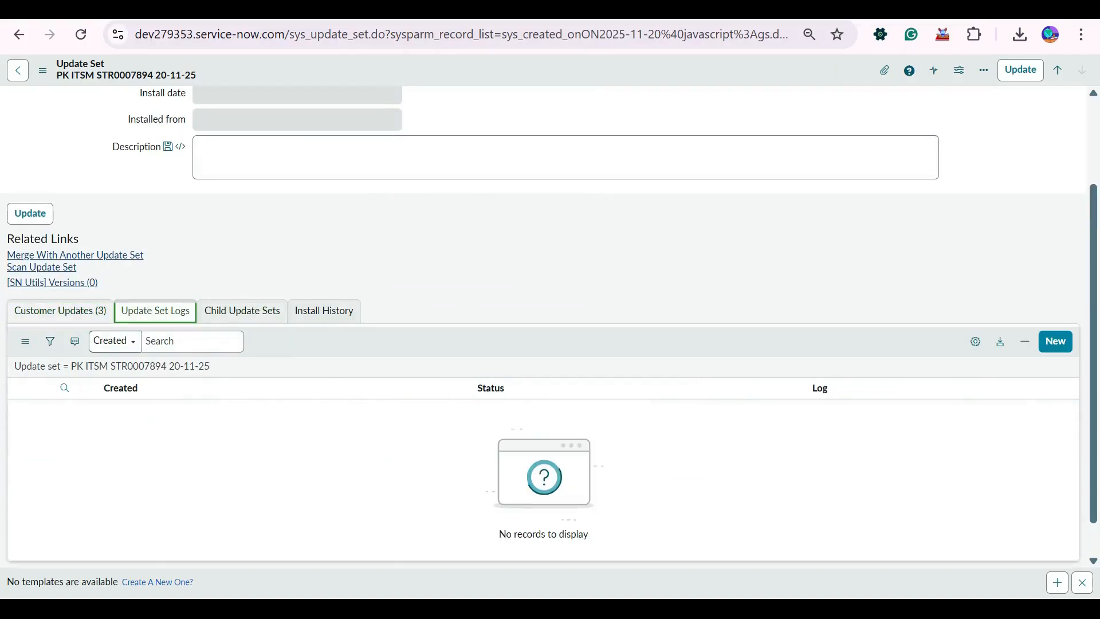
pyautogui.hotkey('alt', 'Left')
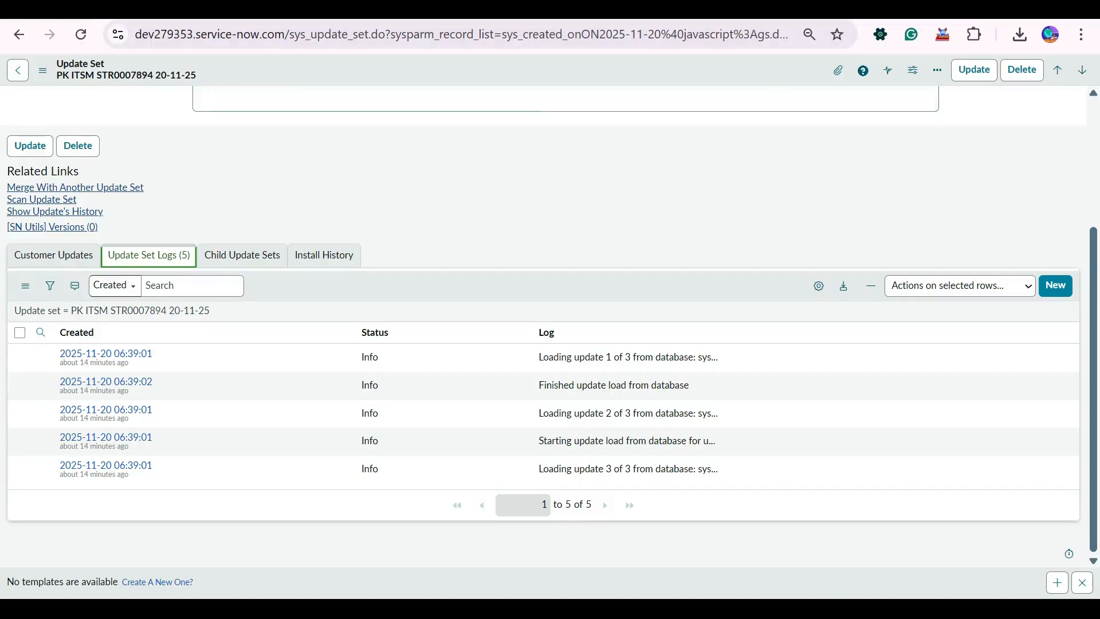
pyautogui.click(605, 9)
pyautogui.click(495, 9)
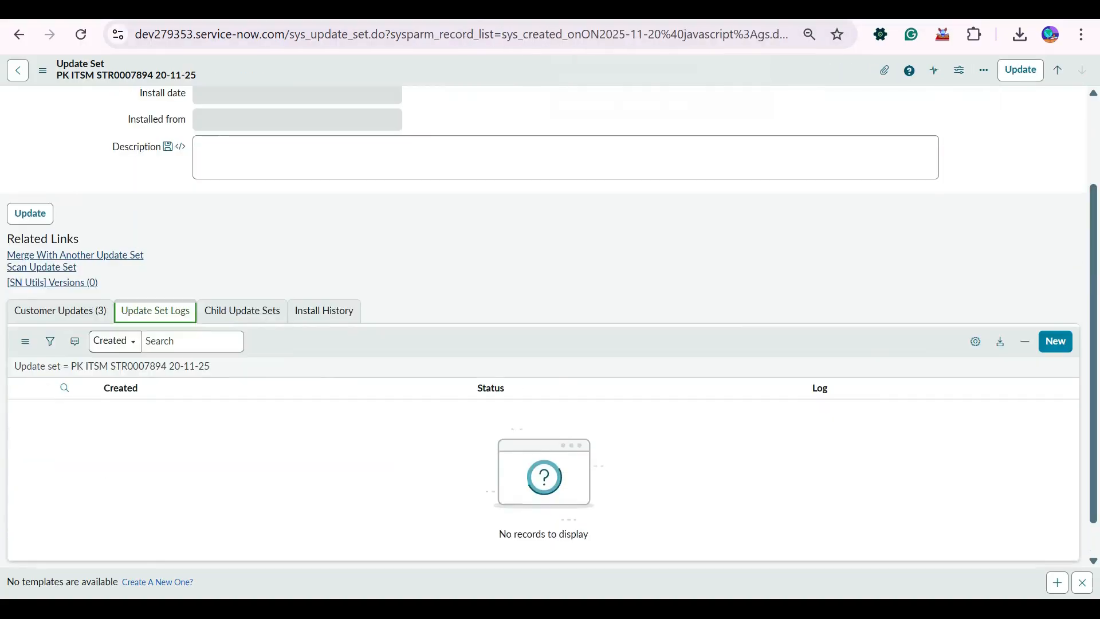
# Show the Merged Update Sets of Merged Set and refresh that list to check each source set's state.
pyautogui.click(390, 9)
pyautogui.scroll(5, 407, 259)
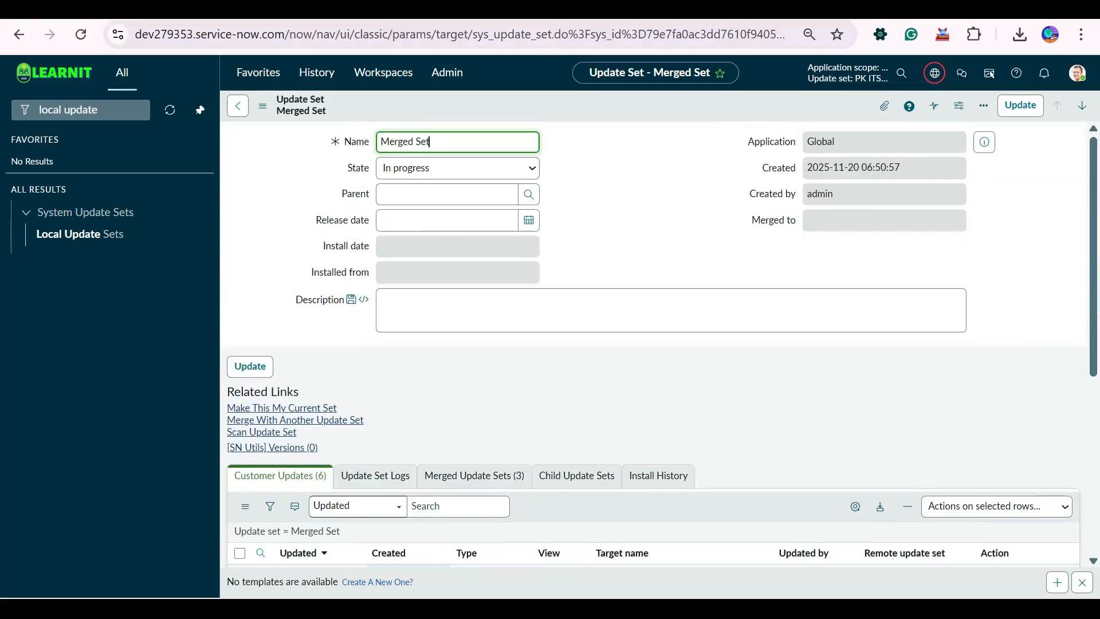
pyautogui.hotkey('ctrl', 'a')
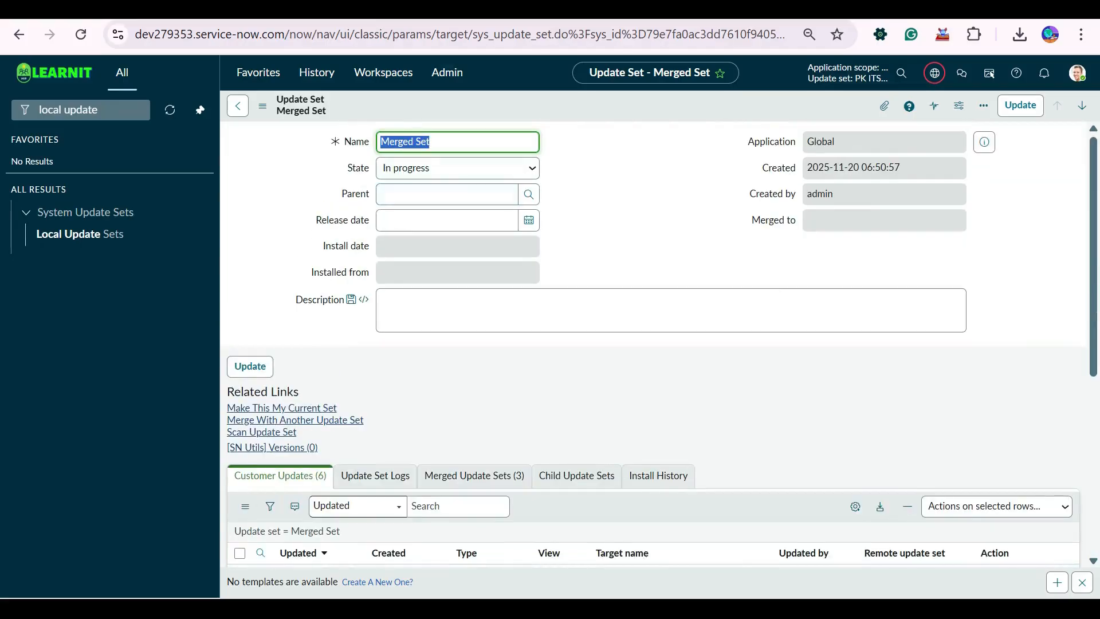
pyautogui.scroll(-5, 653, 344)
pyautogui.scroll(5, 653, 344)
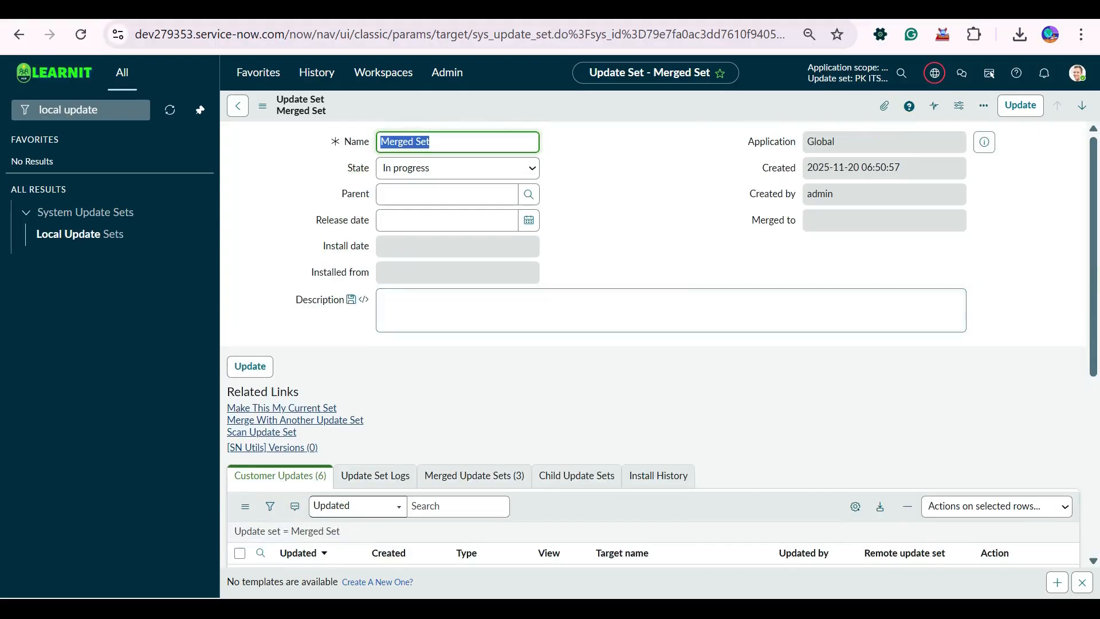
pyautogui.scroll(-6, 653, 344)
pyautogui.click(475, 151)
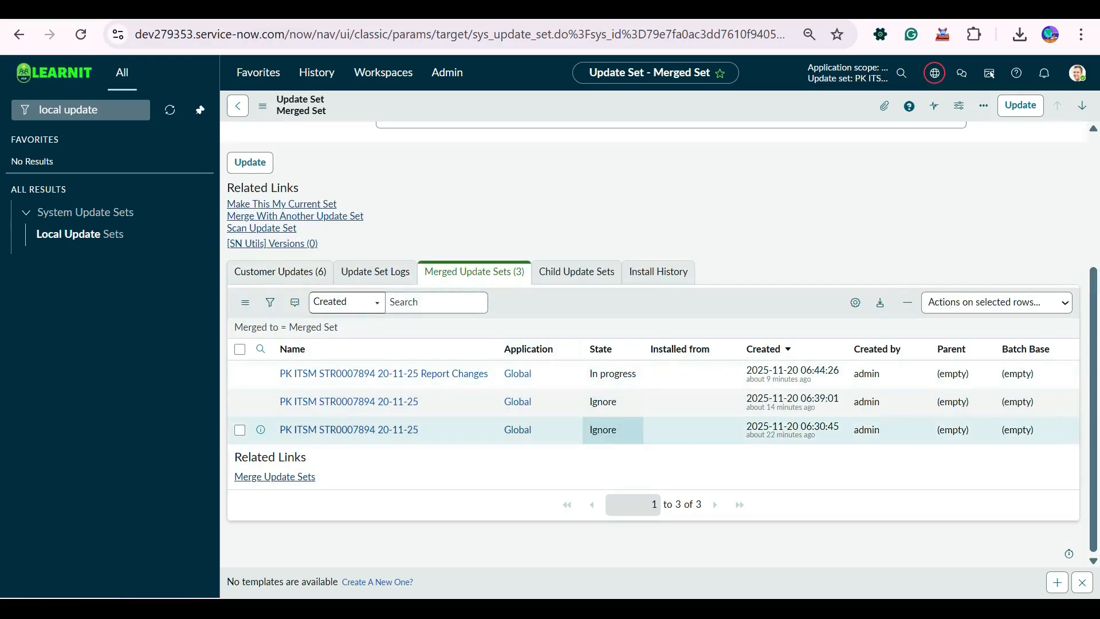
pyautogui.moveTo(618, 430); pyautogui.dragTo(553, 405)
pyautogui.click(561, 217)
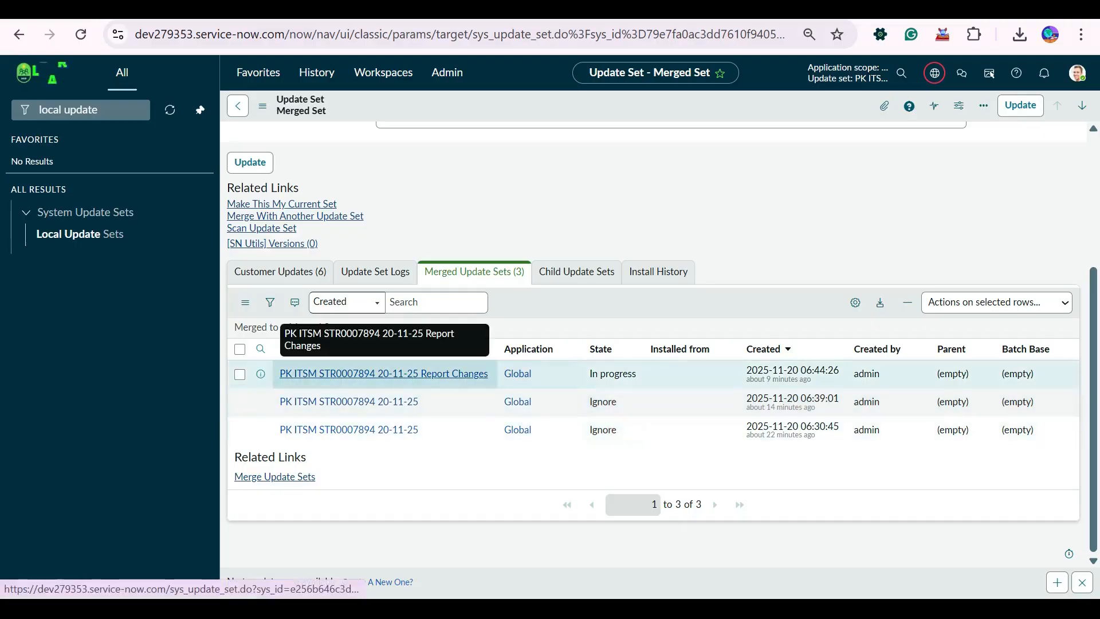
pyautogui.rightClick(505, 298)
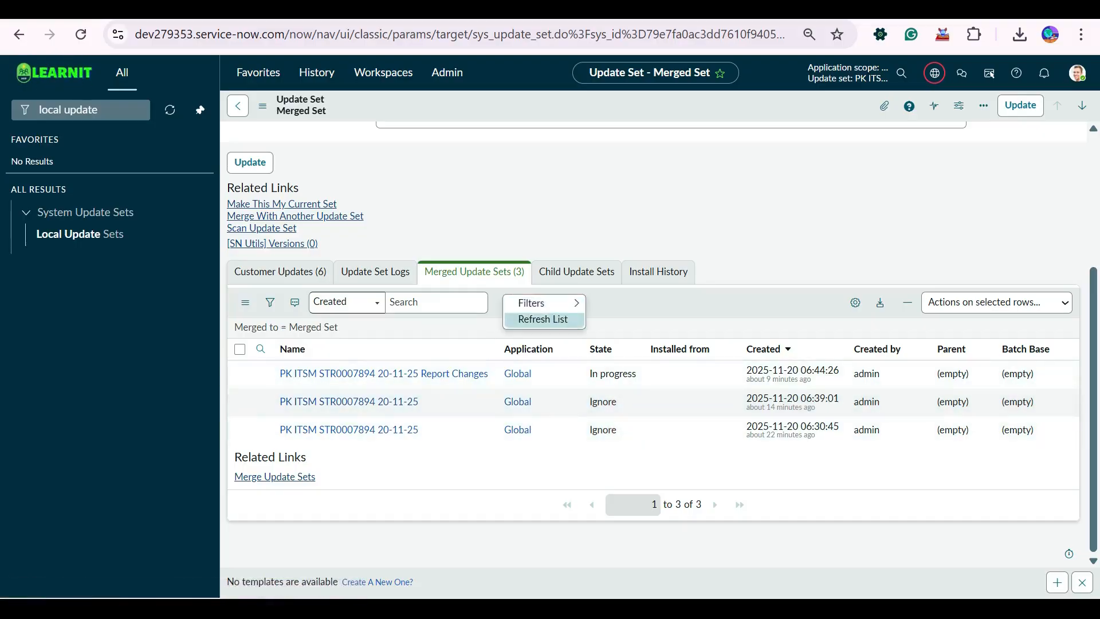
pyautogui.click(542, 320)
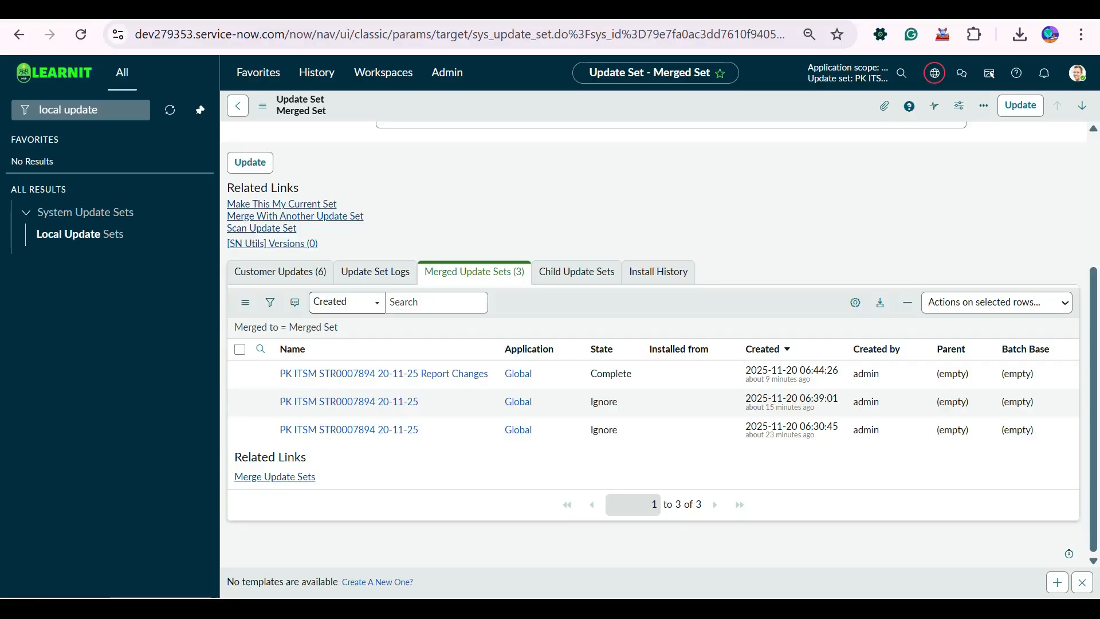
# Check the State options available on the Merged Set record without changing its state.
pyautogui.scroll(4, 653, 313)
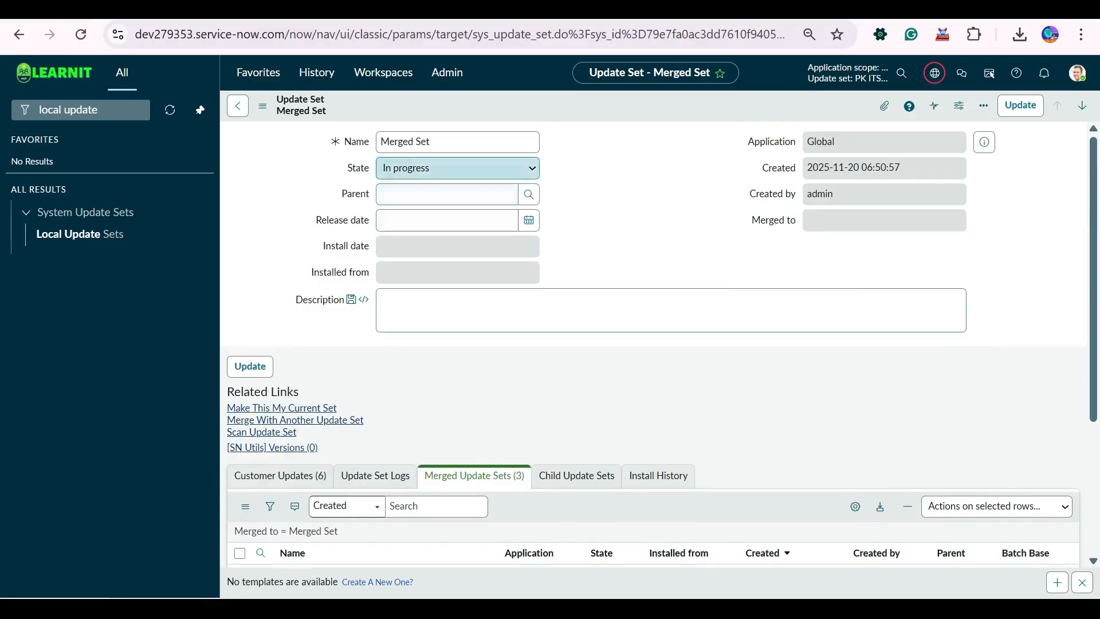
pyautogui.click(457, 168)
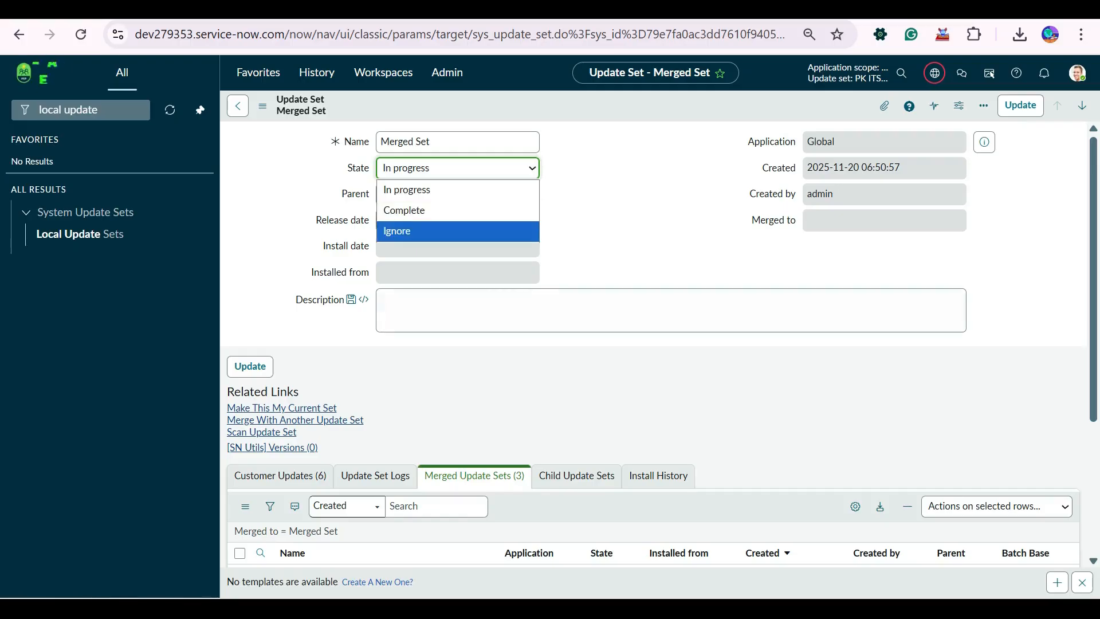
pyautogui.press('Escape')
pyautogui.scroll(-3, 611, 406)
pyautogui.scroll(3, 611, 406)
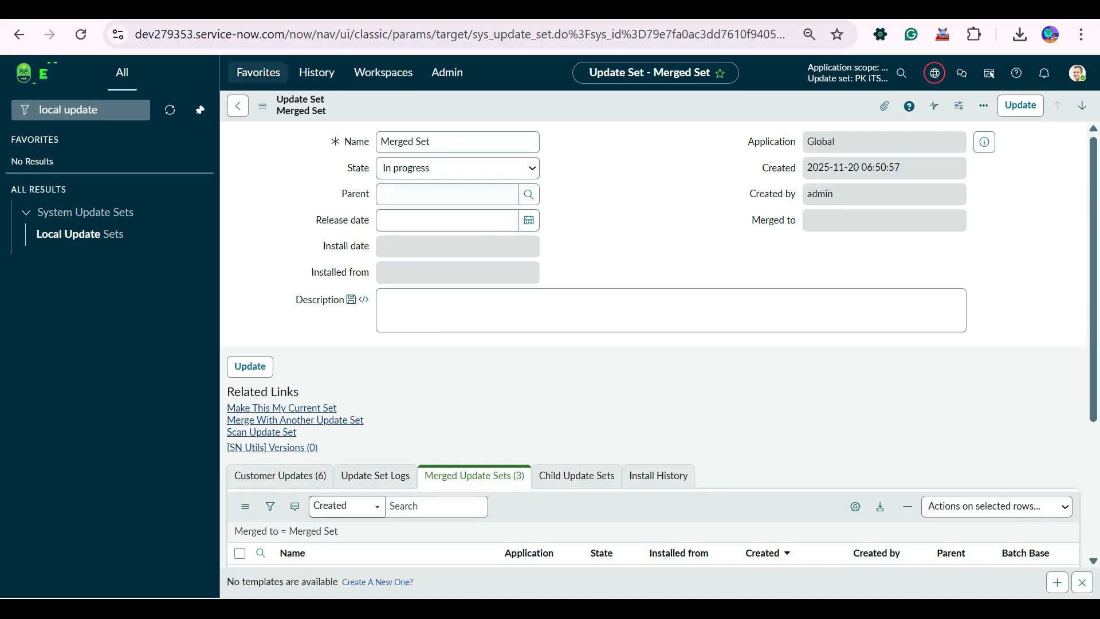
pyautogui.hotkey('ctrl', 'Tab')
pyautogui.hotkey('ctrl', 'shift', 'Tab')
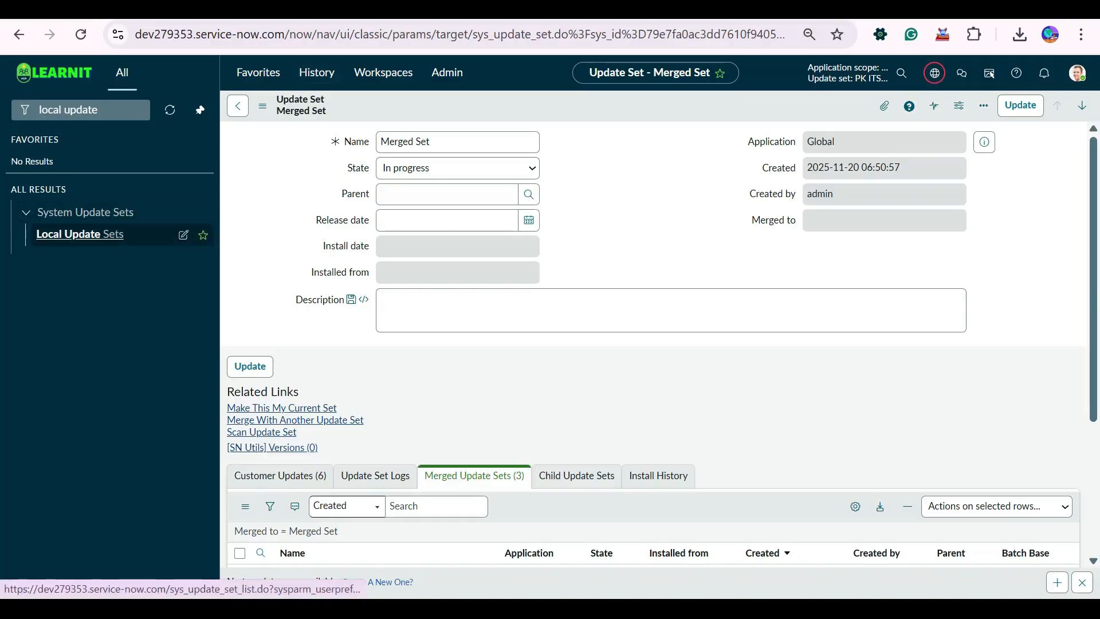
# Open the Local Update Sets list and filter out the records named Default.
pyautogui.click(79, 234)
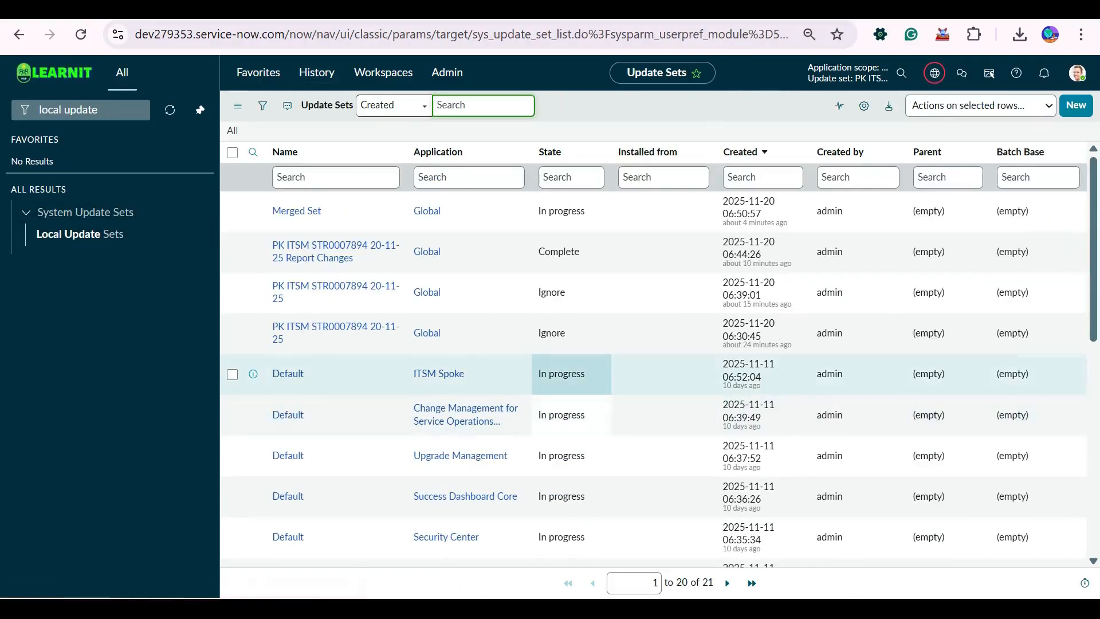
pyautogui.scroll(-8, 664, 373)
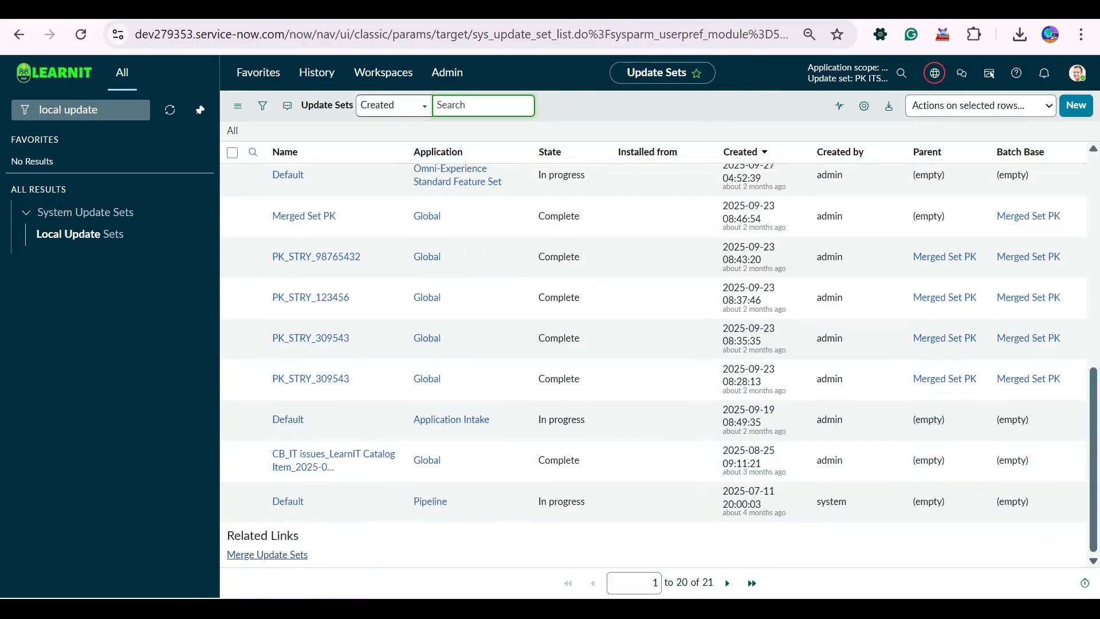
pyautogui.rightClick(332, 422)
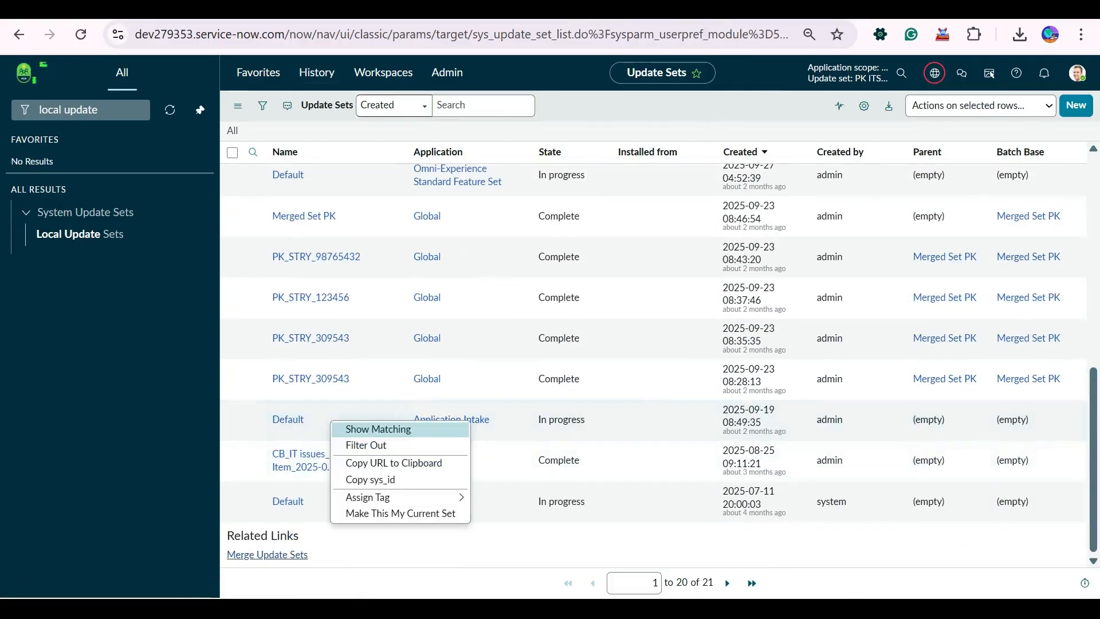
pyautogui.click(346, 417)
pyautogui.rightClick(348, 419)
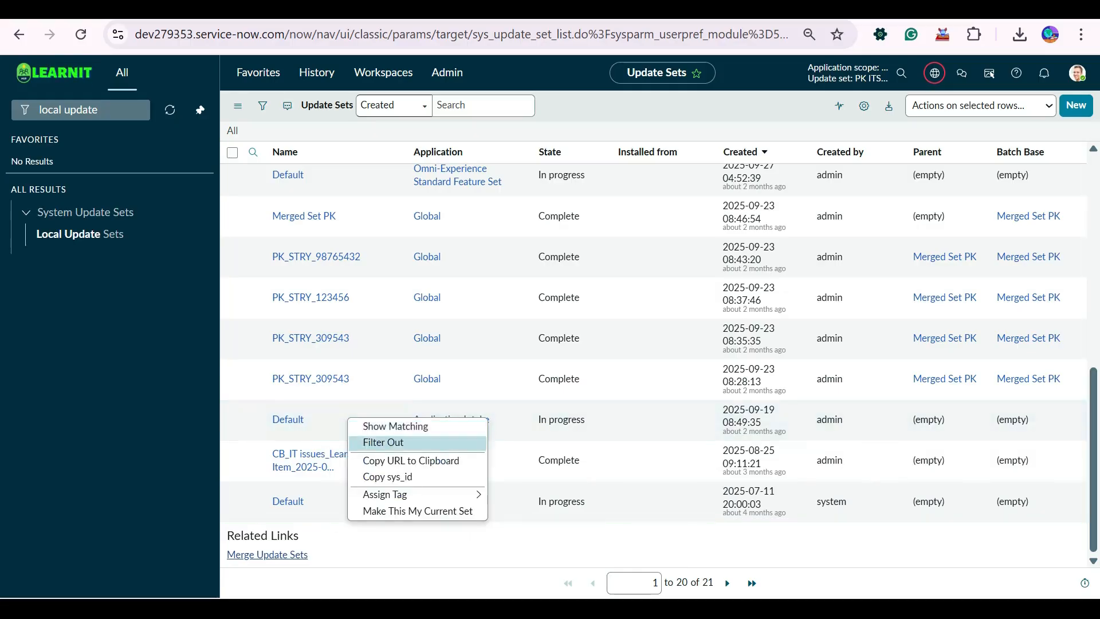
pyautogui.click(339, 420)
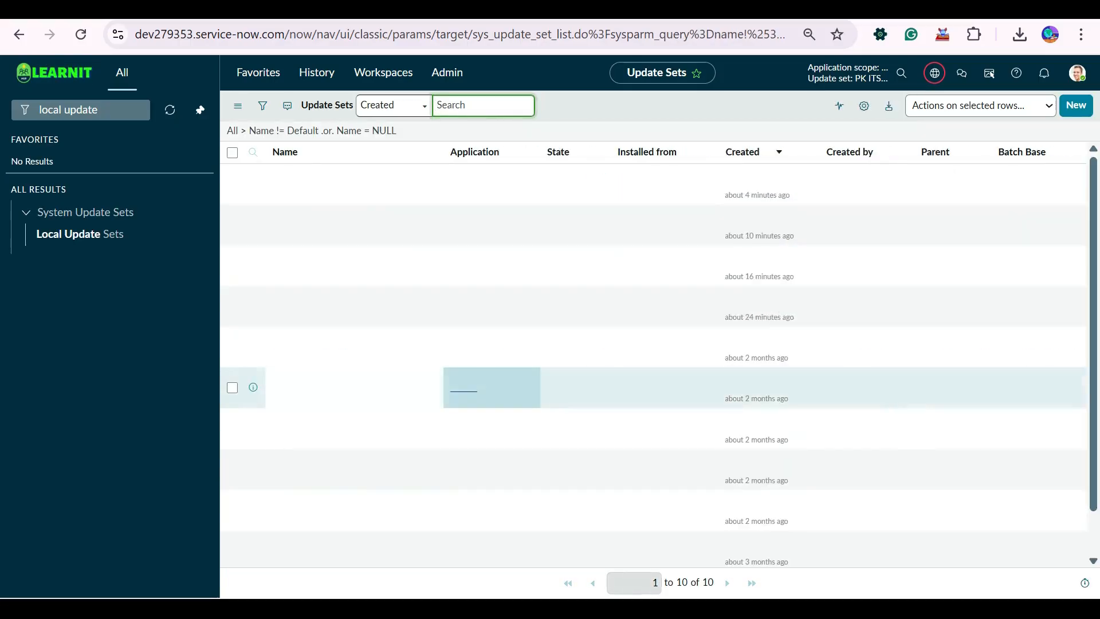
# Filter out the update sets whose State is Ignore.
pyautogui.scroll(-2, 492, 387)
pyautogui.scroll(2, 458, 428)
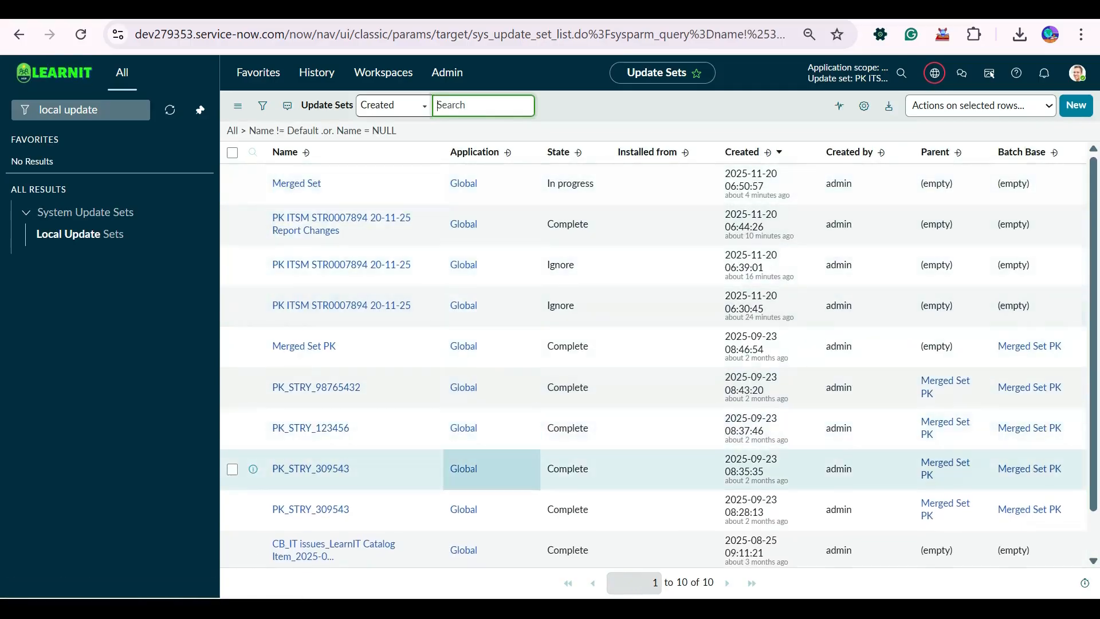
pyautogui.scroll(-2, 467, 418)
pyautogui.scroll(2, 573, 327)
pyautogui.rightClick(577, 261)
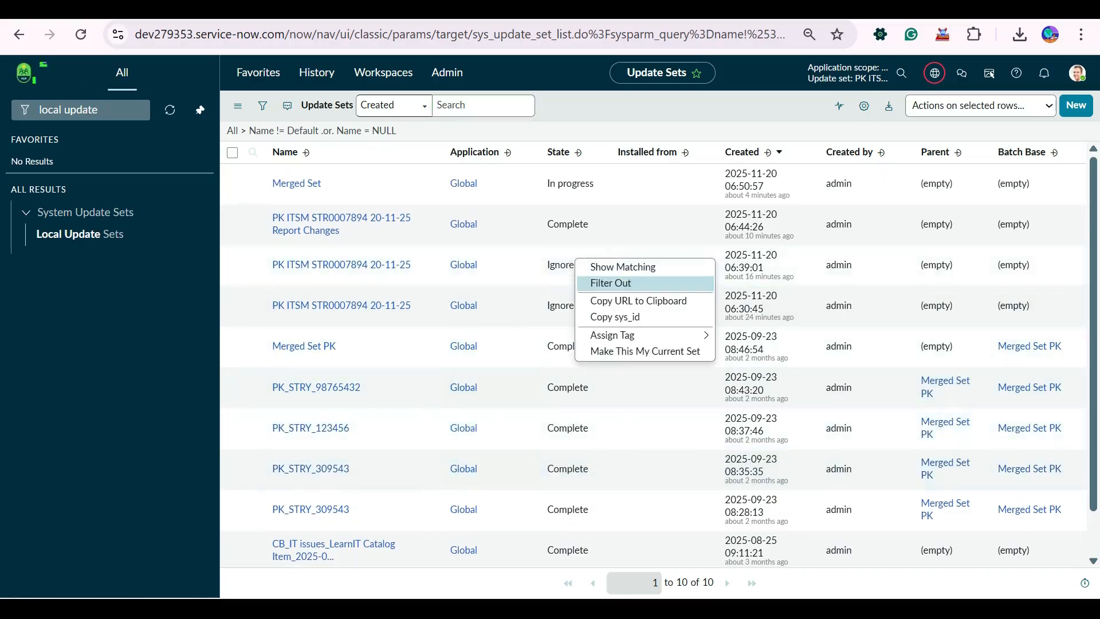
pyautogui.click(607, 283)
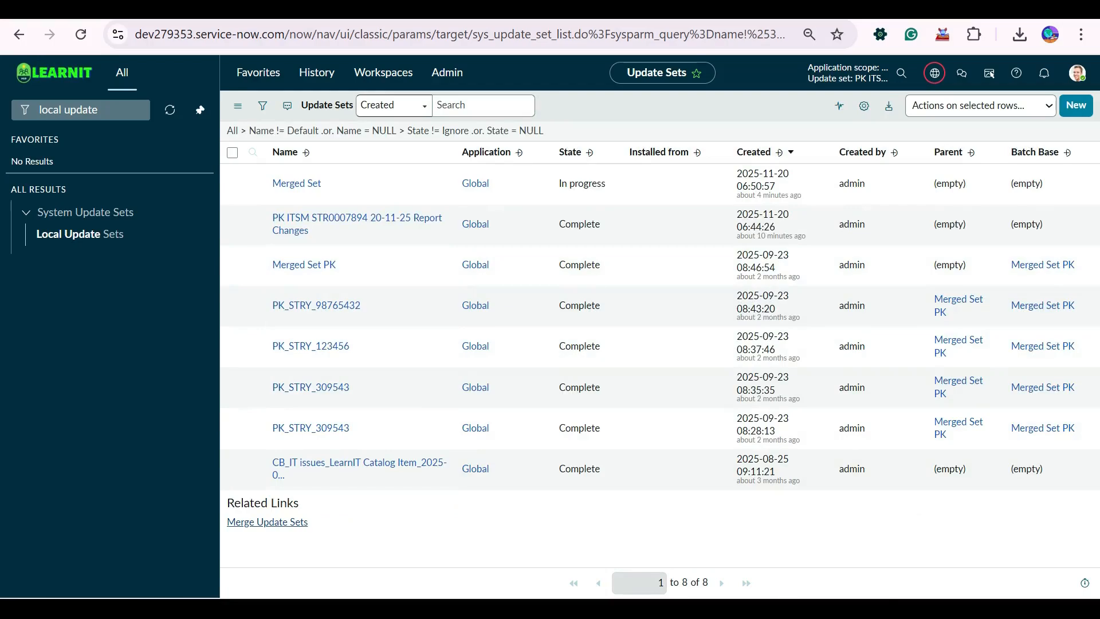
# Open the Merged Set update set in its own browser tab and show its Child Update Sets list.
pyautogui.click(297, 185)
pyautogui.hotkey('ctrl', 'Tab')
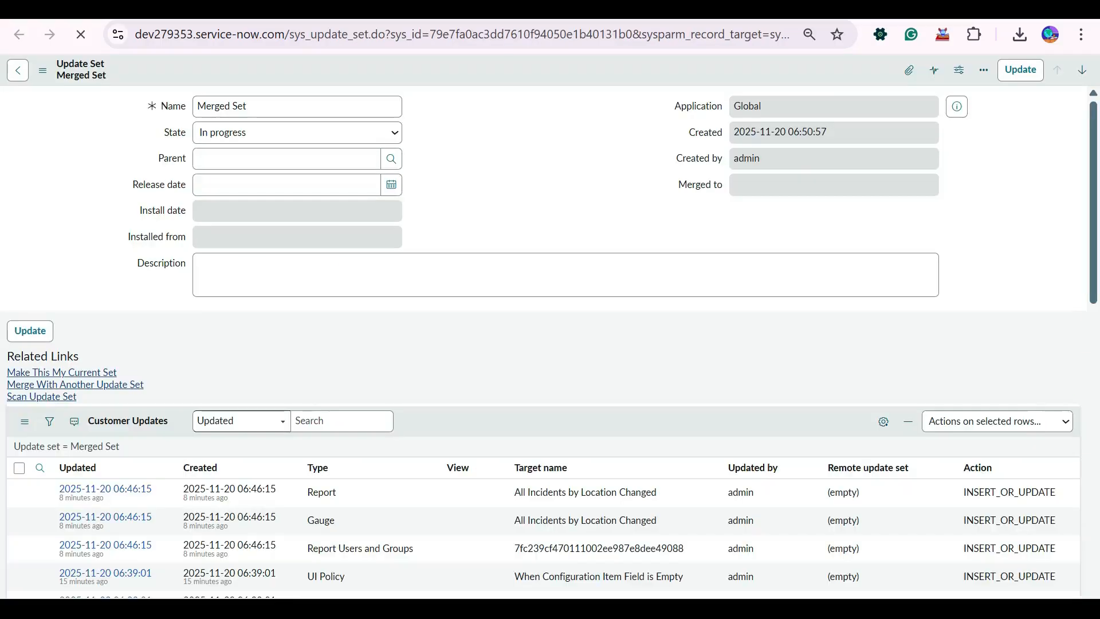
pyautogui.scroll(-3, 544, 344)
pyautogui.click(357, 314)
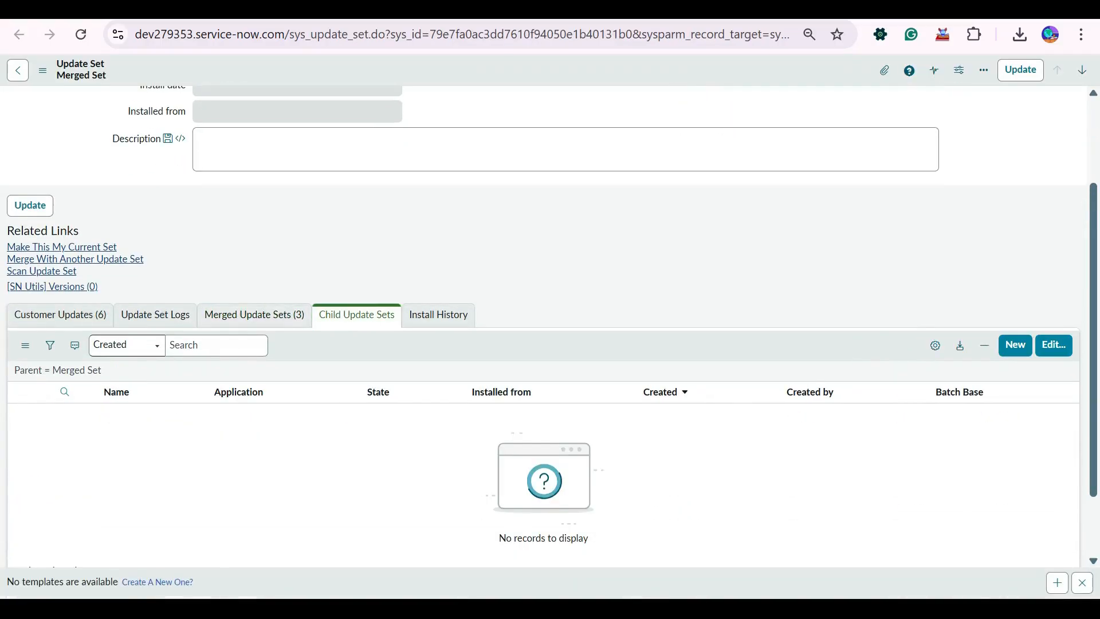
pyautogui.hotkey('ctrl', 'shift', 'Tab')
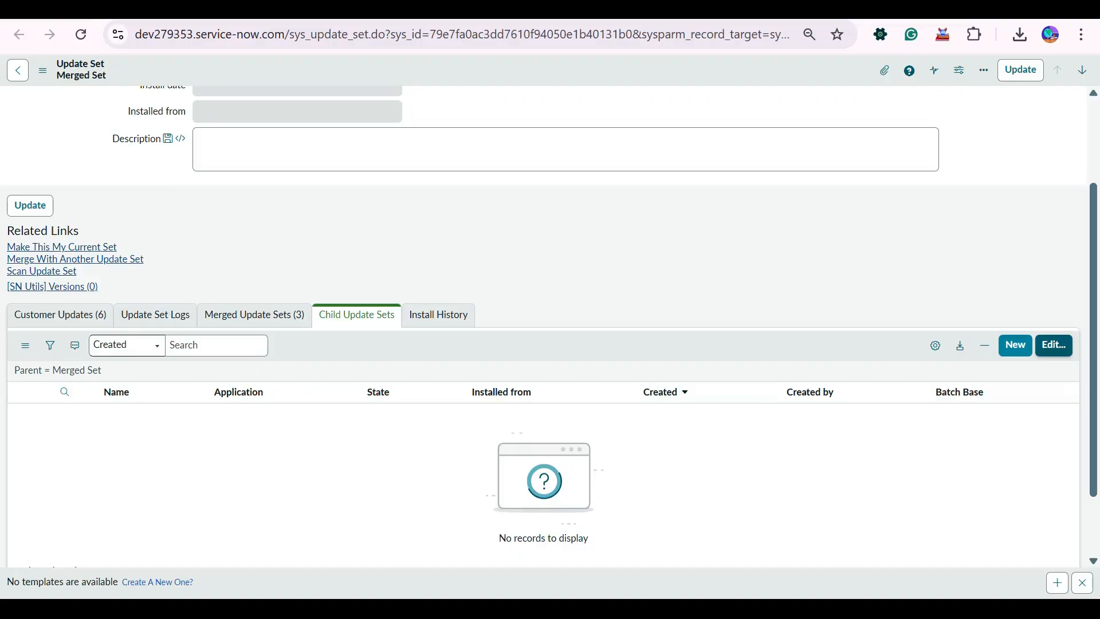
pyautogui.click(1053, 345)
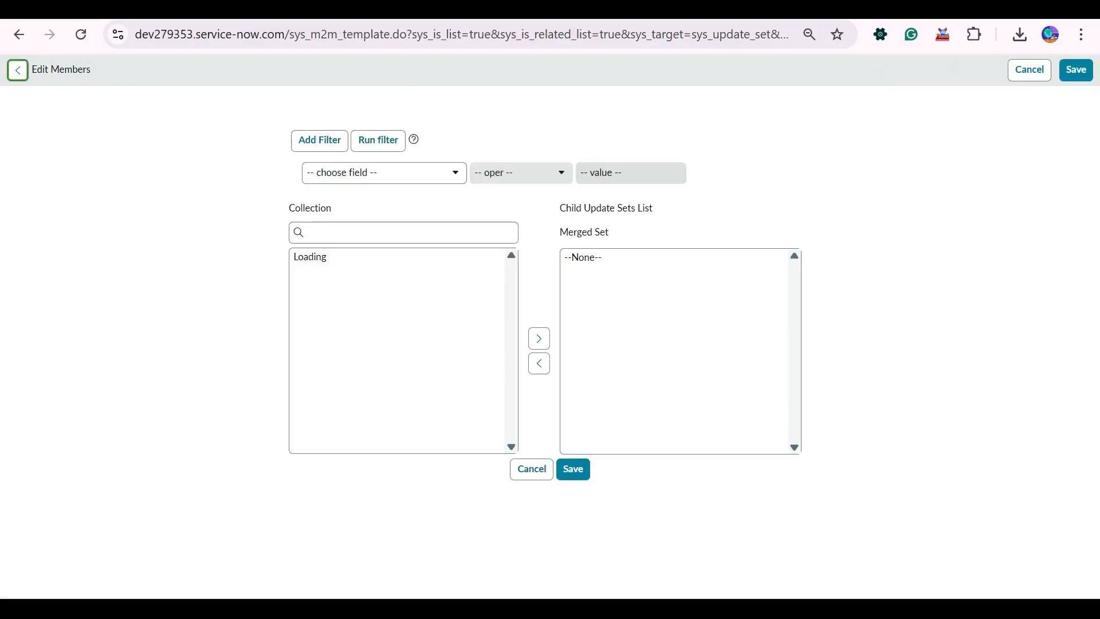
pyautogui.scroll(-2, 396, 351)
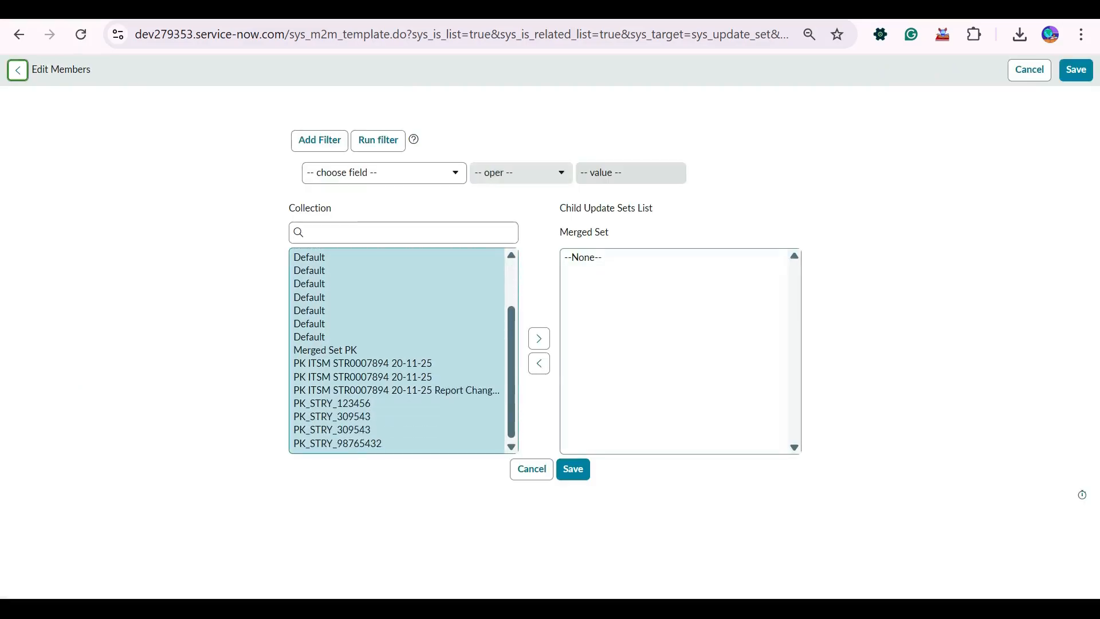
pyautogui.moveTo(344, 403); pyautogui.dragTo(346, 443)
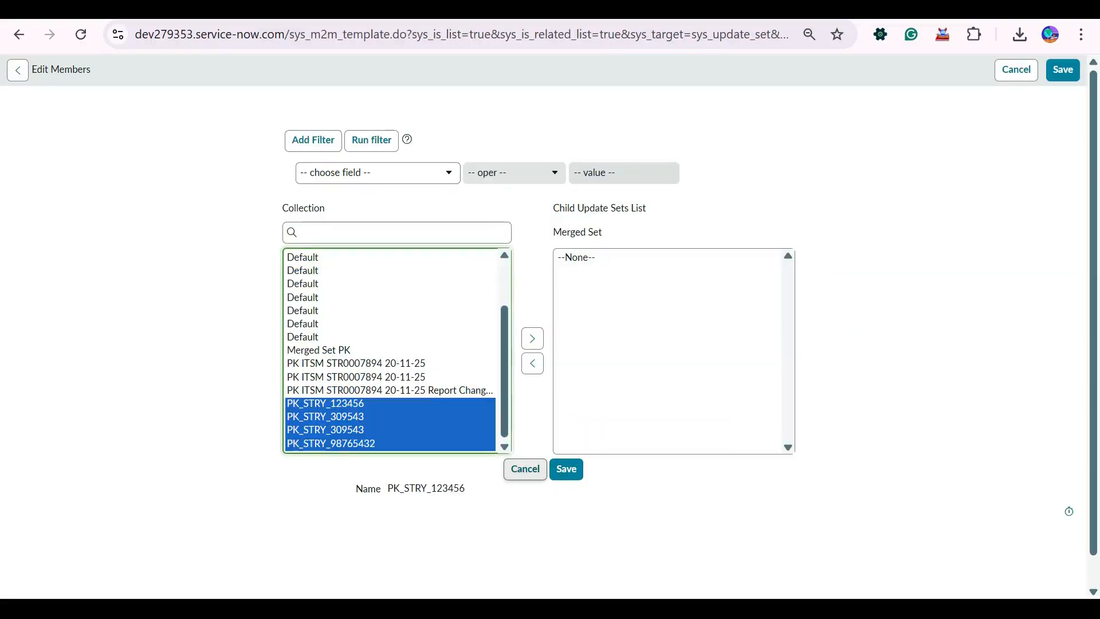
pyautogui.click(525, 469)
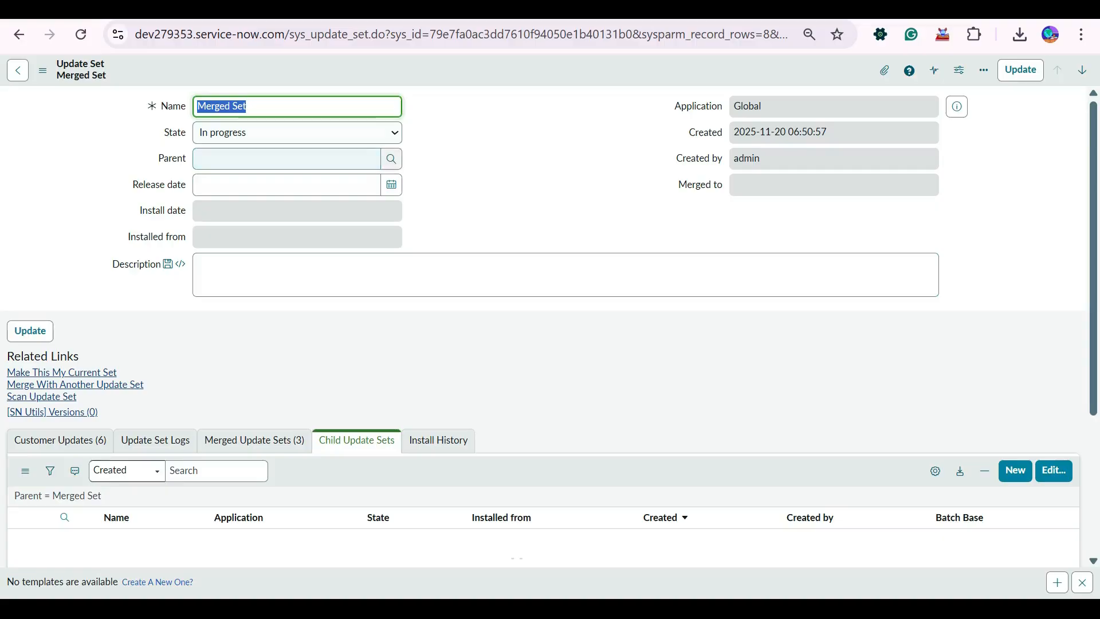
# Rename the Merged Set record as Update Set Changes and save it.
pyautogui.click(247, 106)
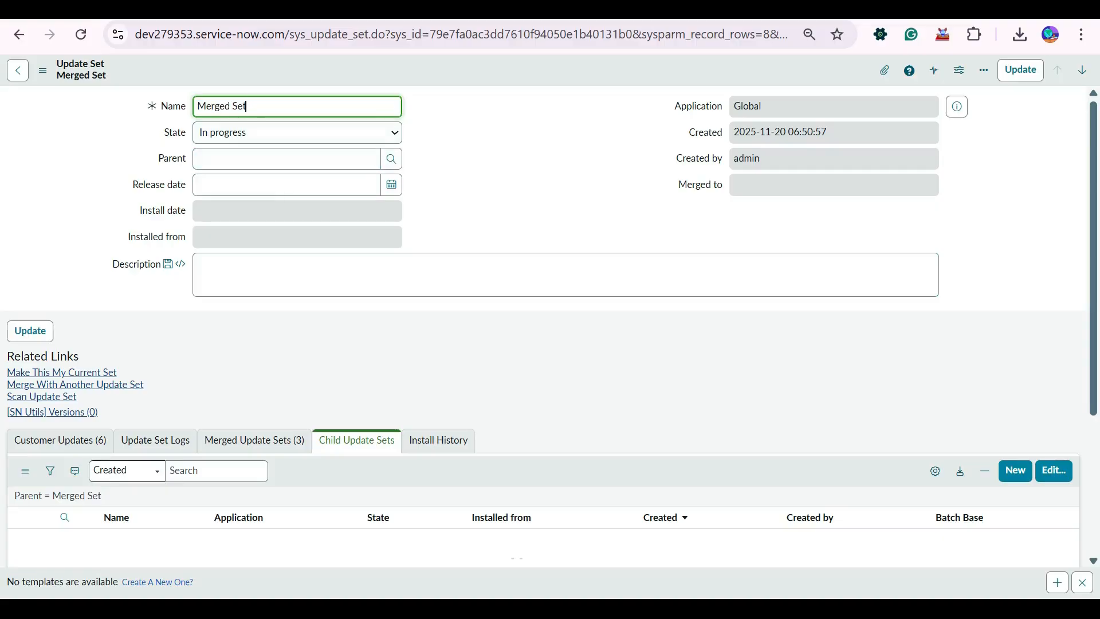
pyautogui.doubleClick(219, 107)
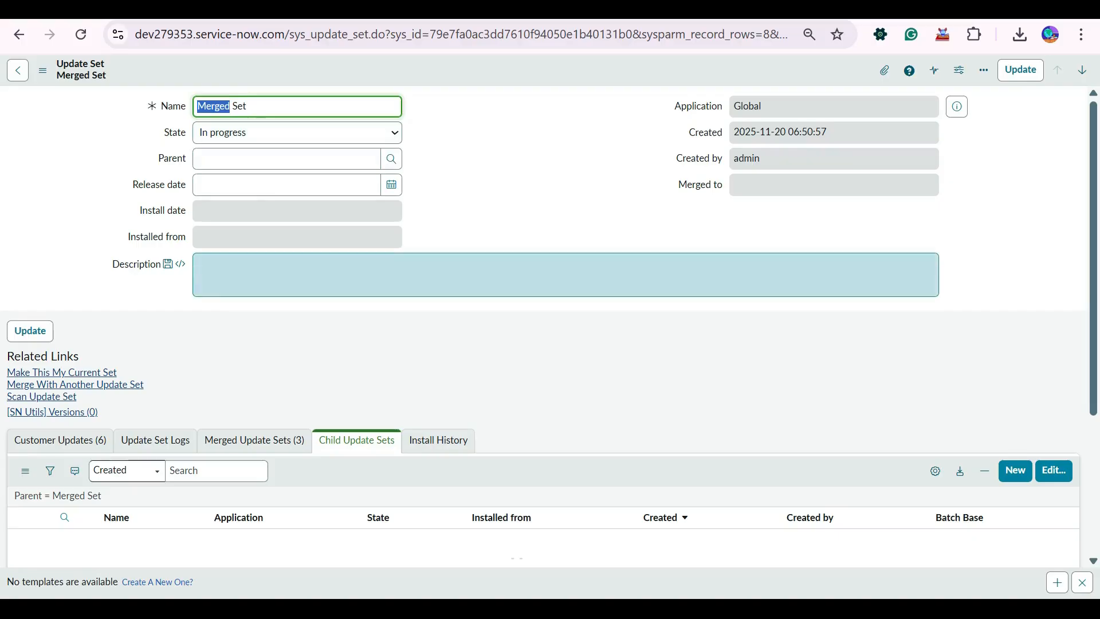
pyautogui.hotkey('shift', 'End')
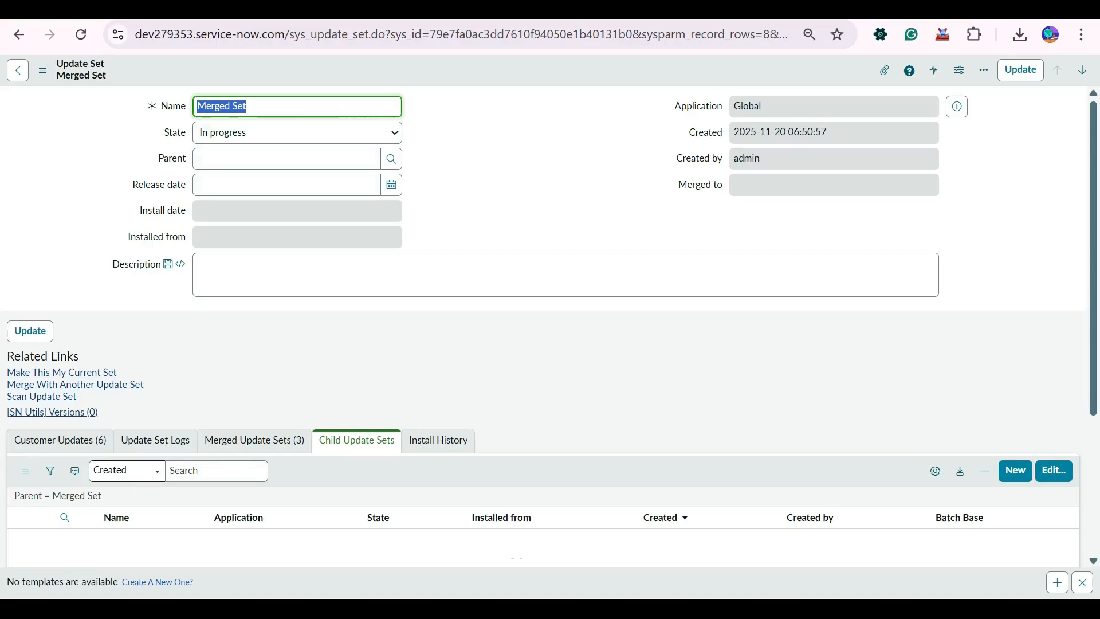
pyautogui.write('Update Set Changes')
pyautogui.rightClick(496, 68)
pyautogui.click(515, 75)
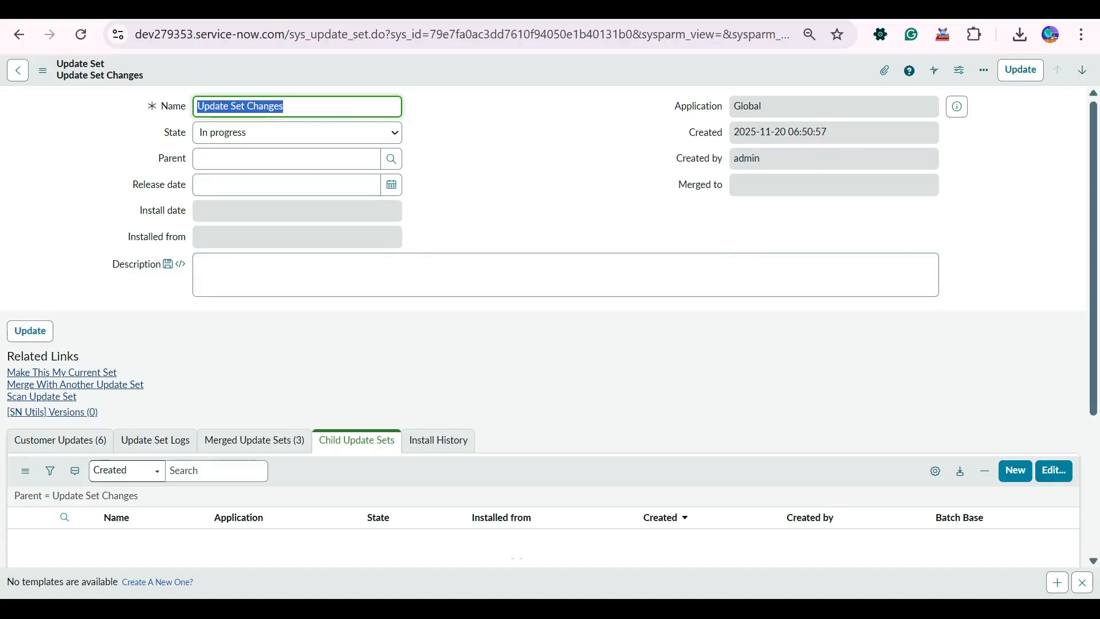
# Add PK_STRY_123456, both PK_STRY_309543 sets and PK_STRY_98765432 as child update sets of Update Set Changes, and save the members.
pyautogui.click(1054, 470)
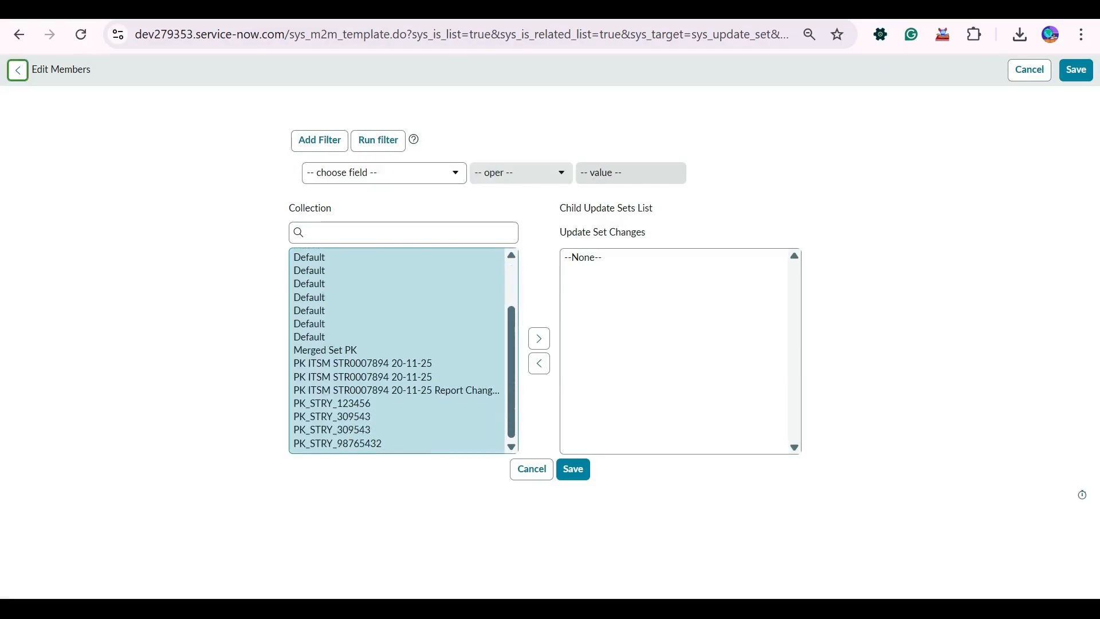
pyautogui.click(362, 363)
pyautogui.moveTo(359, 404); pyautogui.dragTo(369, 444)
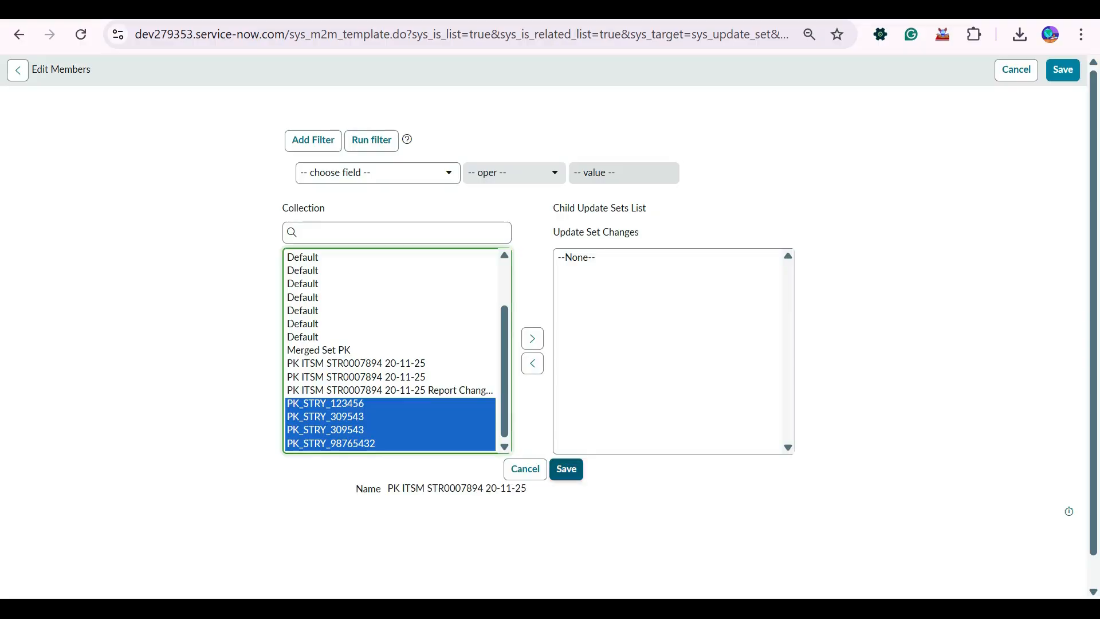
pyautogui.click(533, 338)
pyautogui.click(567, 469)
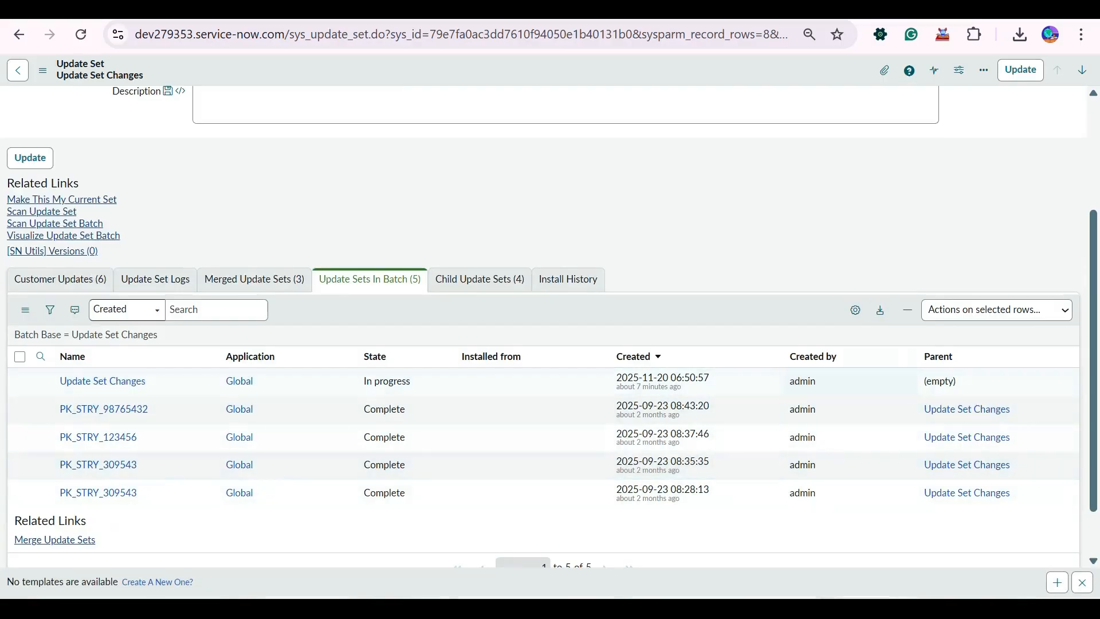
# Add the Install date column to the Update Sets In Batch list.
pyautogui.click(855, 309)
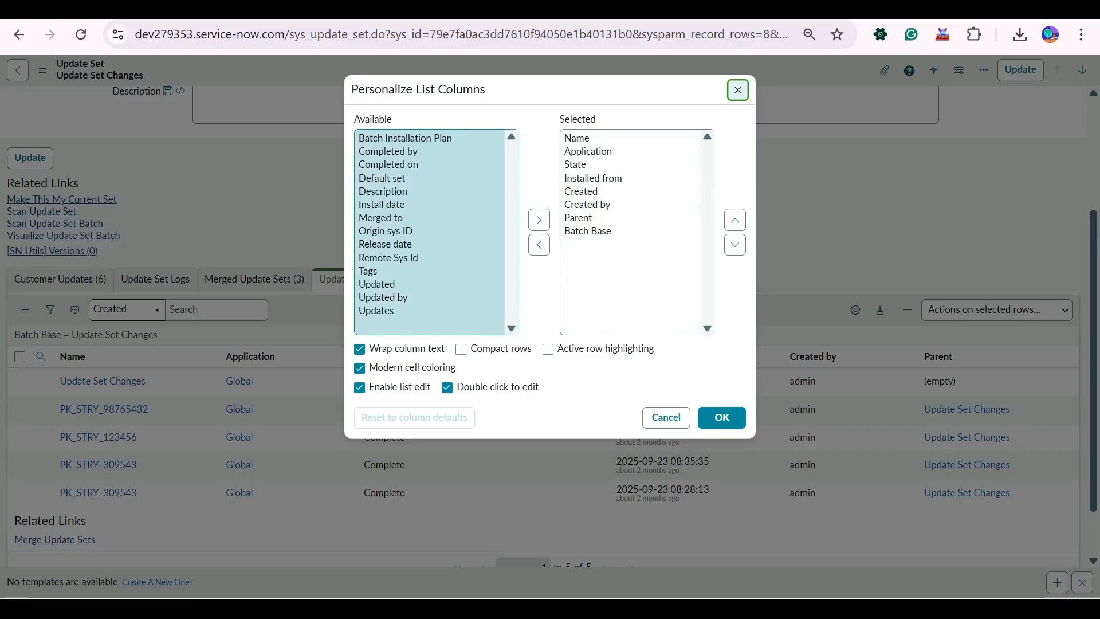
pyautogui.doubleClick(382, 205)
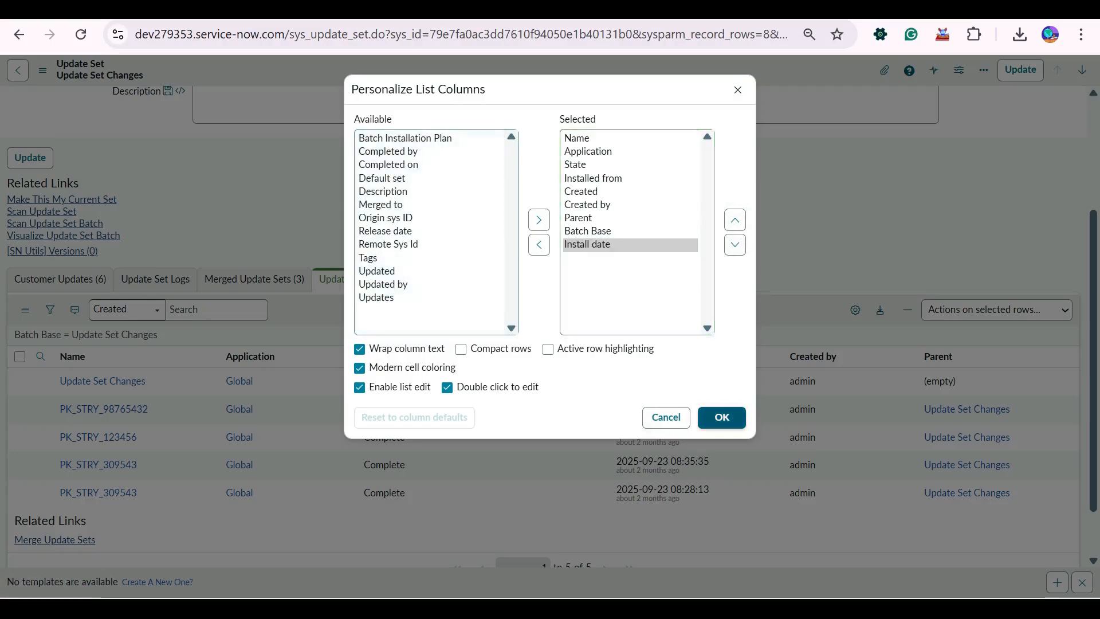
pyautogui.click(721, 417)
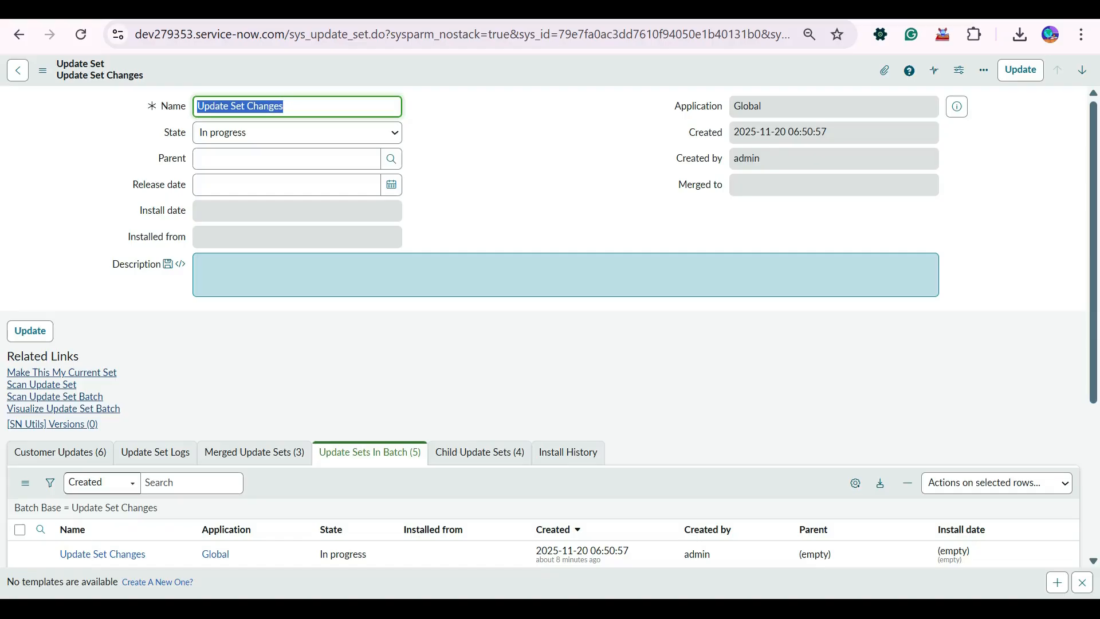
# Sort the Update Sets In Batch list by Created in ascending order.
pyautogui.scroll(-4, 550, 326)
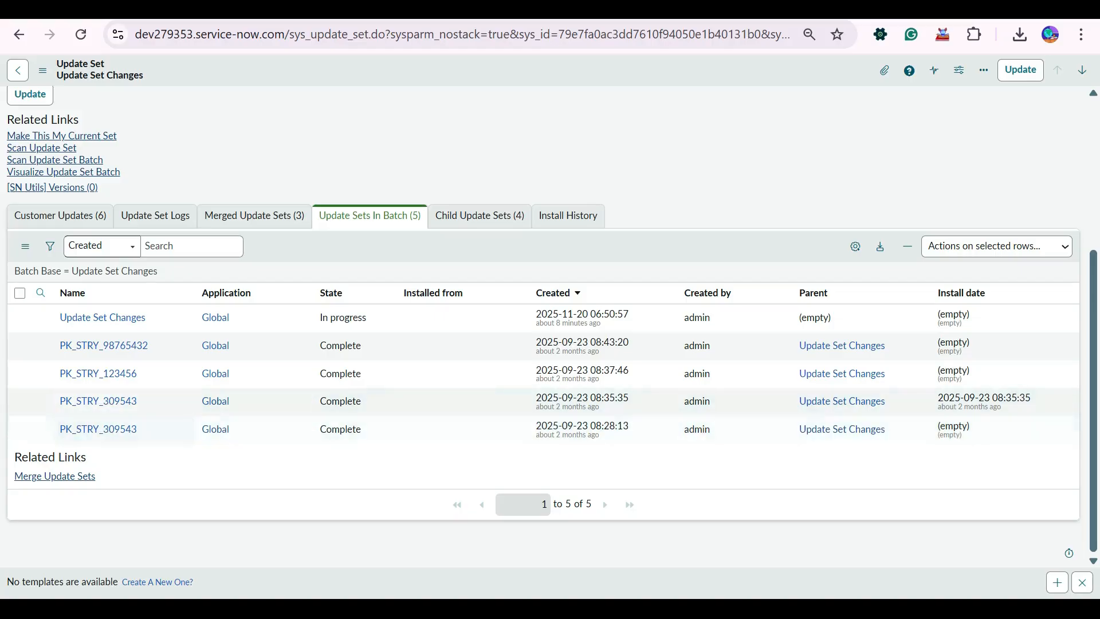
pyautogui.rightClick(564, 293)
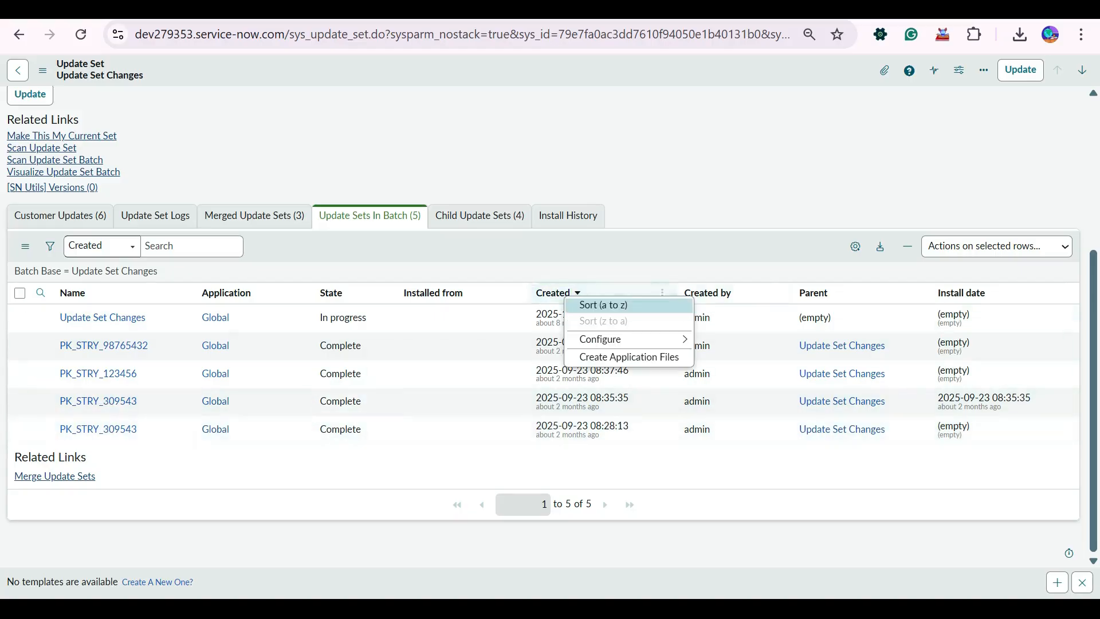
pyautogui.click(603, 304)
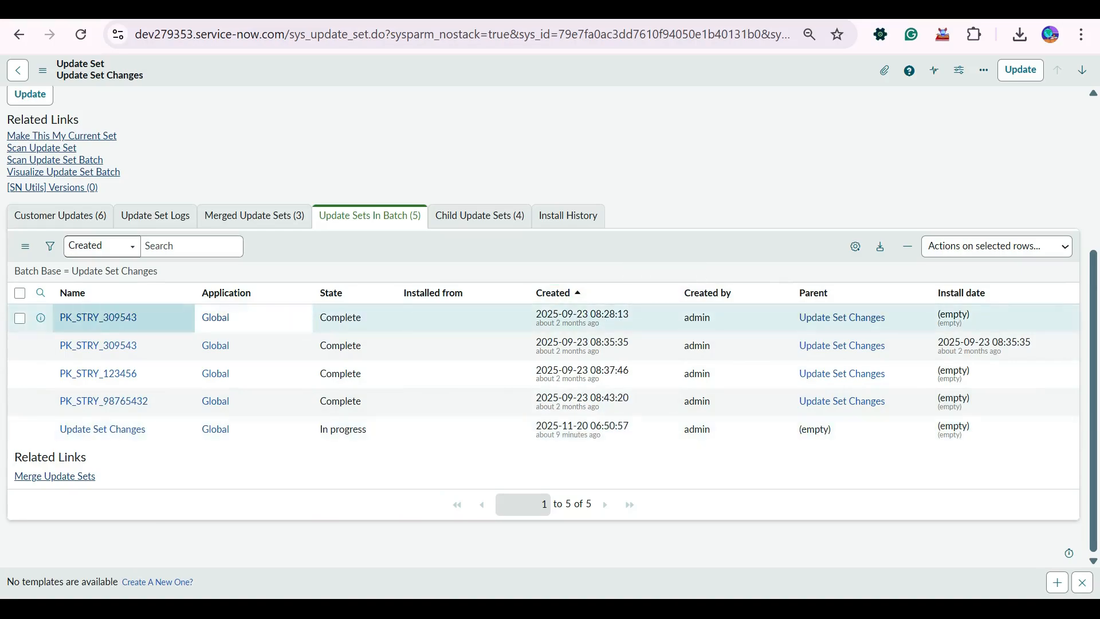
# Compare the Created dates of the update sets in the batch from oldest to newest.
pyautogui.moveTo(147, 318); pyautogui.dragTo(58, 319)
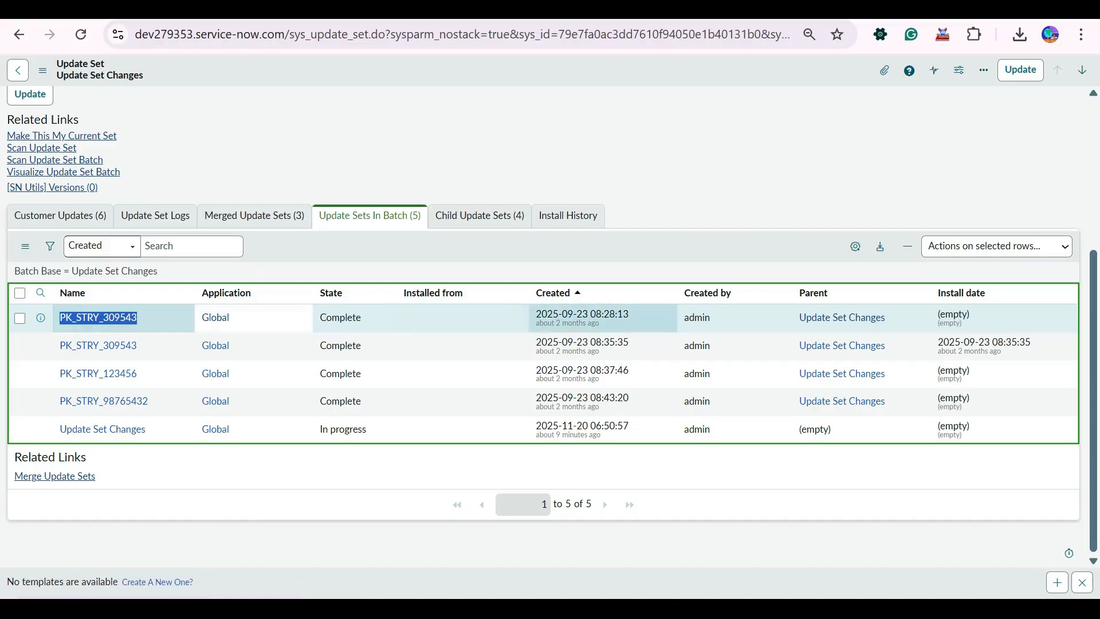
pyautogui.moveTo(630, 314); pyautogui.dragTo(536, 314)
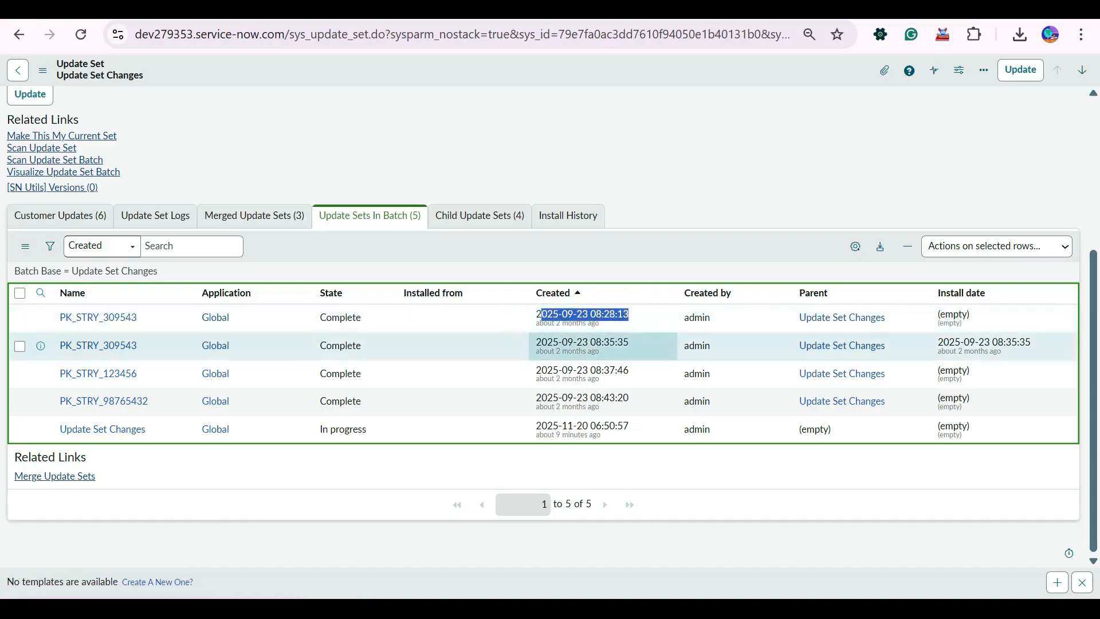
pyautogui.moveTo(629, 342); pyautogui.dragTo(536, 342)
pyautogui.moveTo(630, 370); pyautogui.dragTo(526, 370)
pyautogui.moveTo(624, 398); pyautogui.dragTo(526, 399)
pyautogui.moveTo(629, 427); pyautogui.dragTo(536, 426)
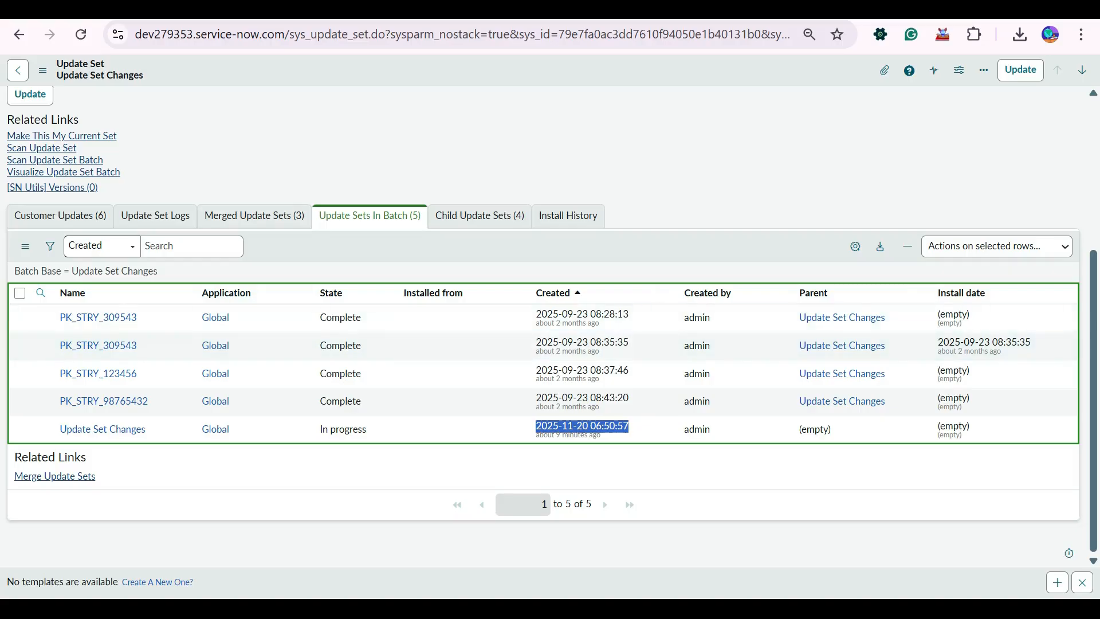
pyautogui.scroll(4, 539, 344)
# Try to change the State of Update Set Changes to Complete and compare the states in the batch list.
pyautogui.click(19, 34)
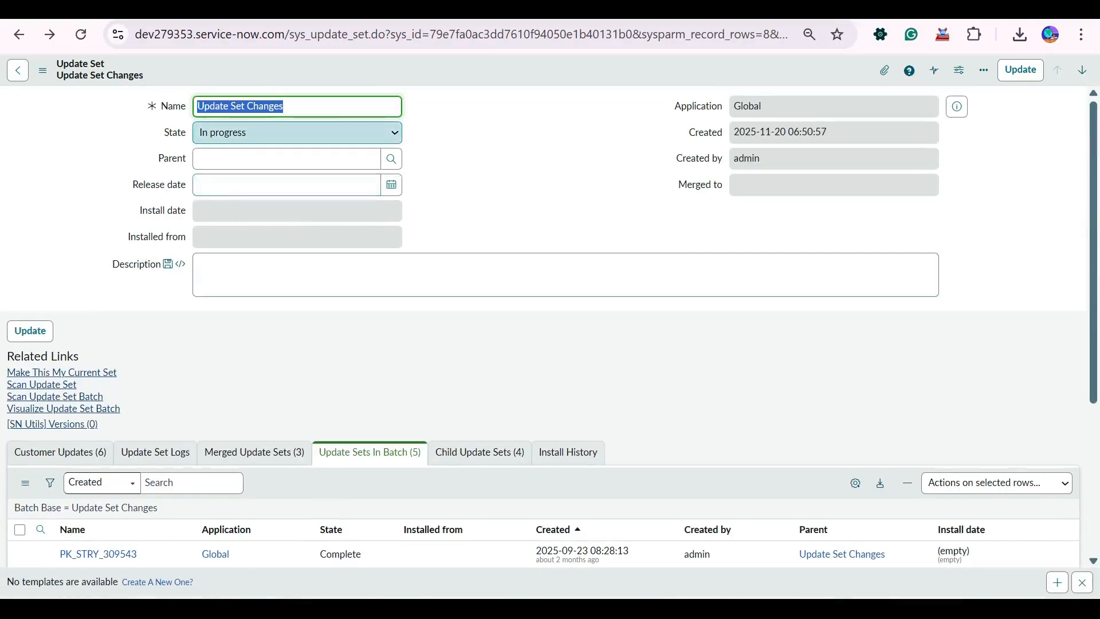
pyautogui.click(297, 132)
pyautogui.press('Return')
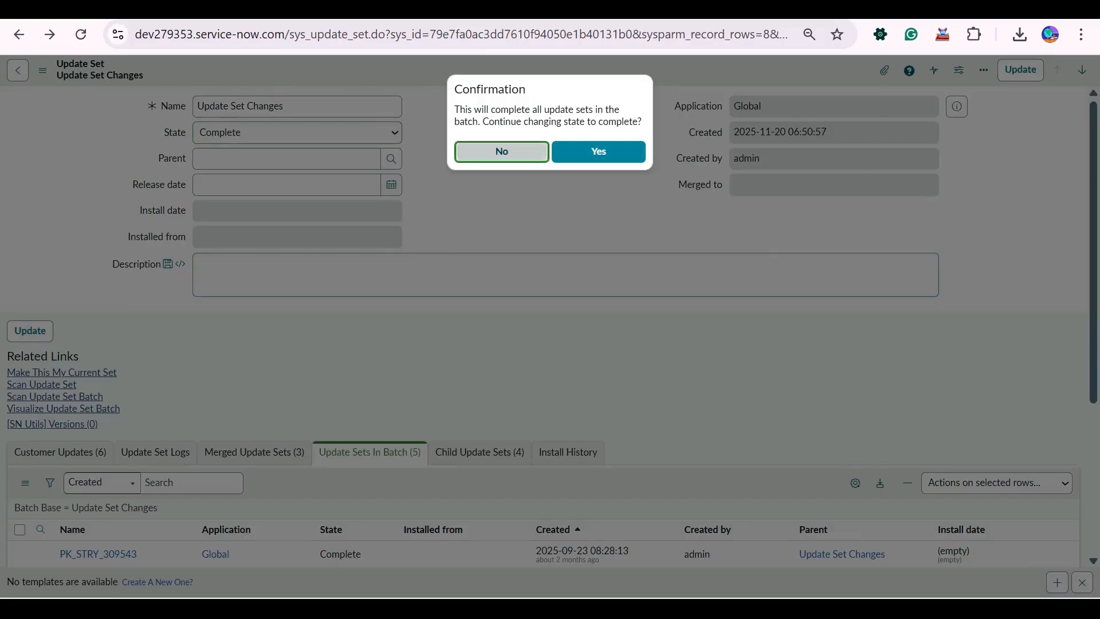
pyautogui.press('Return')
pyautogui.scroll(-4, 550, 321)
pyautogui.scroll(4, 355, 344)
pyautogui.click(297, 133)
pyautogui.click(297, 174)
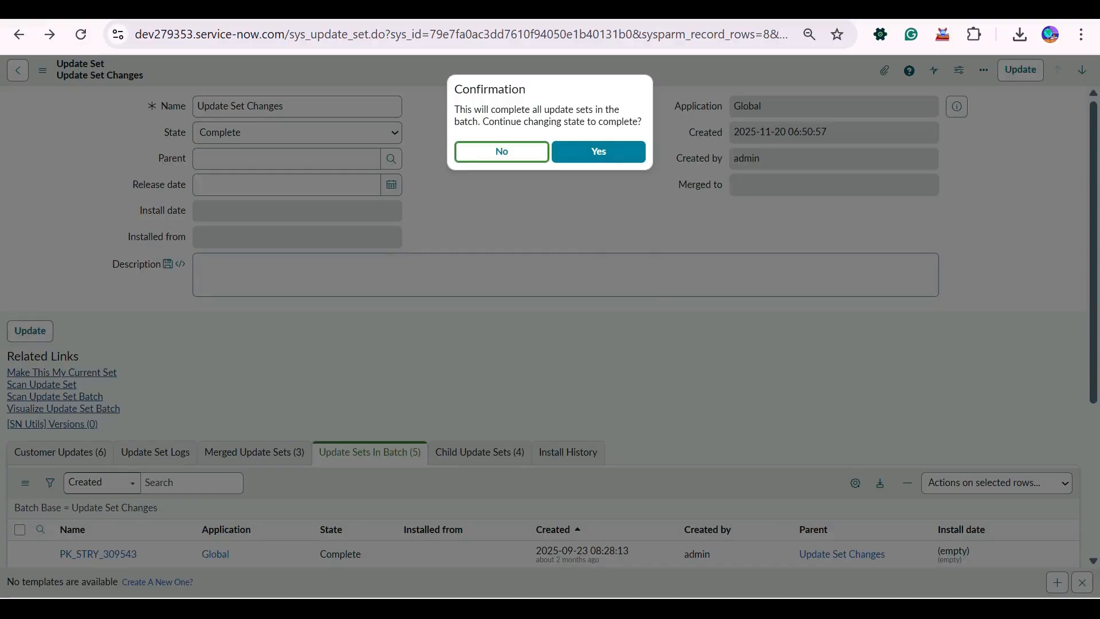
pyautogui.press('Return')
pyautogui.scroll(-4, 550, 321)
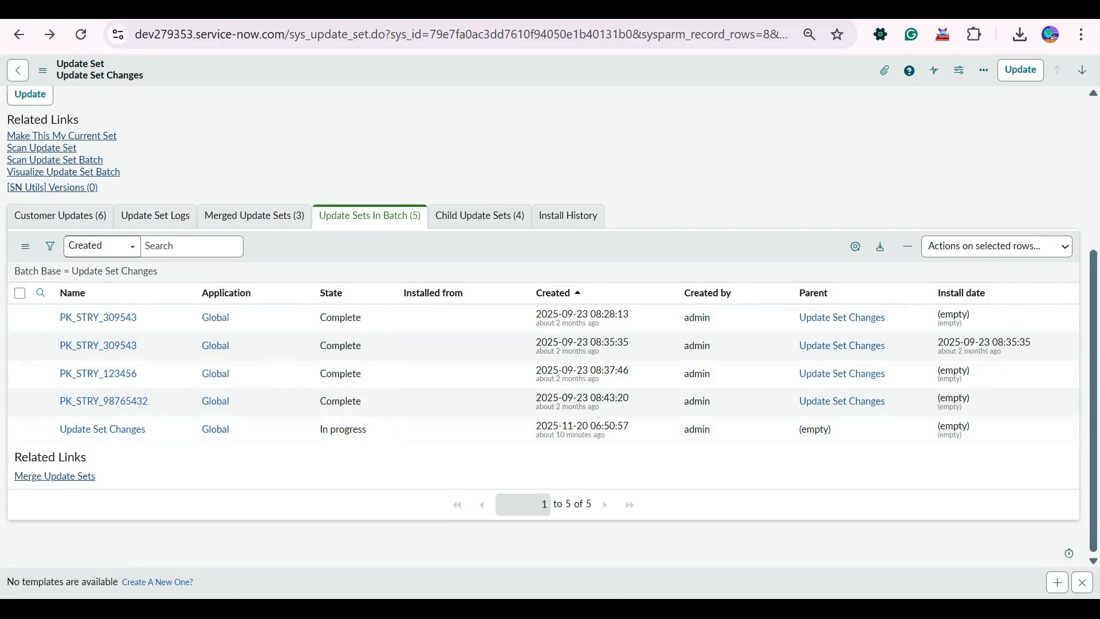
pyautogui.scroll(4, 378, 401)
# Set the State to Complete, agree to complete all update sets in the batch, and check their states in the list.
pyautogui.click(298, 133)
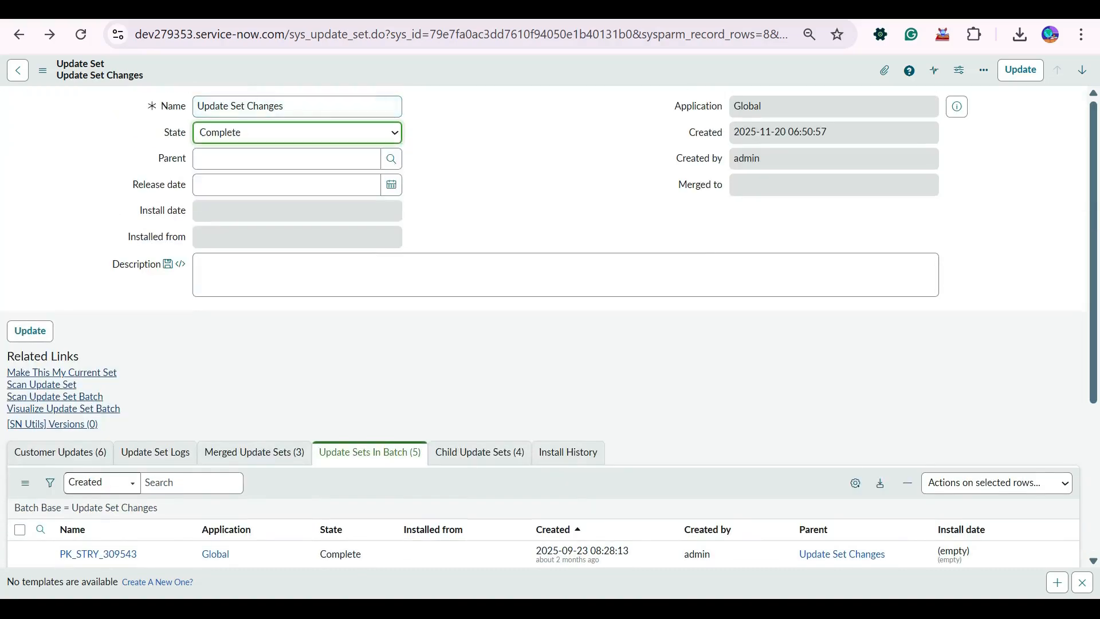
pyautogui.press('Return')
pyautogui.click(599, 152)
pyautogui.scroll(-4, 459, 401)
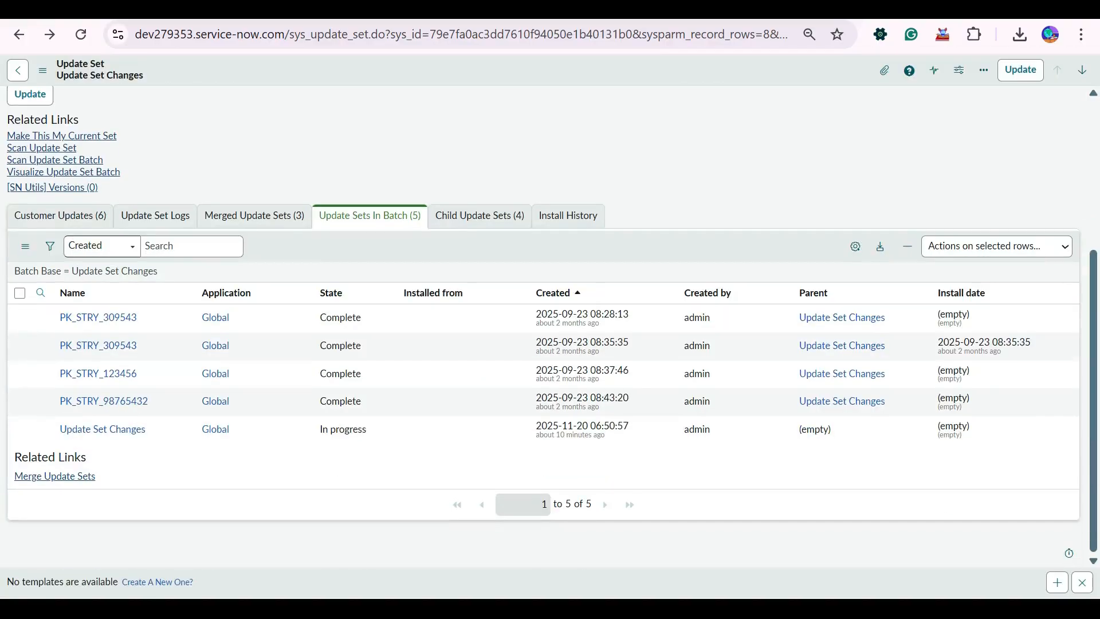
pyautogui.scroll(4, 459, 401)
pyautogui.scroll(-4, 544, 327)
pyautogui.scroll(4, 544, 326)
# Reload the Update Set Changes form, discarding the unsaved changes, and recheck the states in the batch list.
pyautogui.rightClick(436, 66)
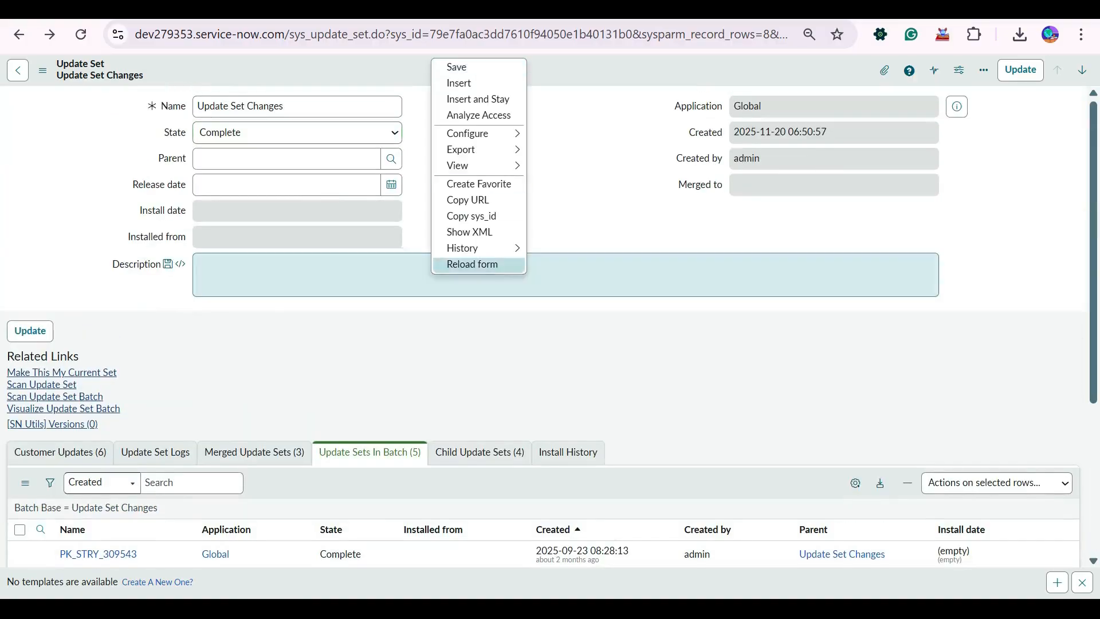
pyautogui.click(459, 265)
pyautogui.click(626, 142)
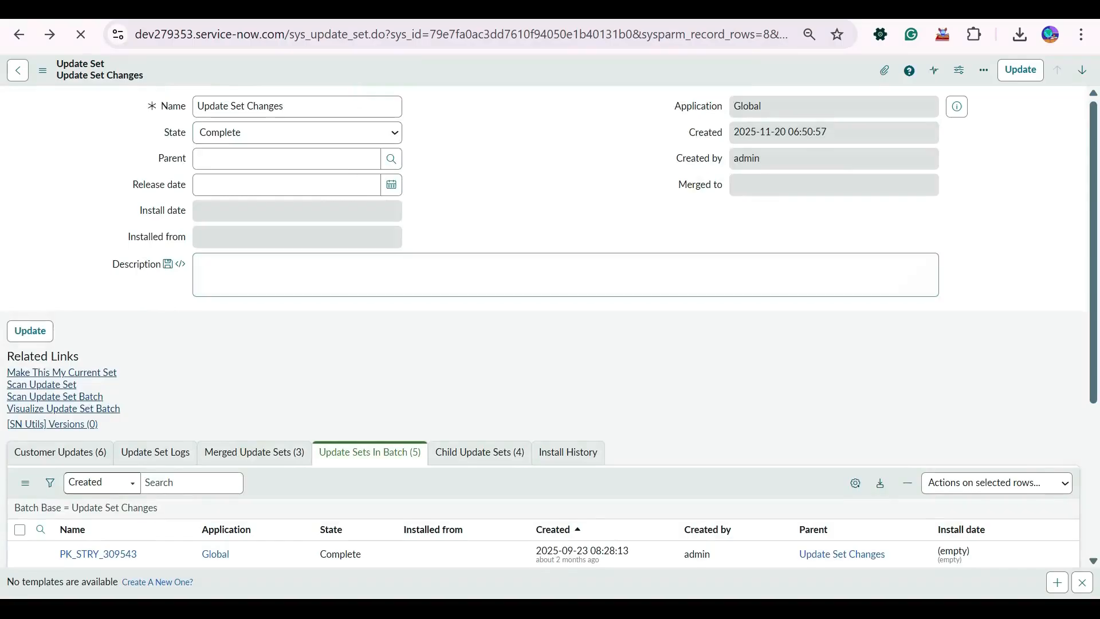
pyautogui.scroll(-3, 602, 372)
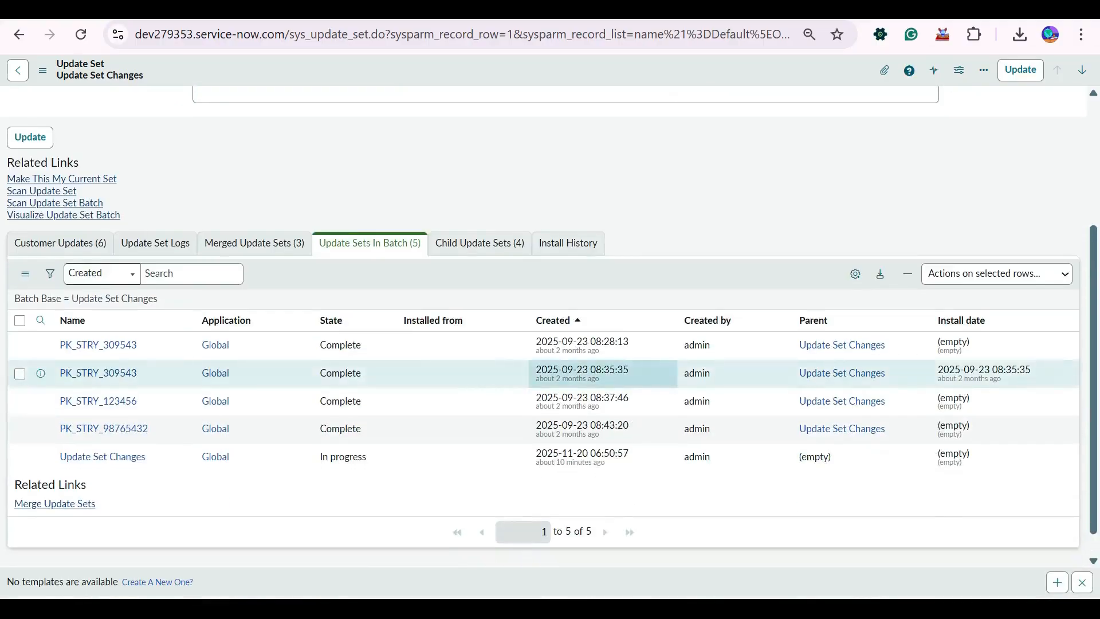
# Set the State of Update Set Changes to Complete and agree to complete all update sets in the batch.
pyautogui.scroll(4, 602, 372)
pyautogui.click(278, 132)
pyautogui.click(270, 178)
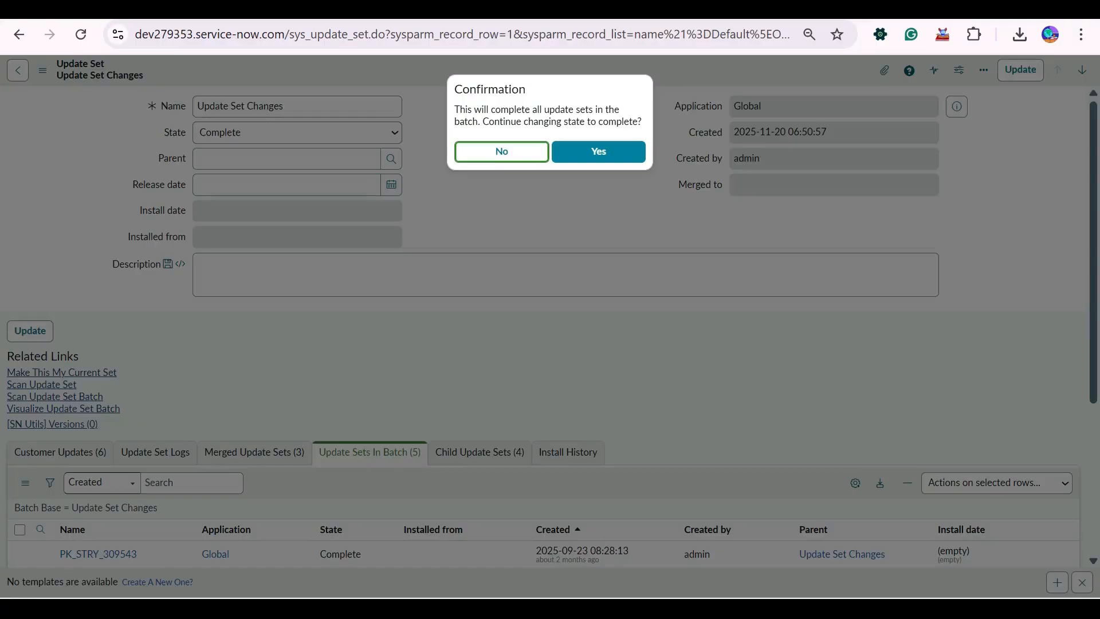
pyautogui.press('Tab')
pyautogui.press('Return')
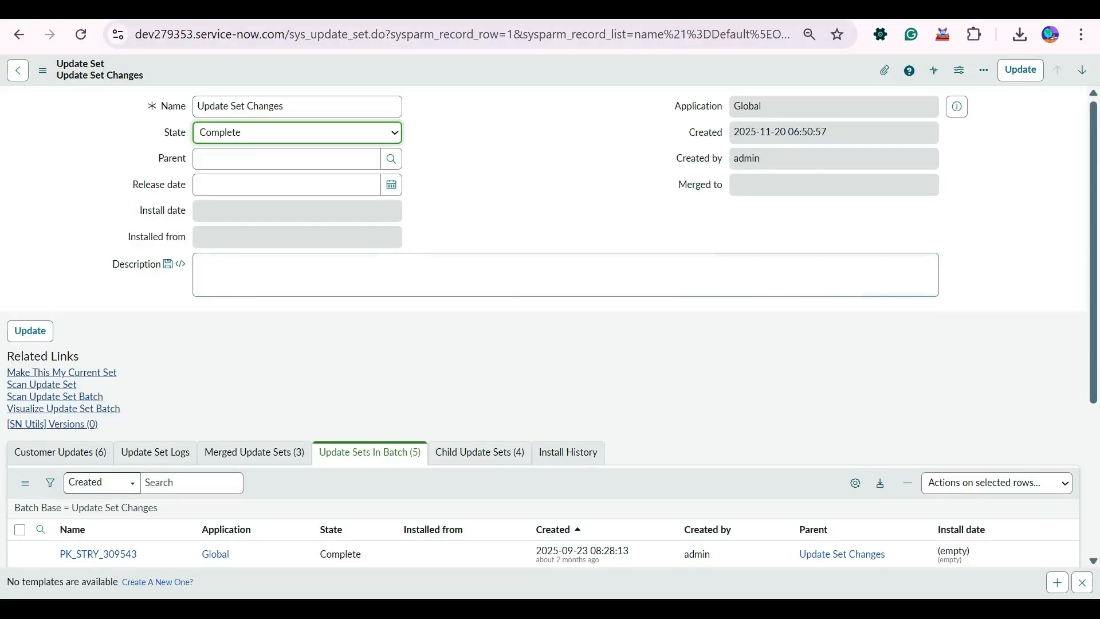
# Reload the Update Set Changes form, discarding the unsaved state change, and recheck the states in the batch list.
pyautogui.rightClick(469, 81)
pyautogui.click(508, 289)
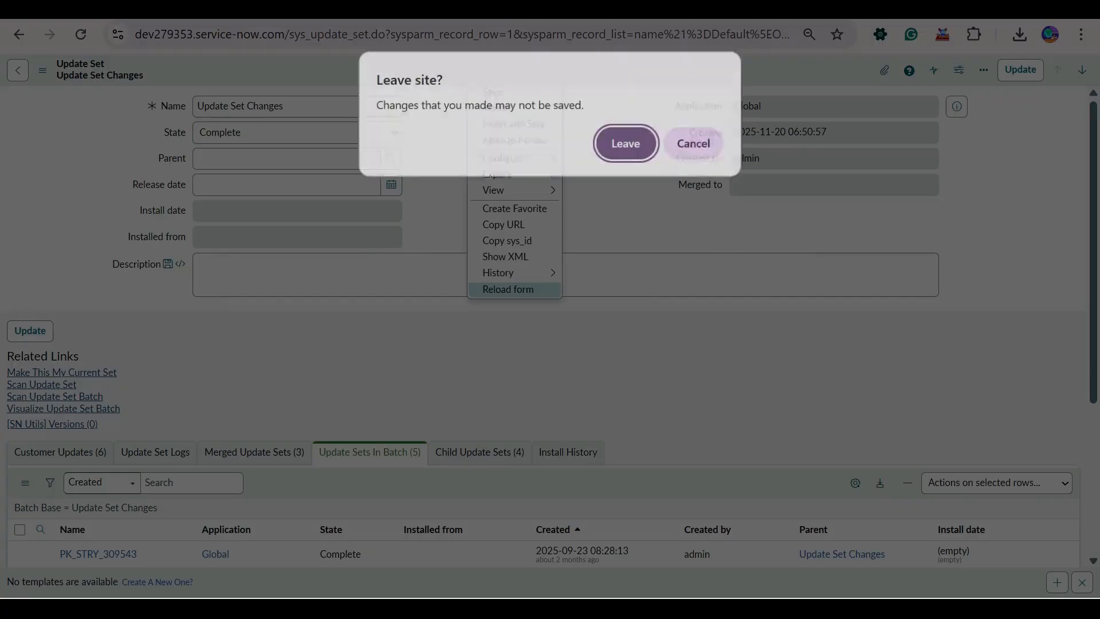
pyautogui.click(627, 144)
pyautogui.scroll(-4, 550, 344)
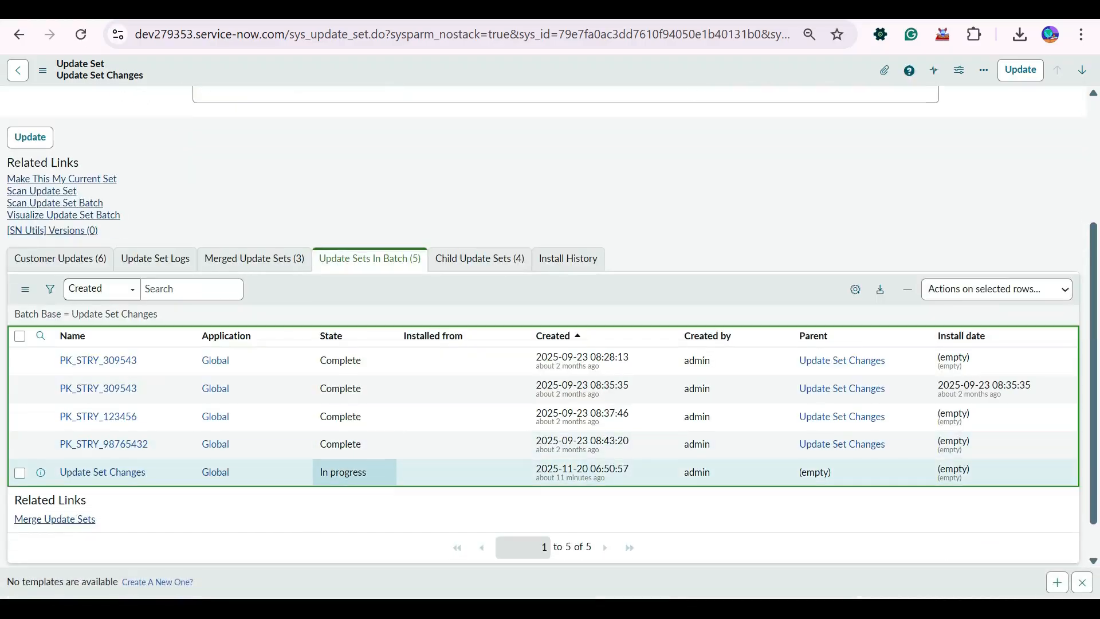
# Open Update Set Changes from the batch list, try setting its State to Complete, and close it without saving.
pyautogui.click(102, 473)
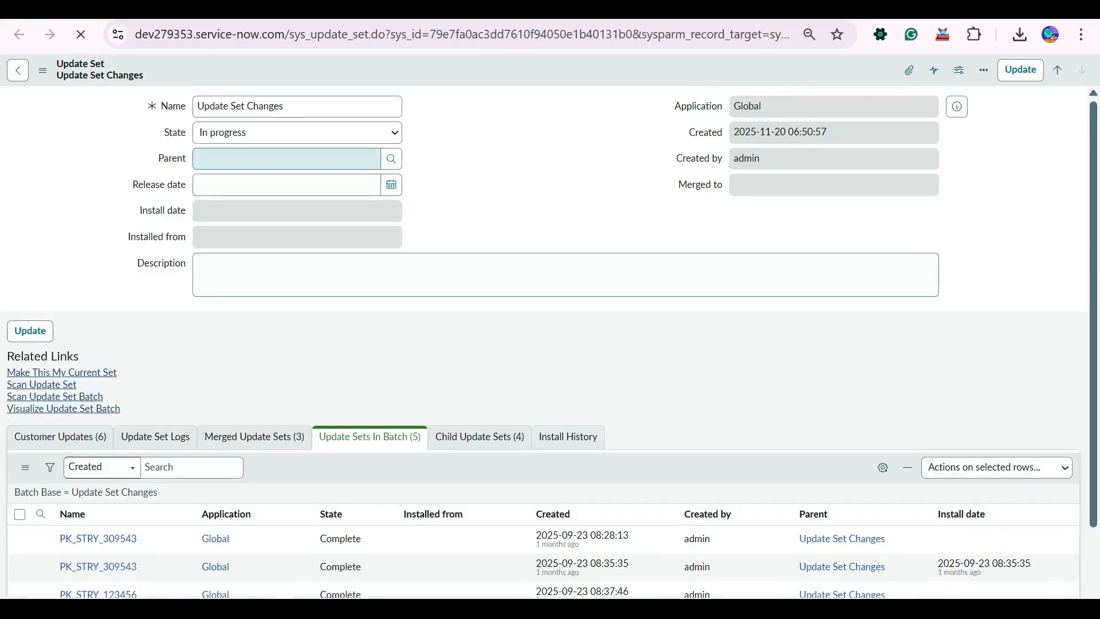
pyautogui.click(297, 133)
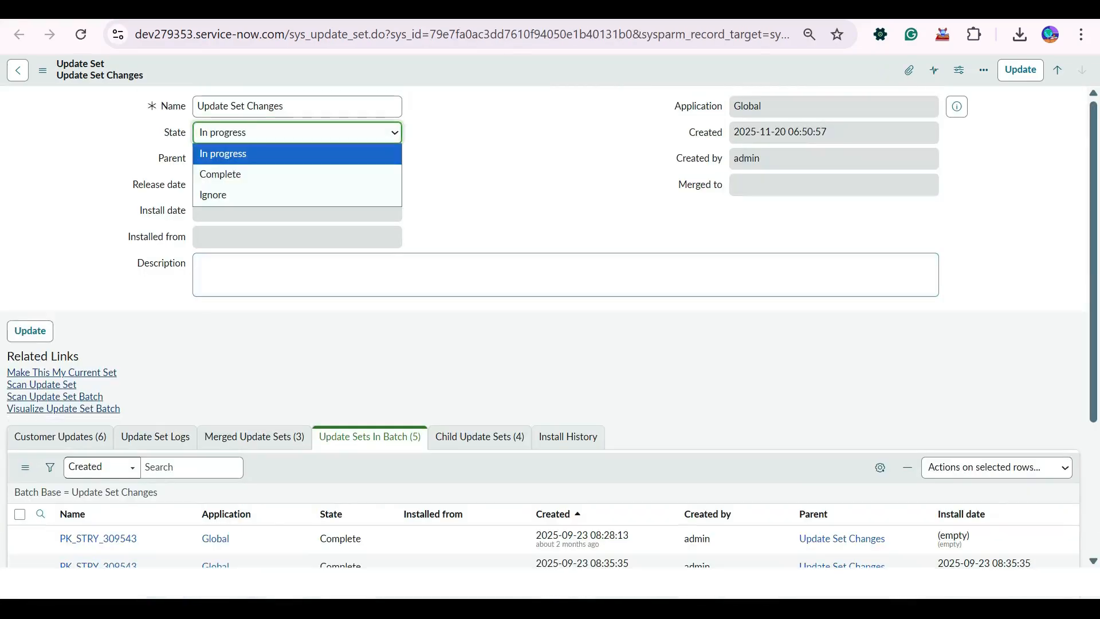
pyautogui.click(297, 174)
pyautogui.rightClick(474, 70)
pyautogui.press('Escape')
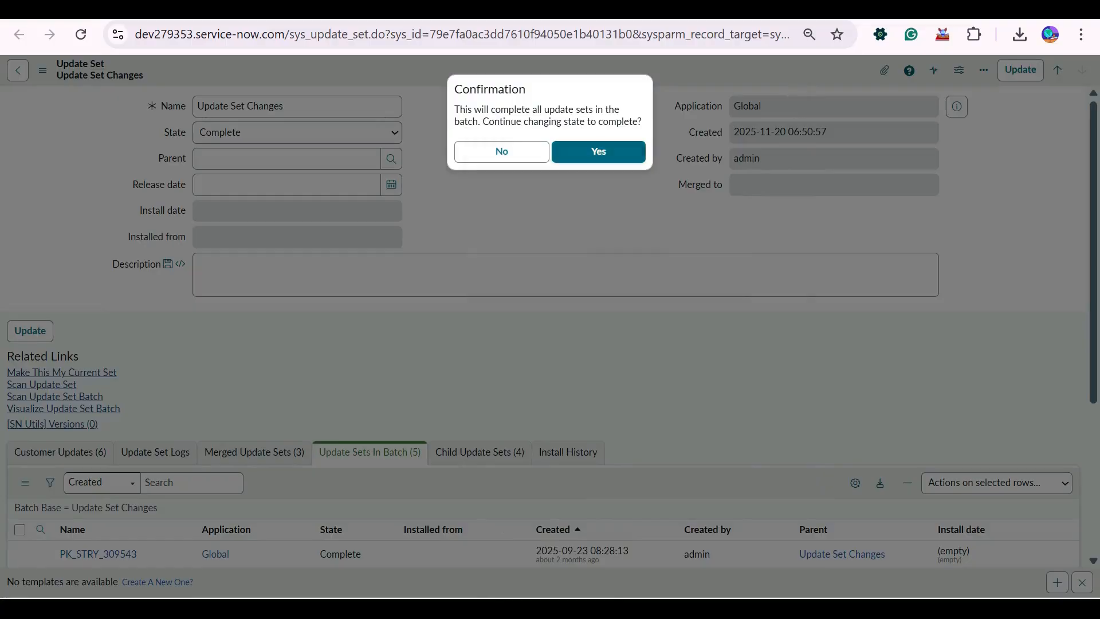
pyautogui.hotkey('ctrl', 'w')
pyautogui.click(627, 144)
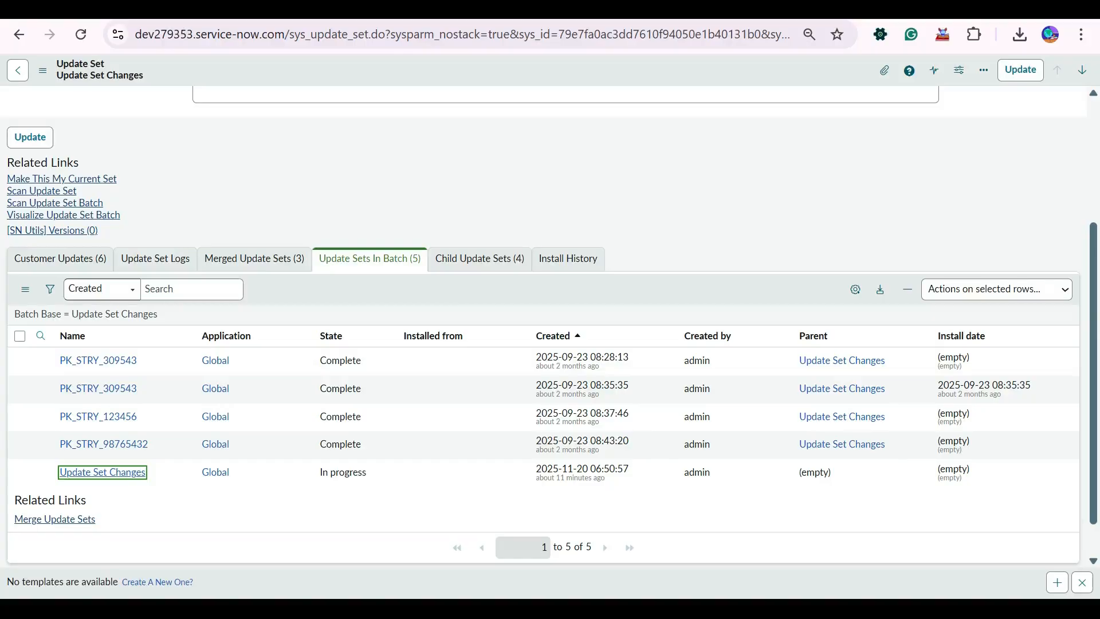
# Compare the record's State field with its state in the batch list, closing the extra open copy of the record.
pyautogui.scroll(4, 103, 472)
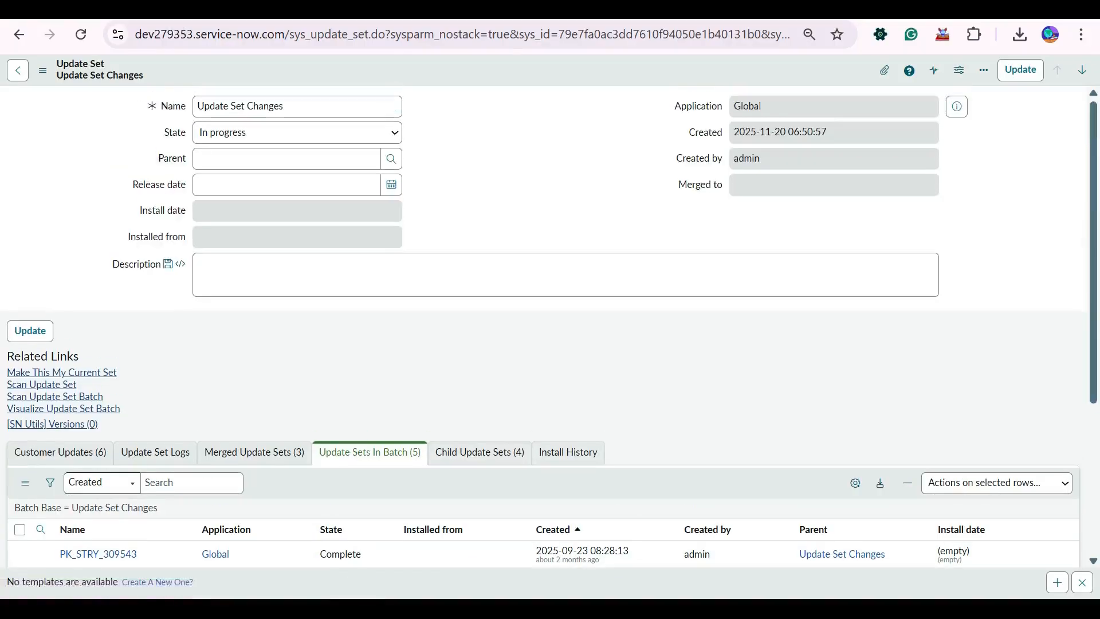
pyautogui.hotkey('ctrl', 'Tab')
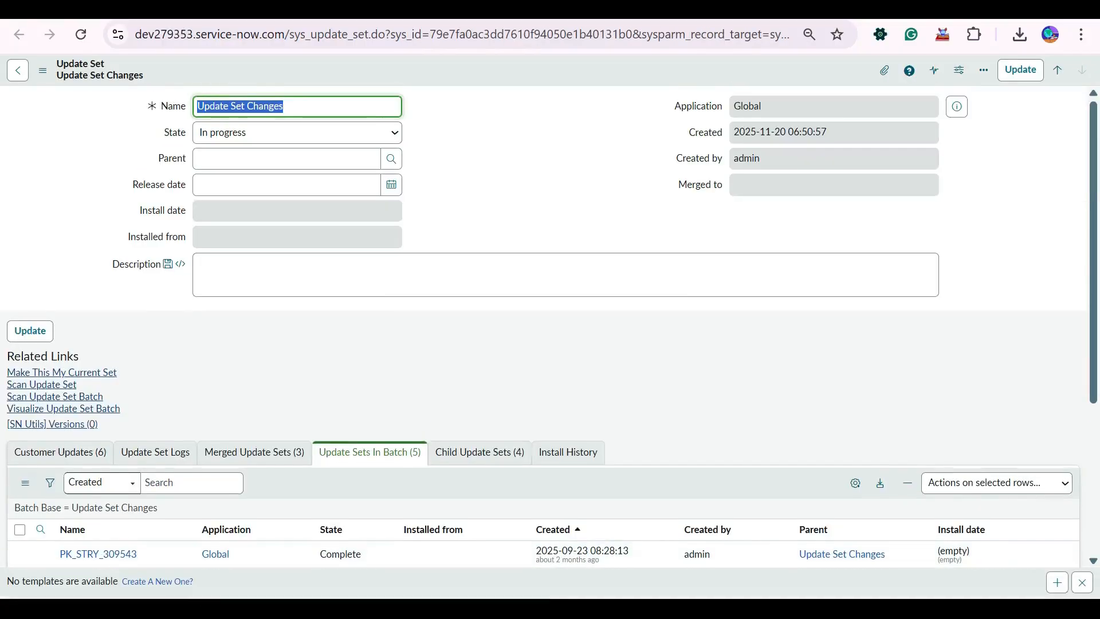
pyautogui.scroll(-5, 604, 292)
pyautogui.scroll(5, 603, 293)
pyautogui.hotkey('ctrl', 'w')
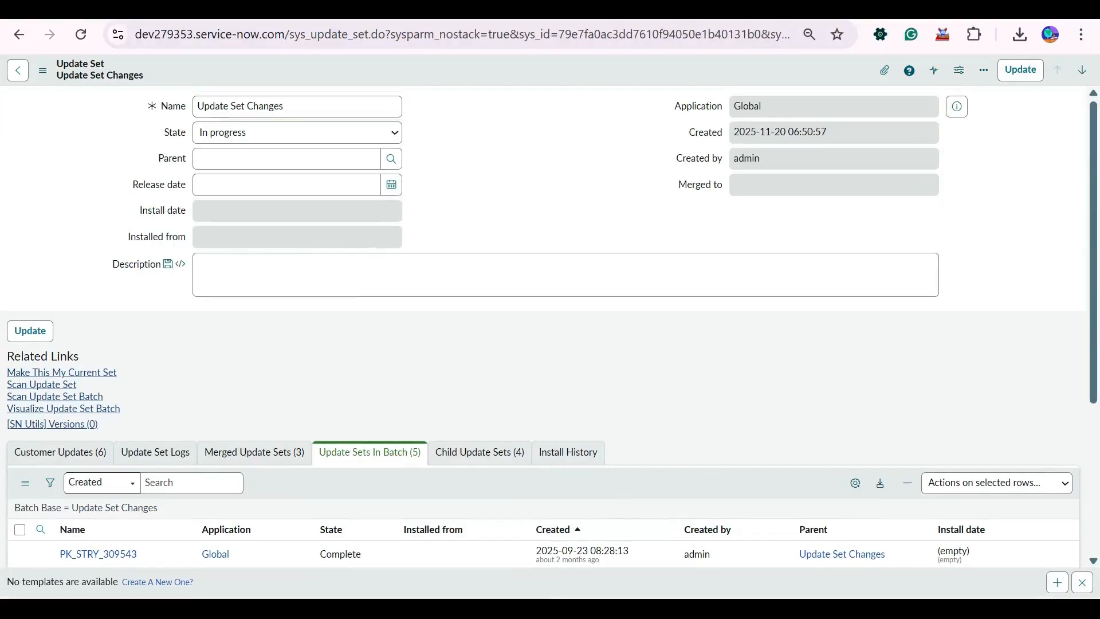
pyautogui.scroll(-4, 461, 373)
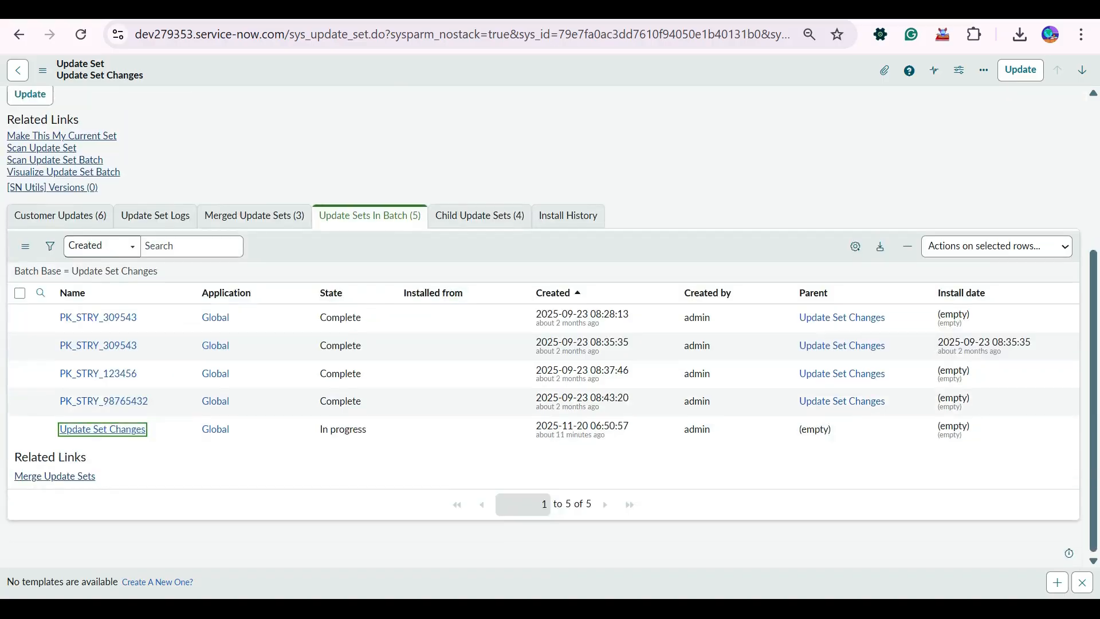
pyautogui.scroll(3, 462, 489)
pyautogui.scroll(-3, 355, 356)
# Select Update Set Changes in the batch list and look through the actions available for the selected row.
pyautogui.click(20, 430)
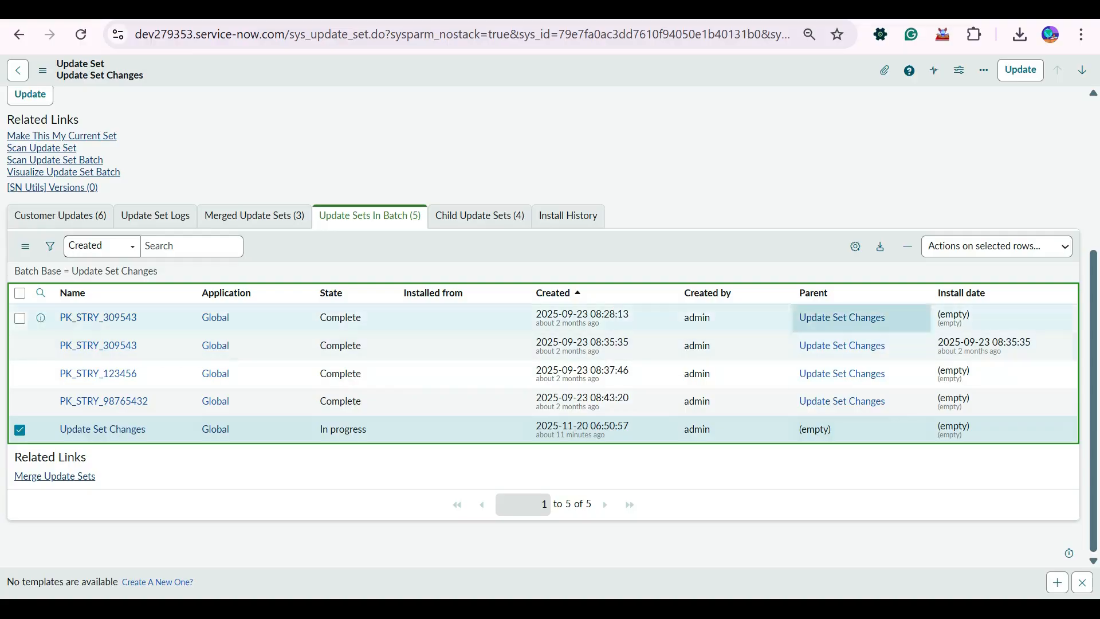
pyautogui.click(997, 246)
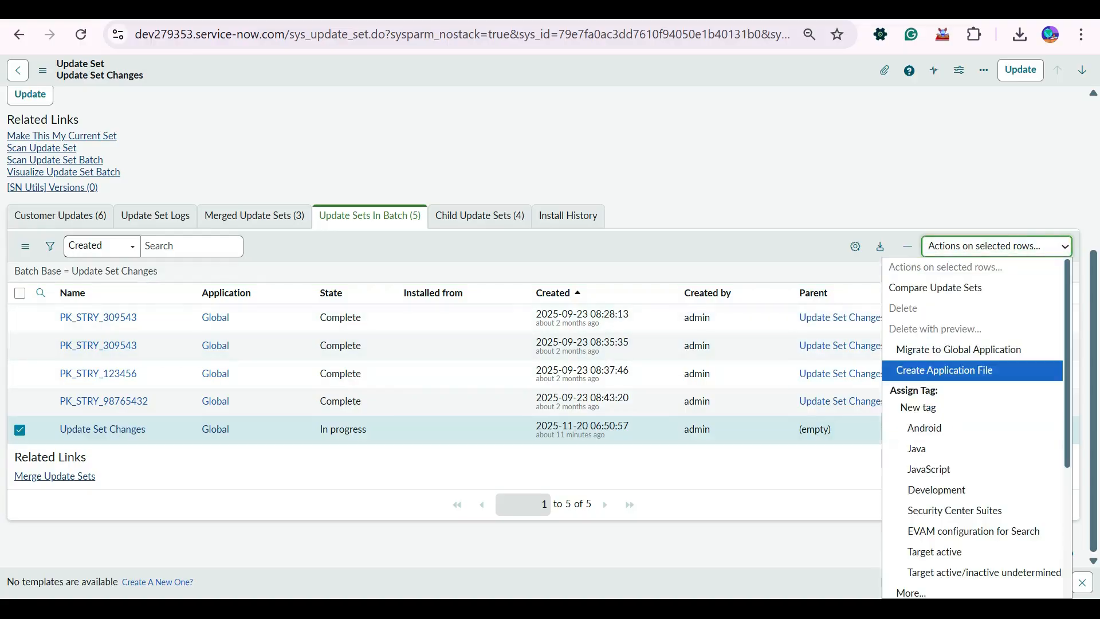
pyautogui.click(969, 368)
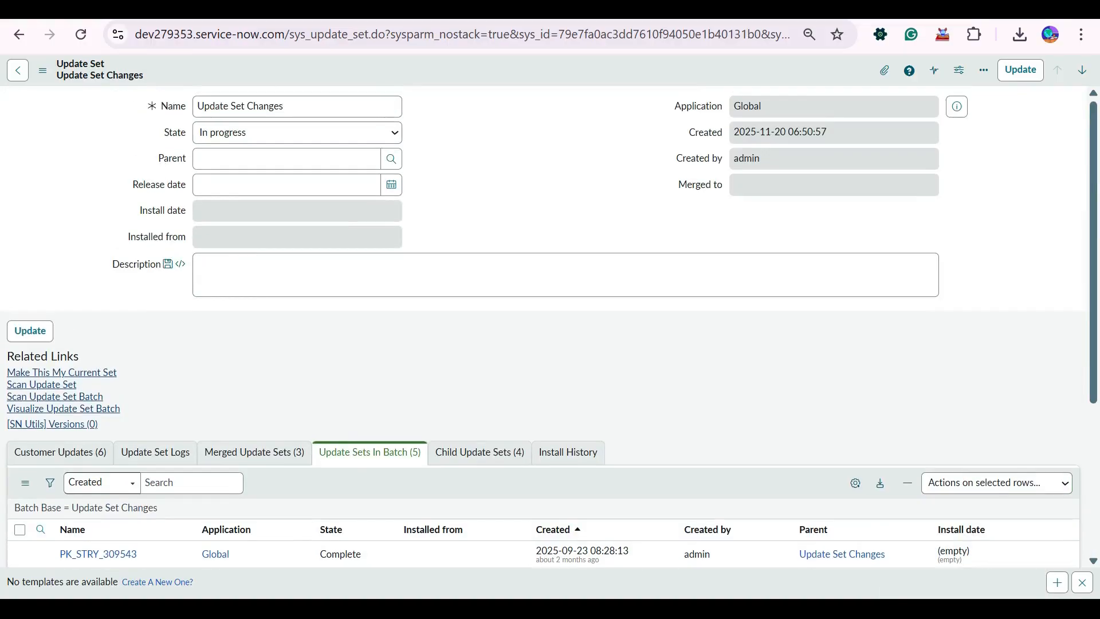
# Check the states of the child update sets and reload the Update Set Changes form.
pyautogui.click(479, 452)
pyautogui.scroll(-4, 550, 344)
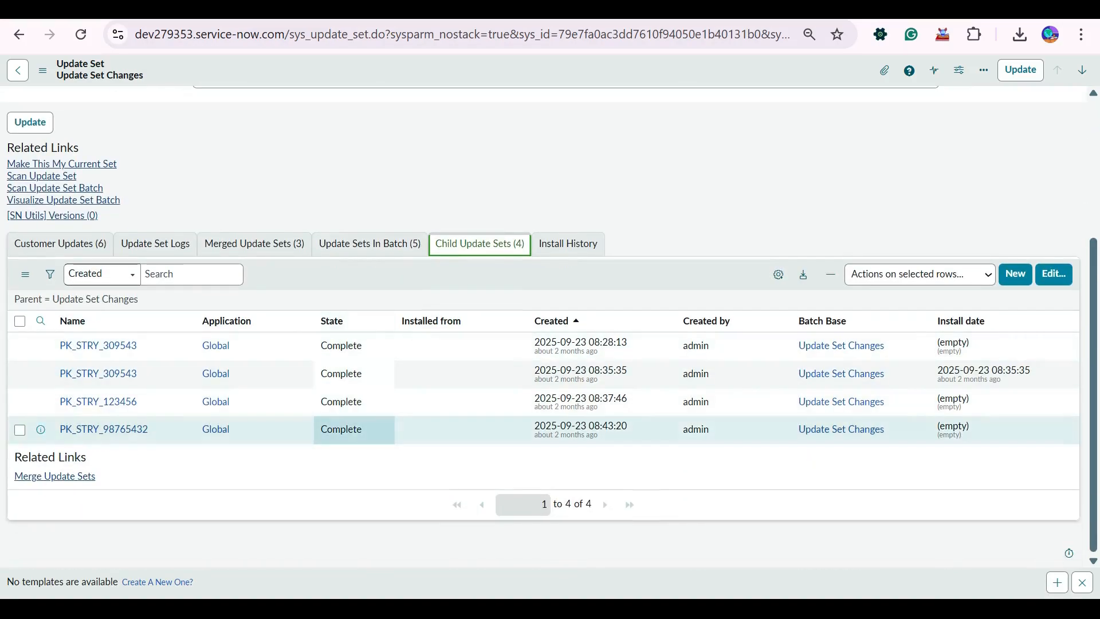
pyautogui.scroll(4, 341, 429)
pyautogui.rightClick(429, 74)
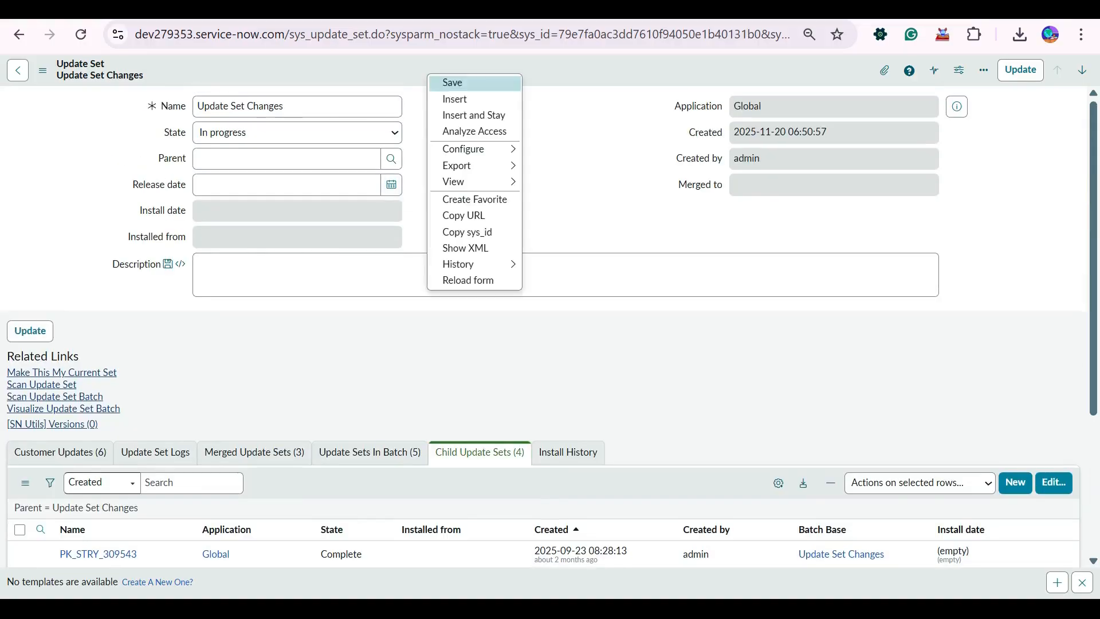
pyautogui.click(467, 283)
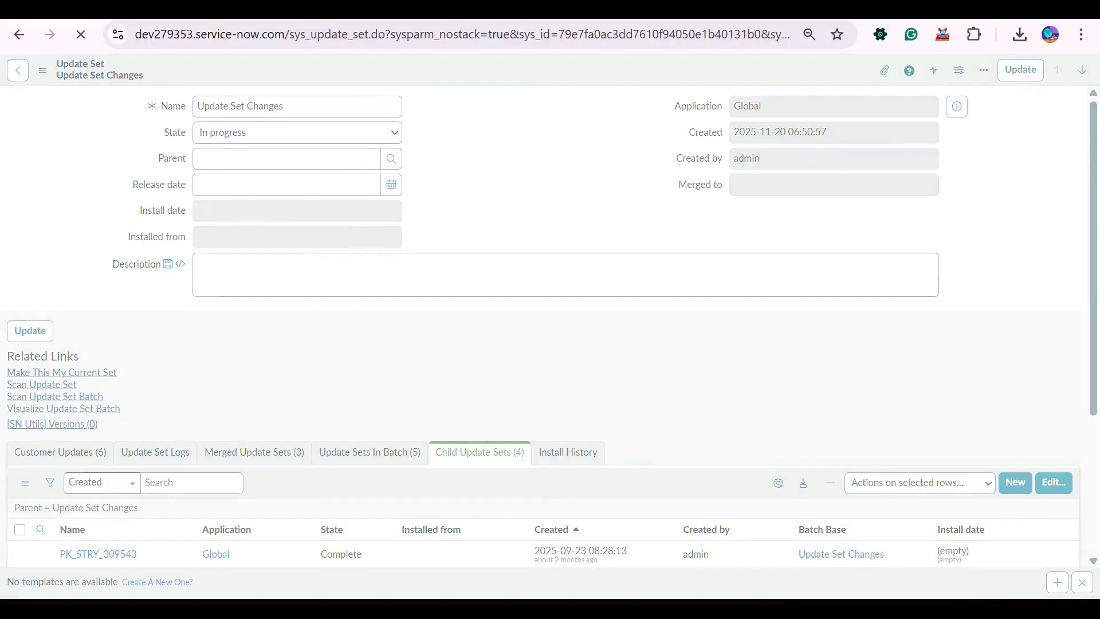
# Set the State of Update Set Changes to Complete and agree to complete all update sets in the batch.
pyautogui.click(298, 133)
pyautogui.click(221, 174)
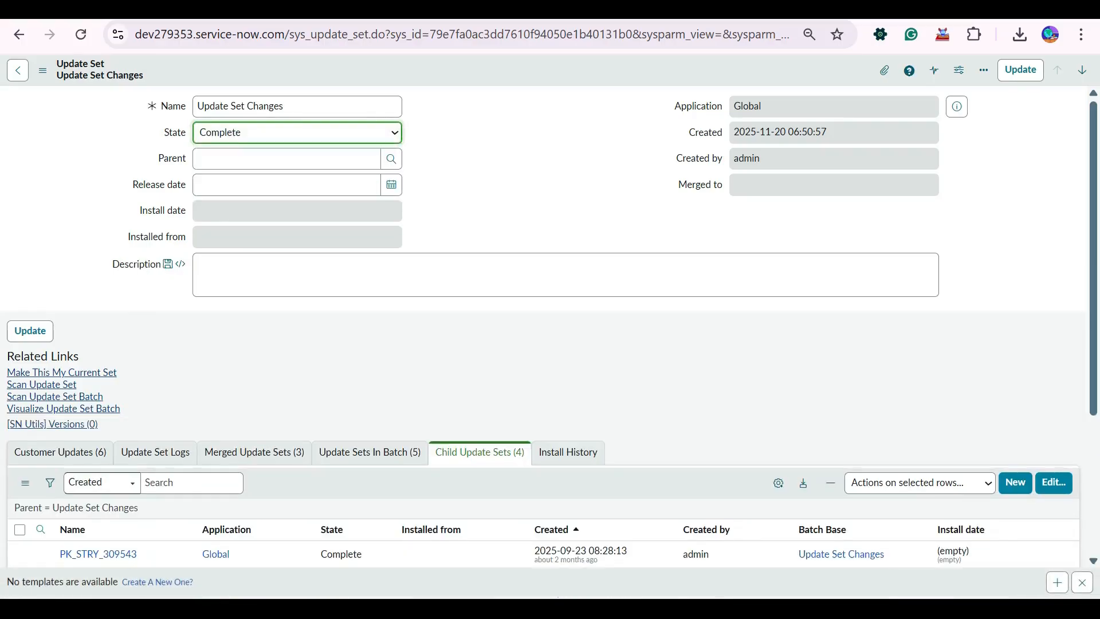
pyautogui.rightClick(463, 67)
pyautogui.press('Escape')
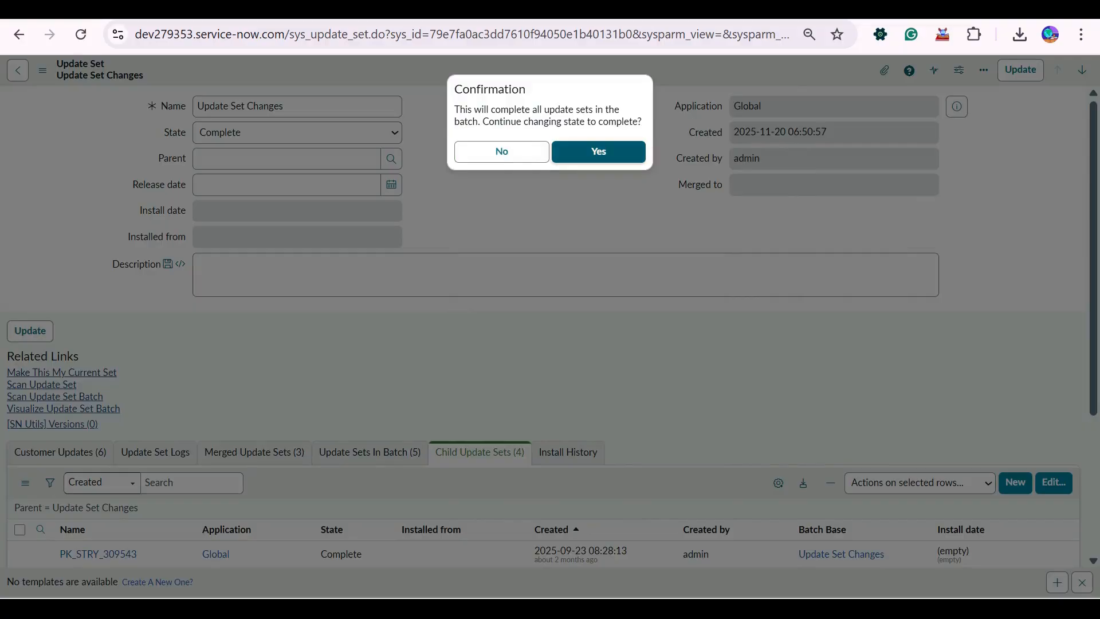
pyautogui.press('Return')
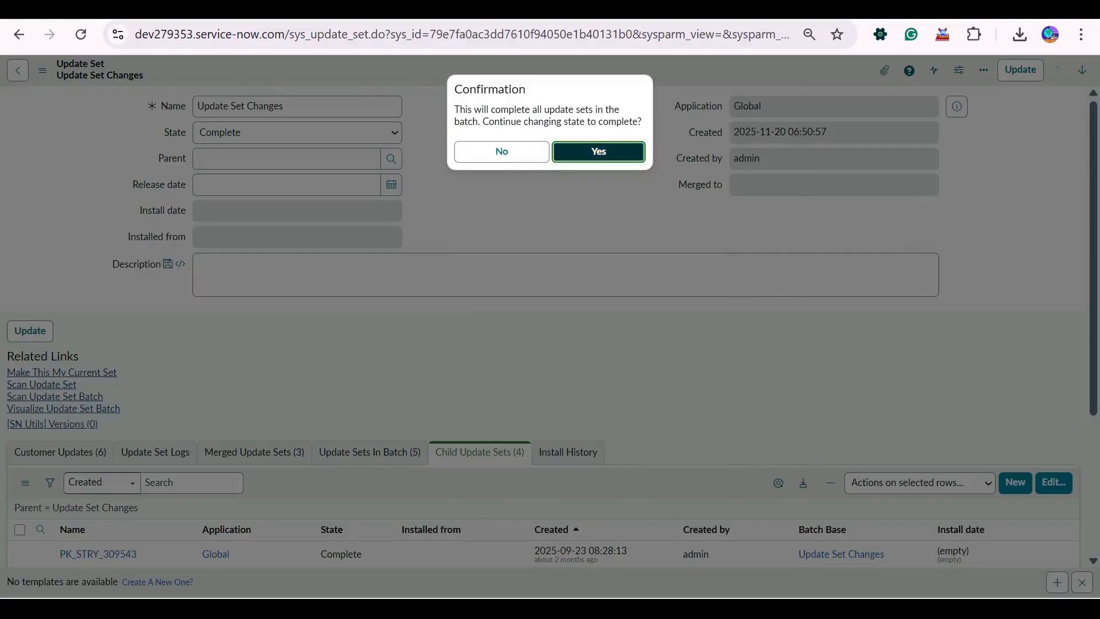
# Compare the states in the list of child update sets with those in the list of update sets in the batch.
pyautogui.scroll(-3, 462, 383)
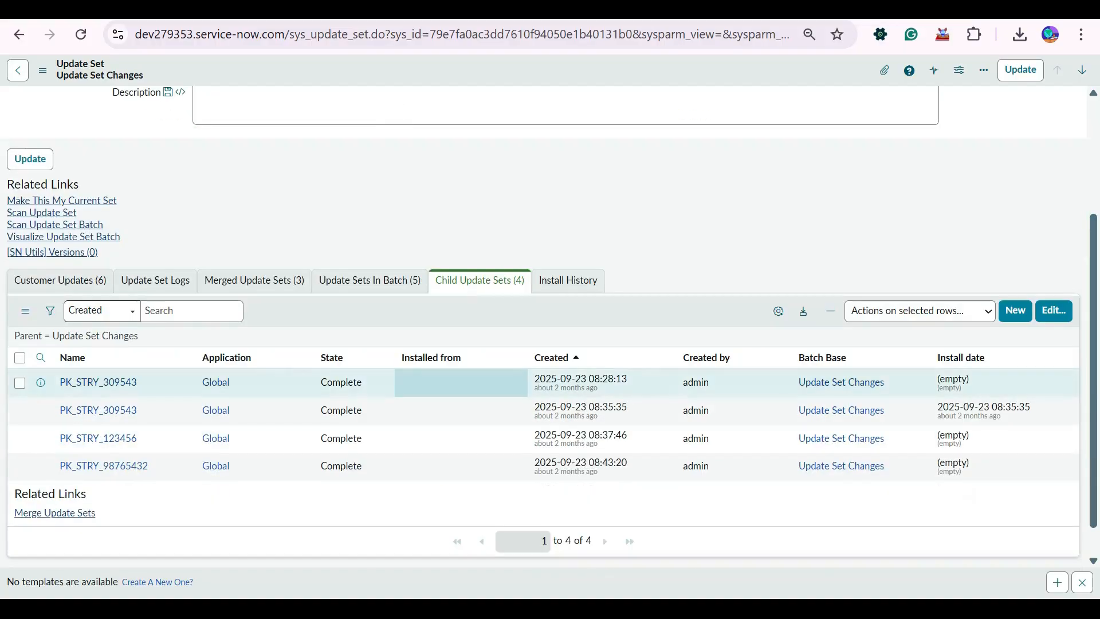
pyautogui.click(370, 279)
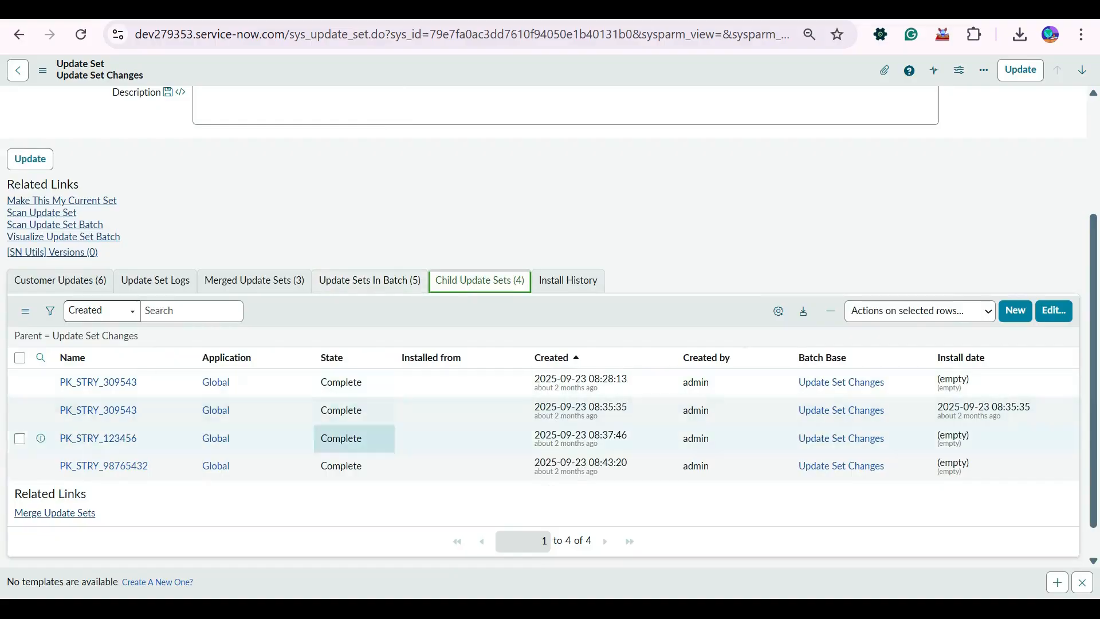
pyautogui.click(370, 280)
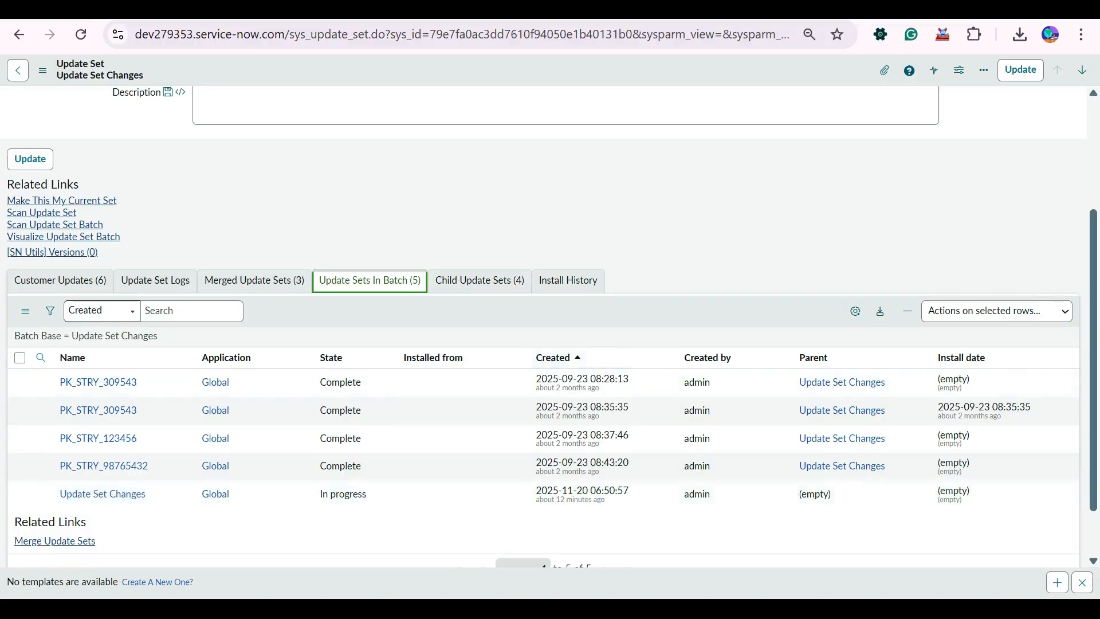
# Review the customer updates captured in Update Set Changes, including their types and target names.
pyautogui.scroll(3, 515, 344)
pyautogui.click(60, 452)
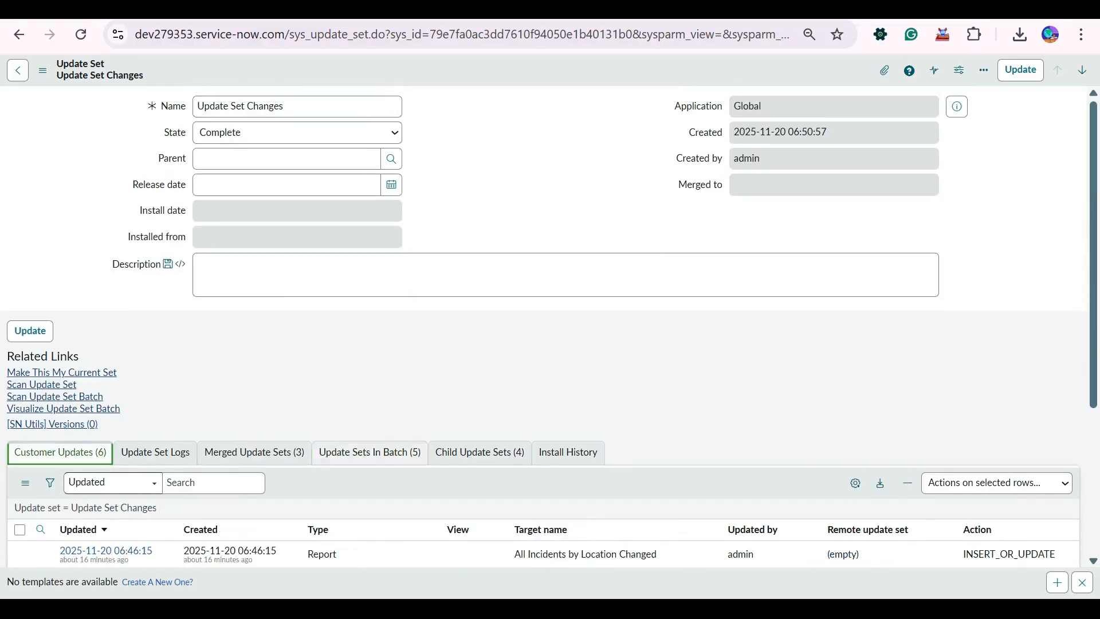
pyautogui.scroll(-4, 60, 452)
pyautogui.scroll(4, 106, 440)
pyautogui.scroll(-4, 369, 385)
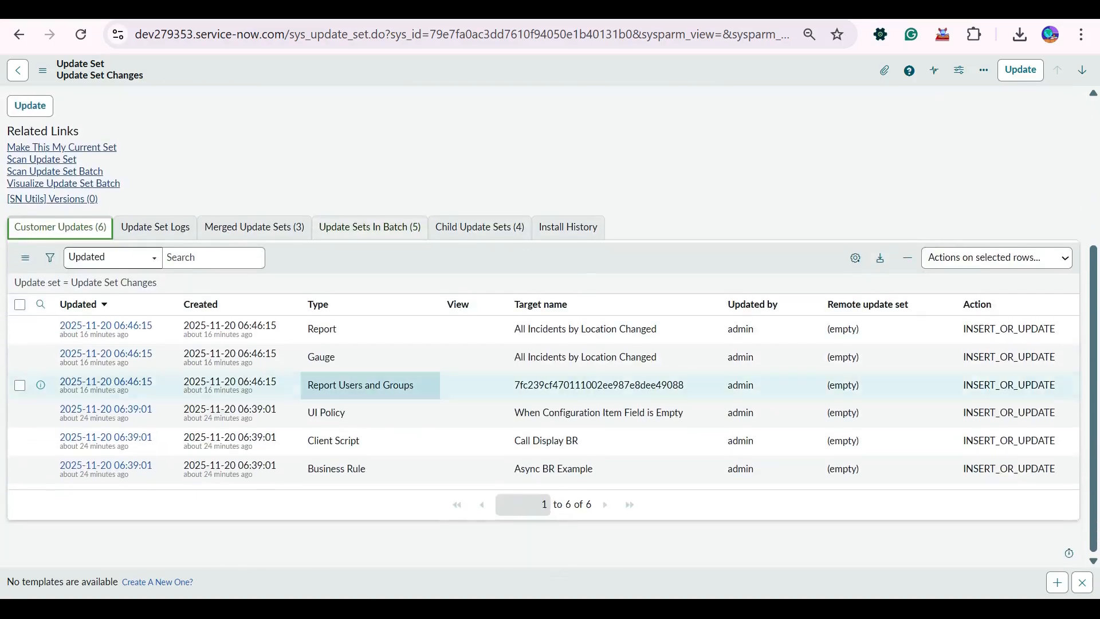
pyautogui.scroll(4, 370, 384)
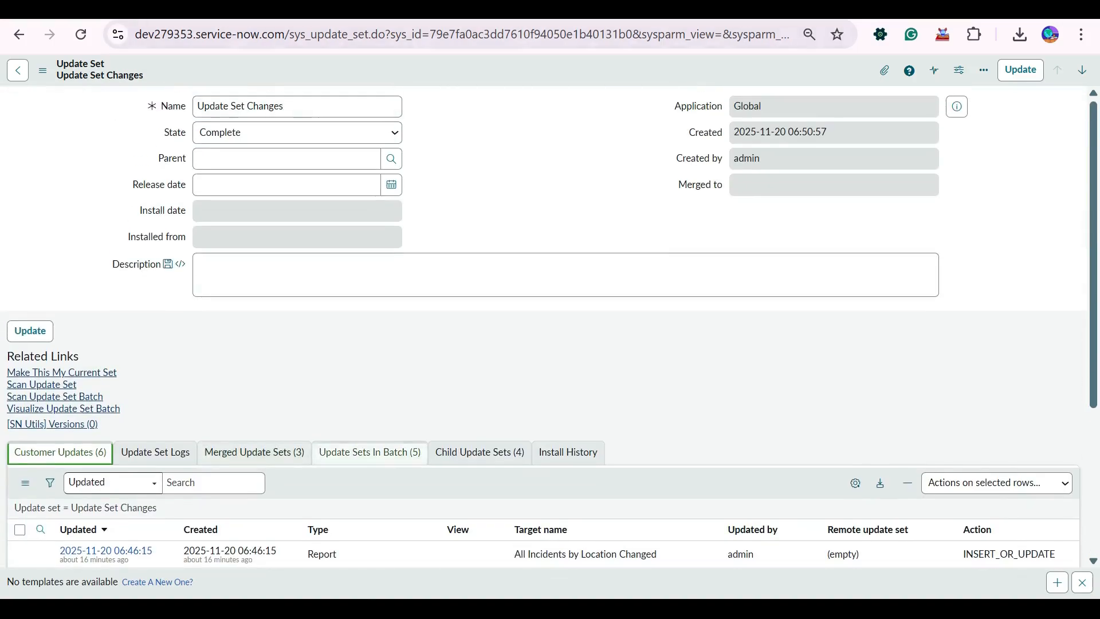
# Select Update Set Changes in the batch list, look over its available row actions, and recheck its state against the form.
pyautogui.click(370, 452)
pyautogui.scroll(-4, 369, 452)
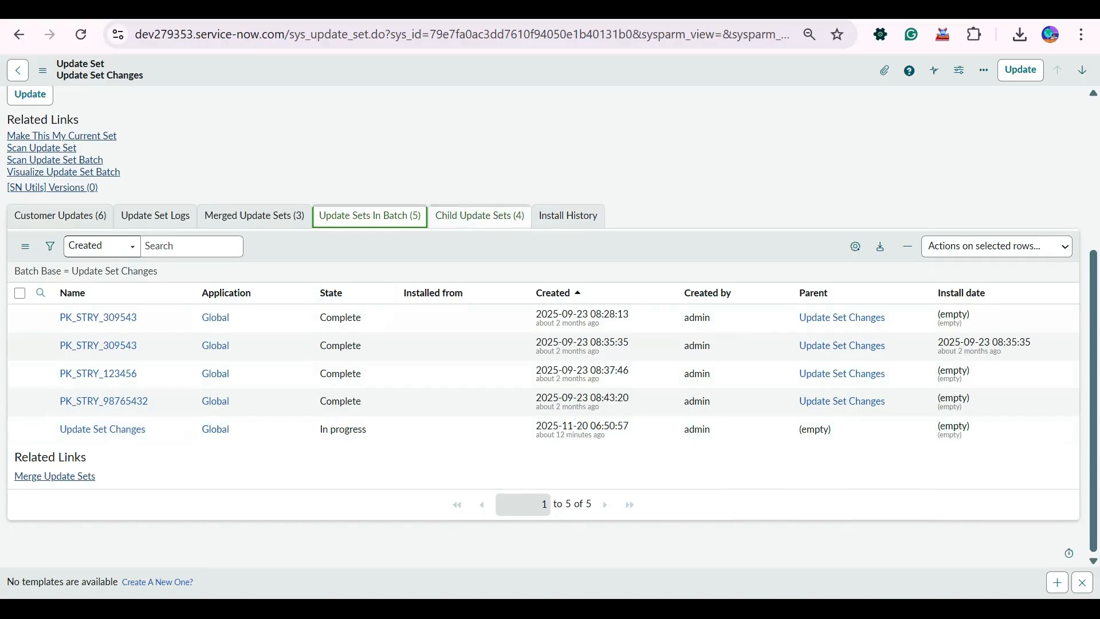
pyautogui.click(19, 430)
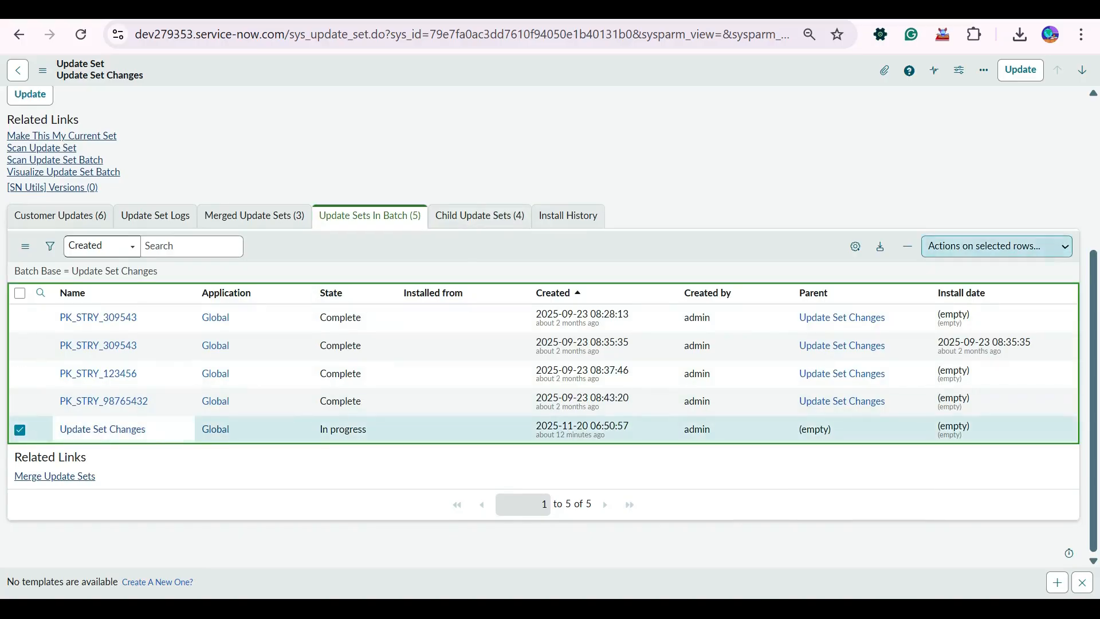
pyautogui.click(996, 247)
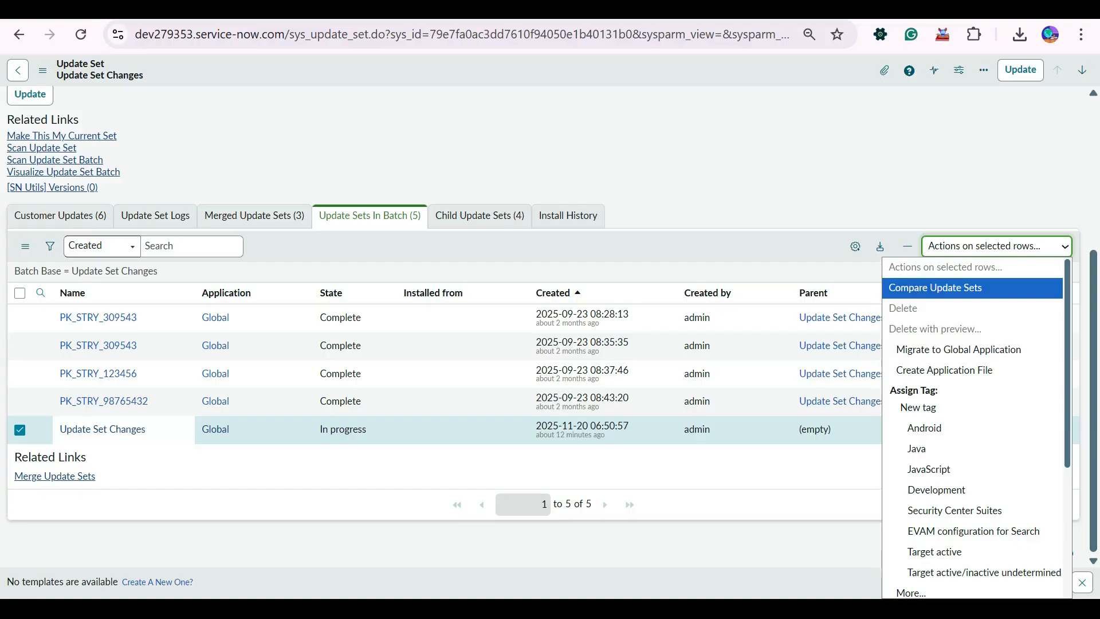
pyautogui.click(935, 287)
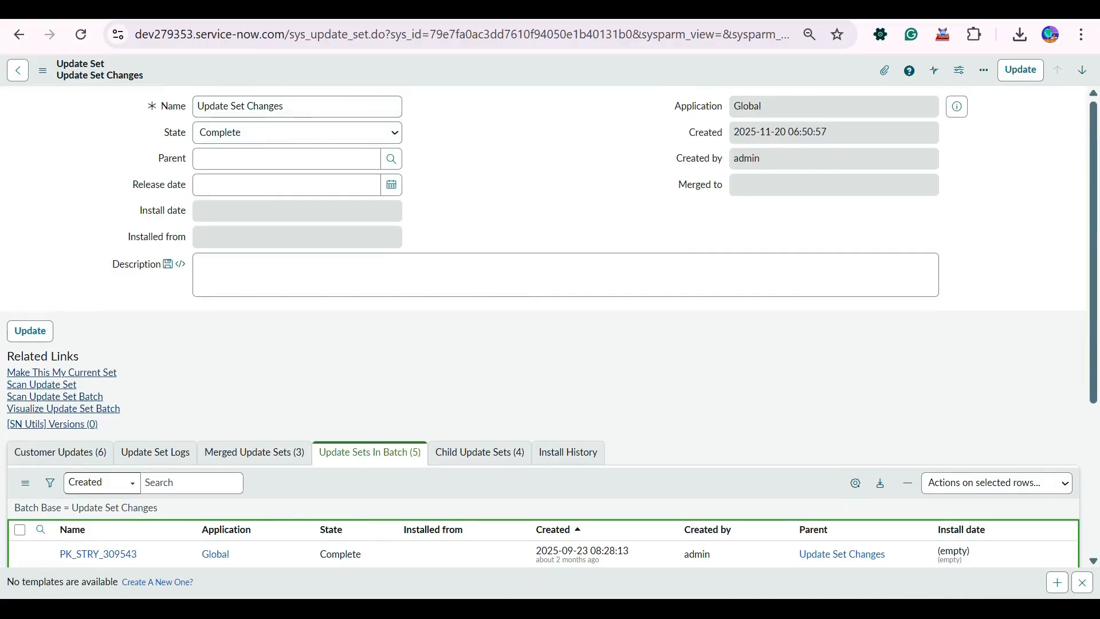
pyautogui.scroll(-4, 412, 424)
pyautogui.scroll(4, 361, 401)
pyautogui.scroll(-4, 354, 428)
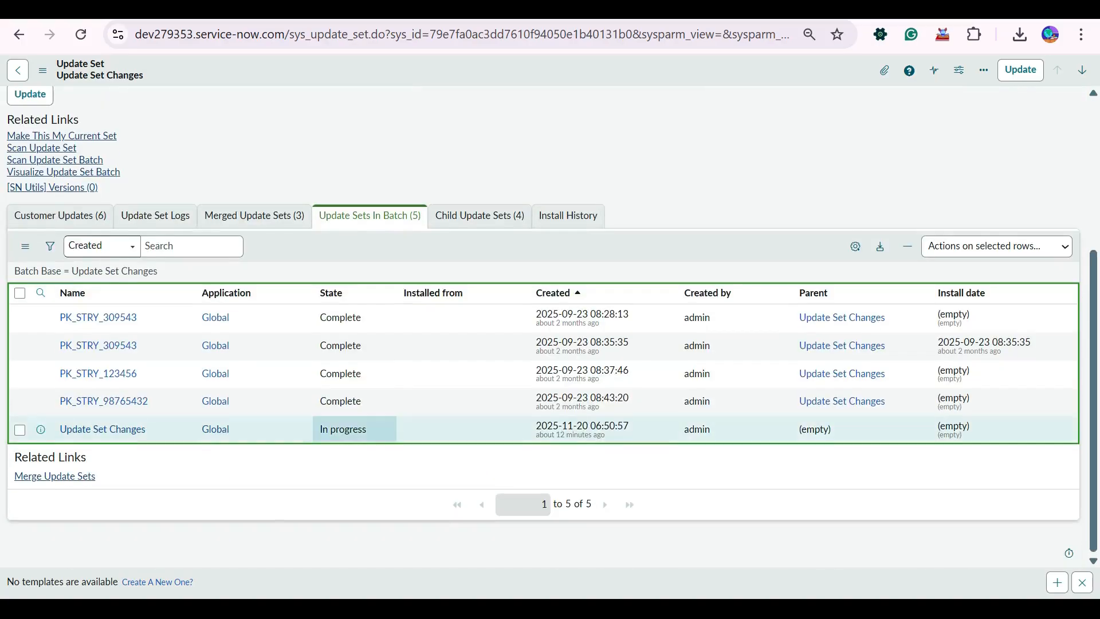
# Open Update Set Changes from the batch list, set its State to Complete for the whole batch, and check the listed states.
pyautogui.click(103, 429)
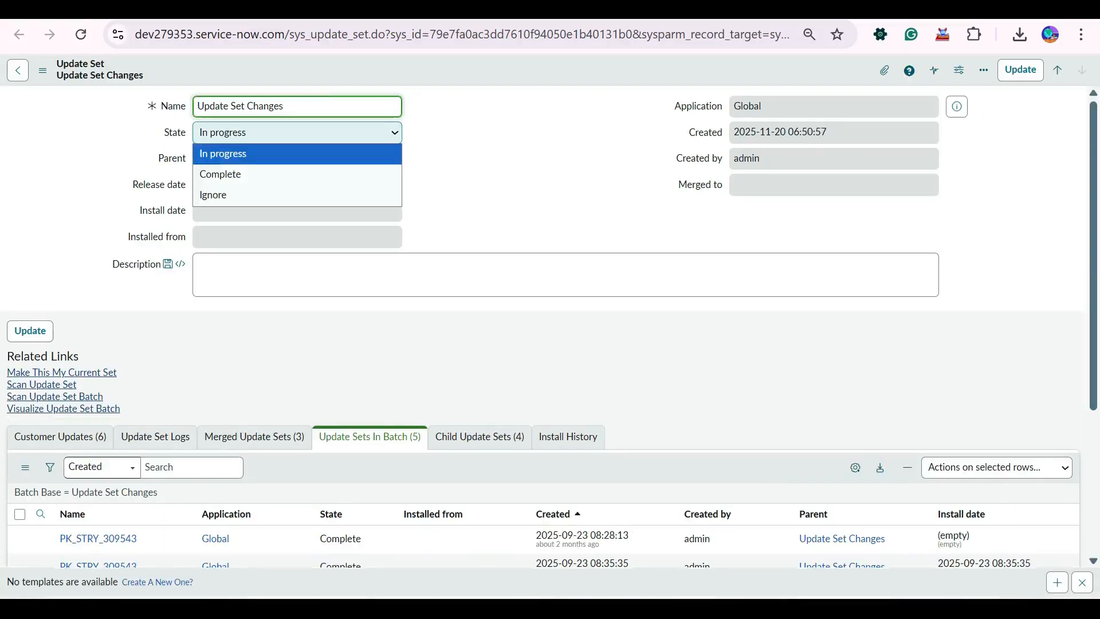
pyautogui.click(258, 174)
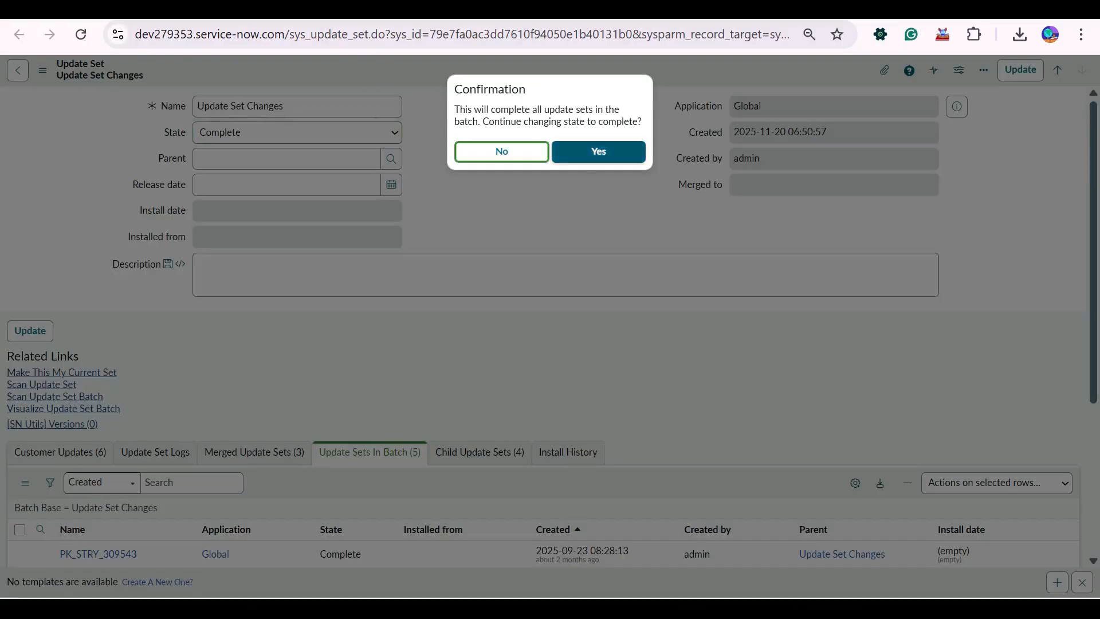
pyautogui.click(599, 152)
pyautogui.scroll(-4, 544, 344)
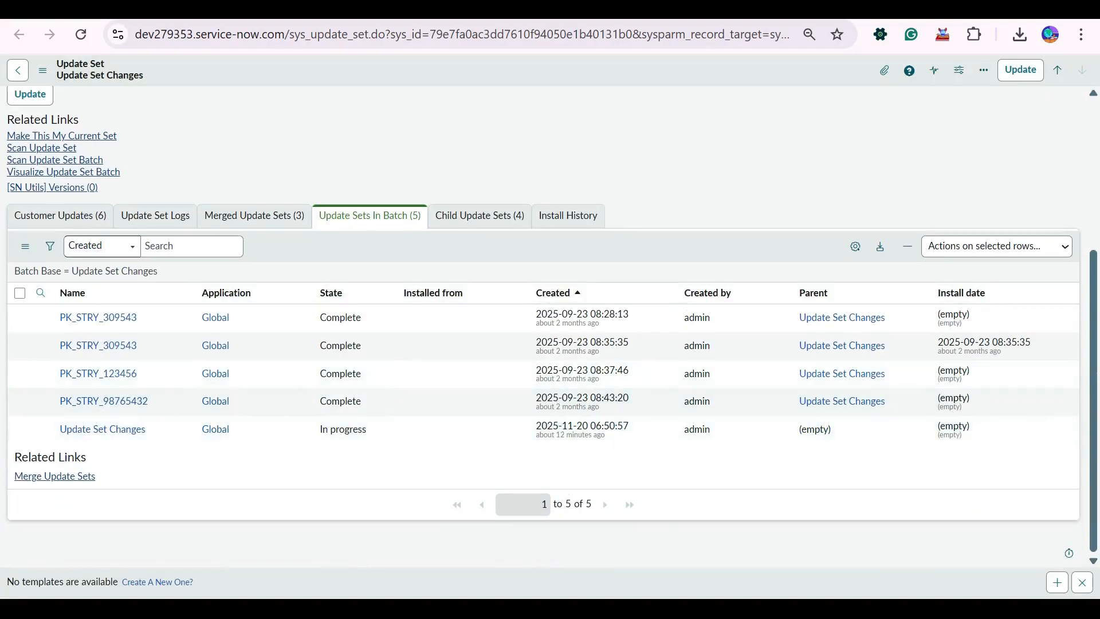
# Compare the states in the child and batch update set lists with the form's State, and return to the Update Set Changes record.
pyautogui.click(480, 215)
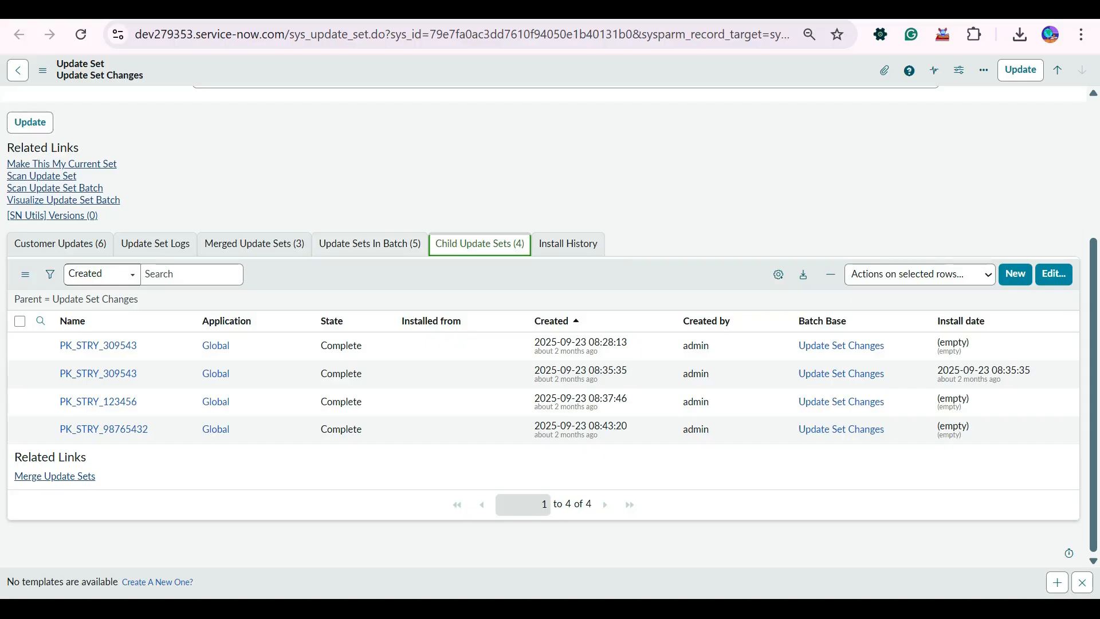
pyautogui.click(369, 244)
pyautogui.scroll(4, 369, 263)
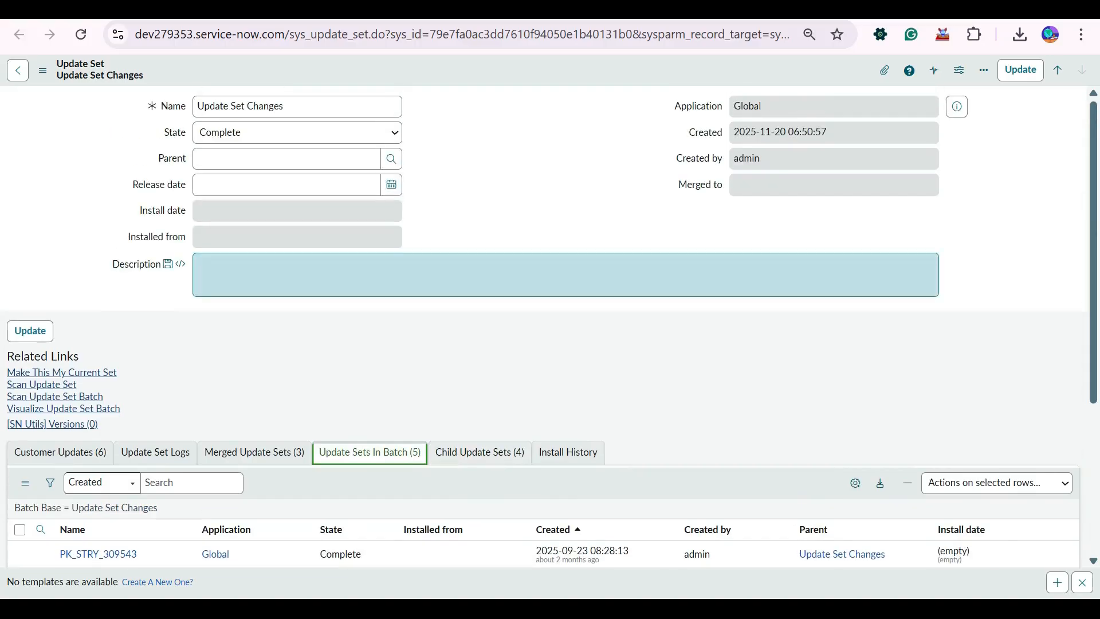
pyautogui.scroll(-4, 370, 344)
pyautogui.click(104, 430)
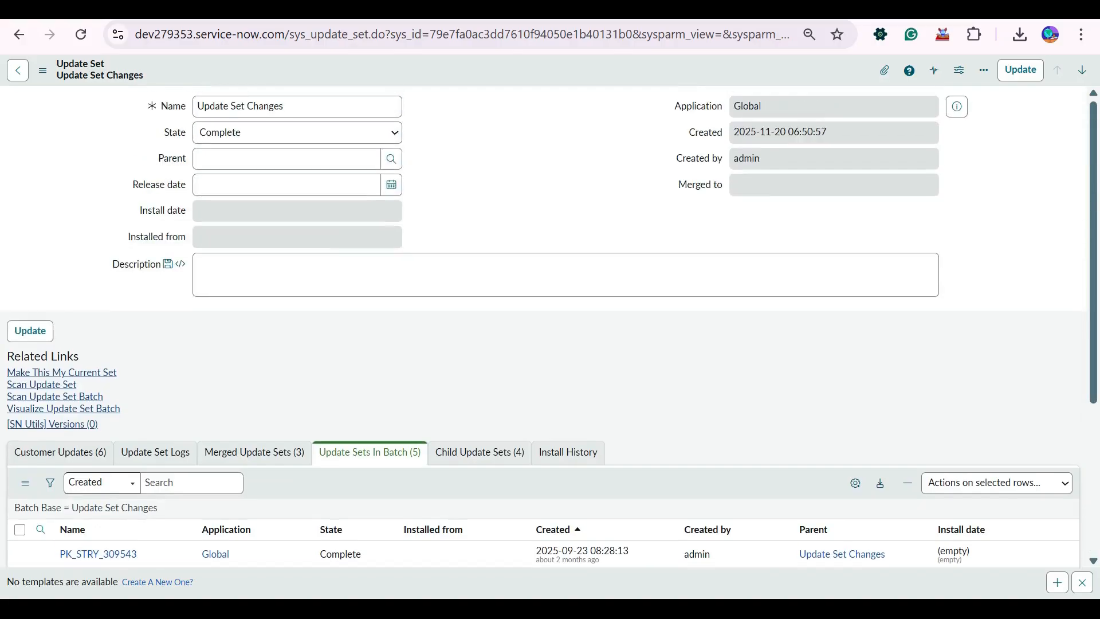
# Reload the Update Set Changes form, discarding the unsaved edit, and recheck the states in its batch list.
pyautogui.rightClick(539, 71)
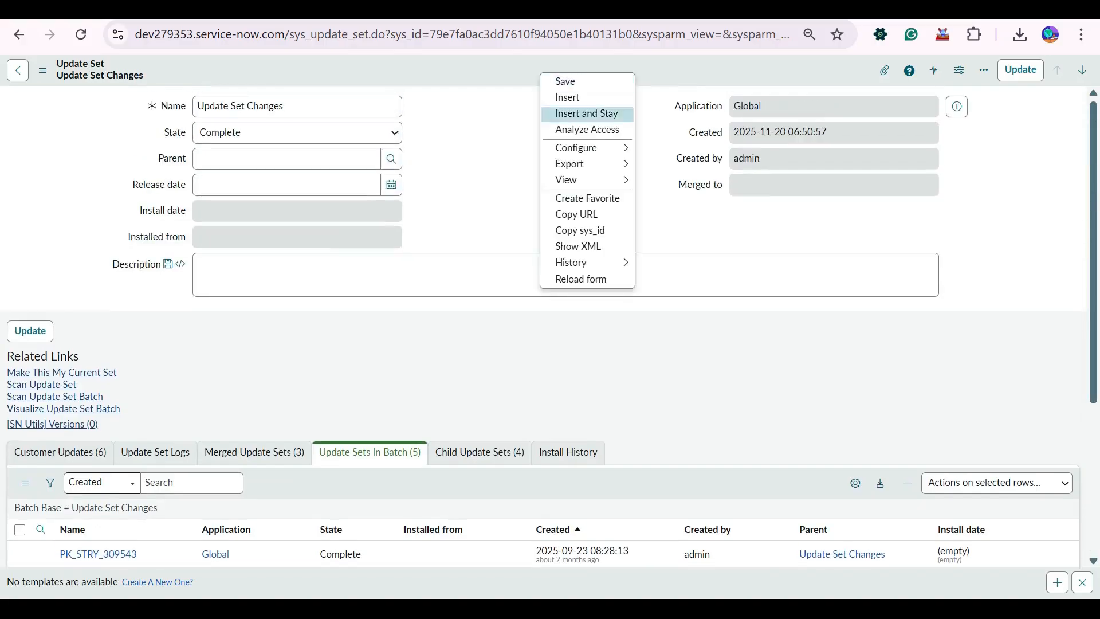
pyautogui.click(580, 278)
pyautogui.press('Return')
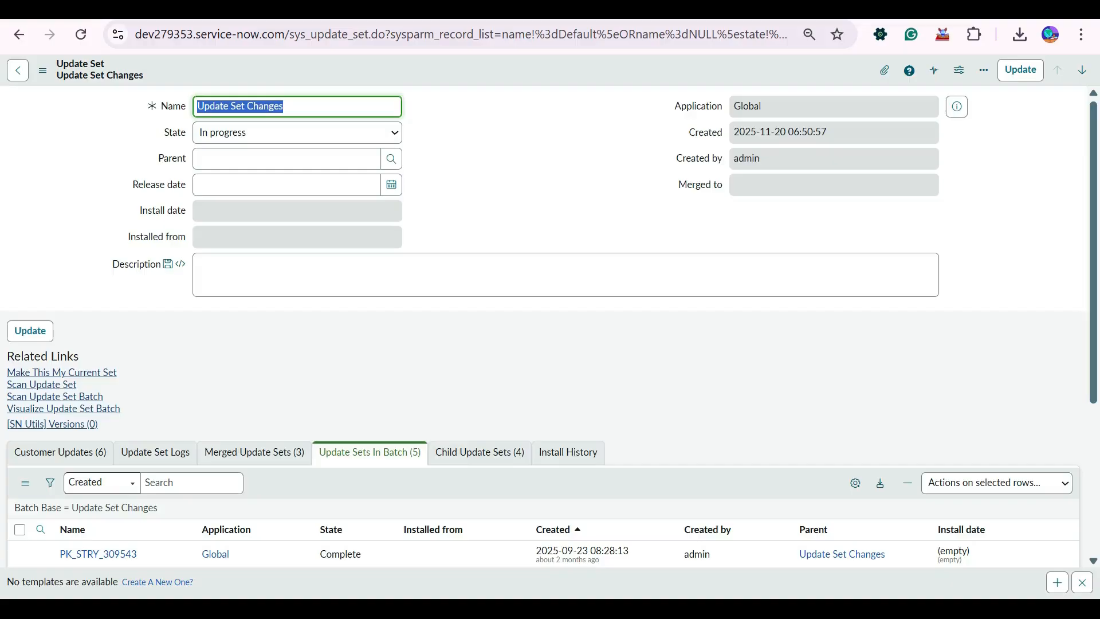
pyautogui.scroll(-4, 543, 321)
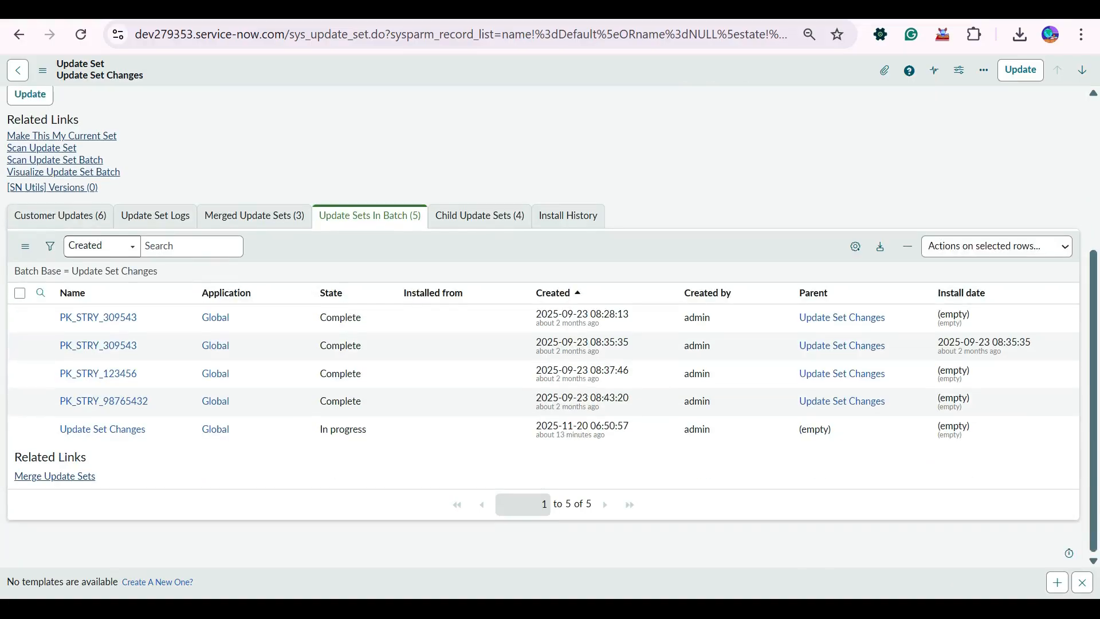
# Compare the merged, batch and child update set lists of Update Set Changes with each other.
pyautogui.click(254, 216)
pyautogui.click(370, 272)
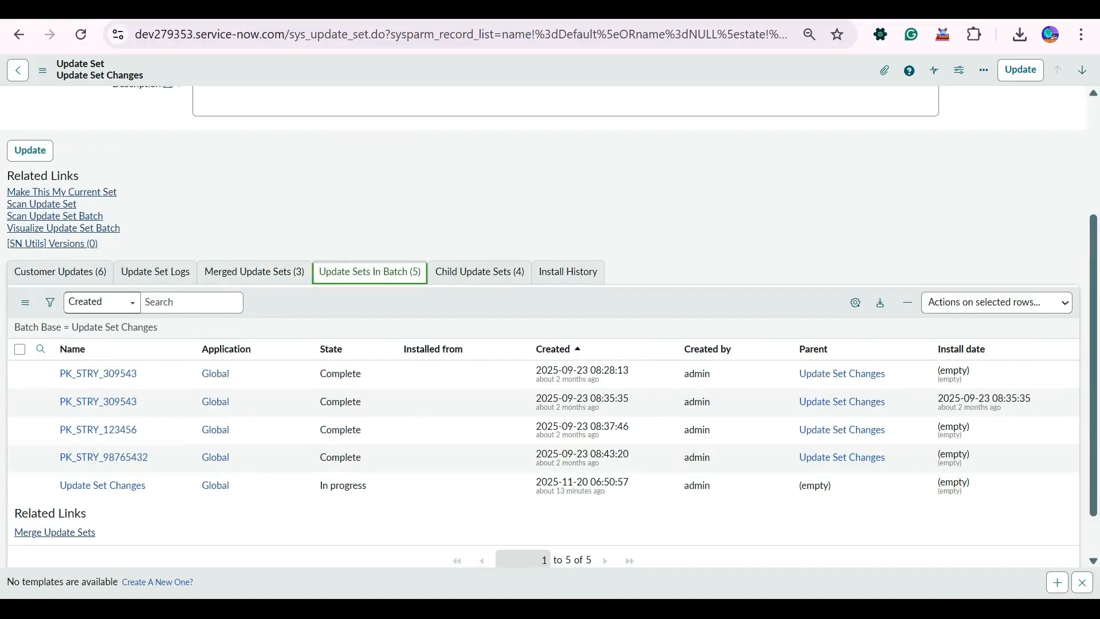
pyautogui.click(255, 272)
pyautogui.click(369, 272)
pyautogui.click(479, 272)
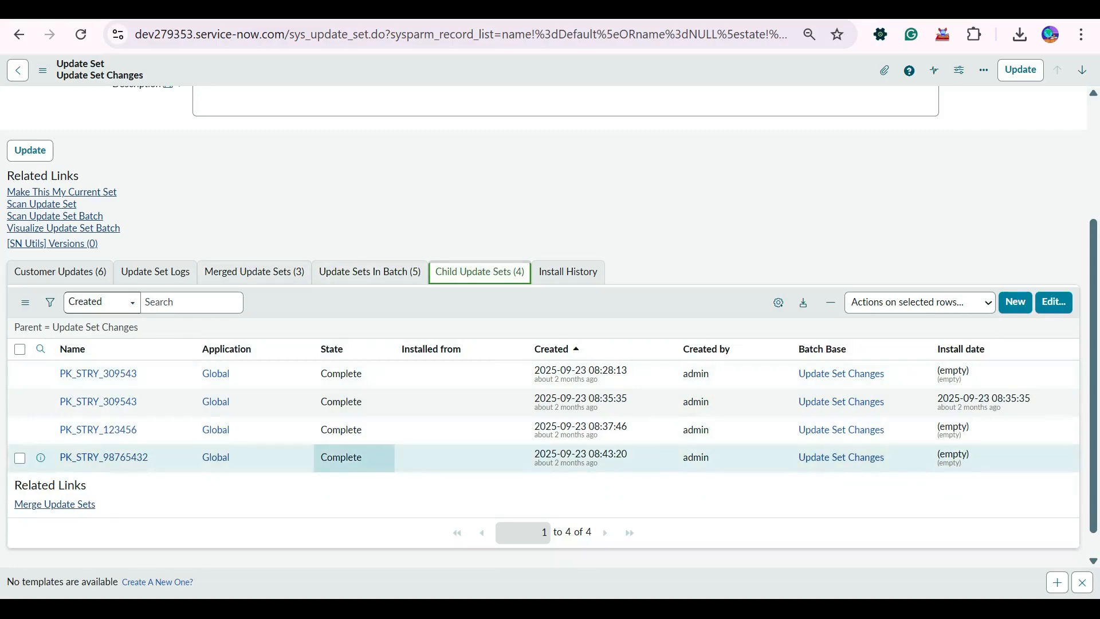
pyautogui.click(369, 271)
pyautogui.scroll(4, 369, 252)
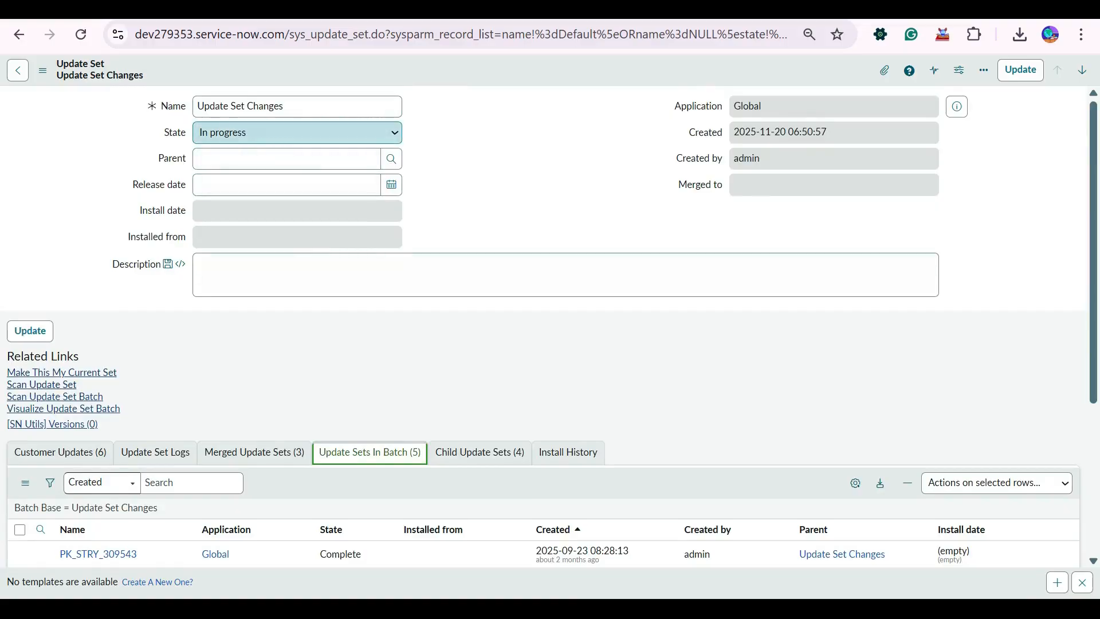
# Set the State of Update Set Changes to Complete, confirm it for all update sets in the batch, and check the batch list.
pyautogui.click(297, 132)
pyautogui.click(240, 172)
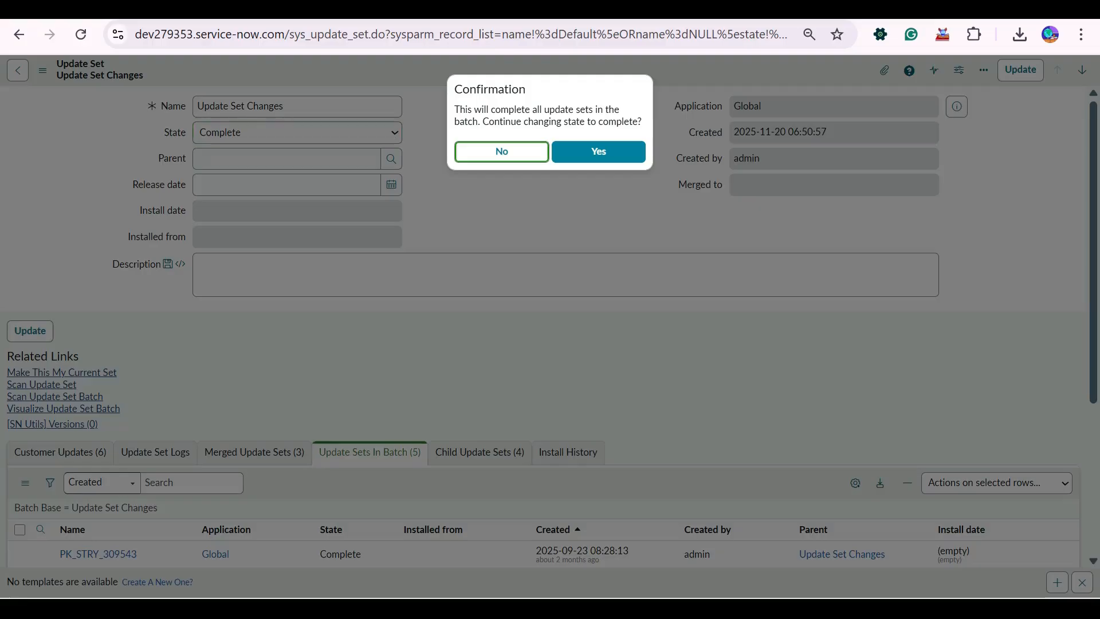
pyautogui.click(599, 151)
pyautogui.scroll(-4, 354, 429)
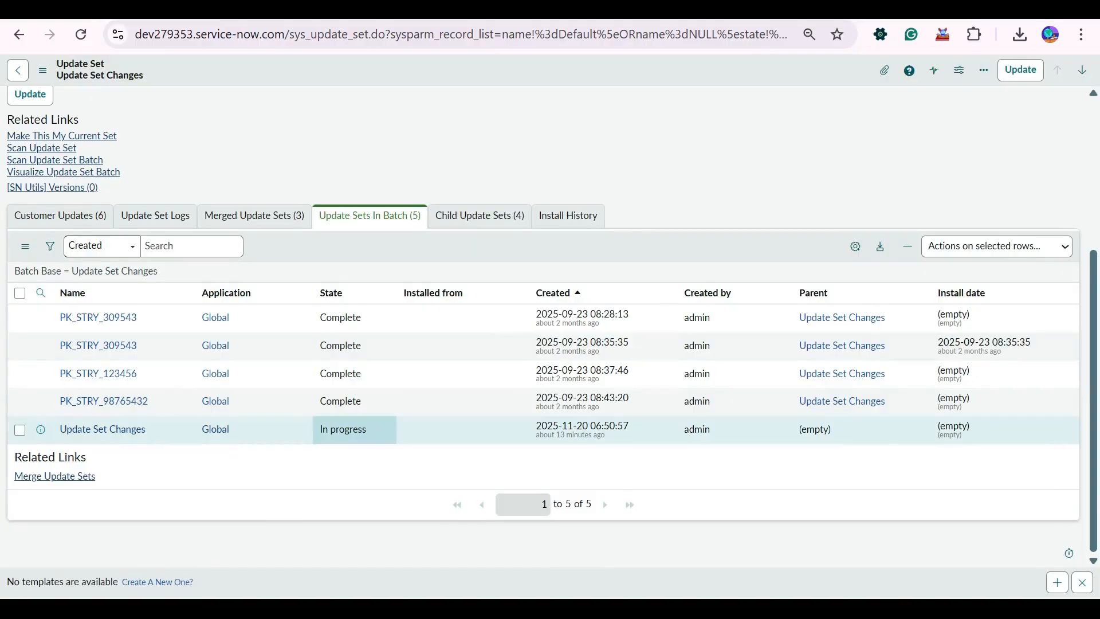
pyautogui.scroll(4, 354, 429)
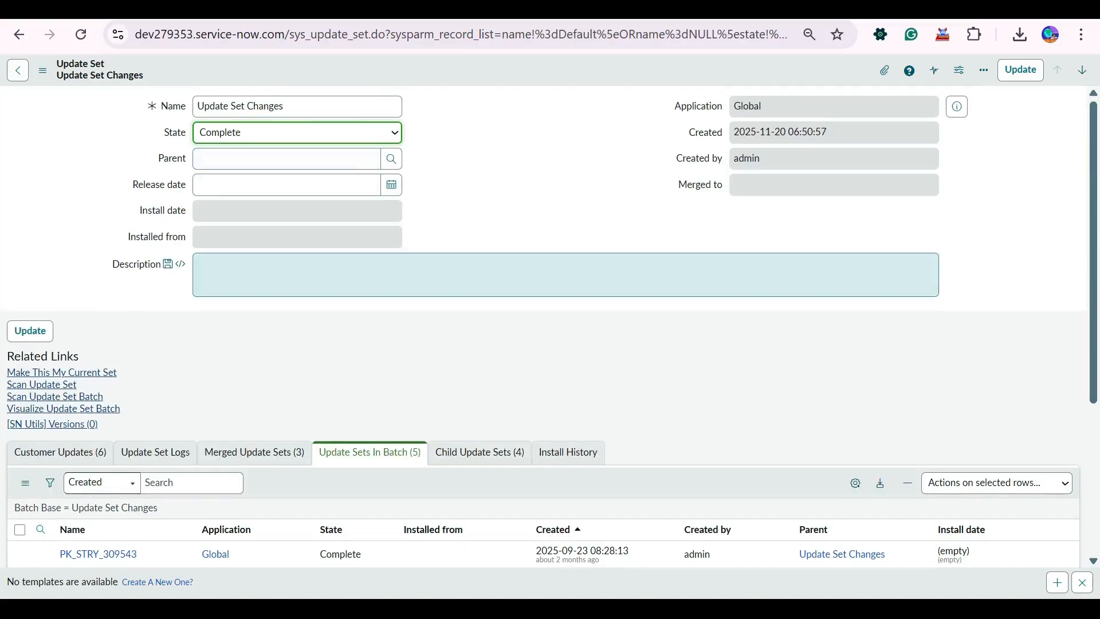
# Reload the Update Set Changes form without saving and compare its State with the batch list.
pyautogui.rightClick(480, 70)
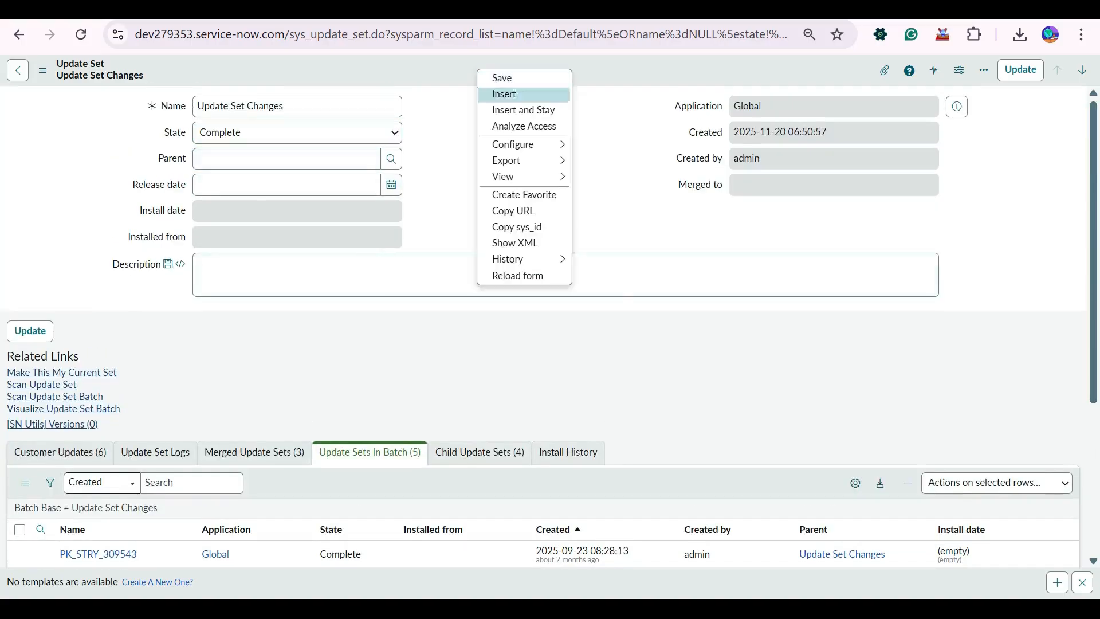
pyautogui.click(517, 275)
pyautogui.press('Return')
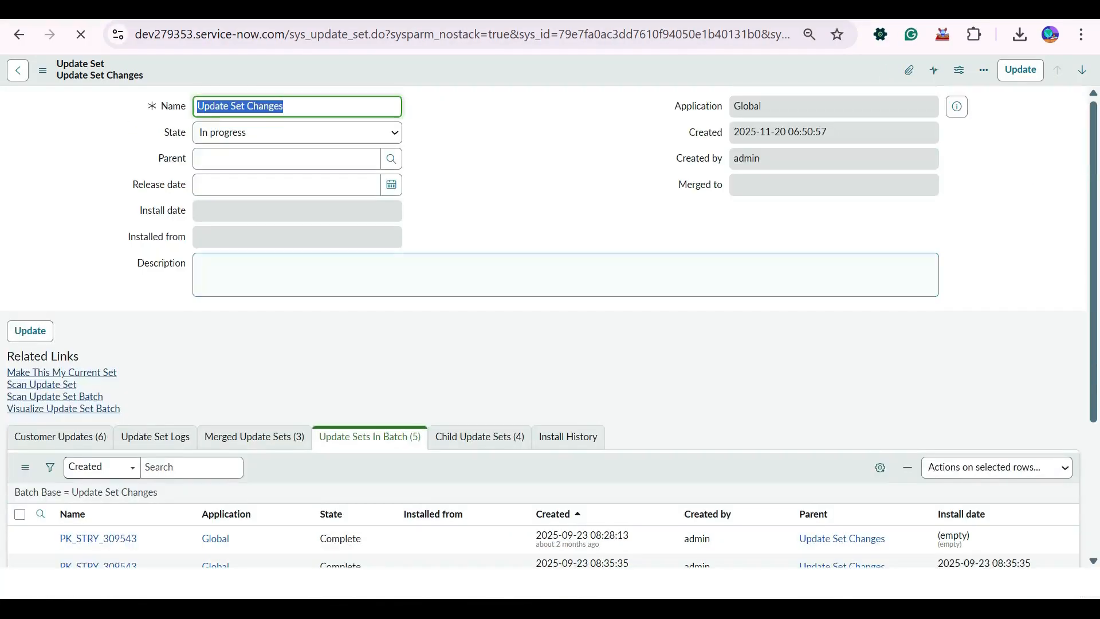
pyautogui.scroll(-4, 550, 327)
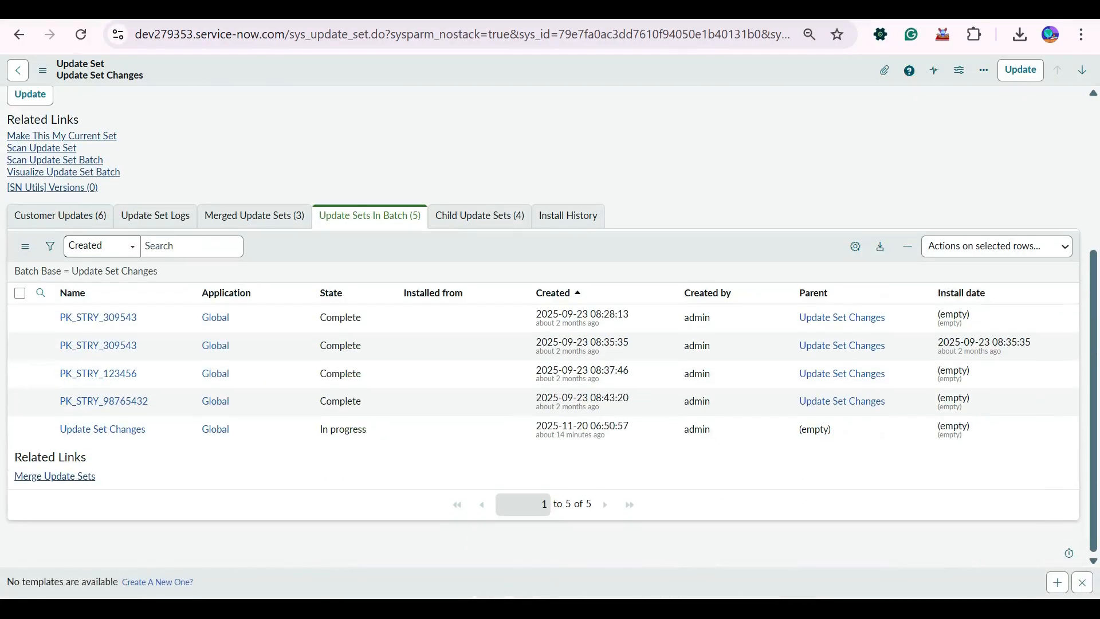
pyautogui.scroll(4, 103, 429)
pyautogui.scroll(-4, 103, 429)
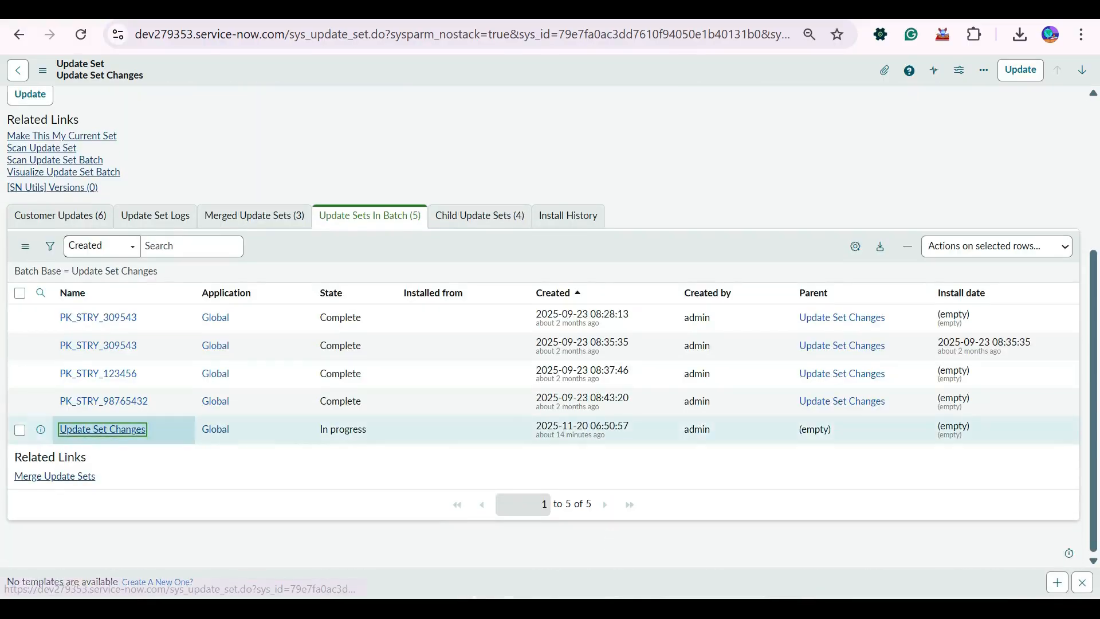
# Open Update Set Changes from the batch list, switch its State to In progress and back to Complete, and confirm for the batch.
pyautogui.click(103, 429)
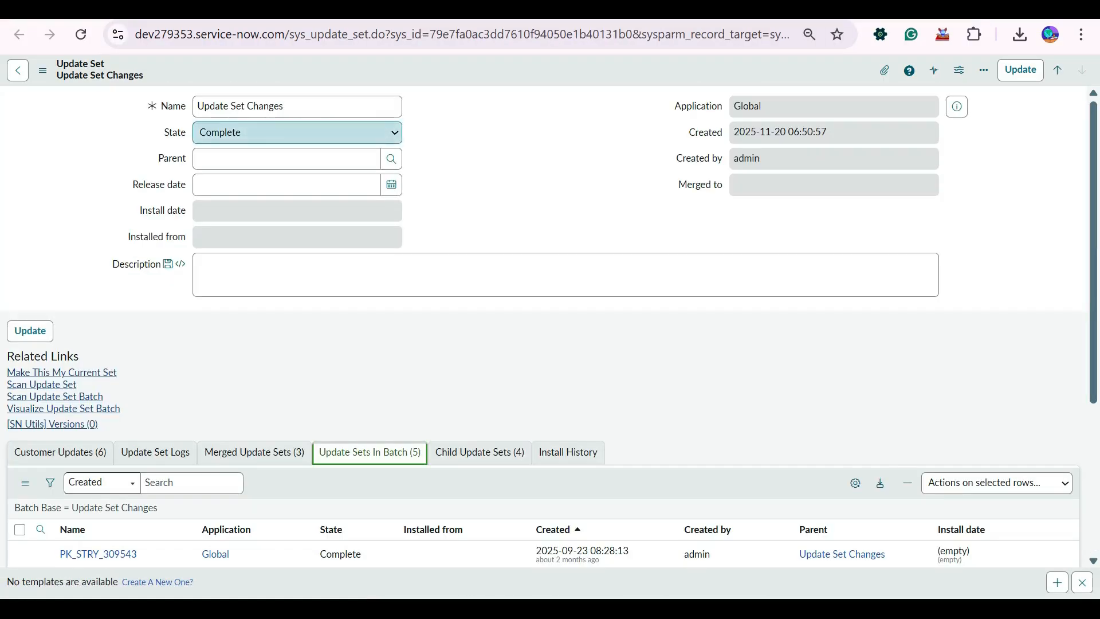
pyautogui.click(297, 132)
pyautogui.click(275, 154)
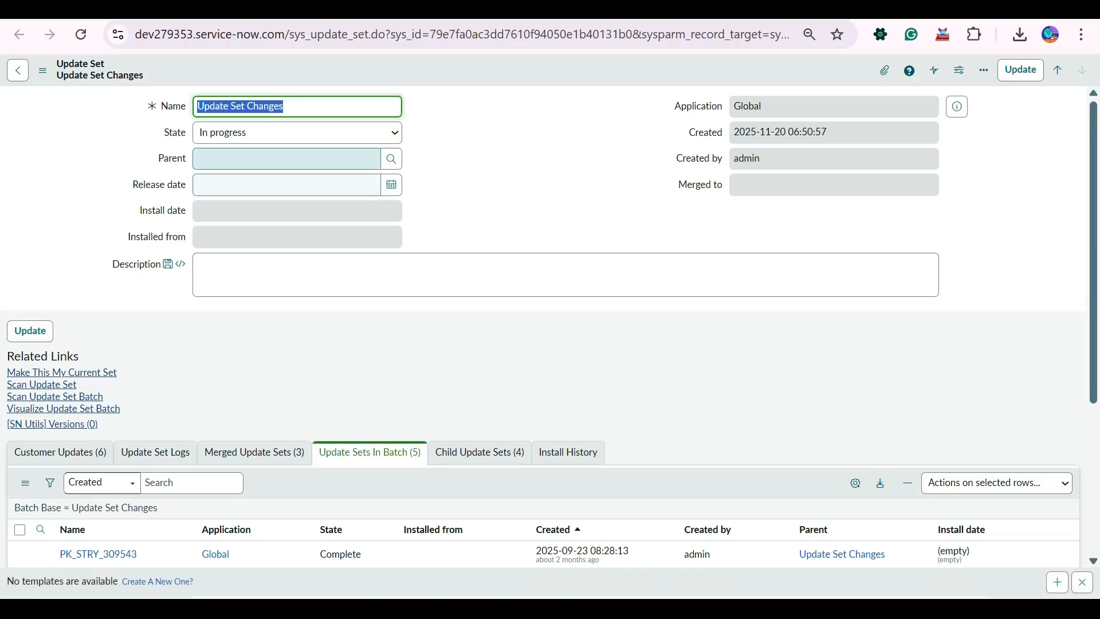
pyautogui.click(296, 133)
pyautogui.click(220, 174)
pyautogui.click(596, 150)
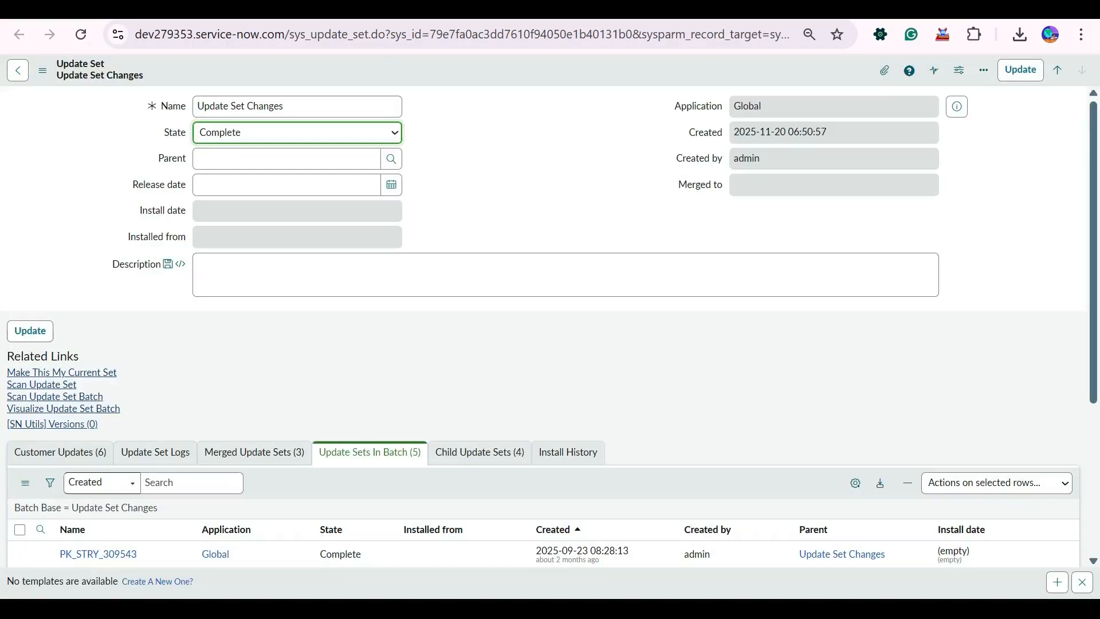
pyautogui.scroll(-4, 118, 467)
pyautogui.scroll(3, 118, 467)
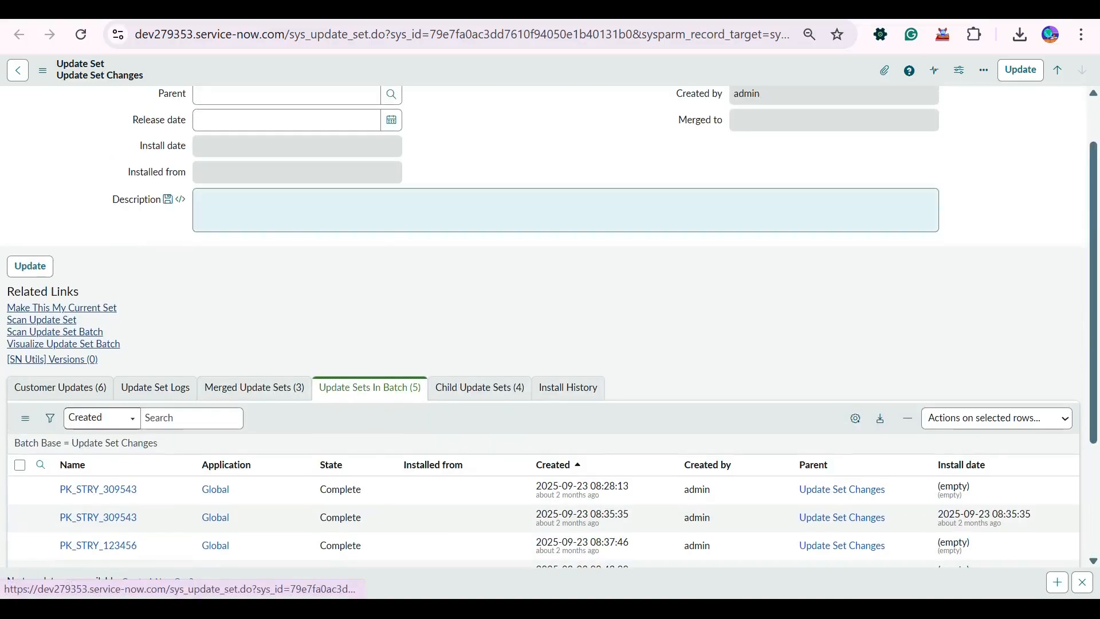
# Reload the page, choose Complete as the State of Update Set Changes, confirm for the batch, and recheck the batch list.
pyautogui.hotkey('ctrl', 'r')
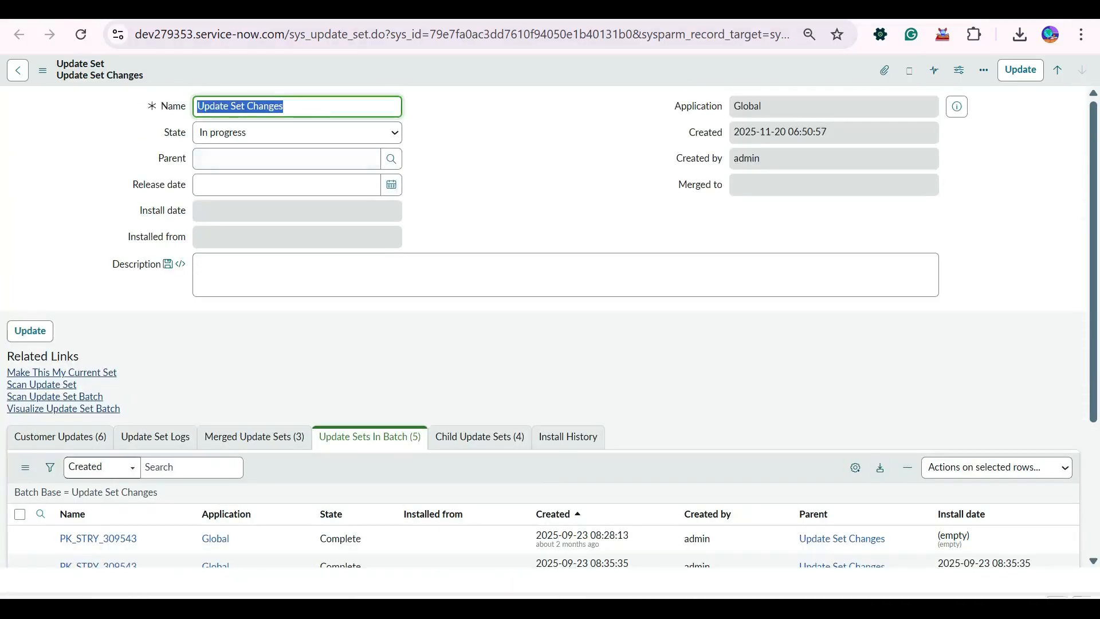
pyautogui.click(275, 133)
pyautogui.click(252, 175)
pyautogui.rightClick(398, 77)
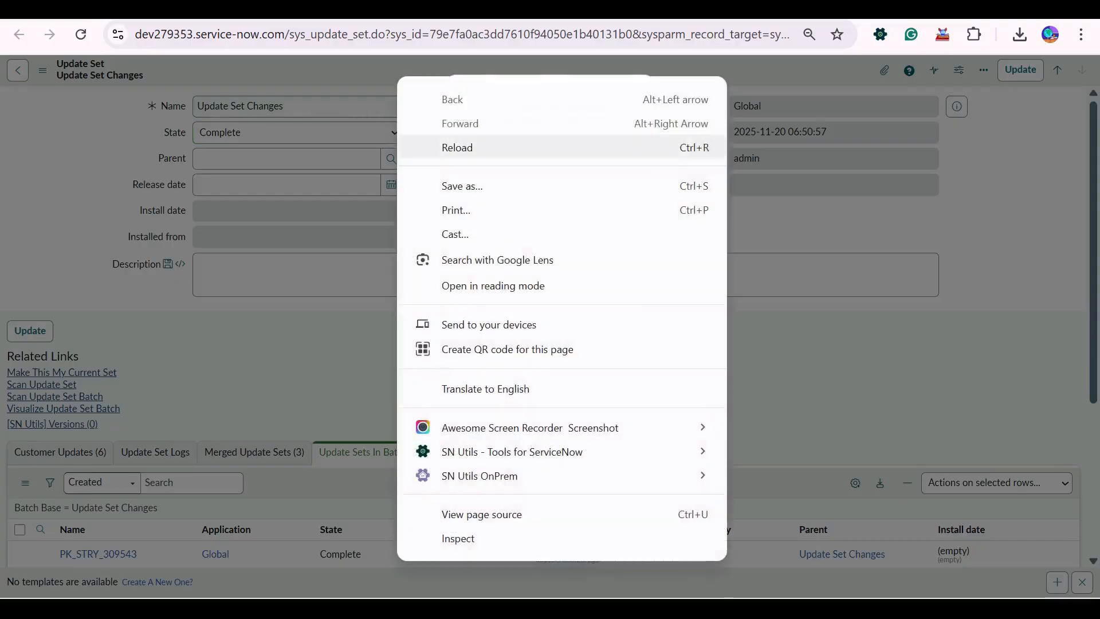
pyautogui.press('Escape')
pyautogui.click(599, 151)
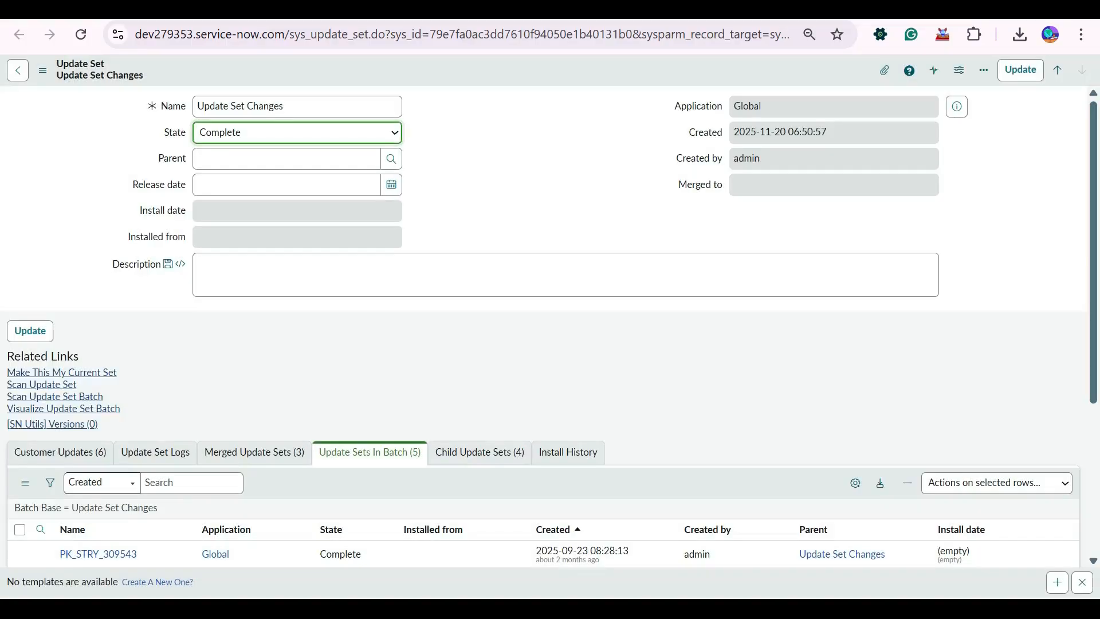
pyautogui.scroll(-4, 216, 344)
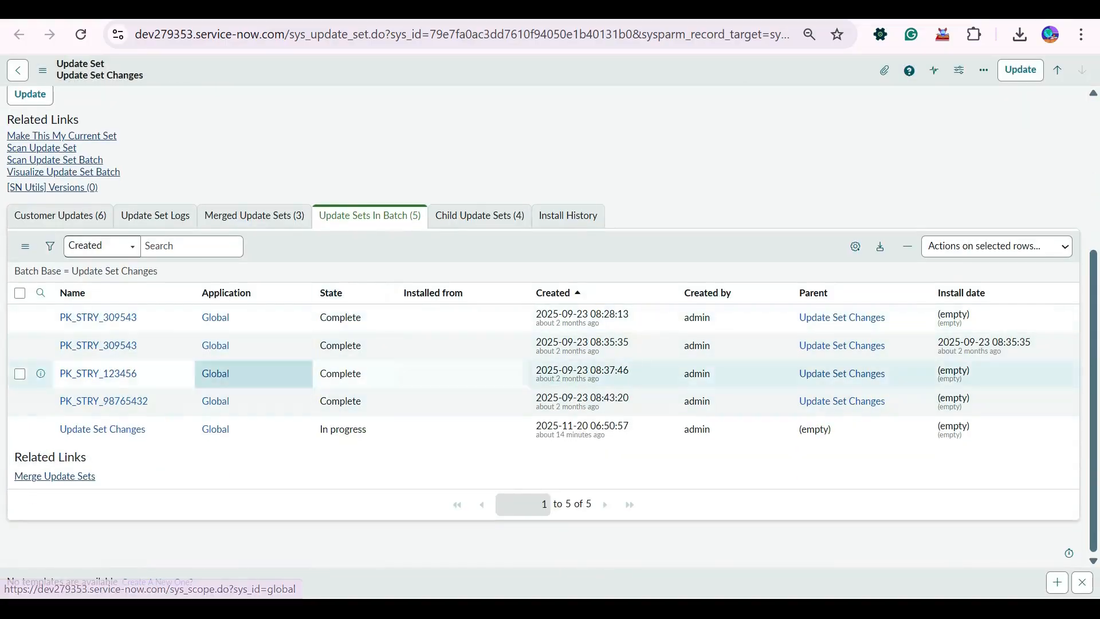
pyautogui.scroll(4, 355, 427)
pyautogui.scroll(-4, 355, 427)
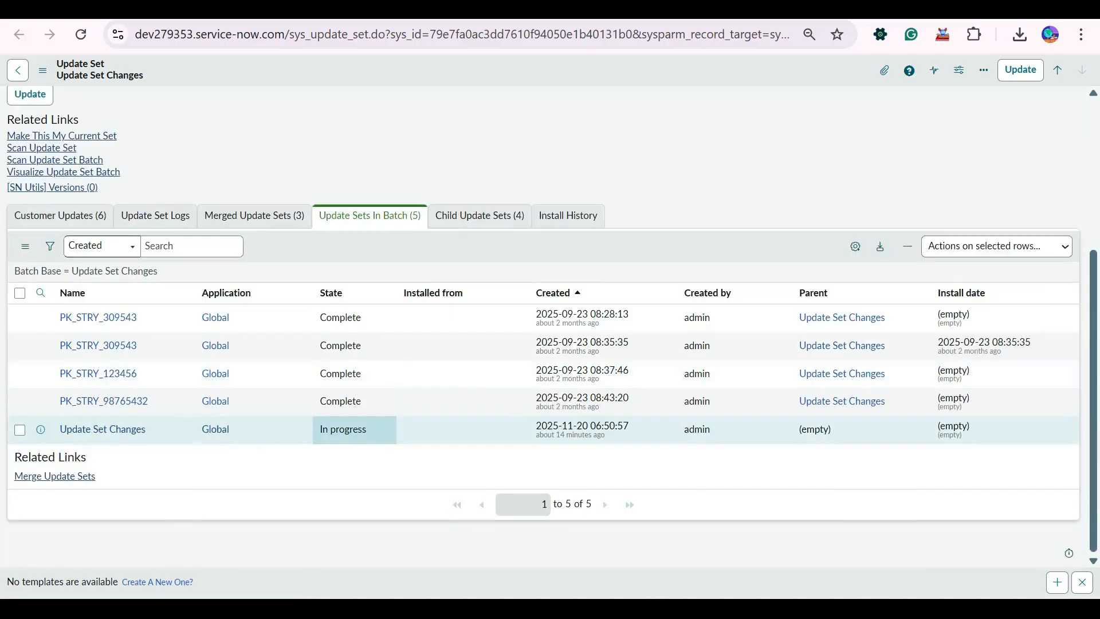
pyautogui.scroll(4, 355, 427)
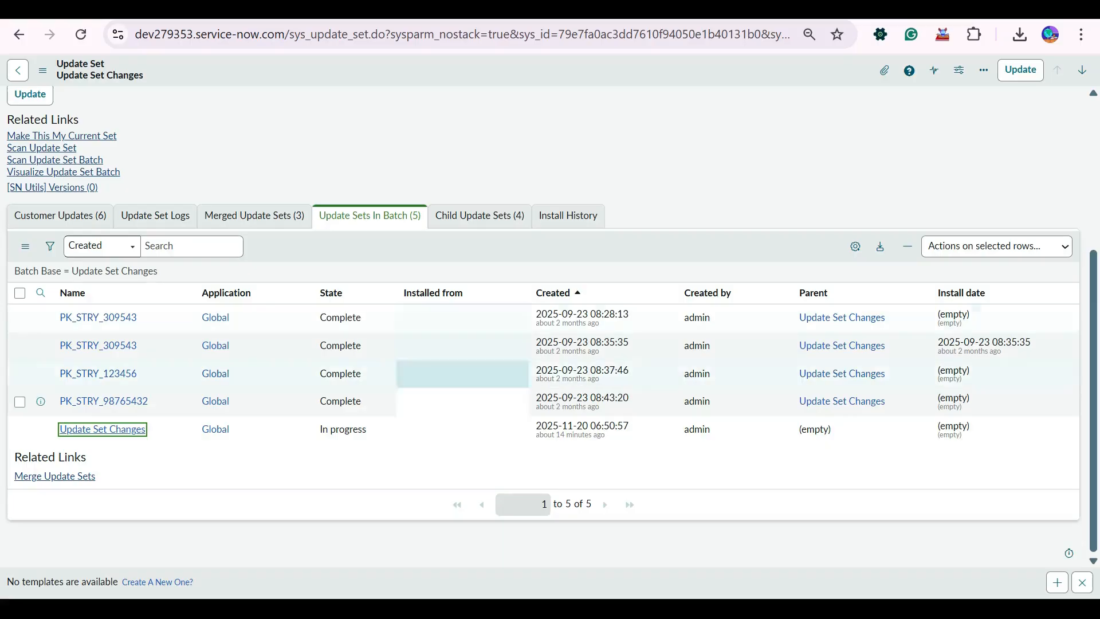
pyautogui.scroll(4, 344, 401)
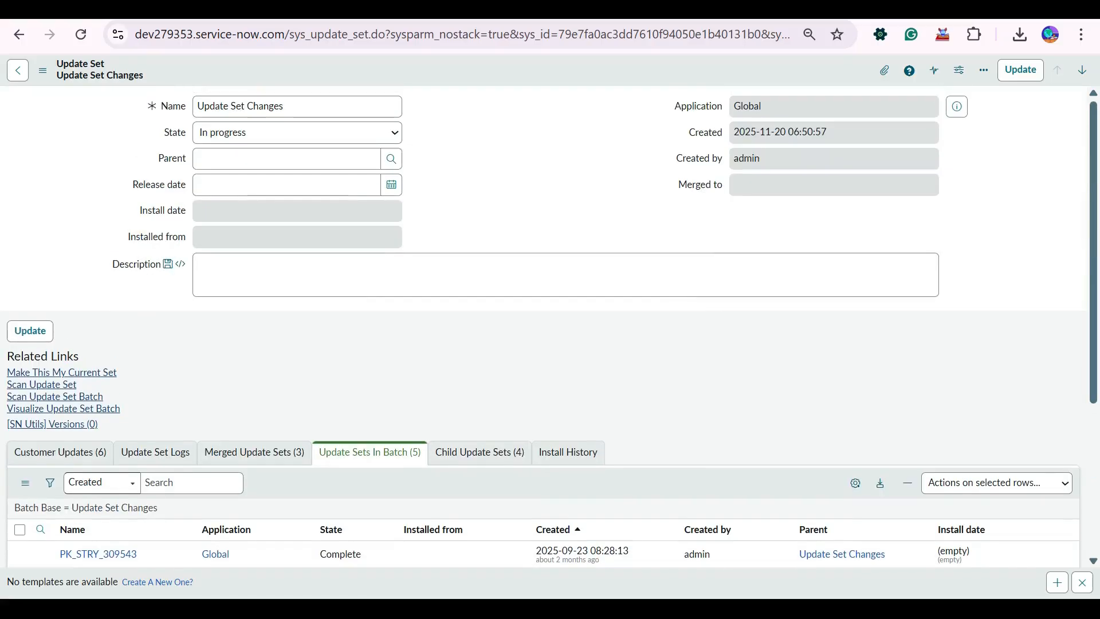
pyautogui.click(297, 132)
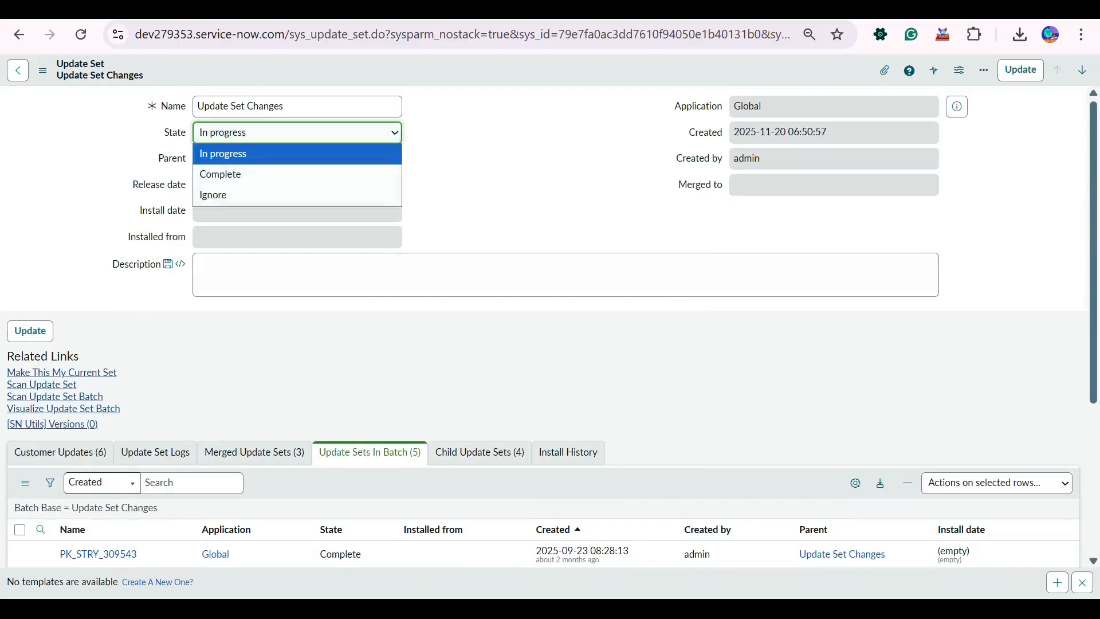
pyautogui.click(834, 185)
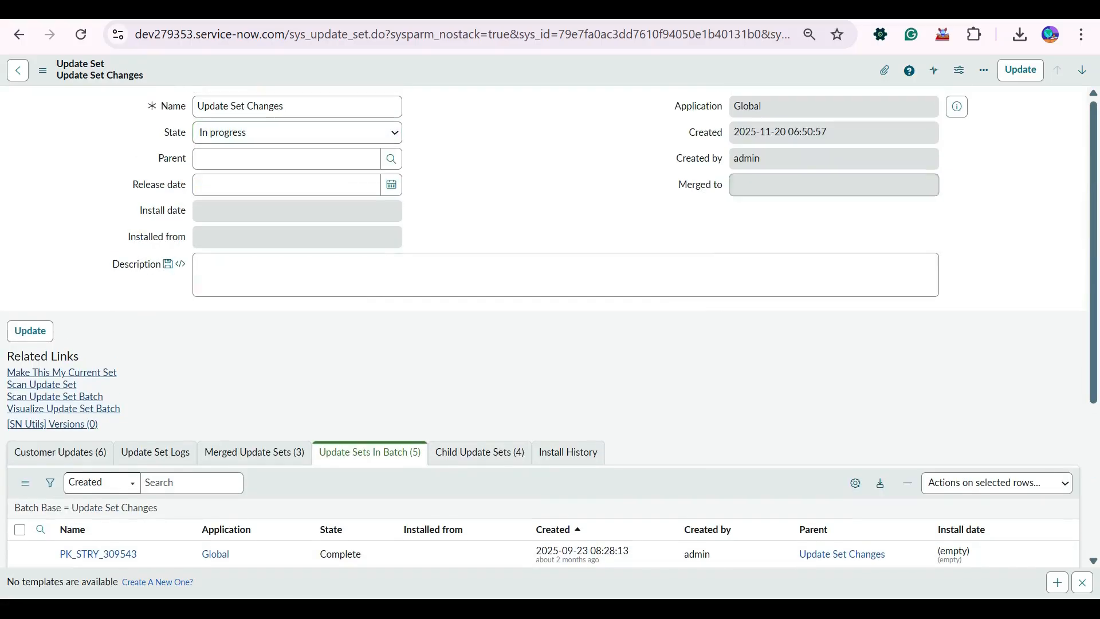
# Refresh the local update sets list with its State filter and set the State of Update Set Changes to Complete directly in the list.
pyautogui.hotkey('ctrl', 'shift', 'Tab')
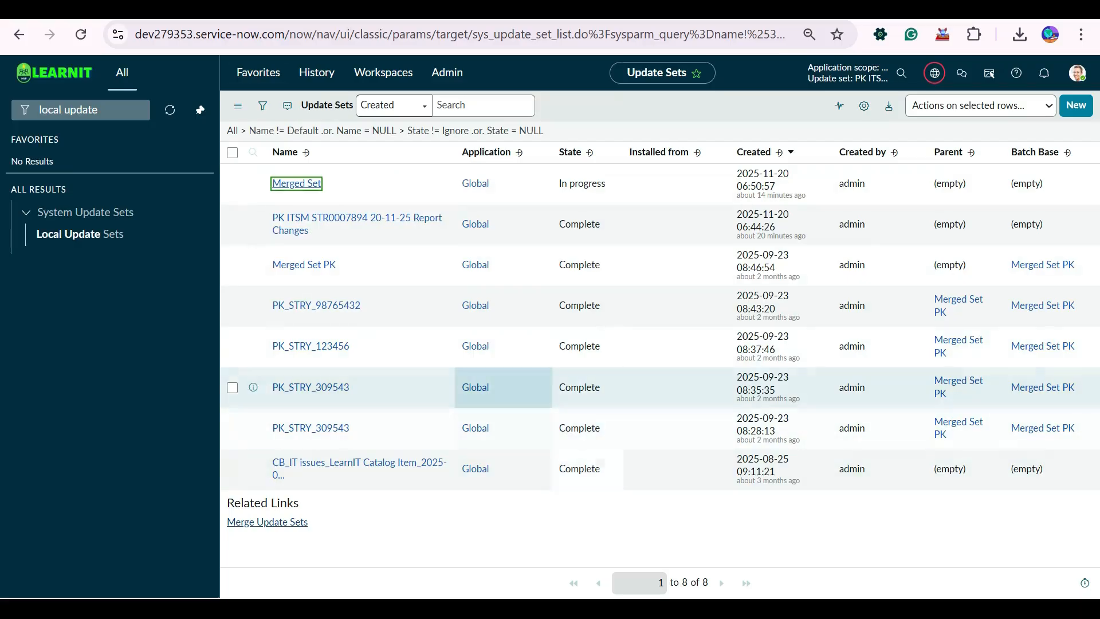
pyautogui.click(487, 131)
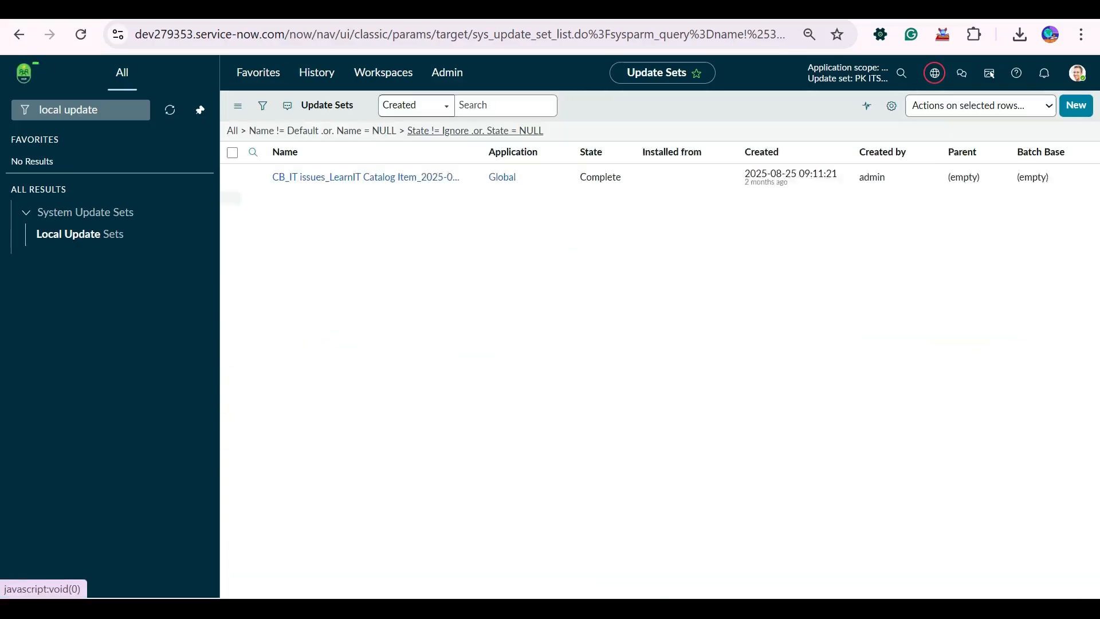
pyautogui.click(573, 470)
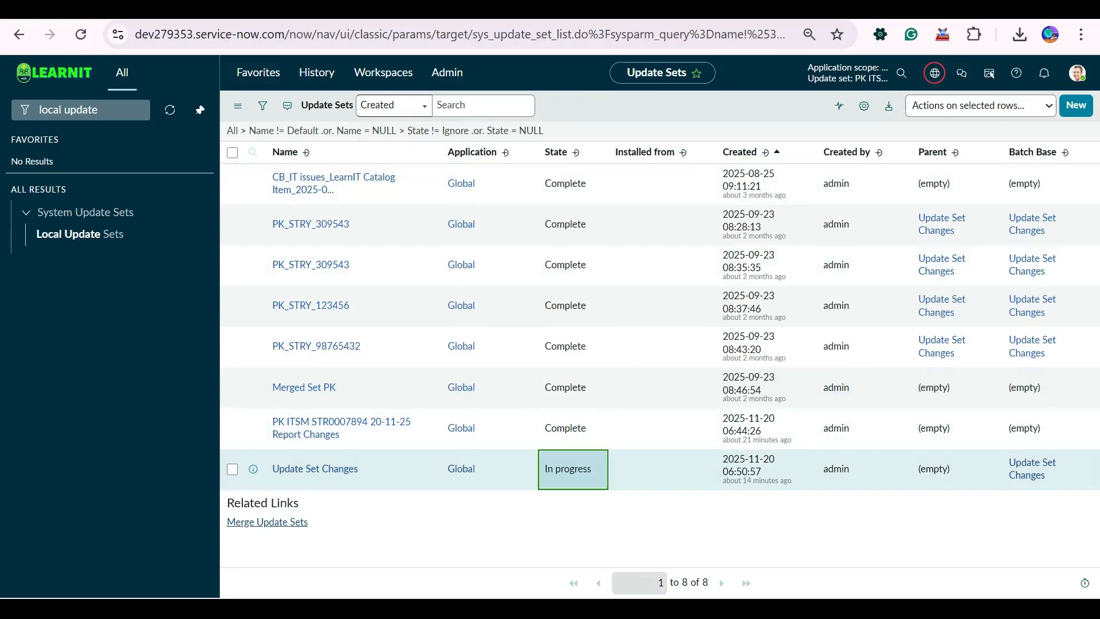
pyautogui.click(578, 464)
pyautogui.click(571, 507)
pyautogui.click(632, 465)
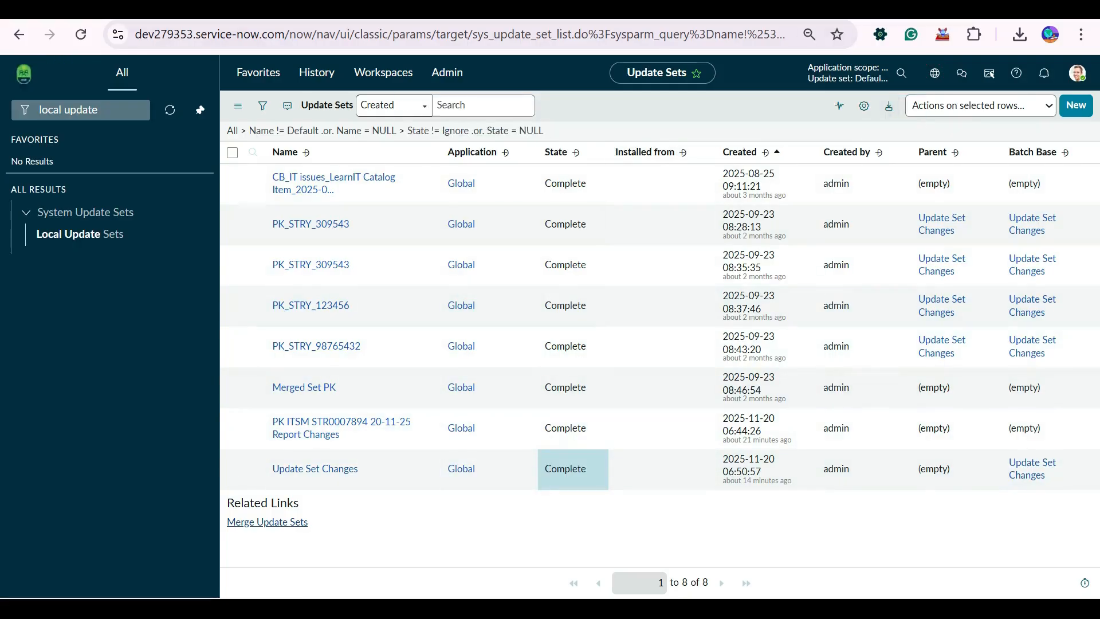
# Return to the open Update Set Changes record and reload its form.
pyautogui.hotkey('ctrl', 'Tab')
pyautogui.rightClick(330, 66)
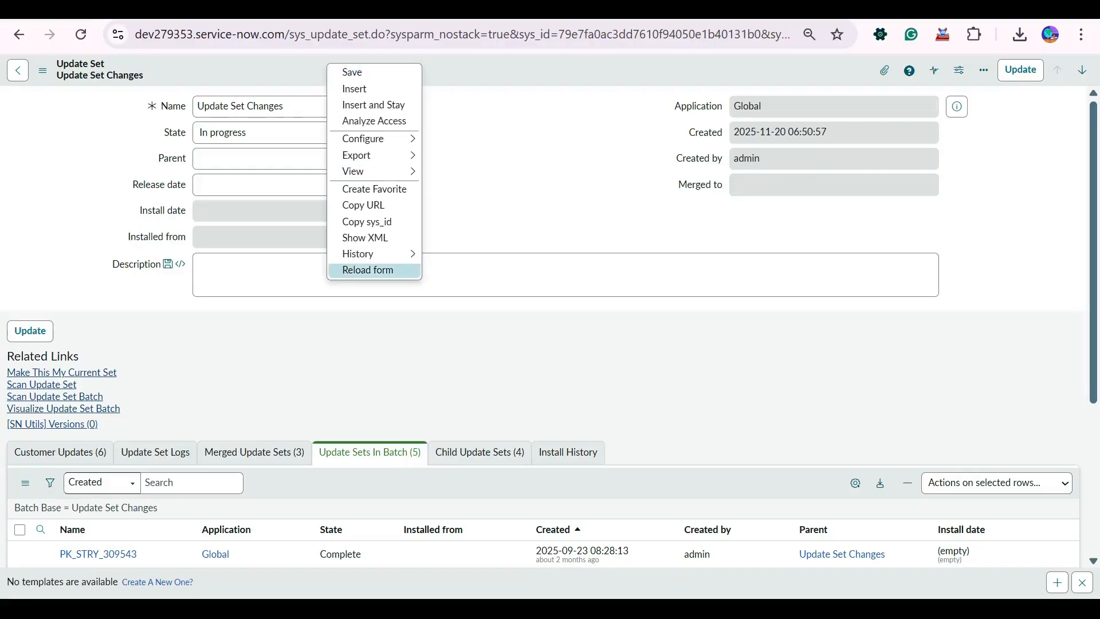
pyautogui.click(357, 268)
# Close the extra Update Set Changes tabs, discarding their unsaved edits, and check the states in the remaining record's batch list.
pyautogui.hotkey('ctrl', 'Tab')
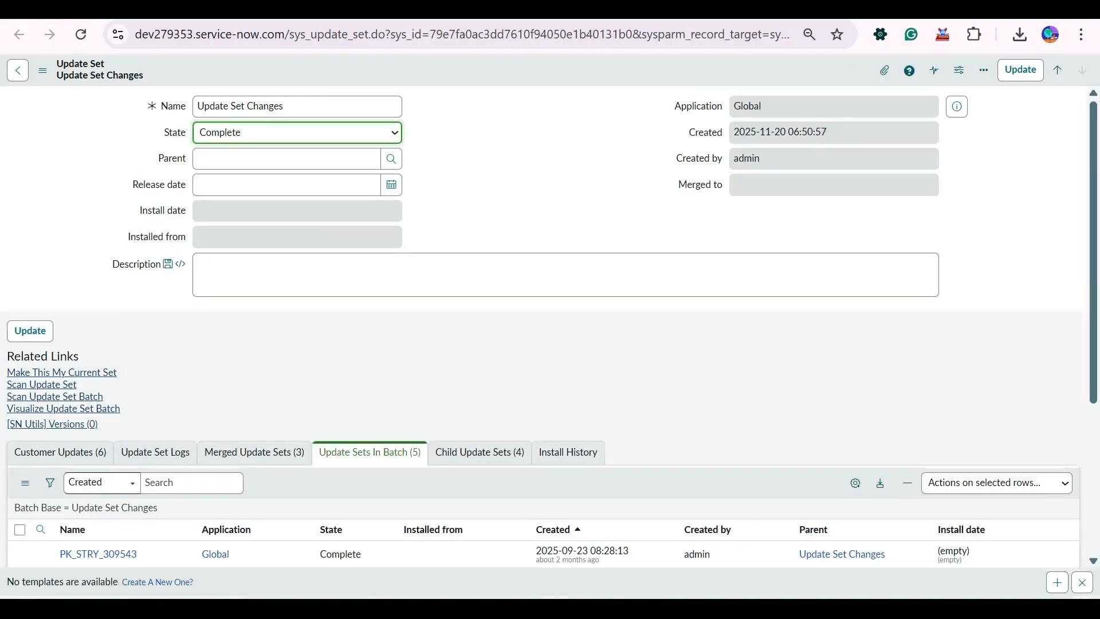
pyautogui.hotkey('ctrl', 'w')
pyautogui.press('Return')
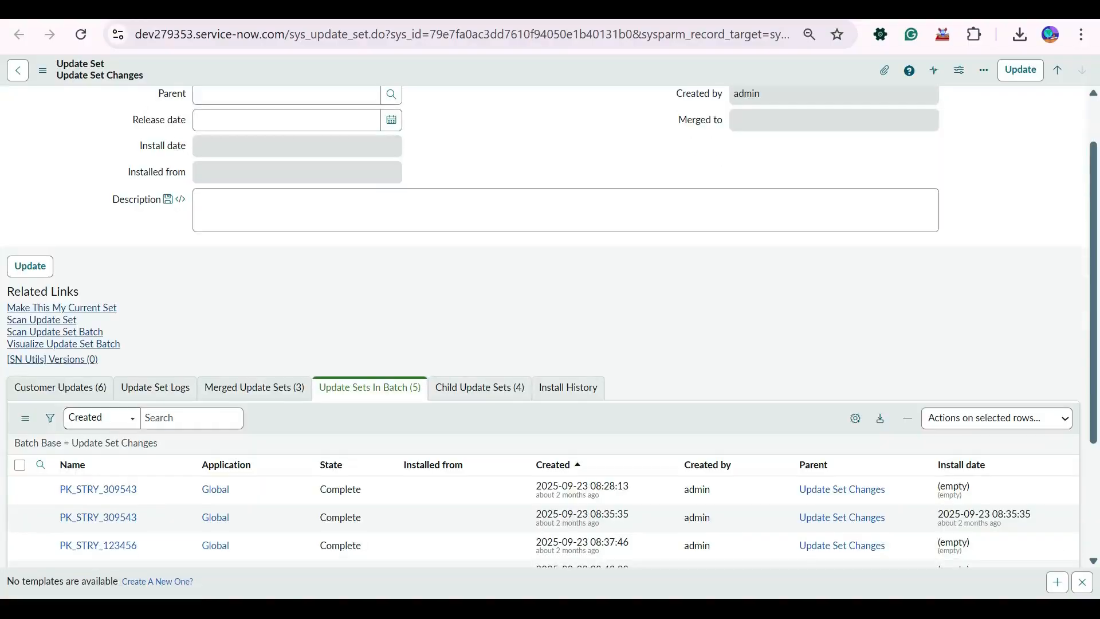
pyautogui.hotkey('ctrl', 'w')
pyautogui.press('Return')
pyautogui.hotkey('ctrl', 'w')
pyautogui.press('Return')
pyautogui.scroll(-3, 460, 420)
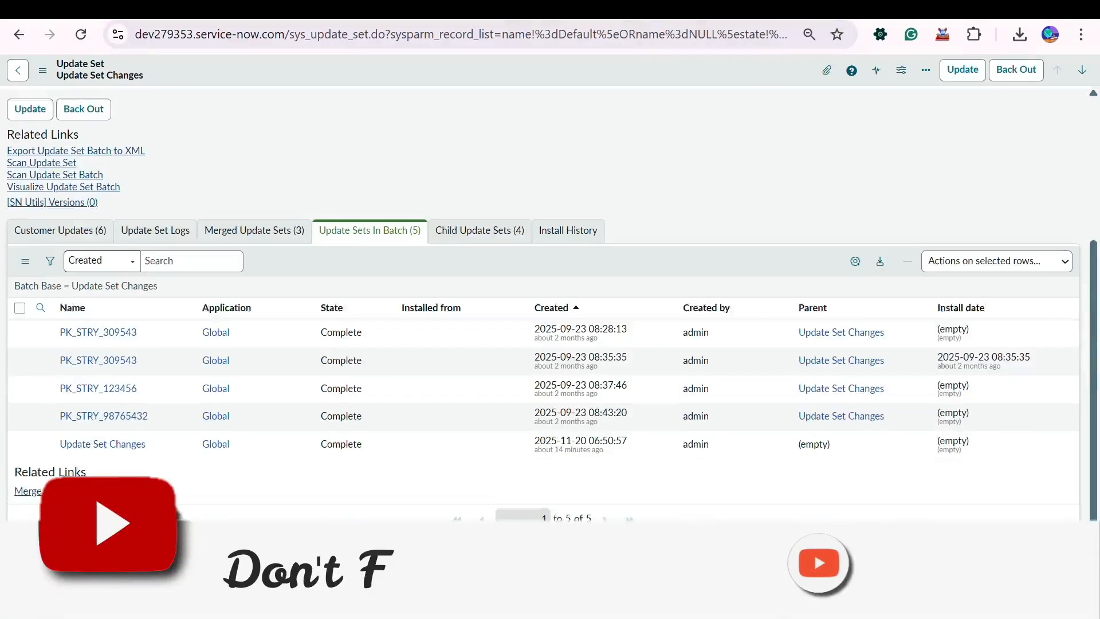
# Review the Update Set Changes record and export its update set batch to XML.
pyautogui.scroll(-2, 460, 420)
pyautogui.scroll(4, 356, 275)
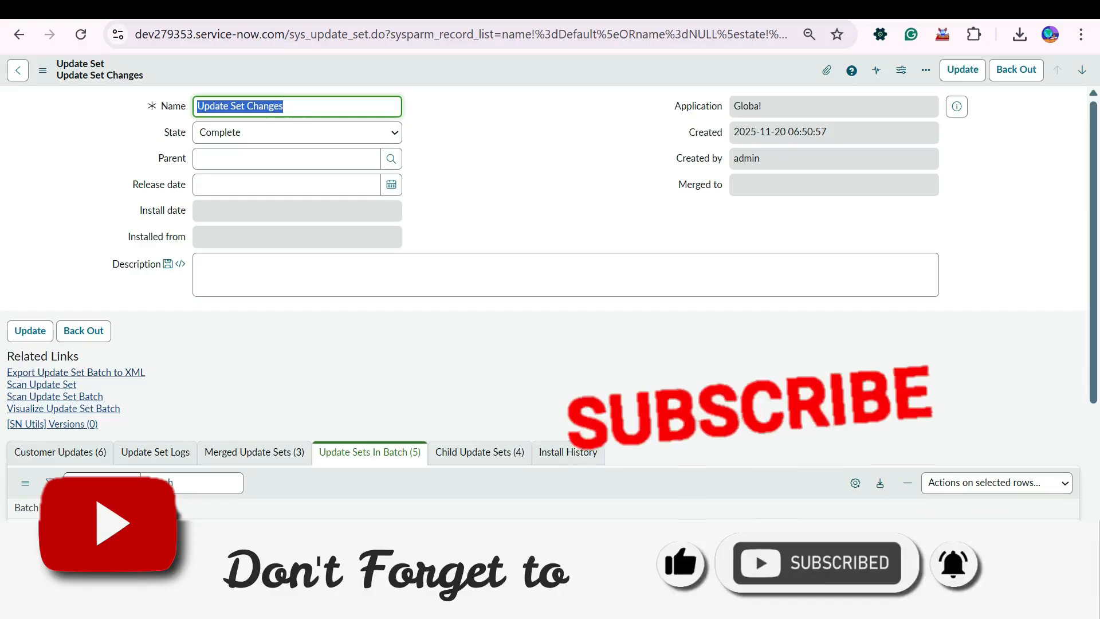
pyautogui.click(75, 373)
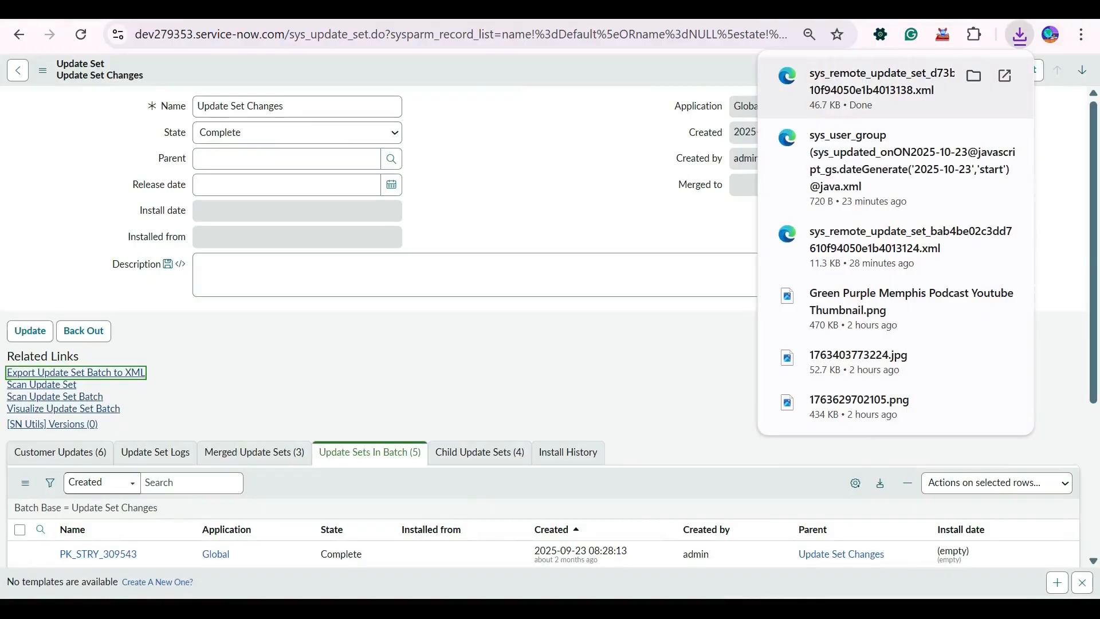
# Switch back to the local update sets browser page and open the Retrieved Update Sets list through the navigator.
pyautogui.hotkey('ctrl', 'shift', 'Tab')
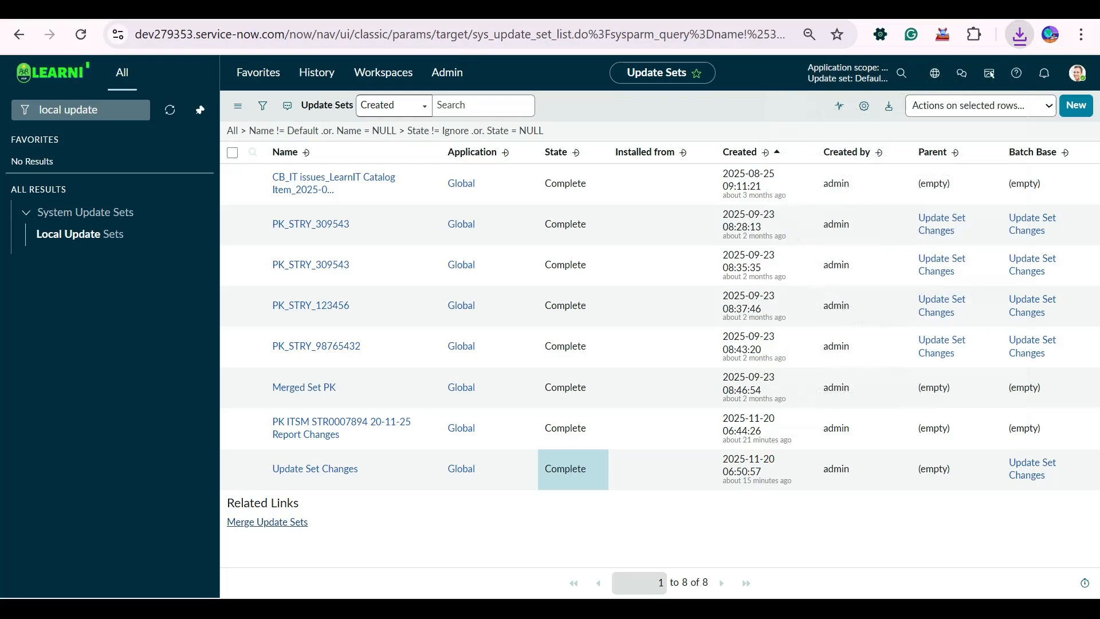
pyautogui.hotkey('ctrl', 'alt', 'c')
pyautogui.write('retriv')
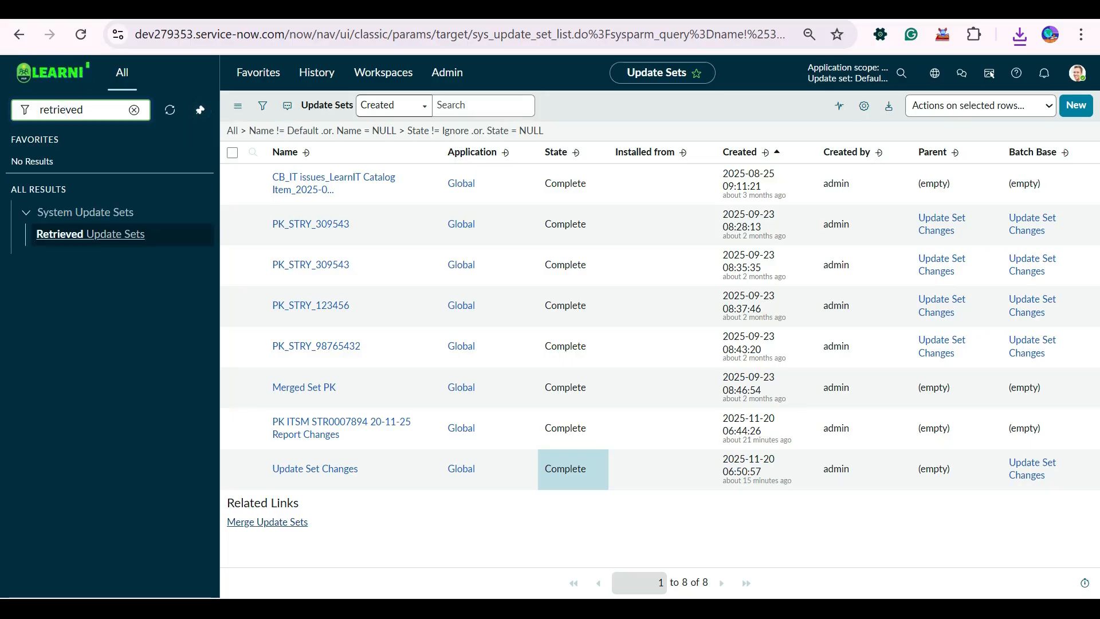
pyautogui.press('Down')
pyautogui.press('Return')
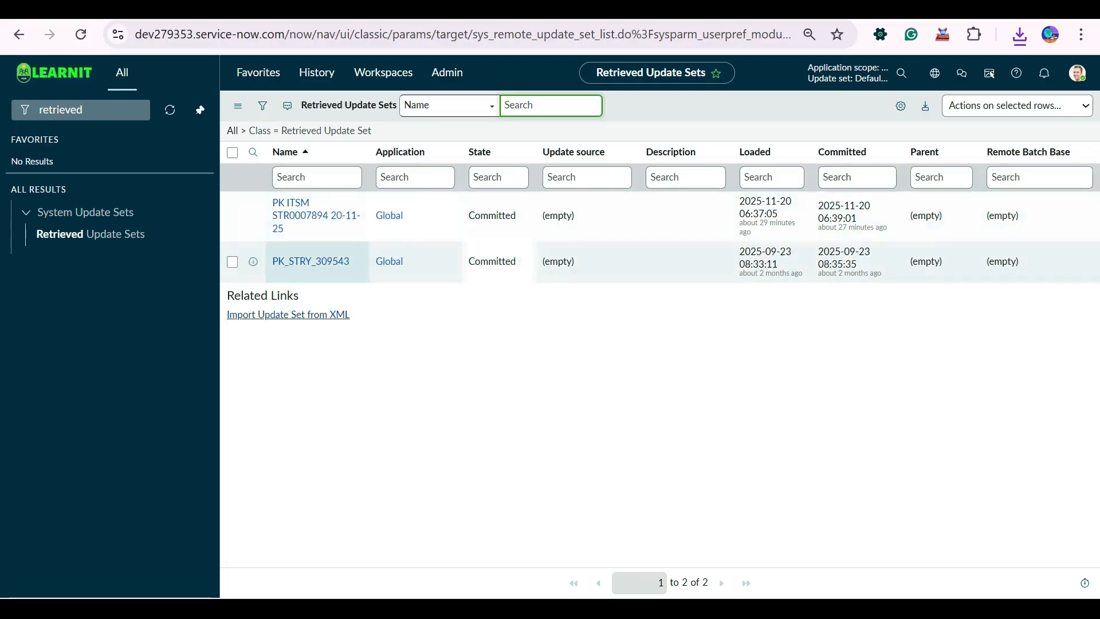
# Import the exported batch file sys_remote_update_set_d73b3acec3dd7610f94050e1b4013138 as an update set and open the retrieved Update Set Changes record.
pyautogui.click(288, 315)
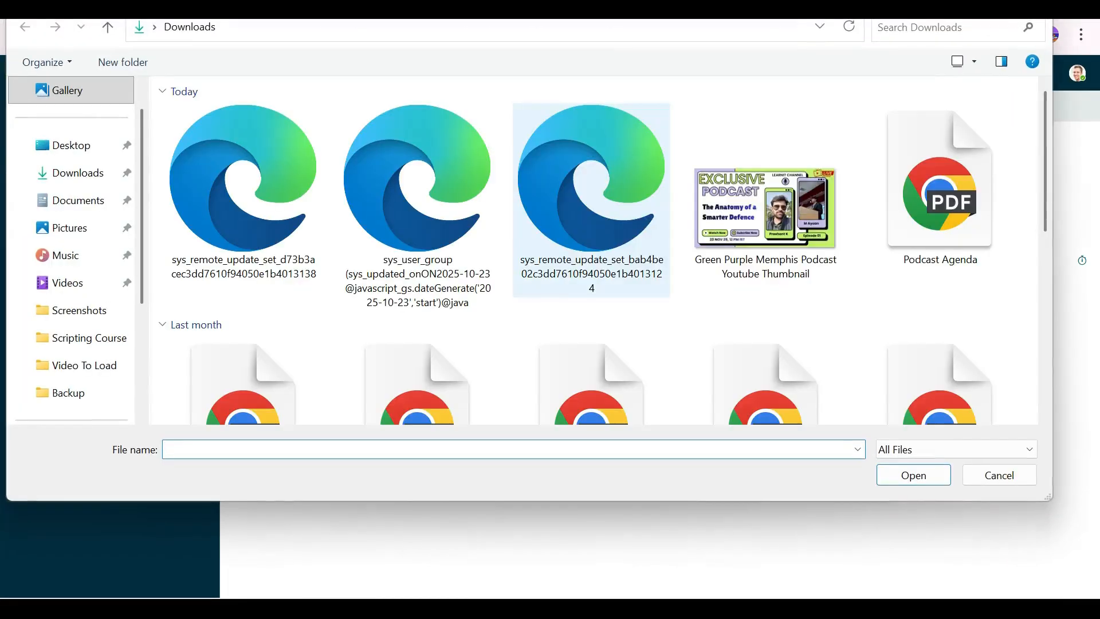
pyautogui.doubleClick(243, 207)
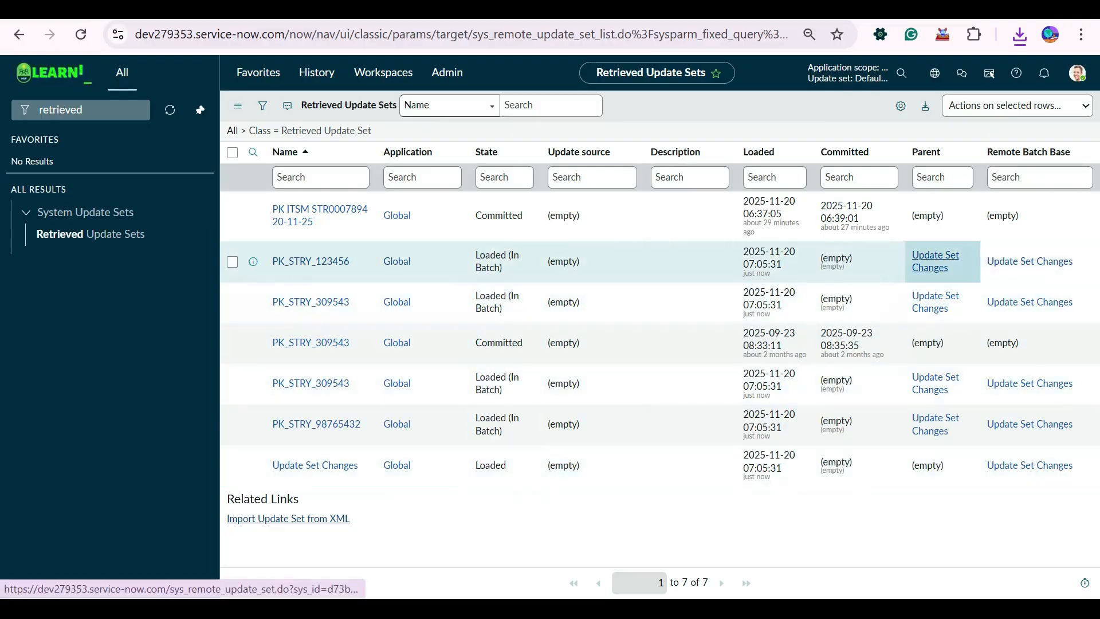
pyautogui.press('Return')
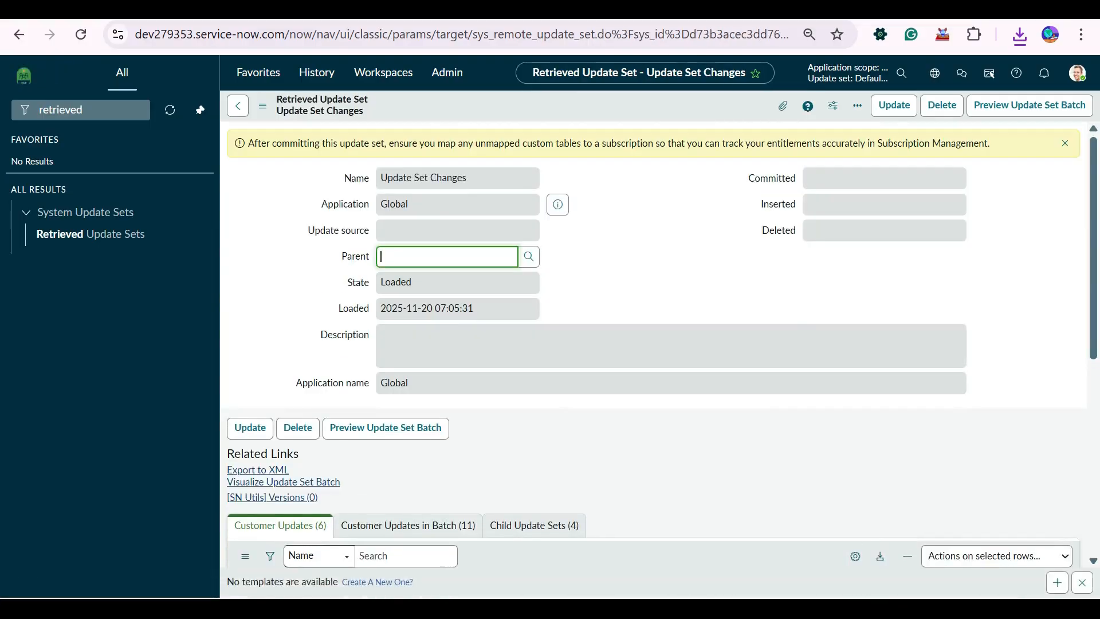
# Look through the retrieved record's customer updates, child update sets and customer updates in the batch.
pyautogui.scroll(-6, 653, 344)
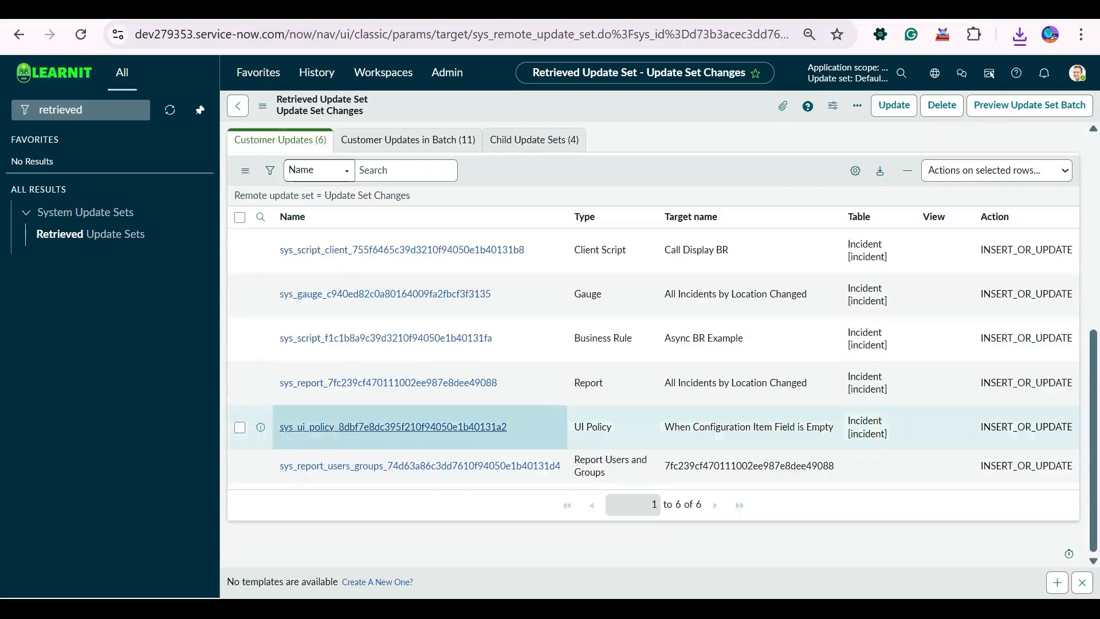
pyautogui.scroll(3, 653, 344)
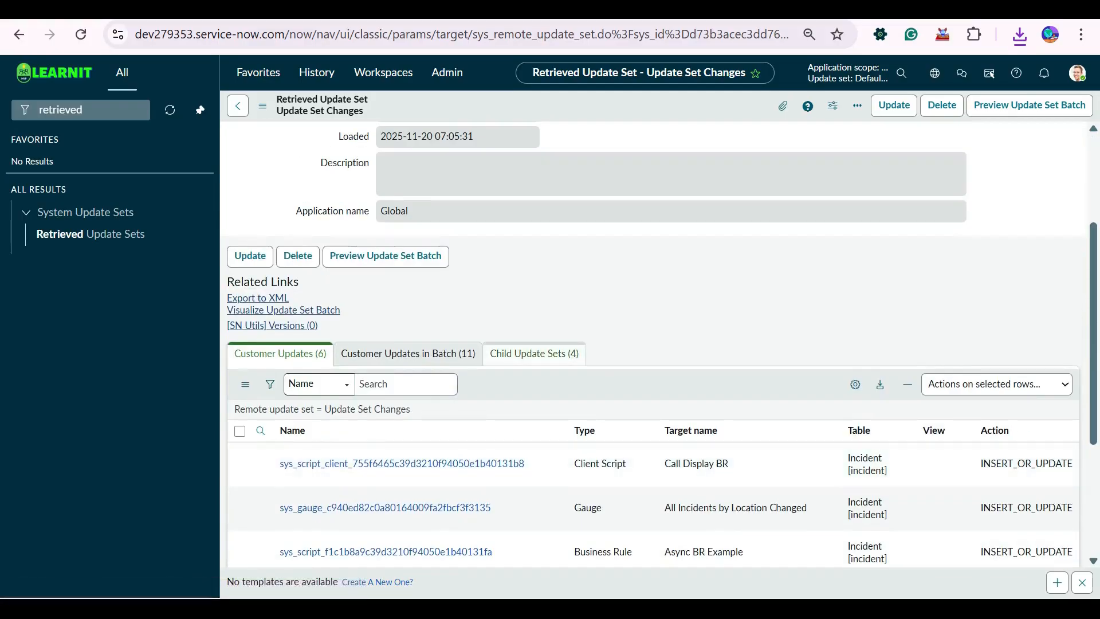
pyautogui.click(534, 353)
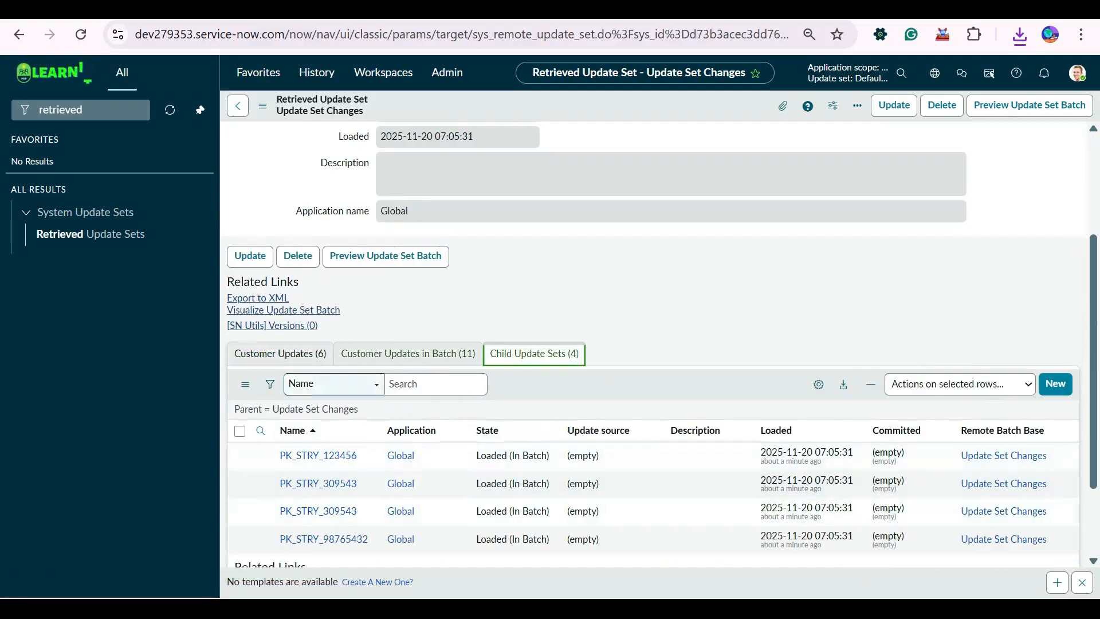
pyautogui.click(408, 354)
pyautogui.click(280, 354)
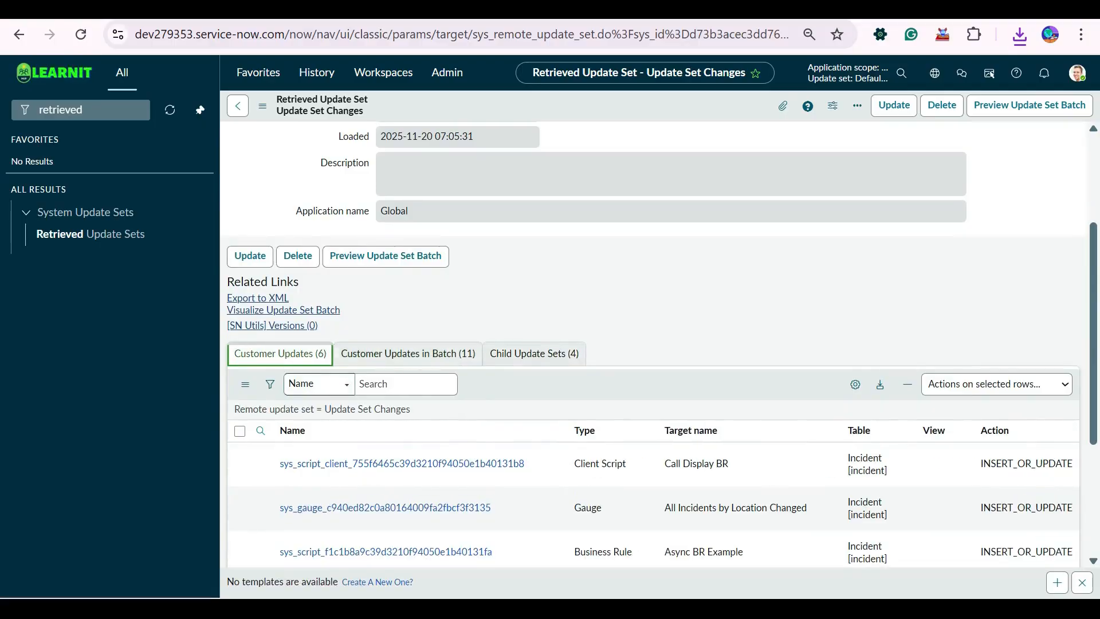
# Preview the Update Set Changes batch and address the preview problem listed for the batch.
pyautogui.click(386, 255)
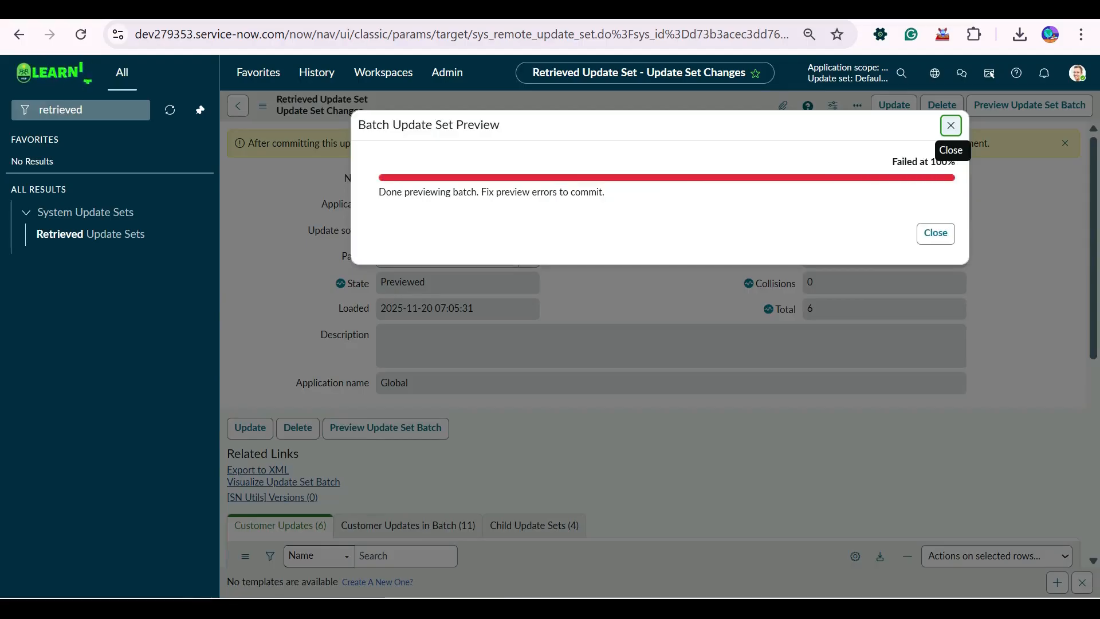
pyautogui.click(951, 126)
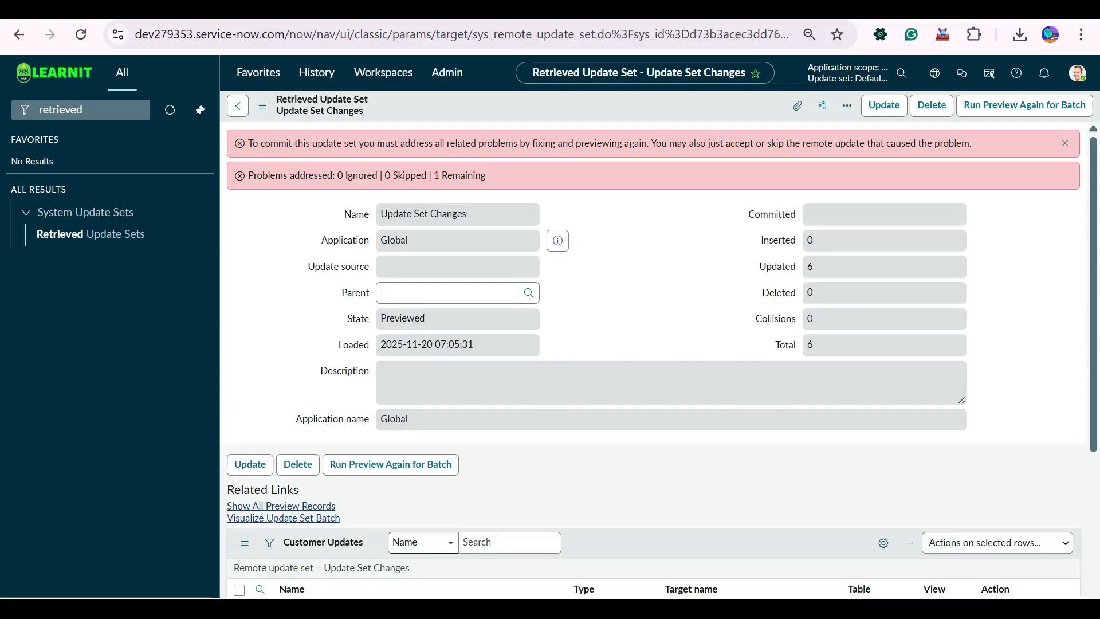
pyautogui.scroll(-5, 653, 355)
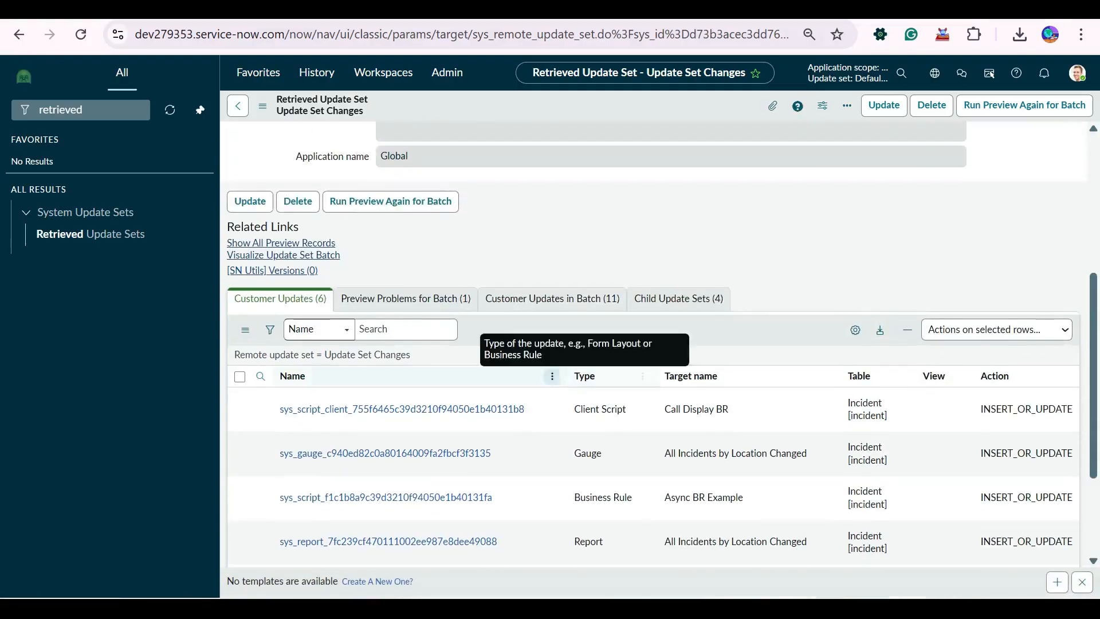
pyautogui.click(405, 299)
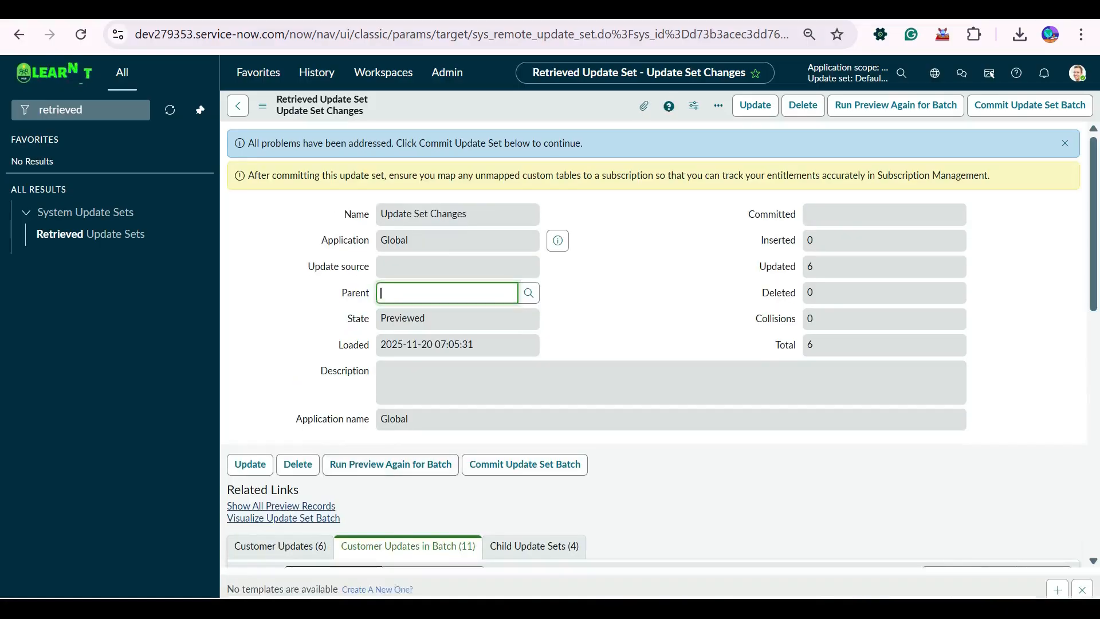
# Commit the Update Set Changes batch and dismiss the commit progress dialog.
pyautogui.scroll(6, 420, 367)
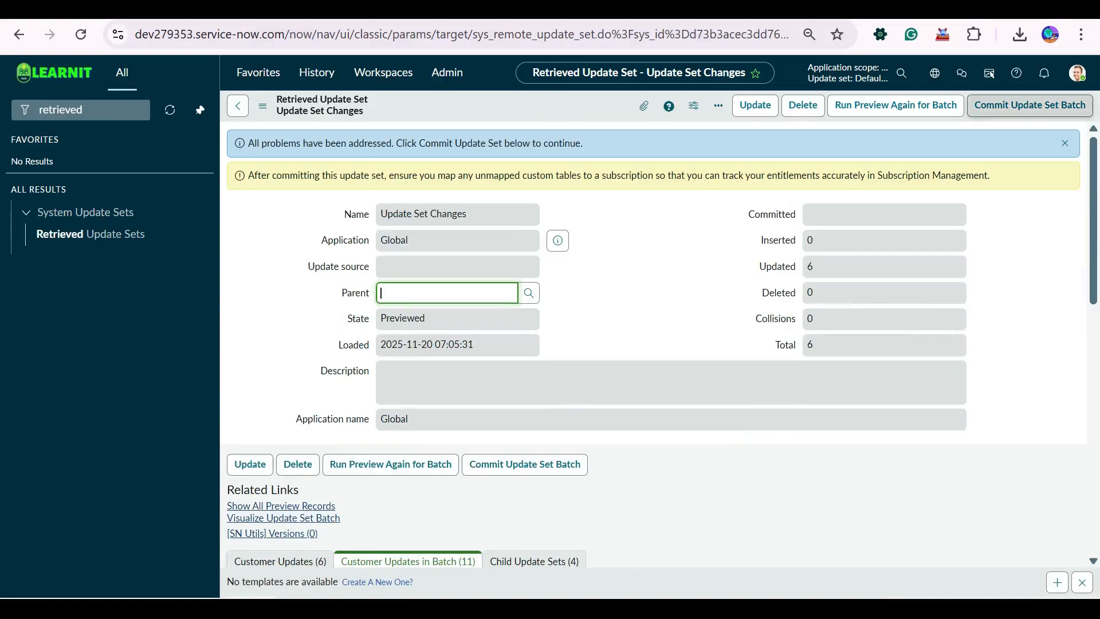
pyautogui.click(1030, 105)
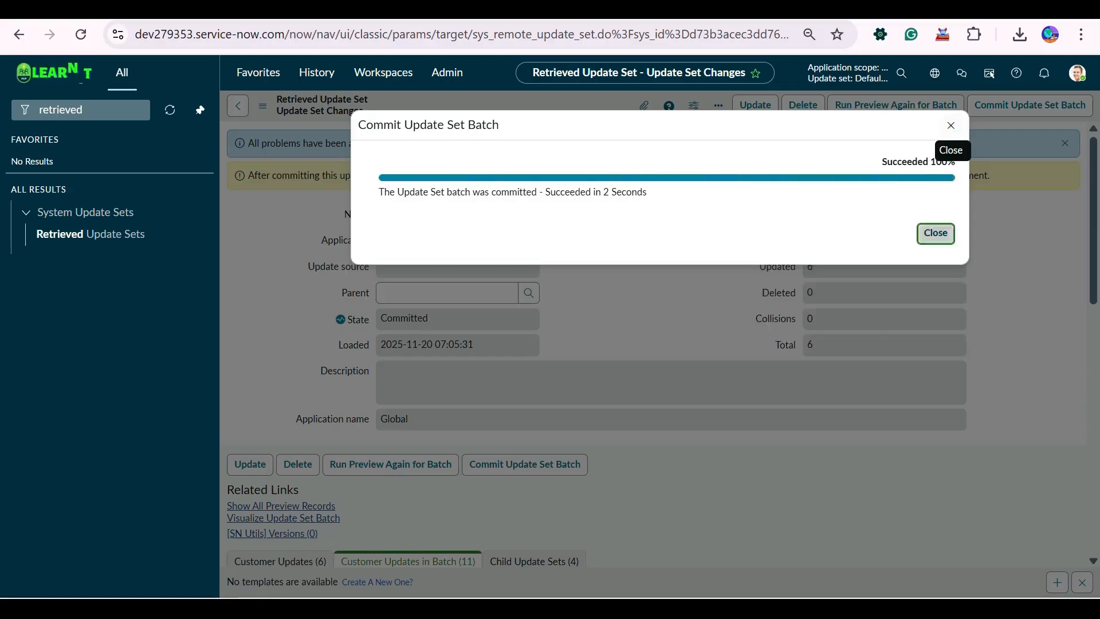
pyautogui.click(950, 124)
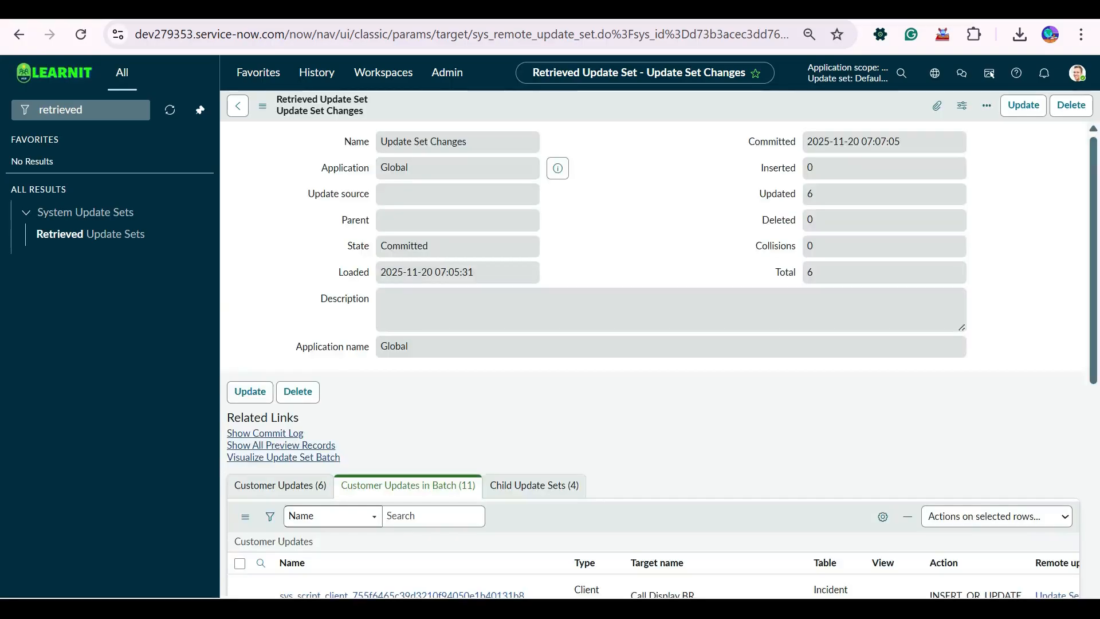
# Show the child update sets of the committed Update Set Changes record and check their State column.
pyautogui.scroll(-8, 715, 275)
pyautogui.scroll(8, 715, 275)
pyautogui.scroll(-3, 534, 331)
pyautogui.click(534, 331)
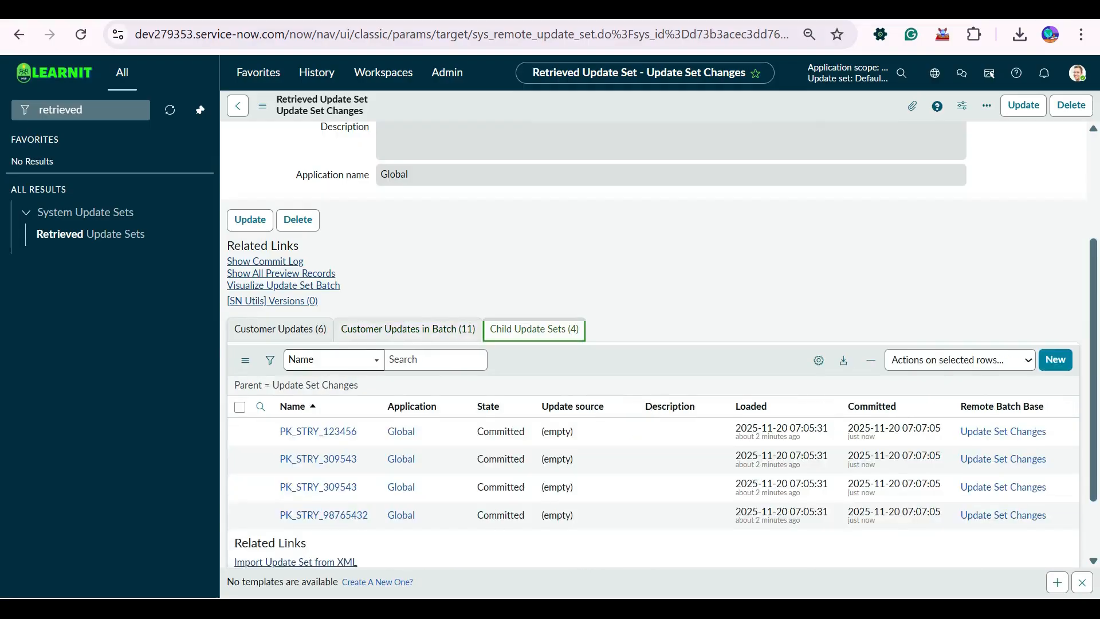
pyautogui.scroll(-2, 534, 332)
pyautogui.moveTo(478, 345); pyautogui.dragTo(524, 431)
pyautogui.click(520, 462)
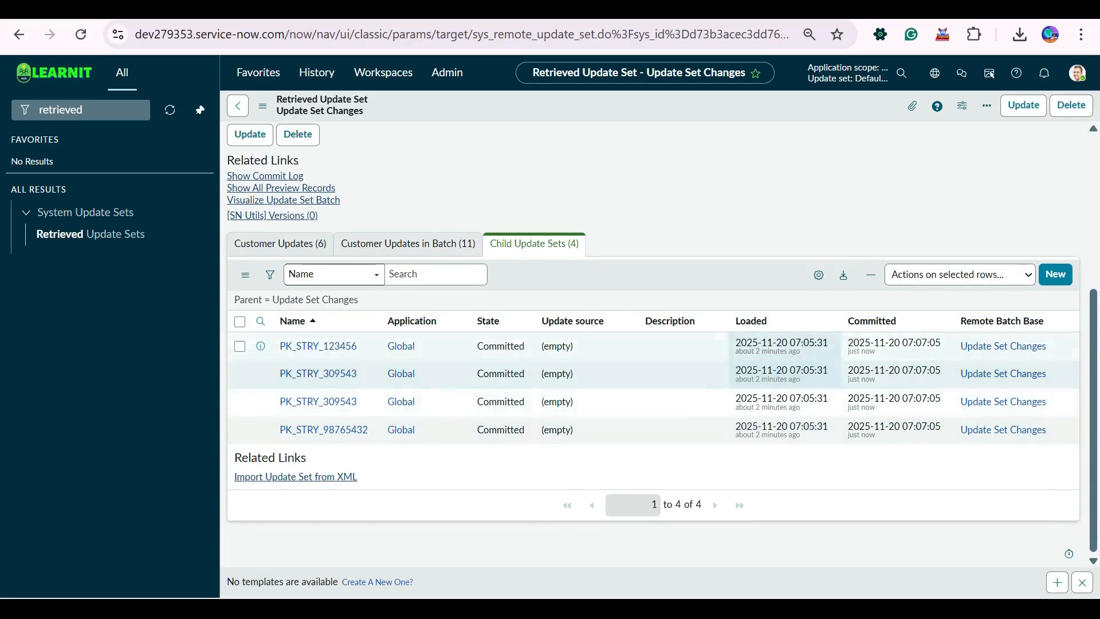
# Compare the Loaded and Committed dates of the child update sets, and return to the Retrieved Update Sets list.
pyautogui.moveTo(885, 428); pyautogui.dragTo(854, 344)
pyautogui.click(831, 465)
pyautogui.moveTo(1060, 346); pyautogui.dragTo(877, 431)
pyautogui.click(831, 465)
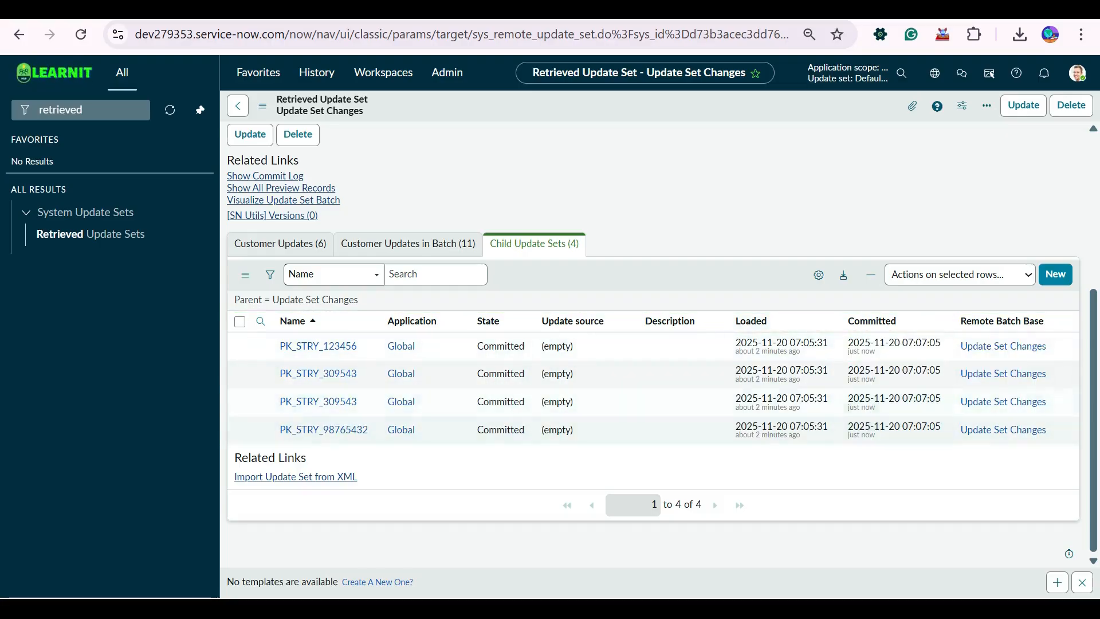
pyautogui.click(897, 374)
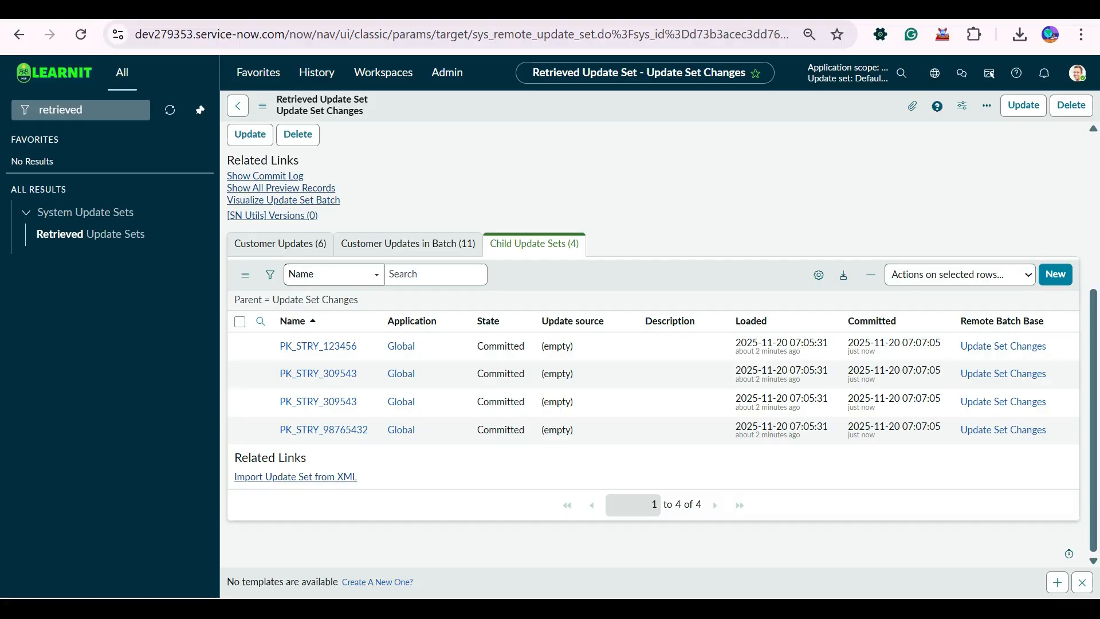
pyautogui.scroll(5, 653, 344)
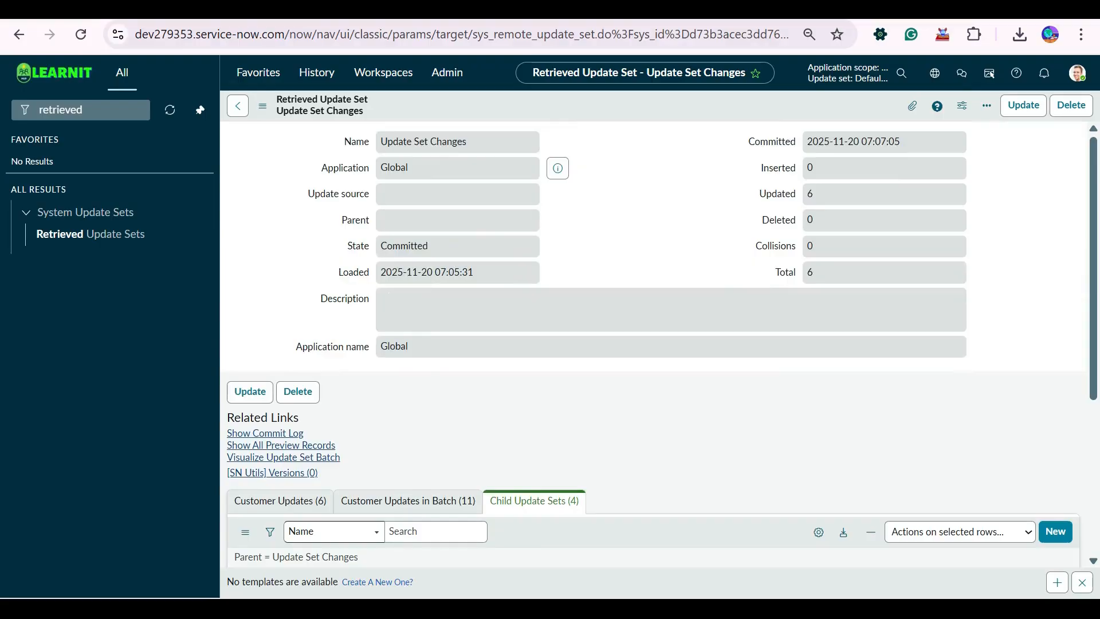
pyautogui.click(237, 105)
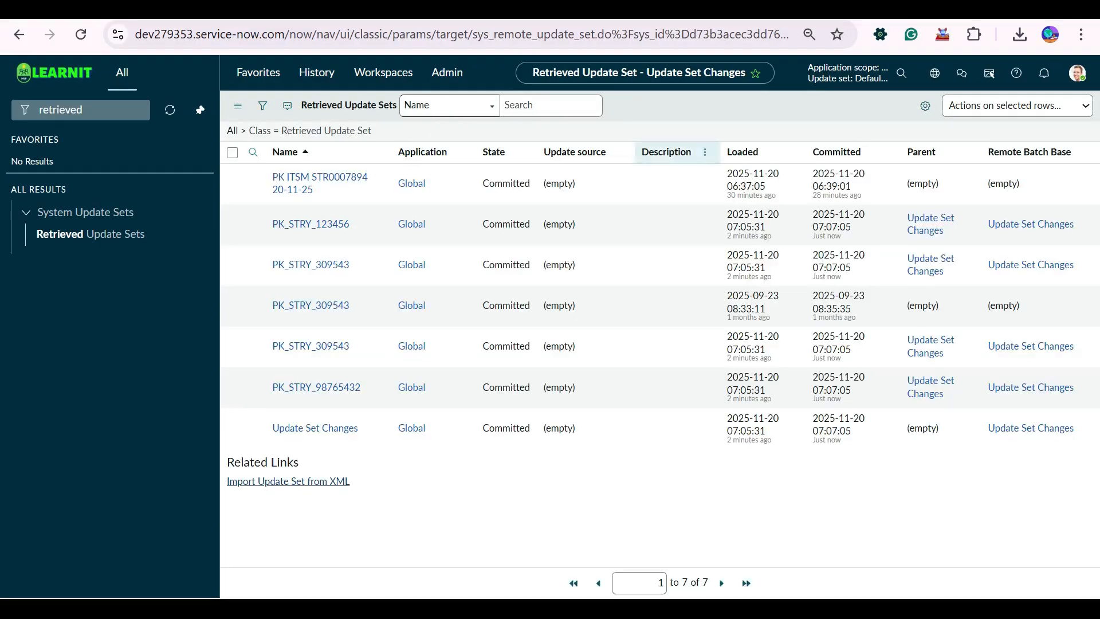